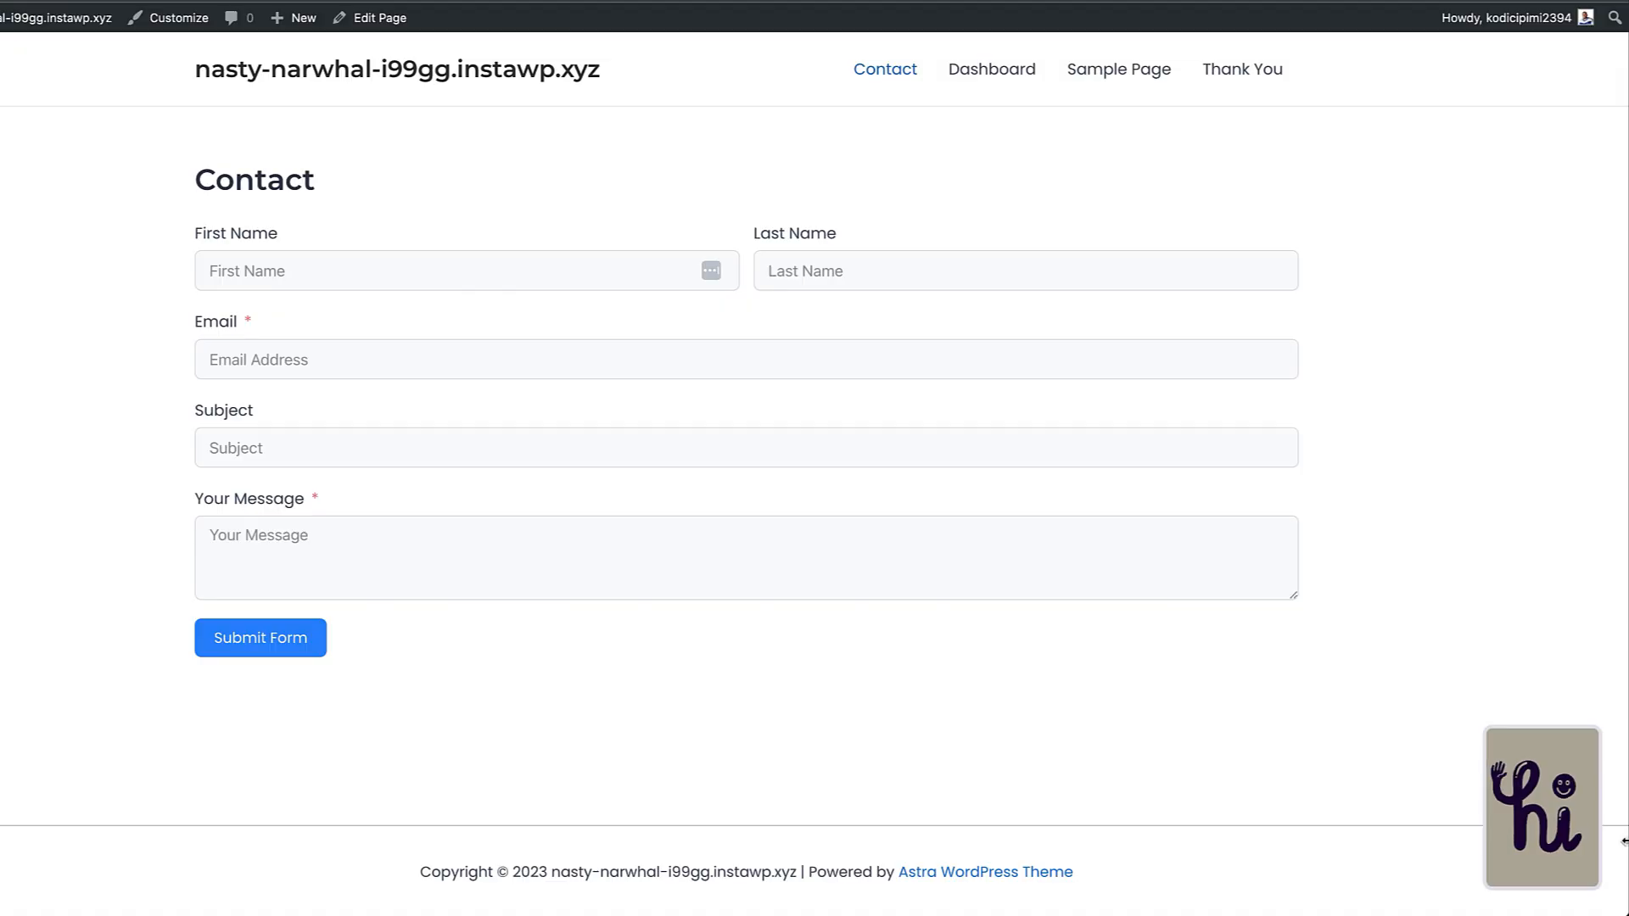
# Open the HelpGent widget on the Contact page to show its Welcome email step
pyautogui.click(1571, 816)
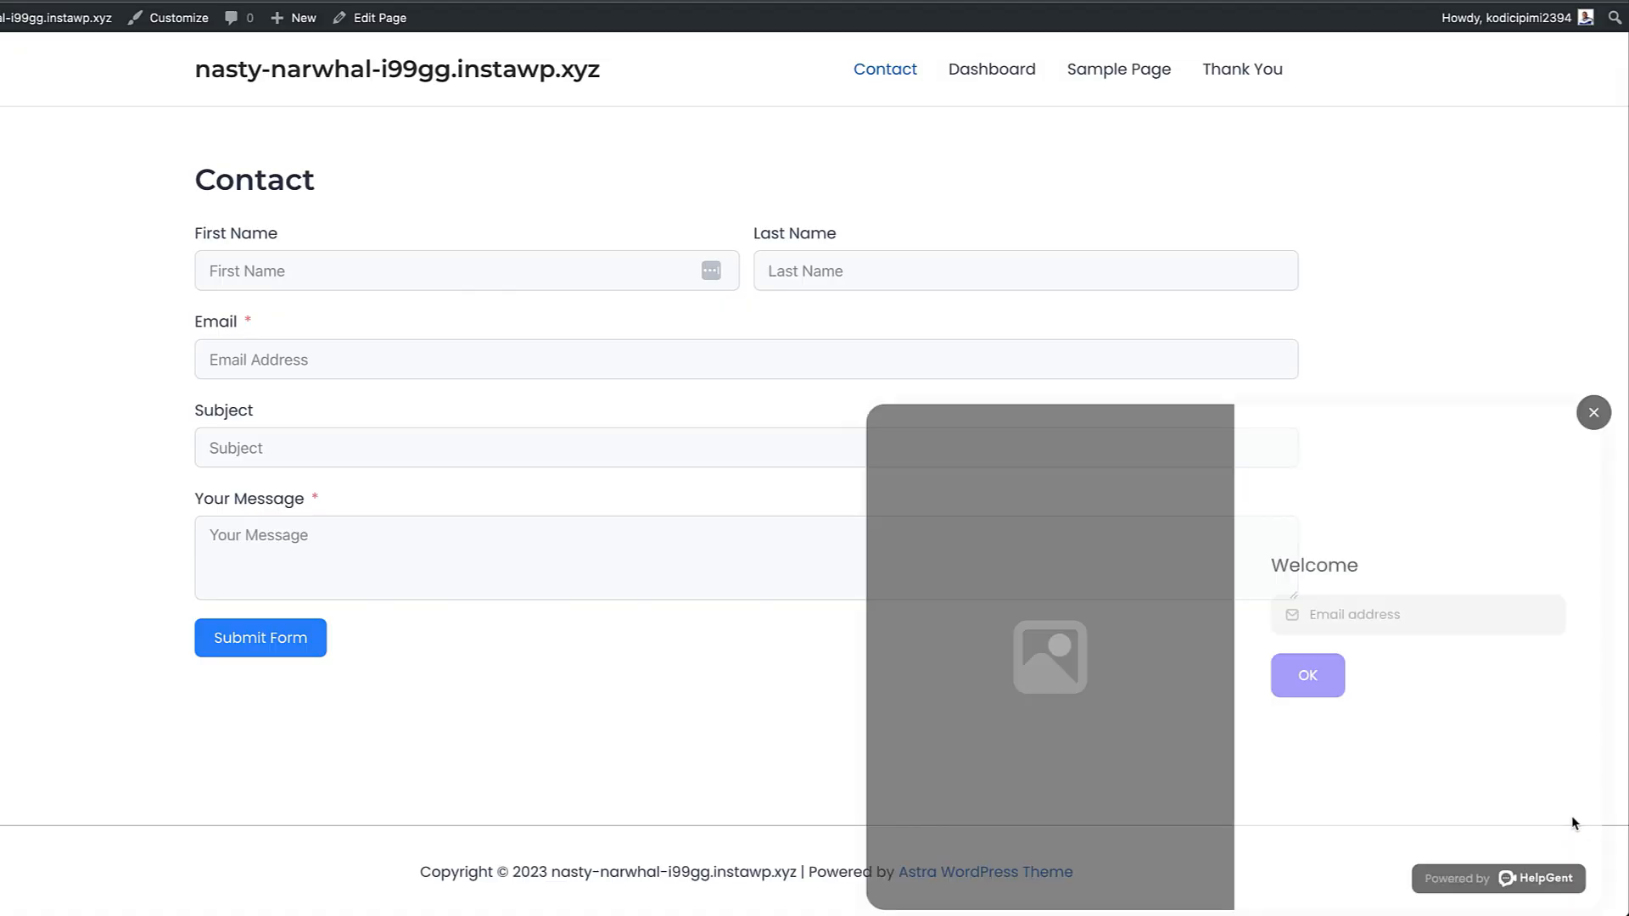
# Submit an email in the Welcome step, then choose Text as the reply type on the Open Ended step
pyautogui.click(1471, 617)
pyautogui.write('mak@')
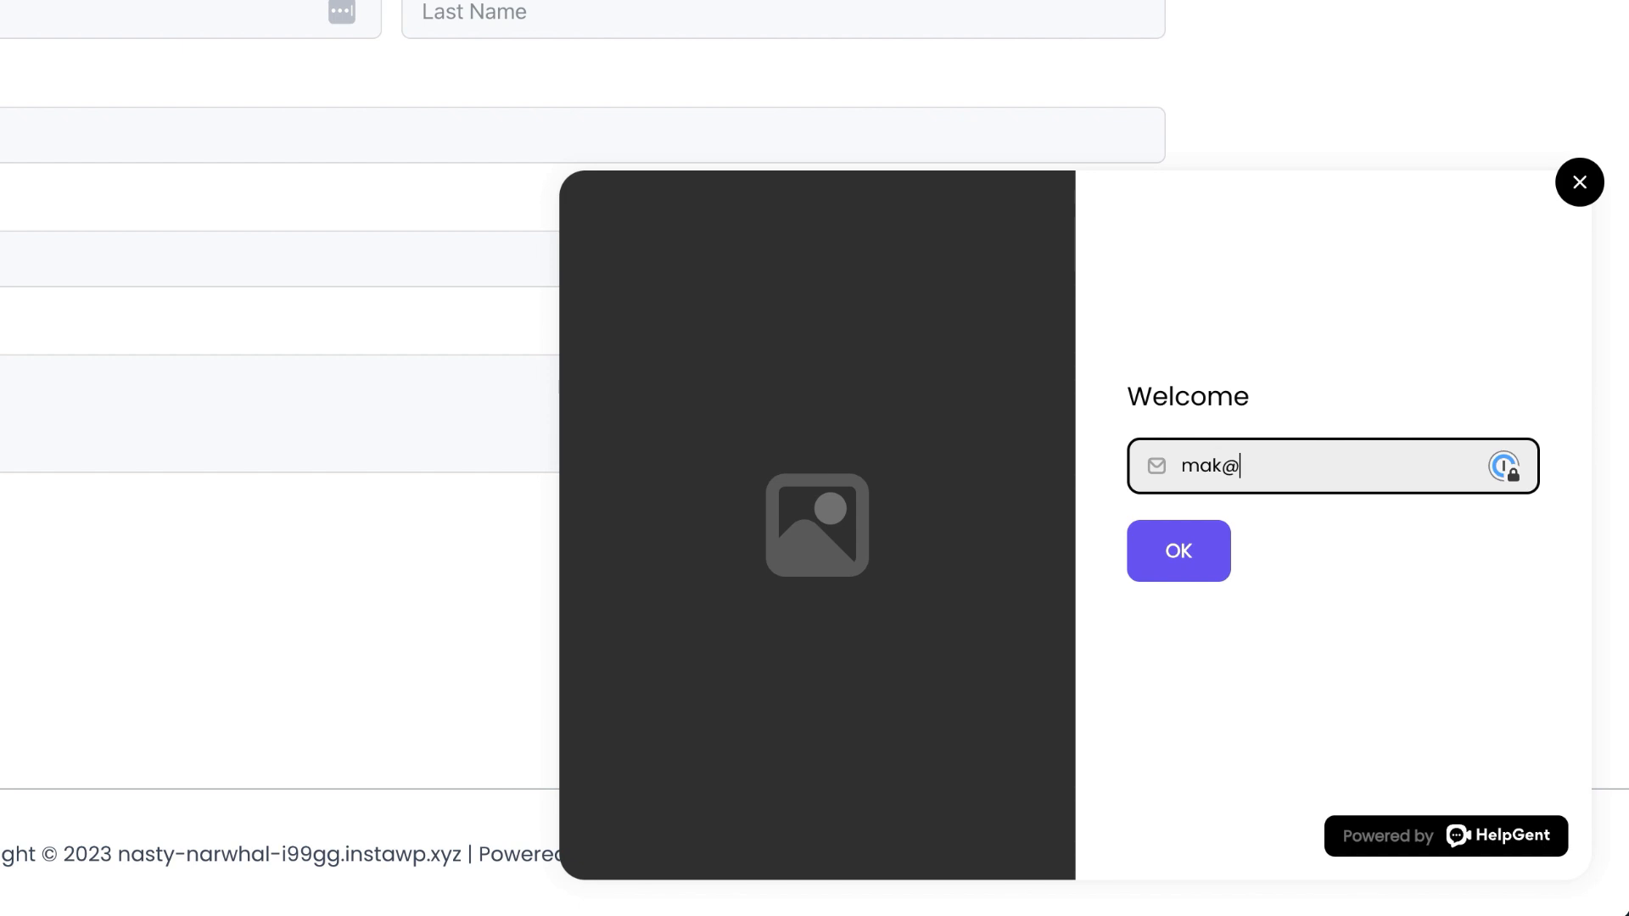
pyautogui.click(1186, 553)
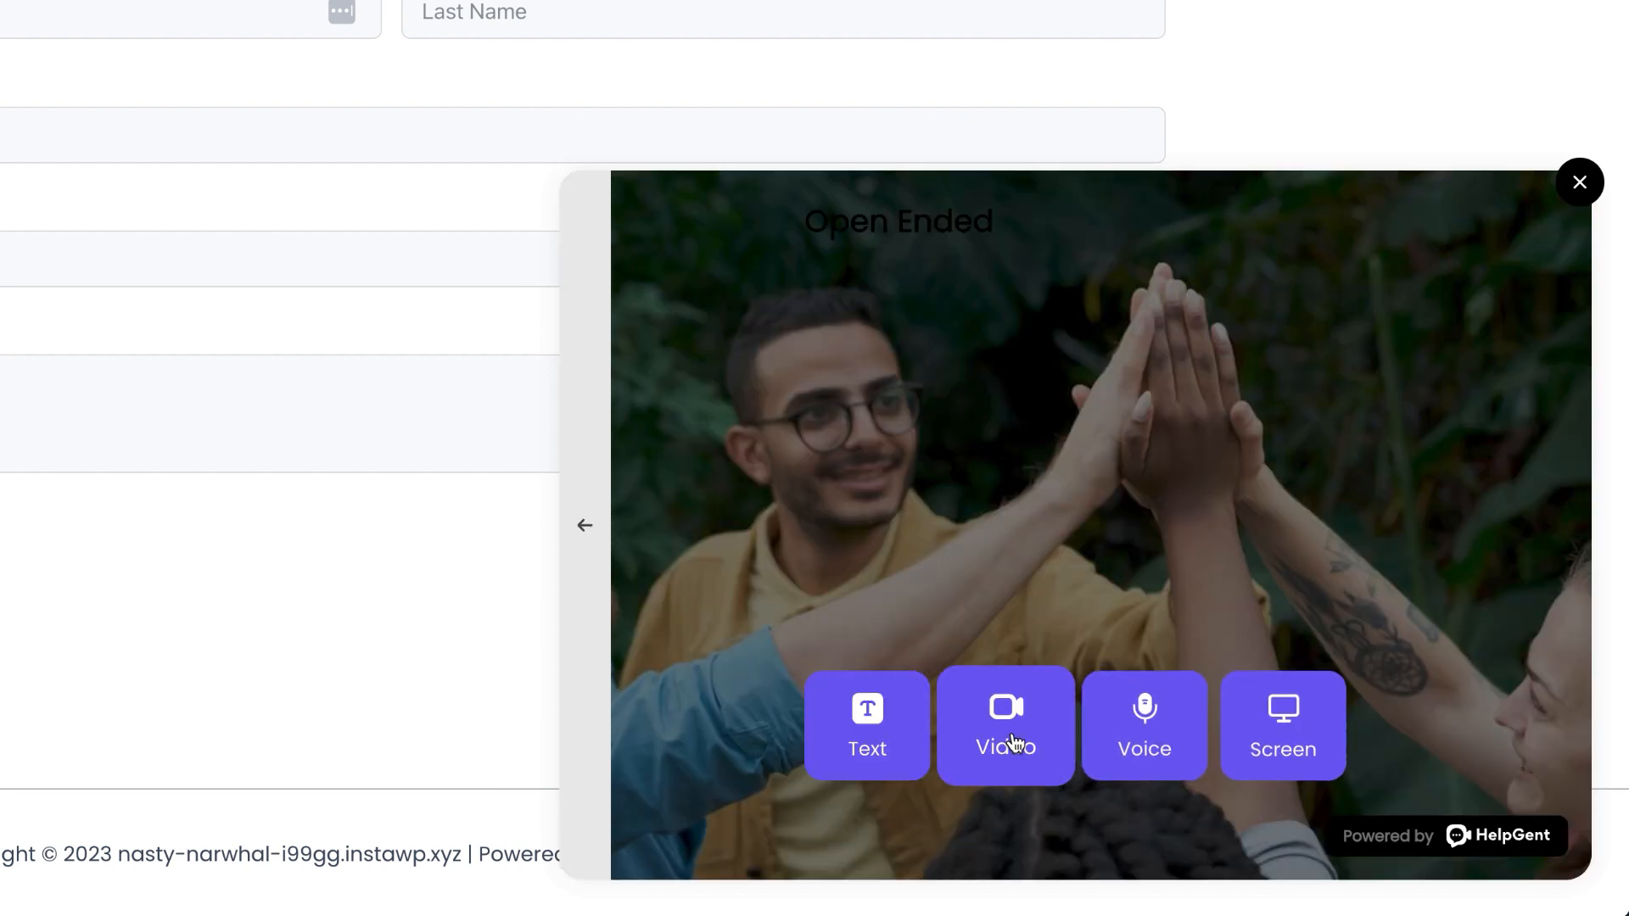
pyautogui.click(864, 738)
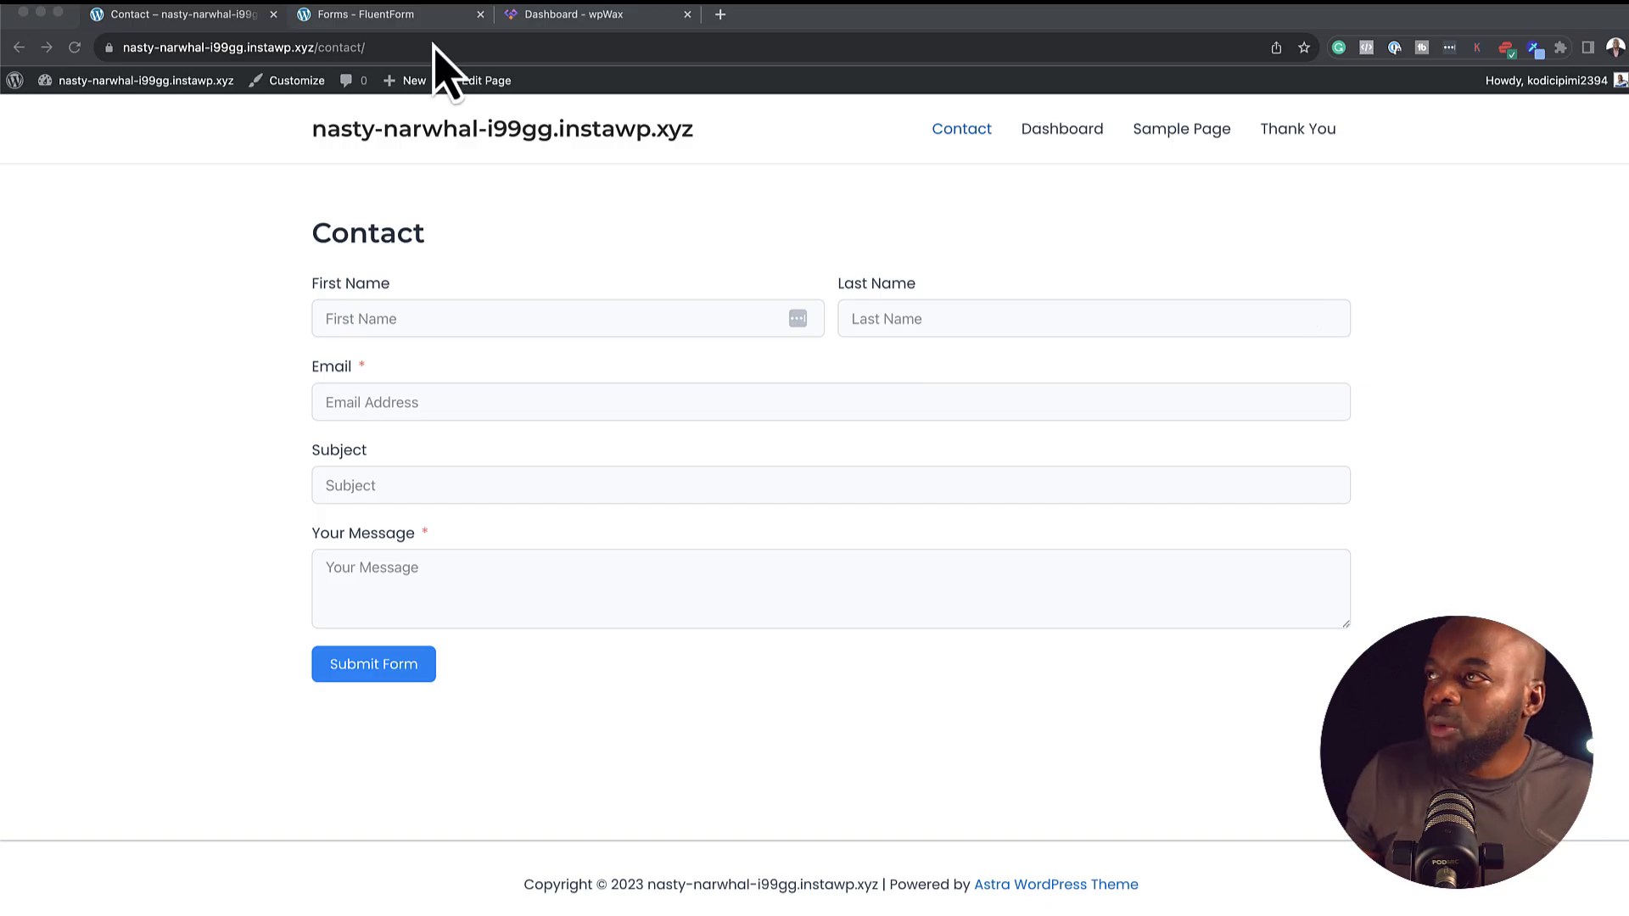
# Switch to the 'Dashboard - wpWax' tab showing the HelpGent Grow (Yearly) subscription
pyautogui.click(593, 17)
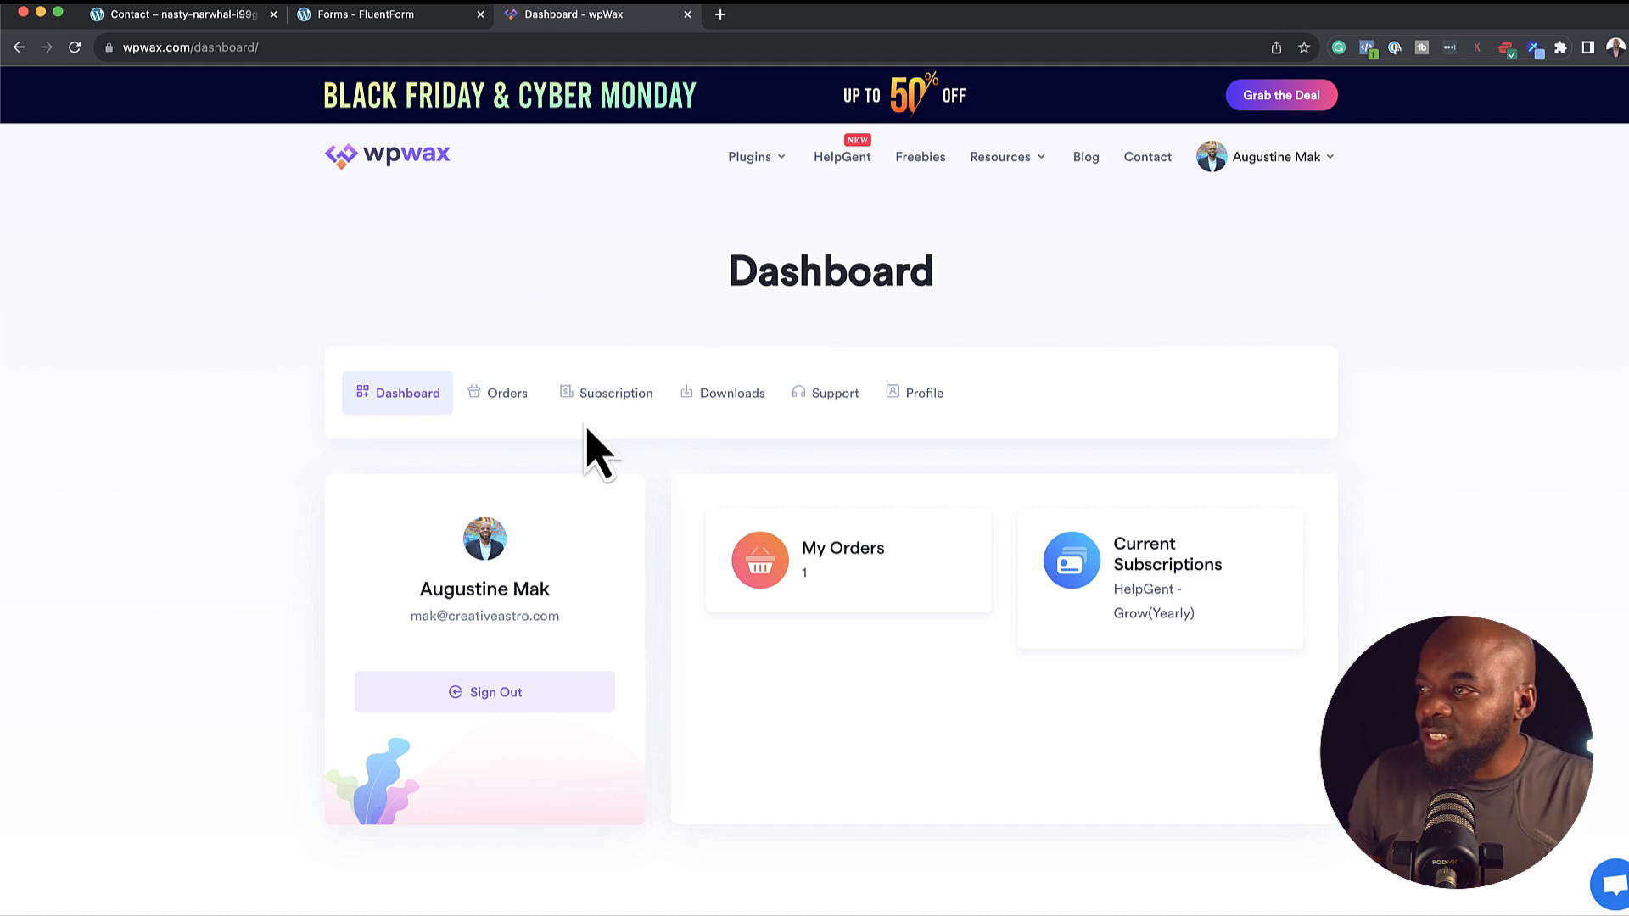
# Copy the HelpGent licence key from the wpWax Subscription page and return to the WordPress tab
pyautogui.click(726, 395)
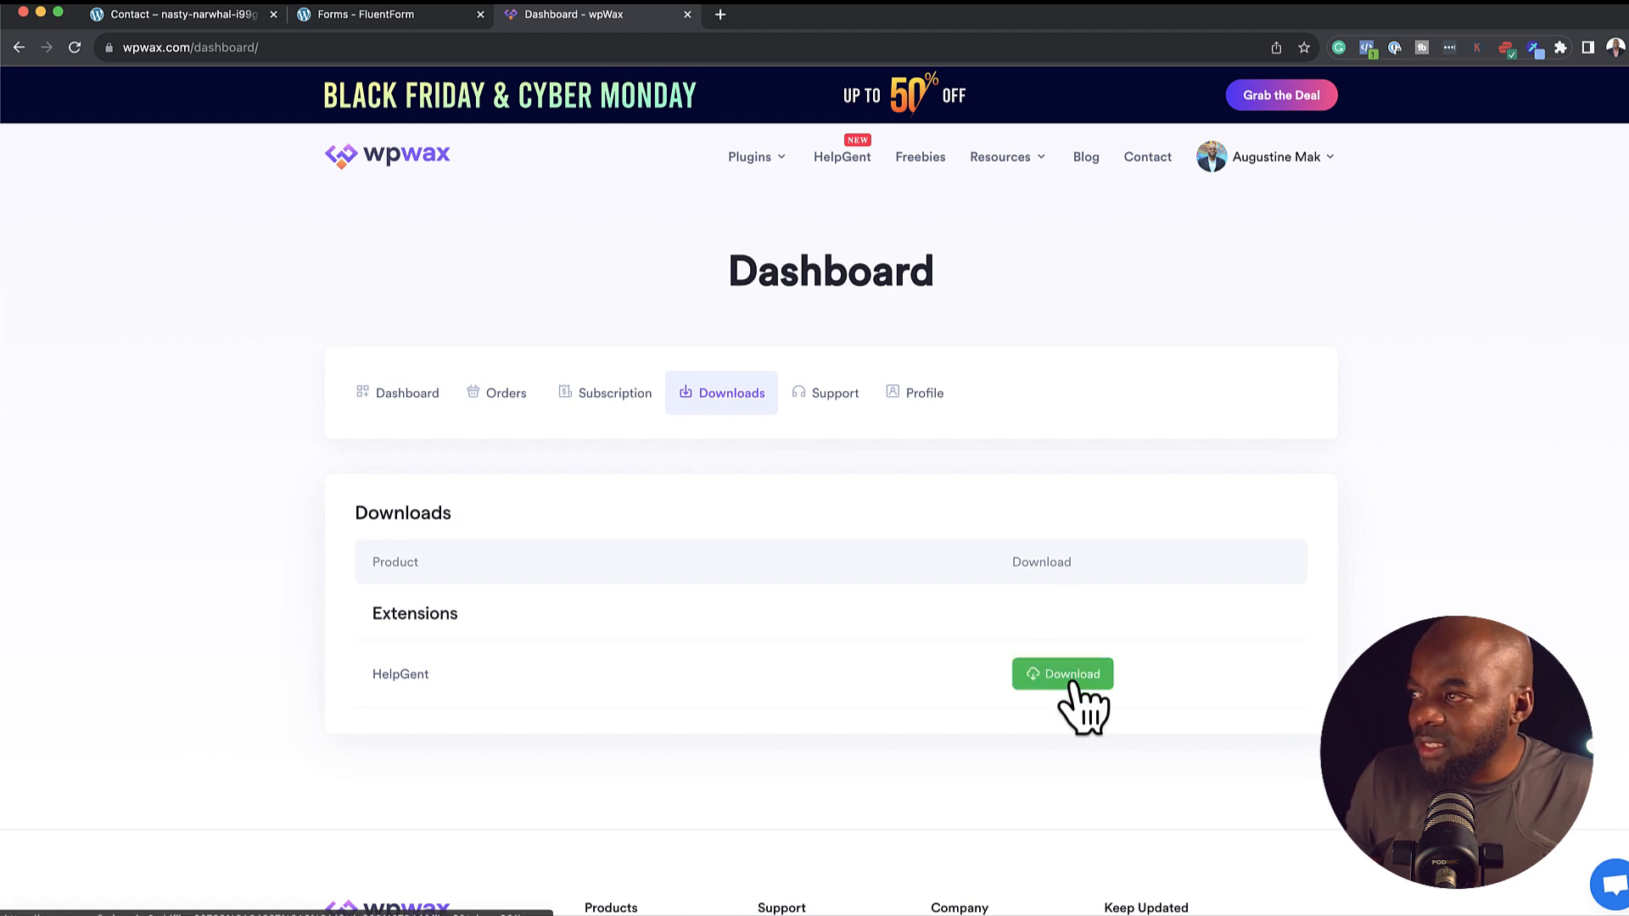
pyautogui.click(626, 392)
pyautogui.doubleClick(423, 658)
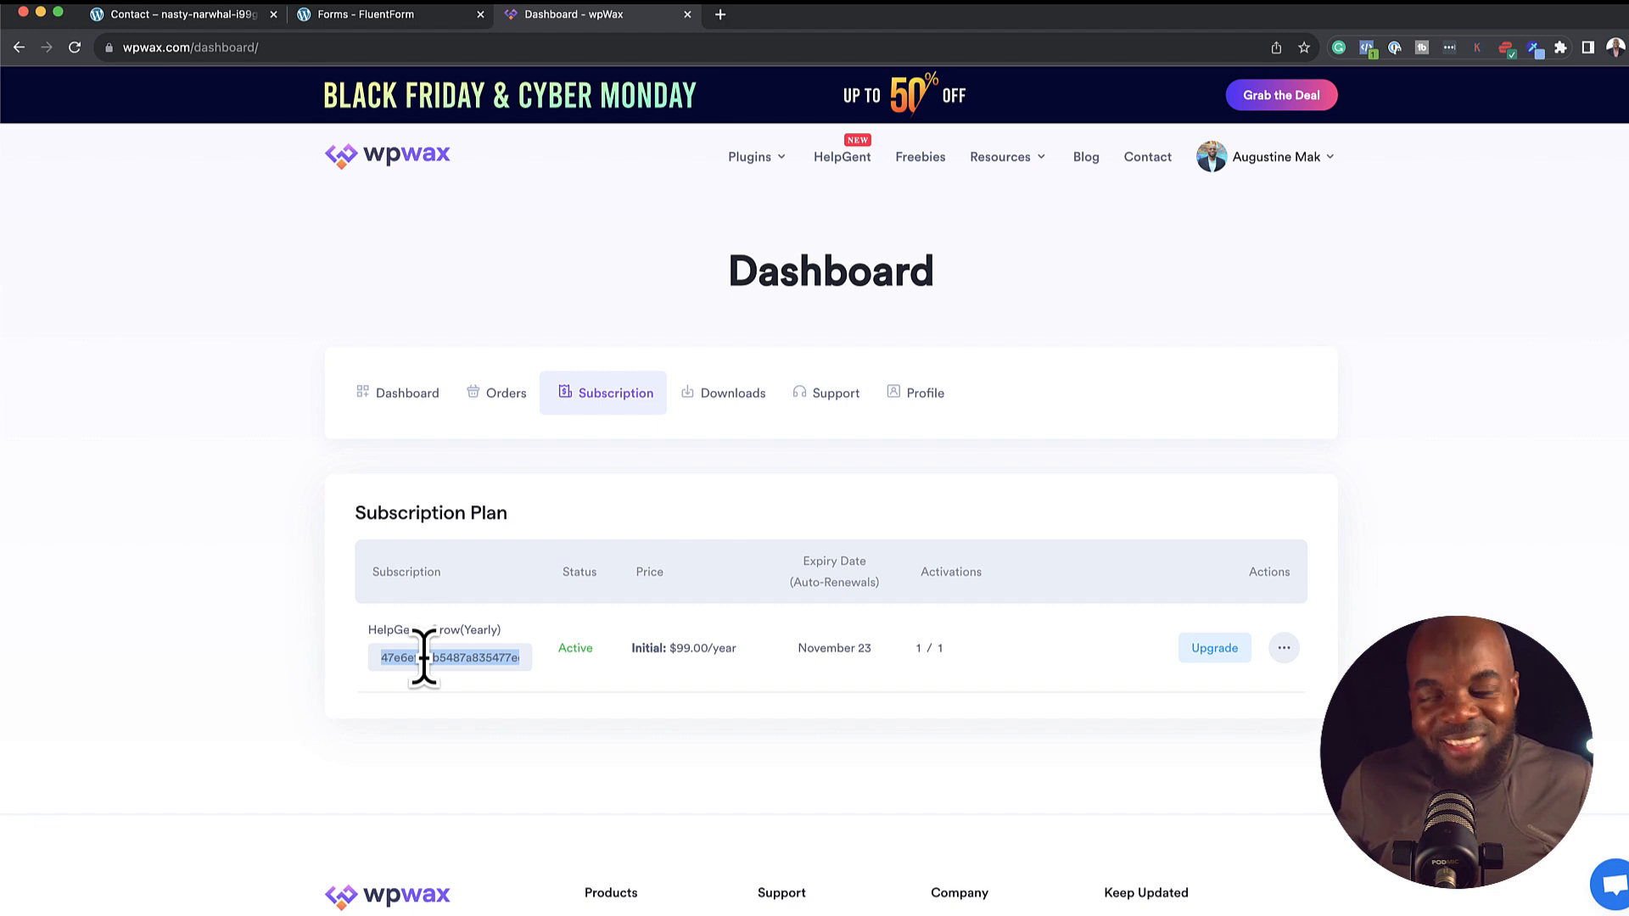
pyautogui.rightClick(445, 656)
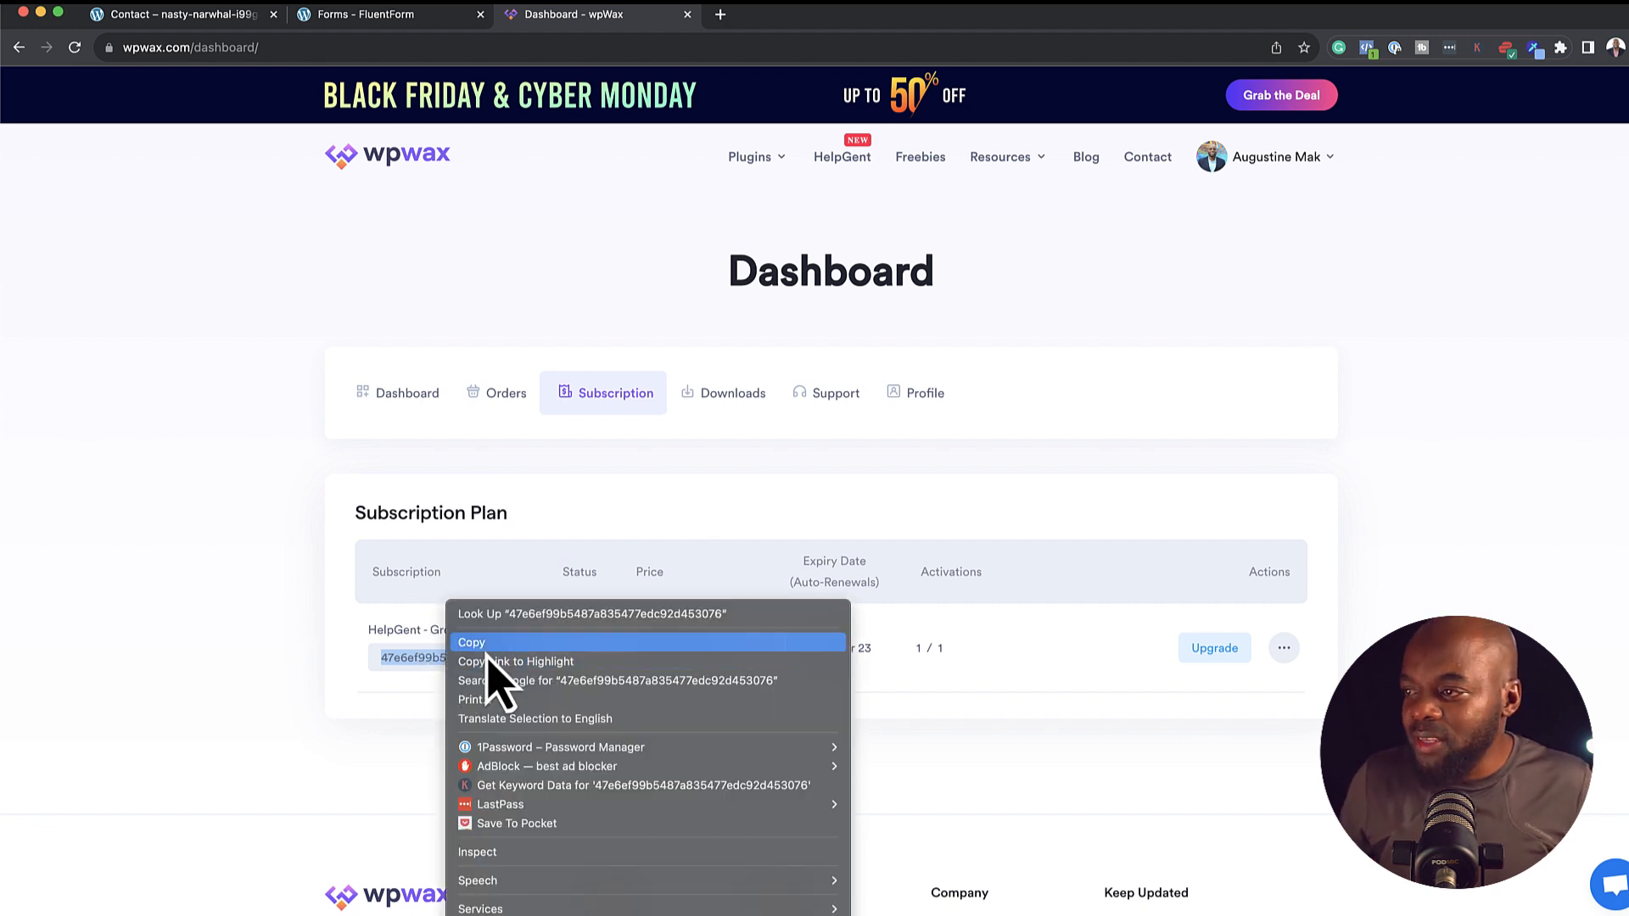
pyautogui.click(480, 643)
pyautogui.click(203, 15)
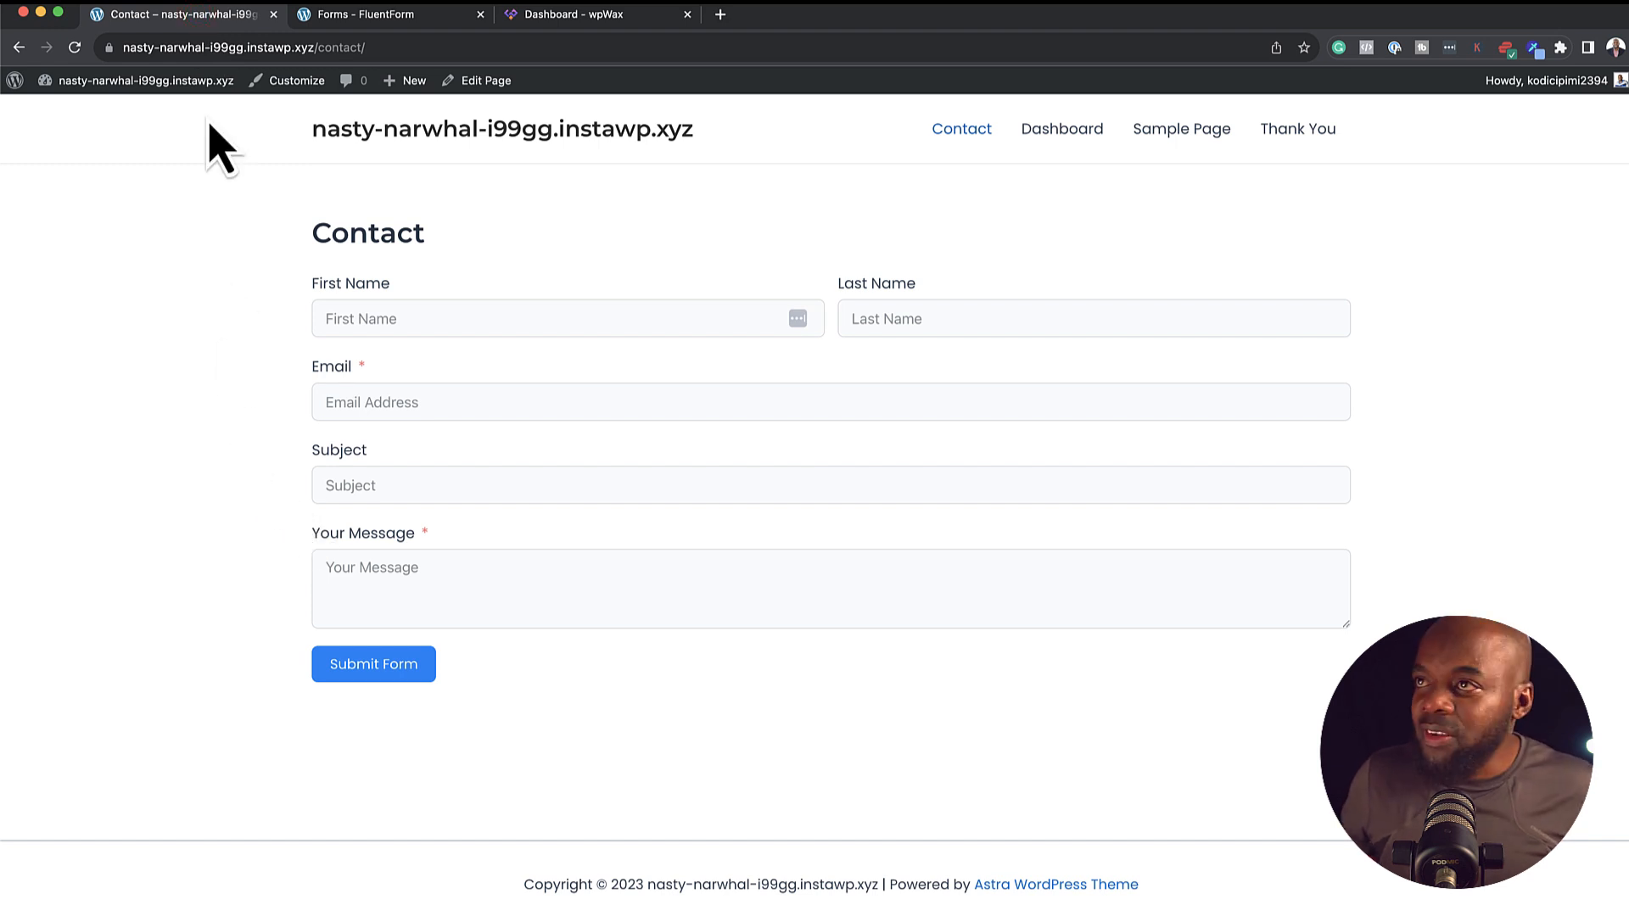
# Go to the WordPress Dashboard, then to Plugins > Add New Plugin
pyautogui.moveTo(196, 82)
pyautogui.click(121, 111)
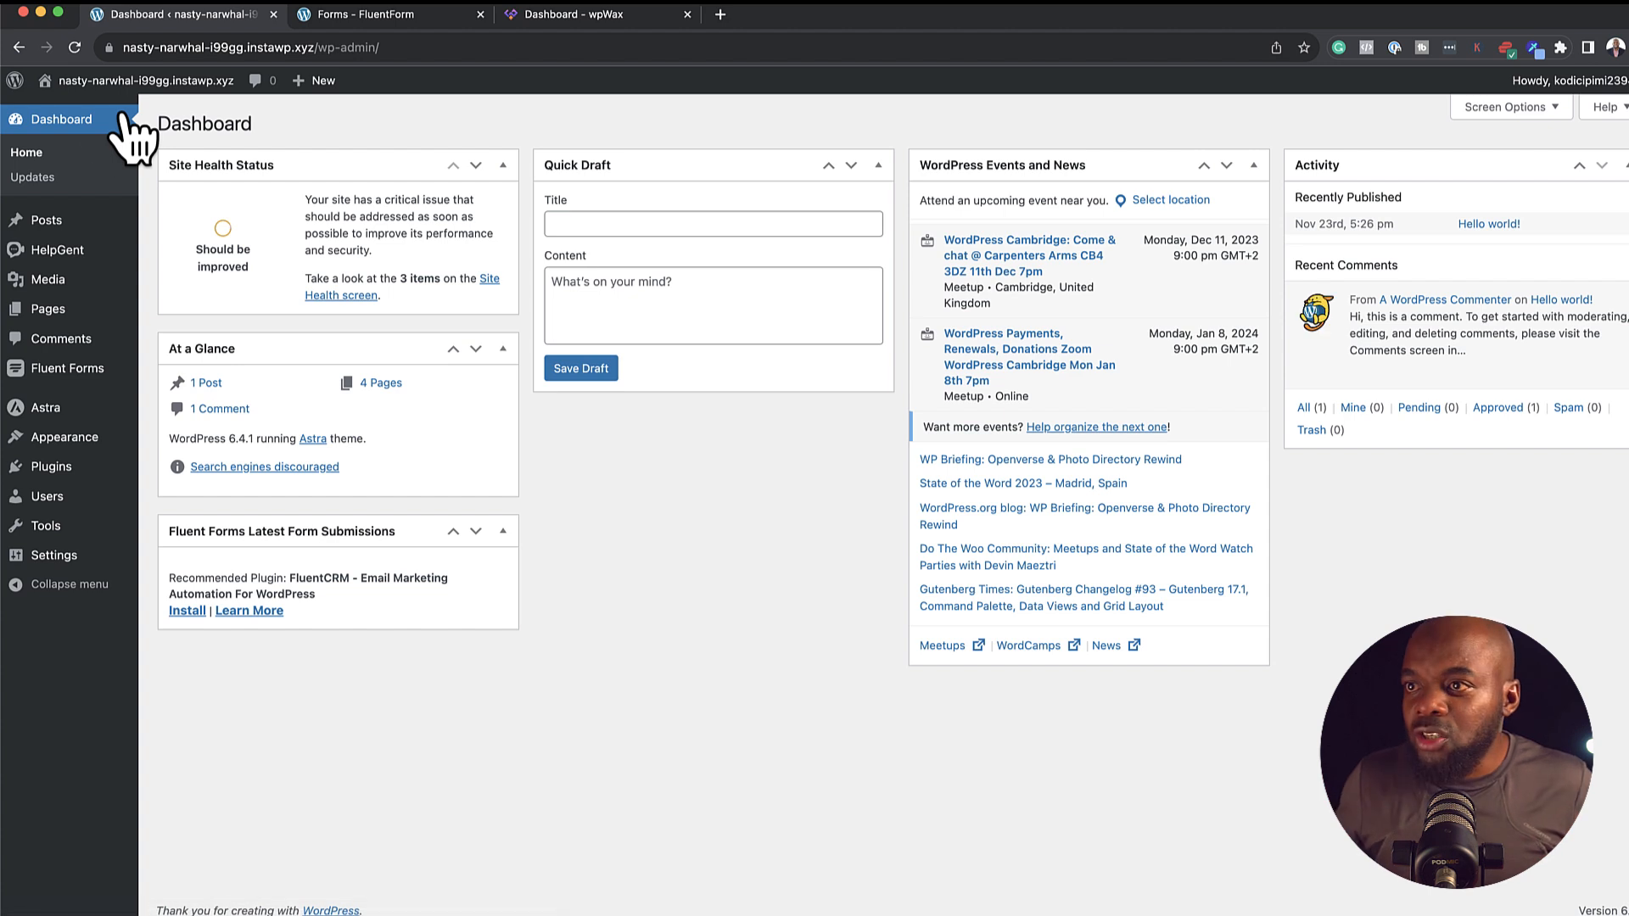
pyautogui.moveTo(65, 469)
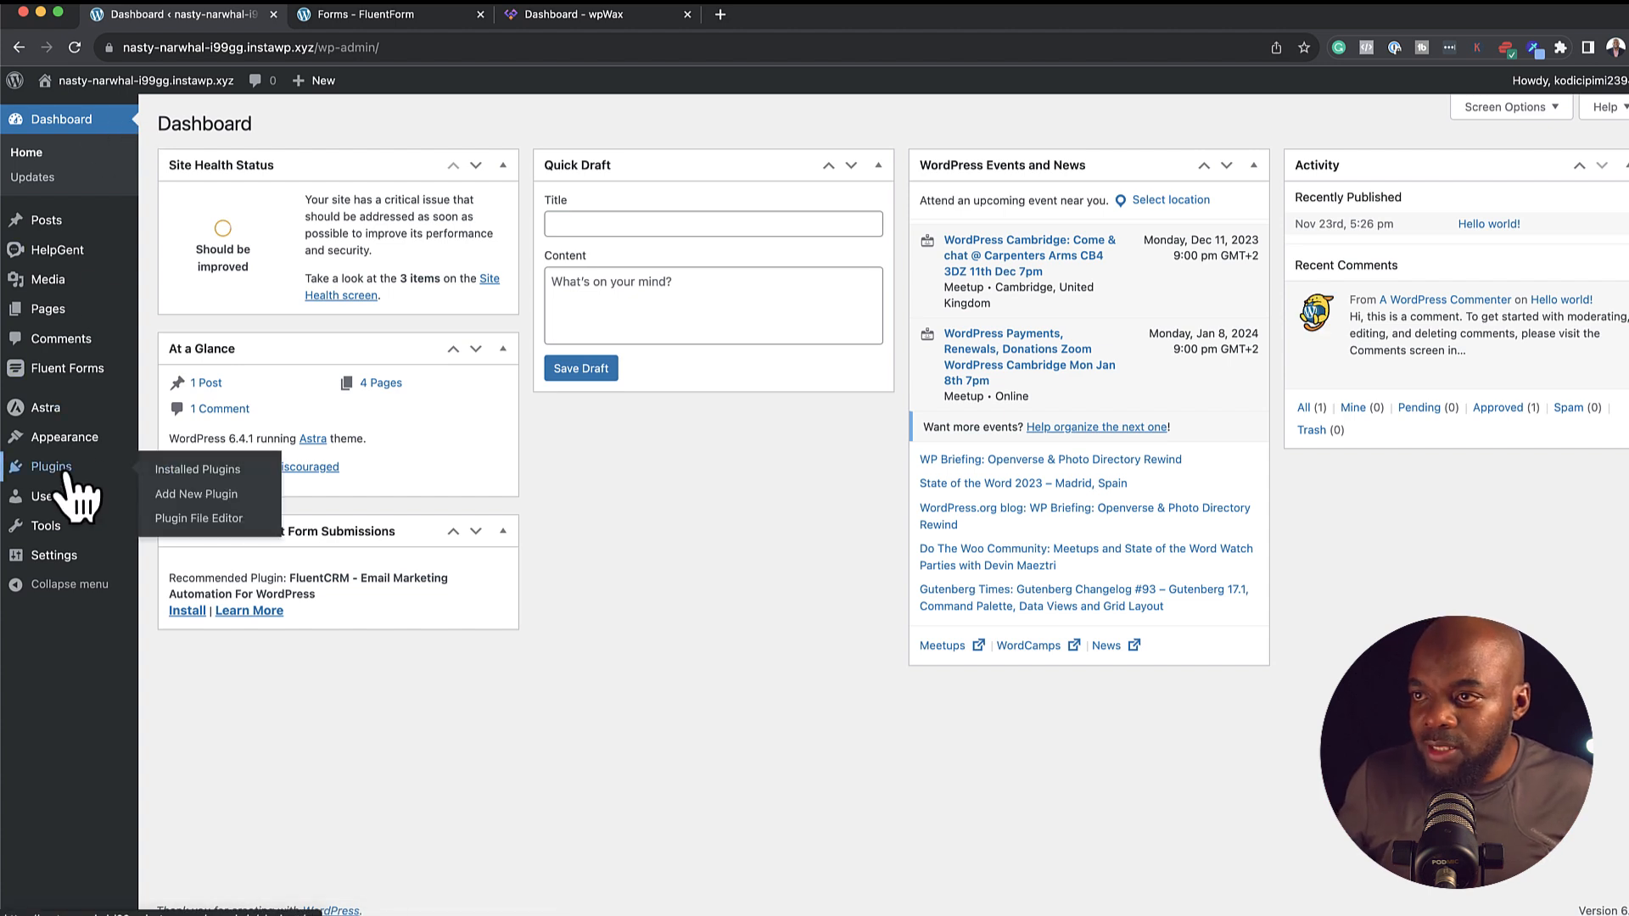
pyautogui.click(210, 493)
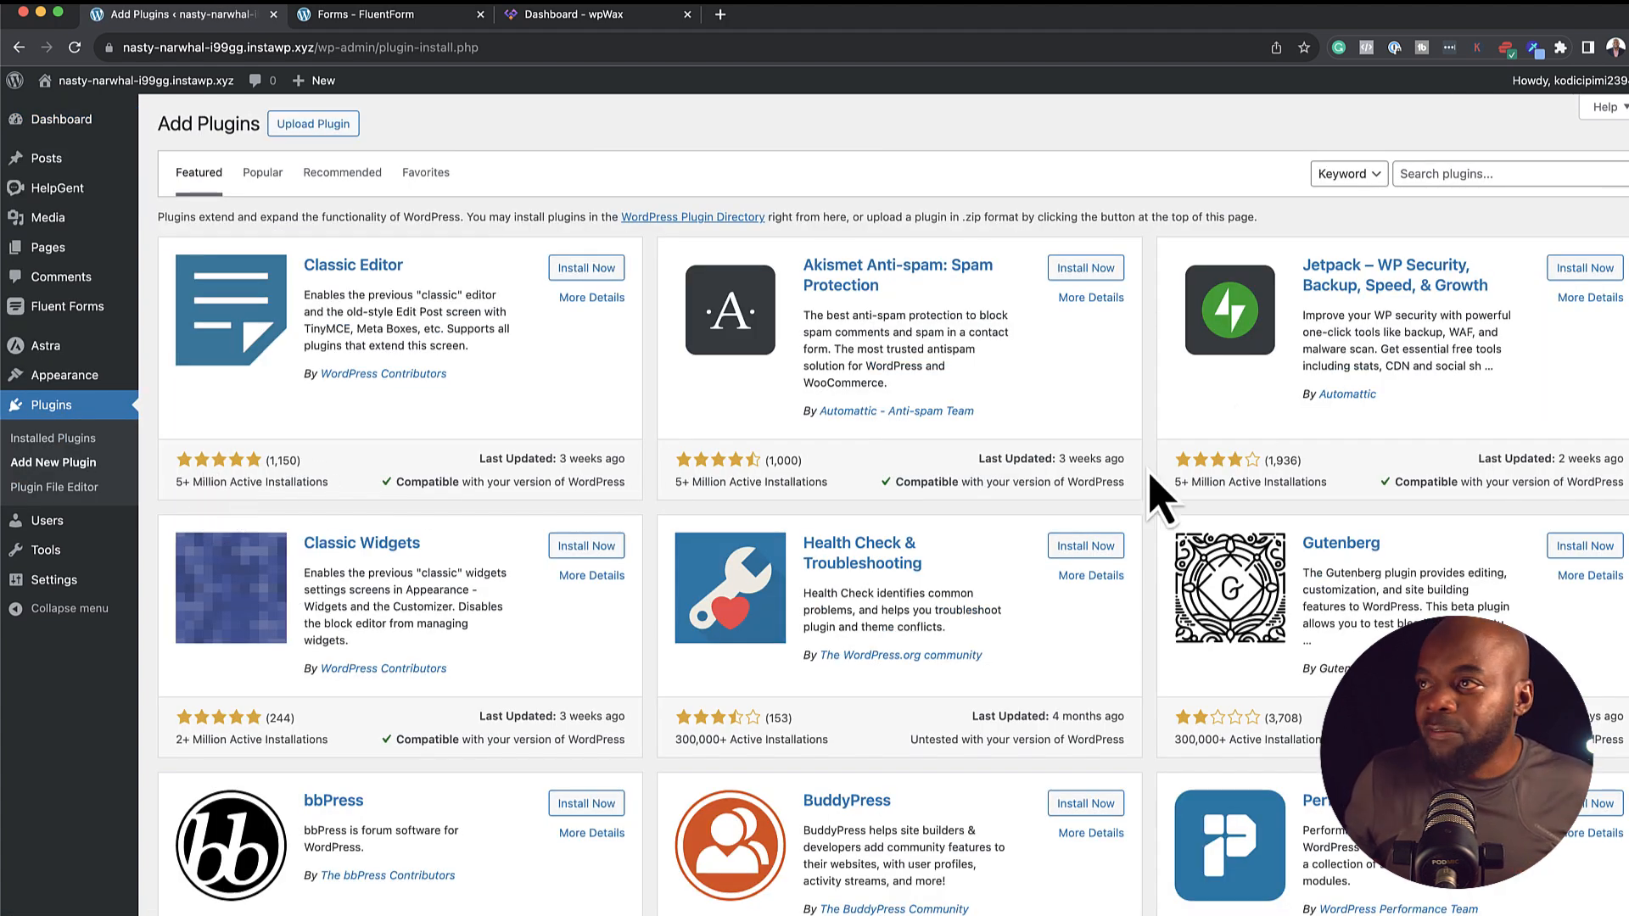
# Search plugins for 'helpgent', reveal Upload Plugin, then open HelpGent's All Forms page
pyautogui.click(1517, 173)
pyautogui.write('helpgent')
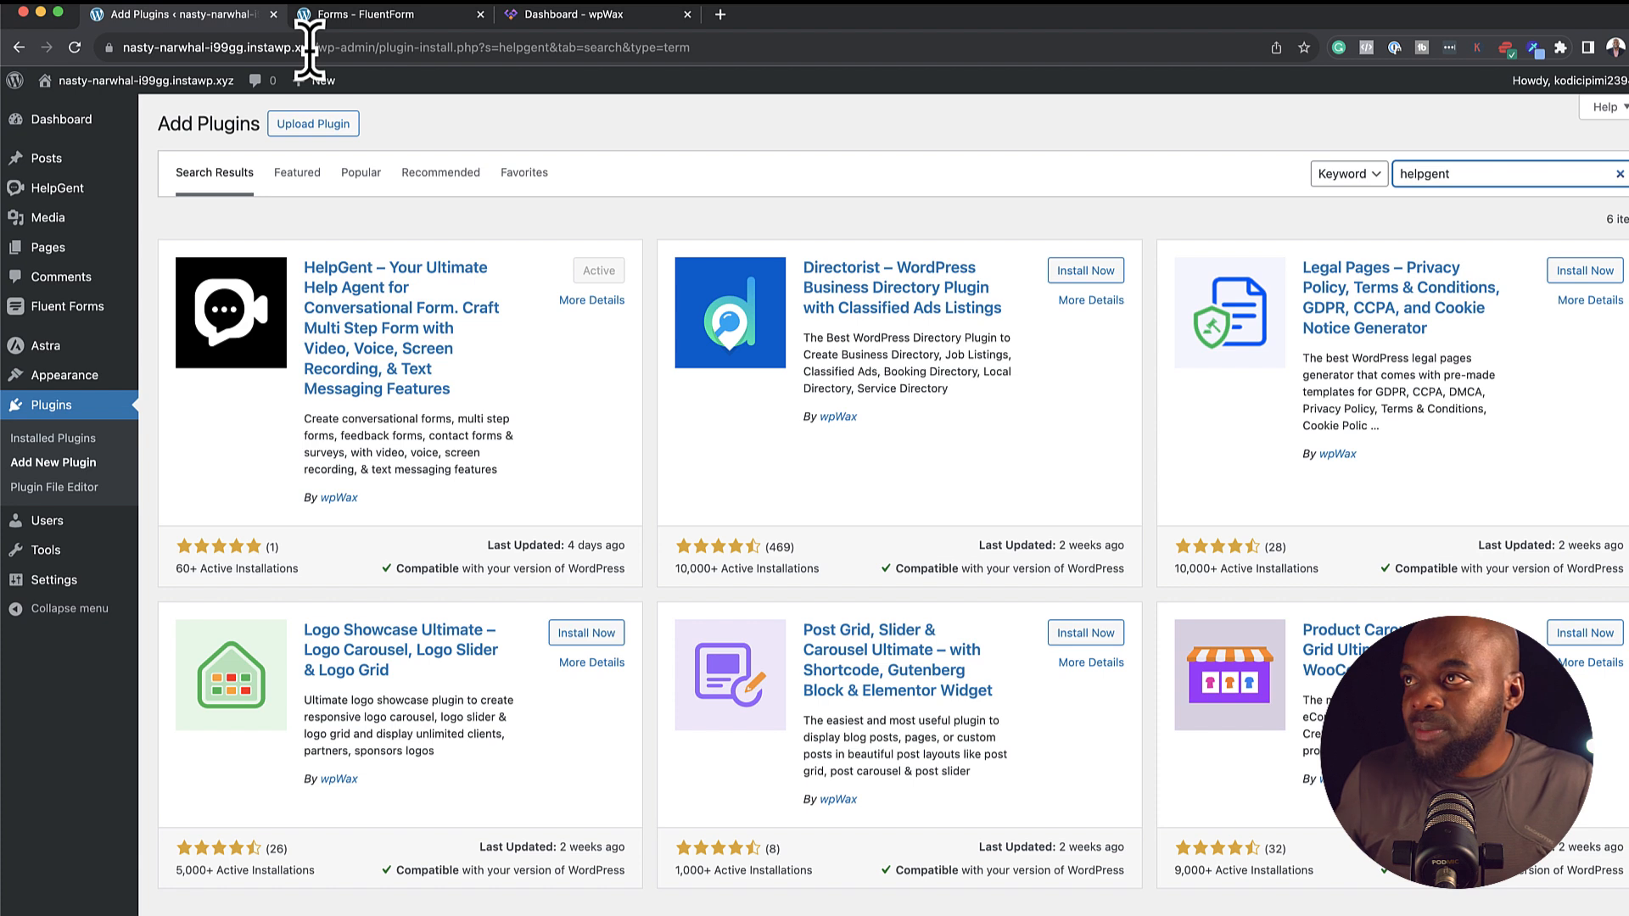
pyautogui.click(327, 125)
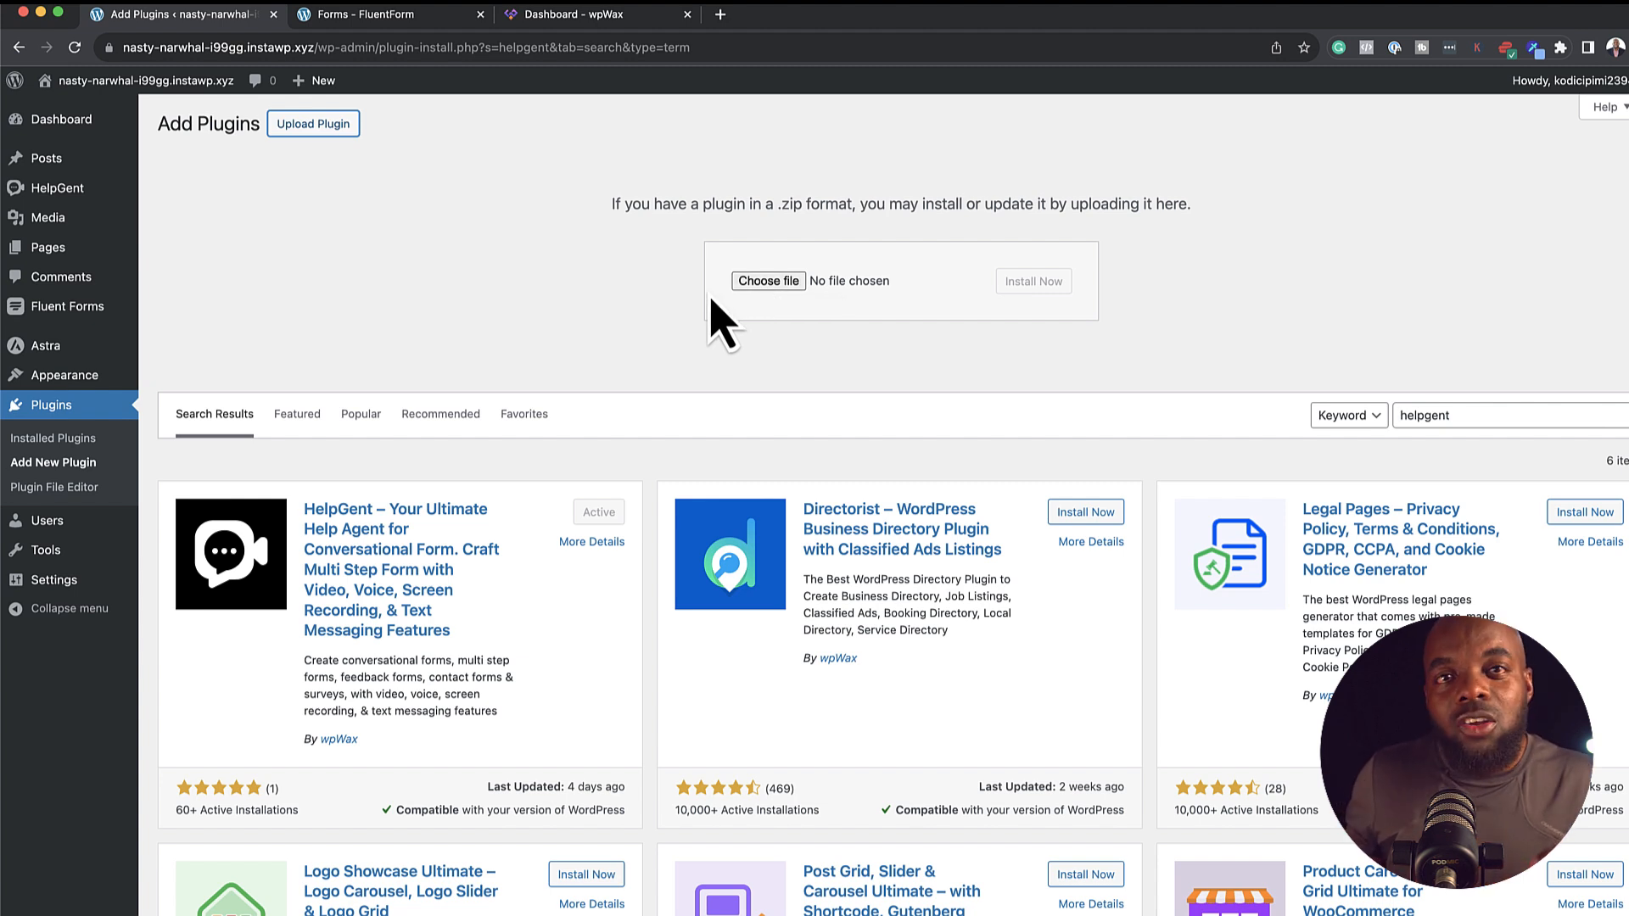
pyautogui.click(462, 297)
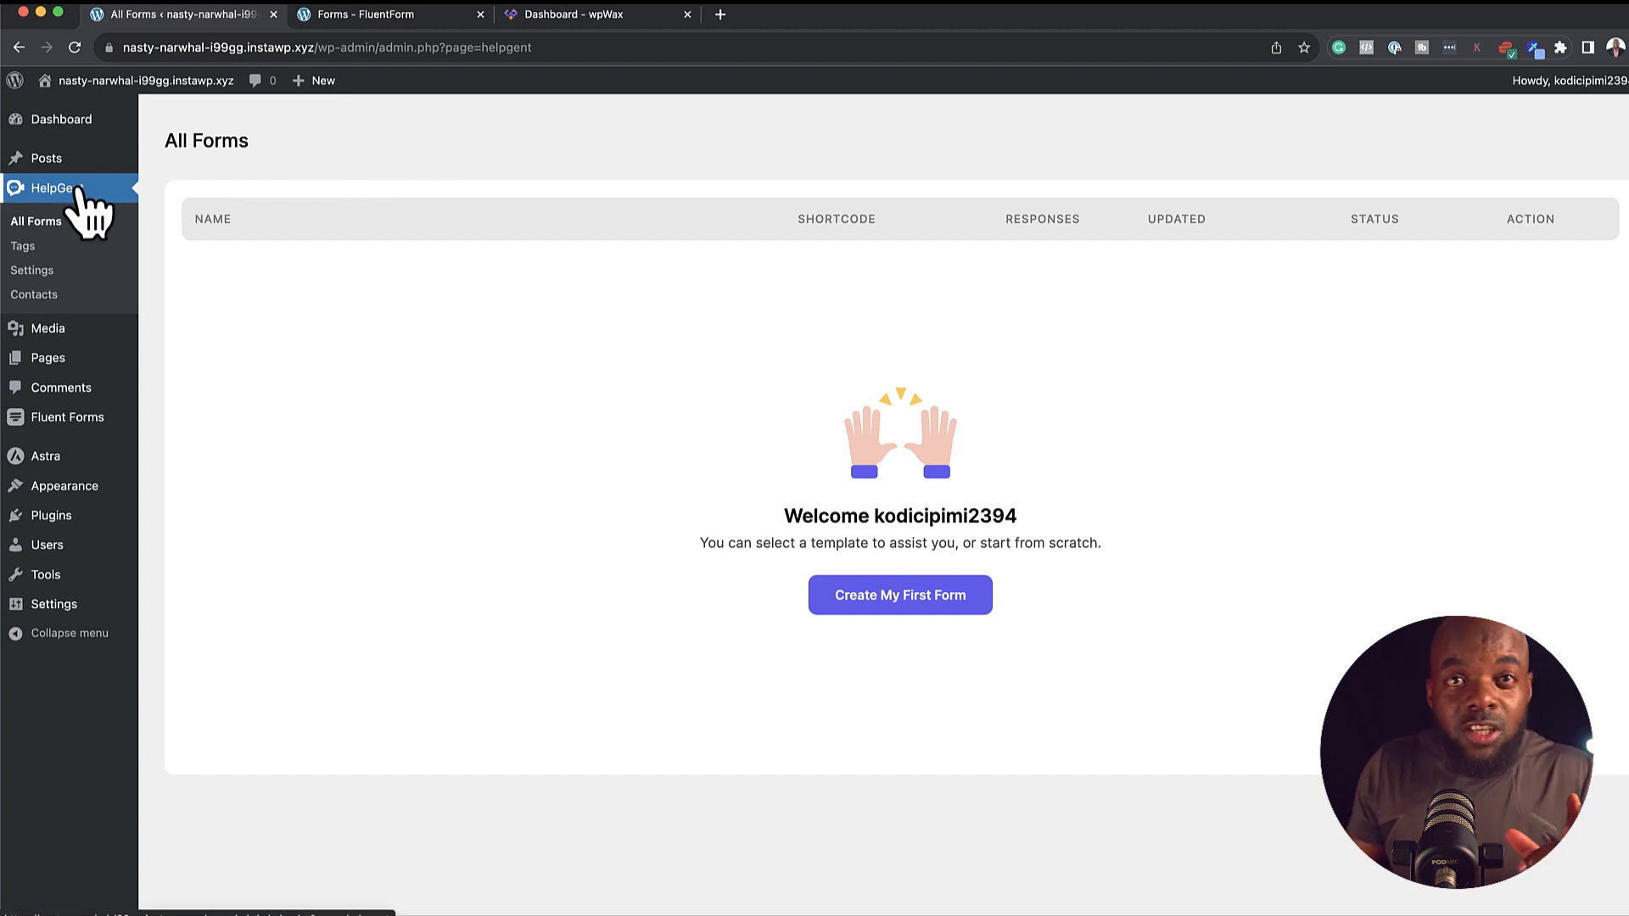
pyautogui.click(52, 270)
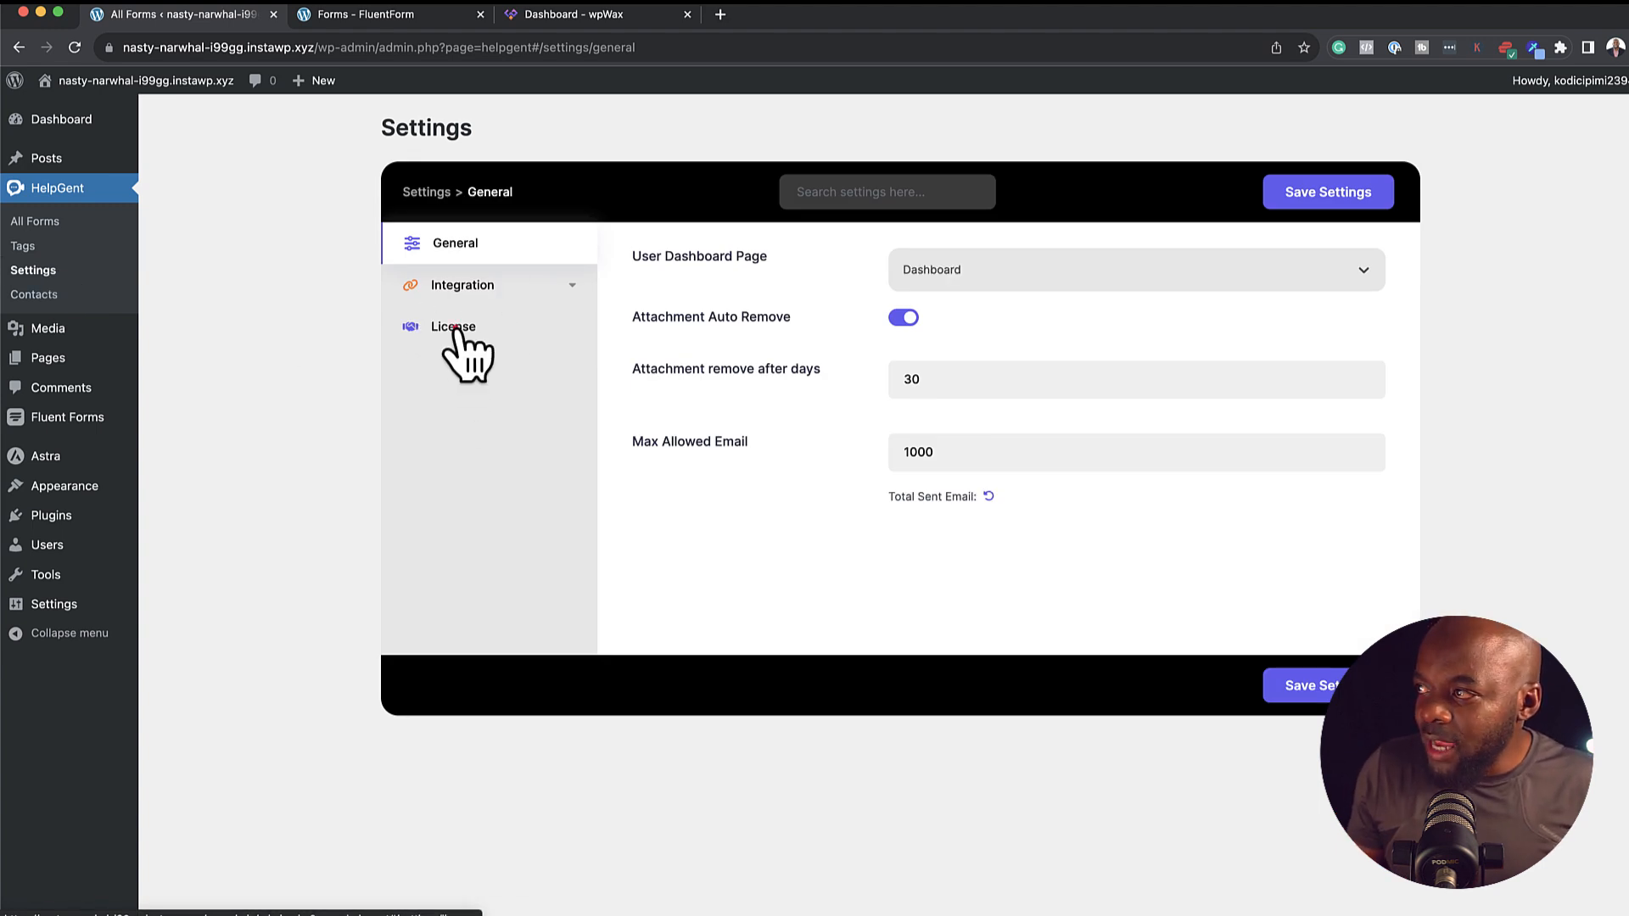
pyautogui.click(458, 331)
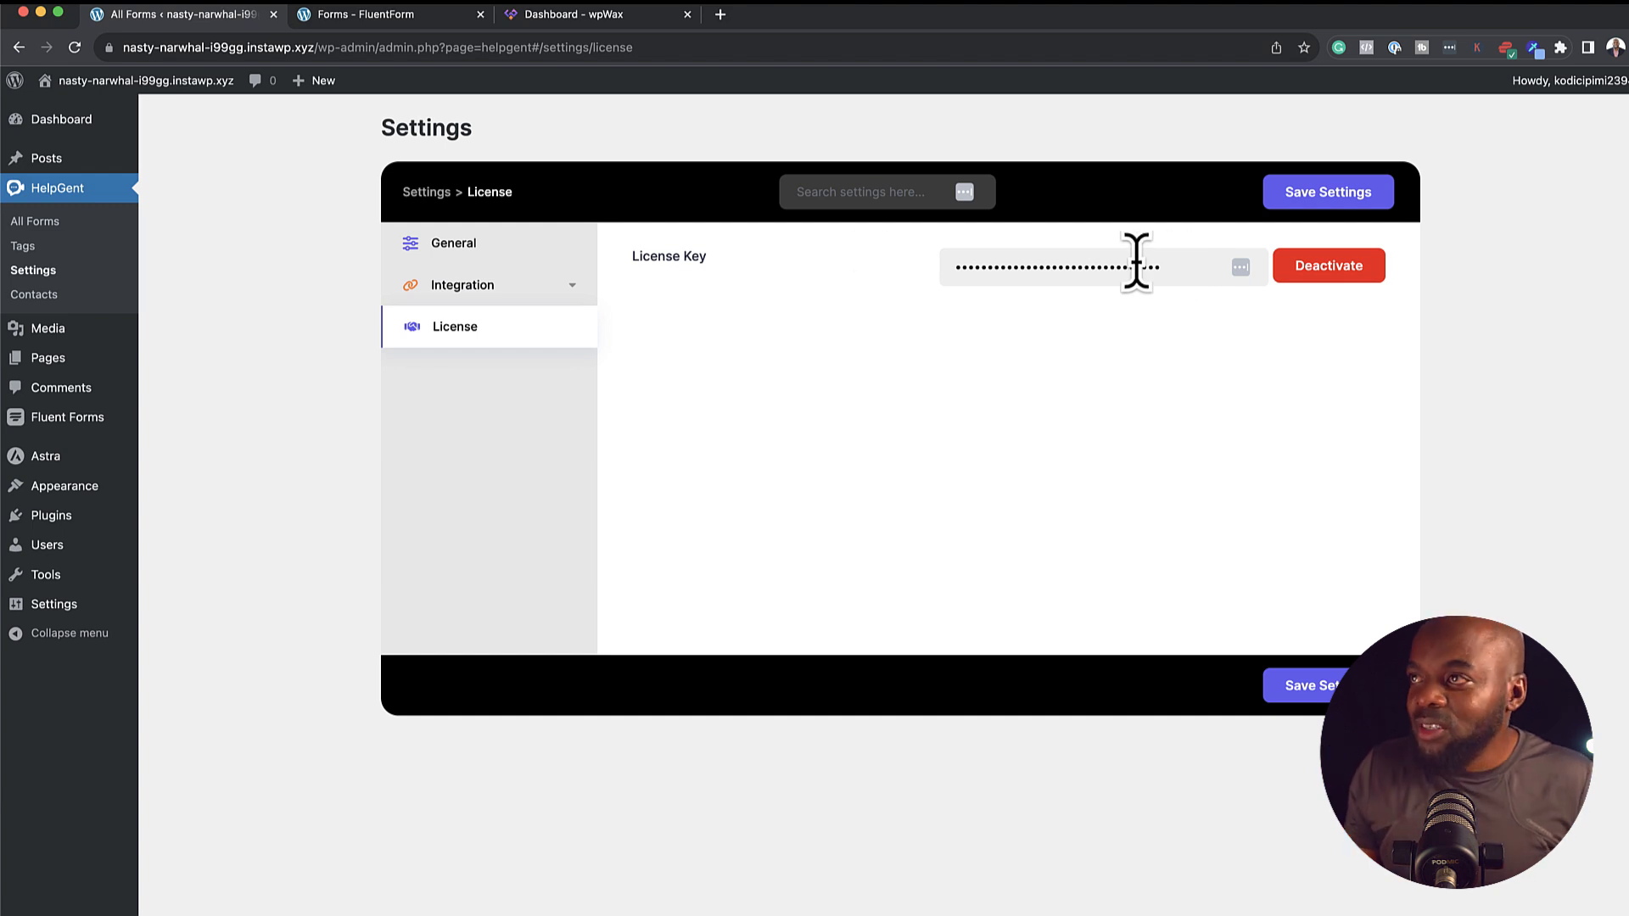
pyautogui.click(73, 223)
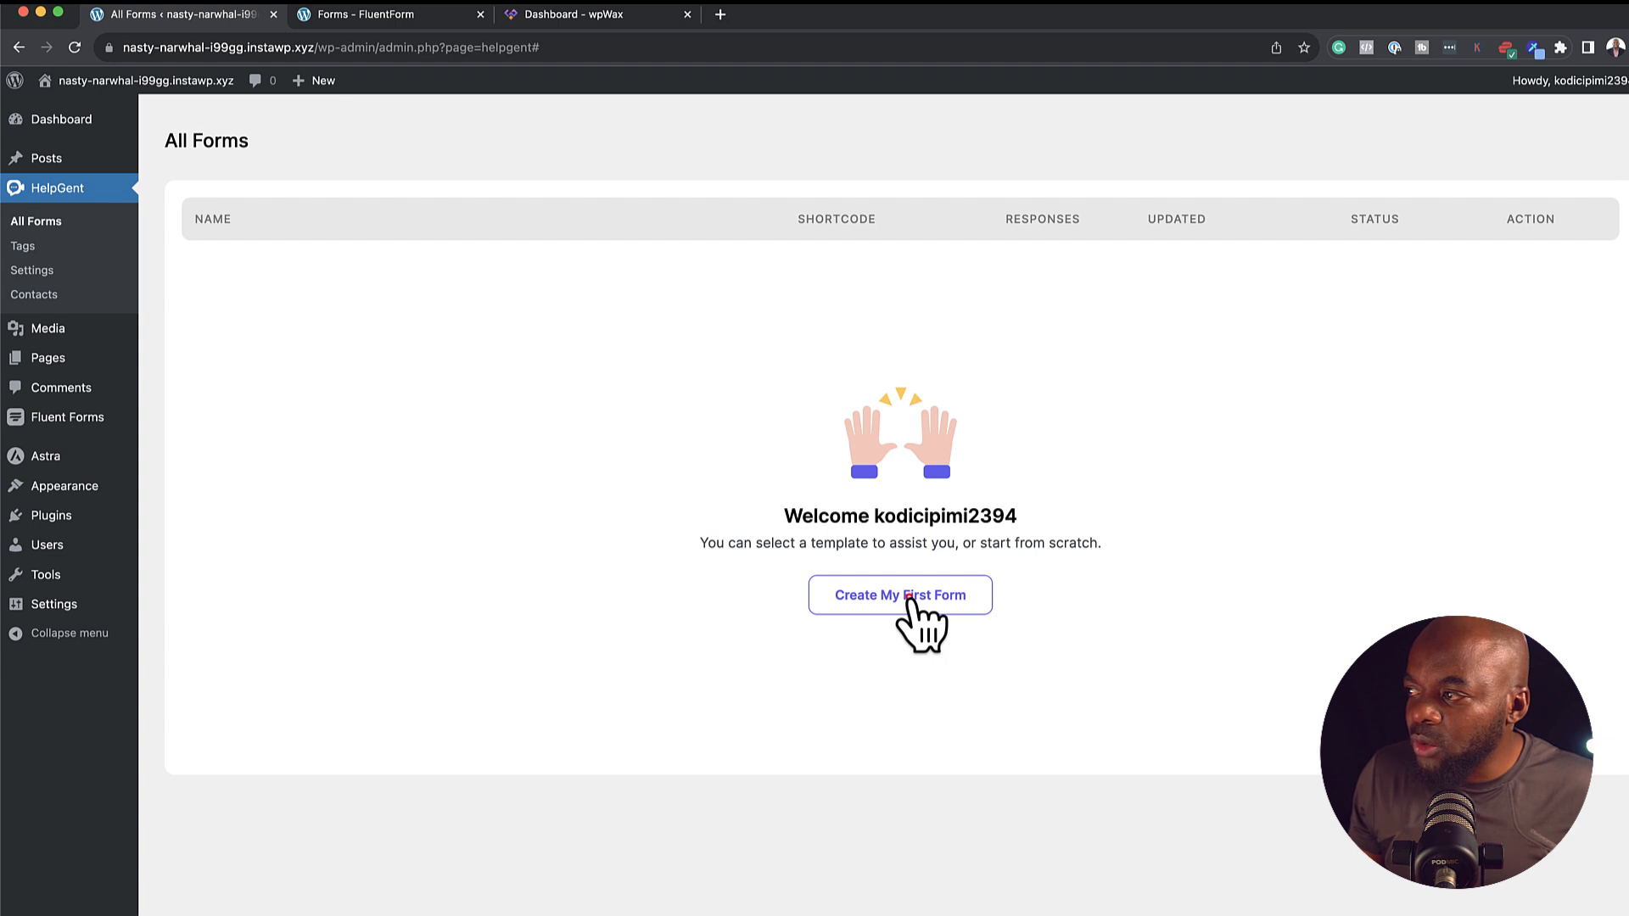
# Browse the form template gallery and preview the Job Application Form template
pyautogui.click(909, 597)
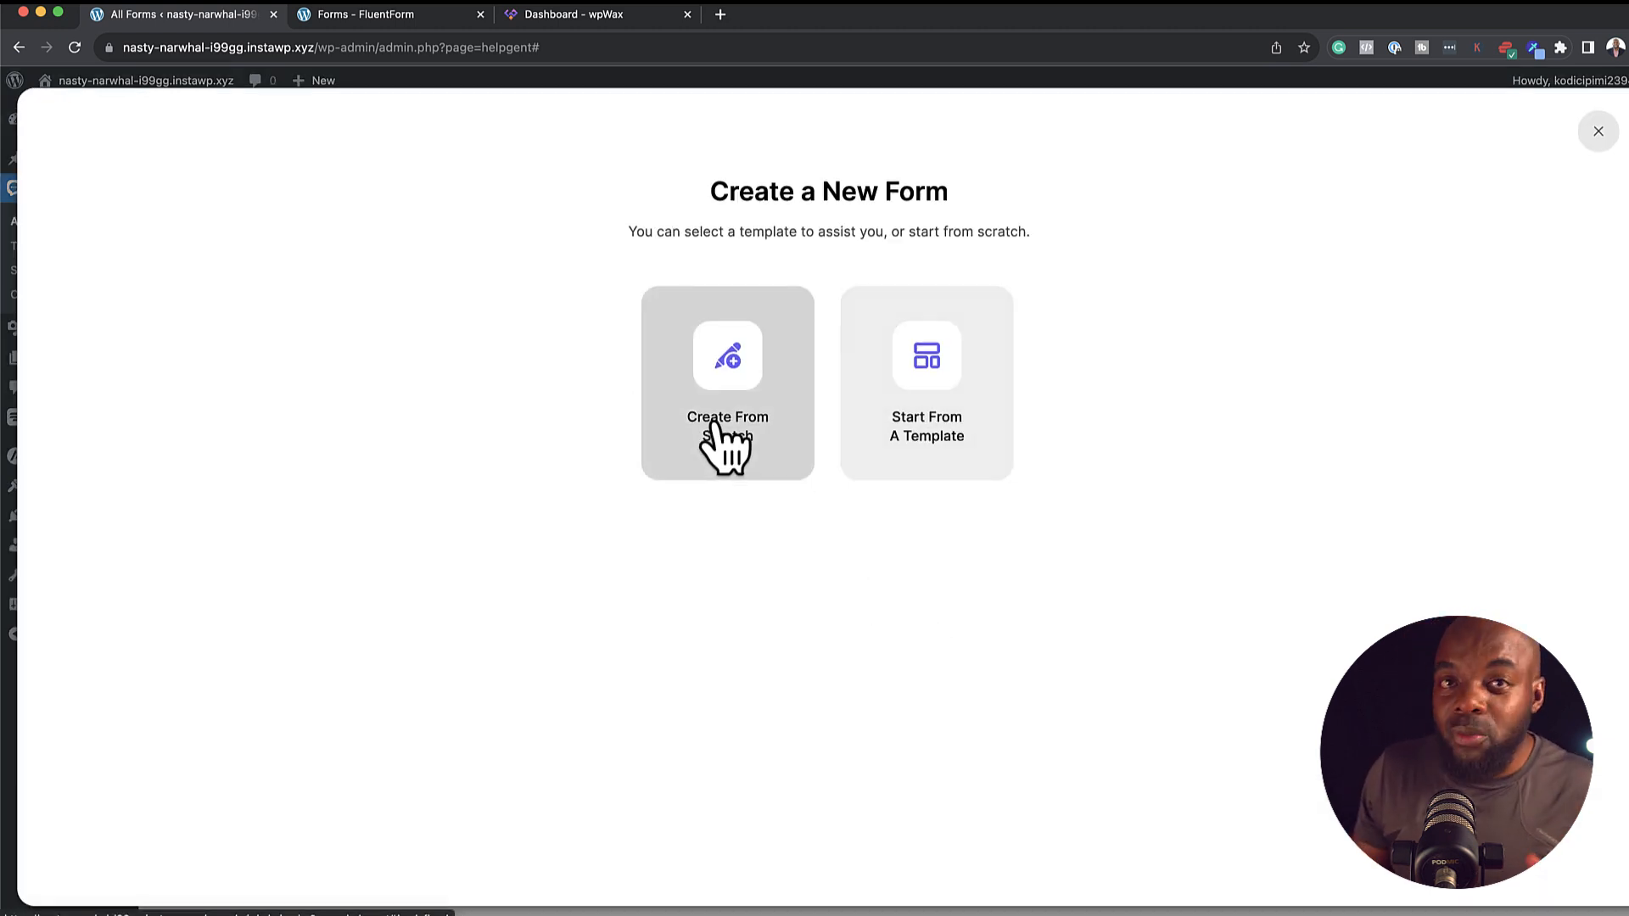
pyautogui.click(951, 355)
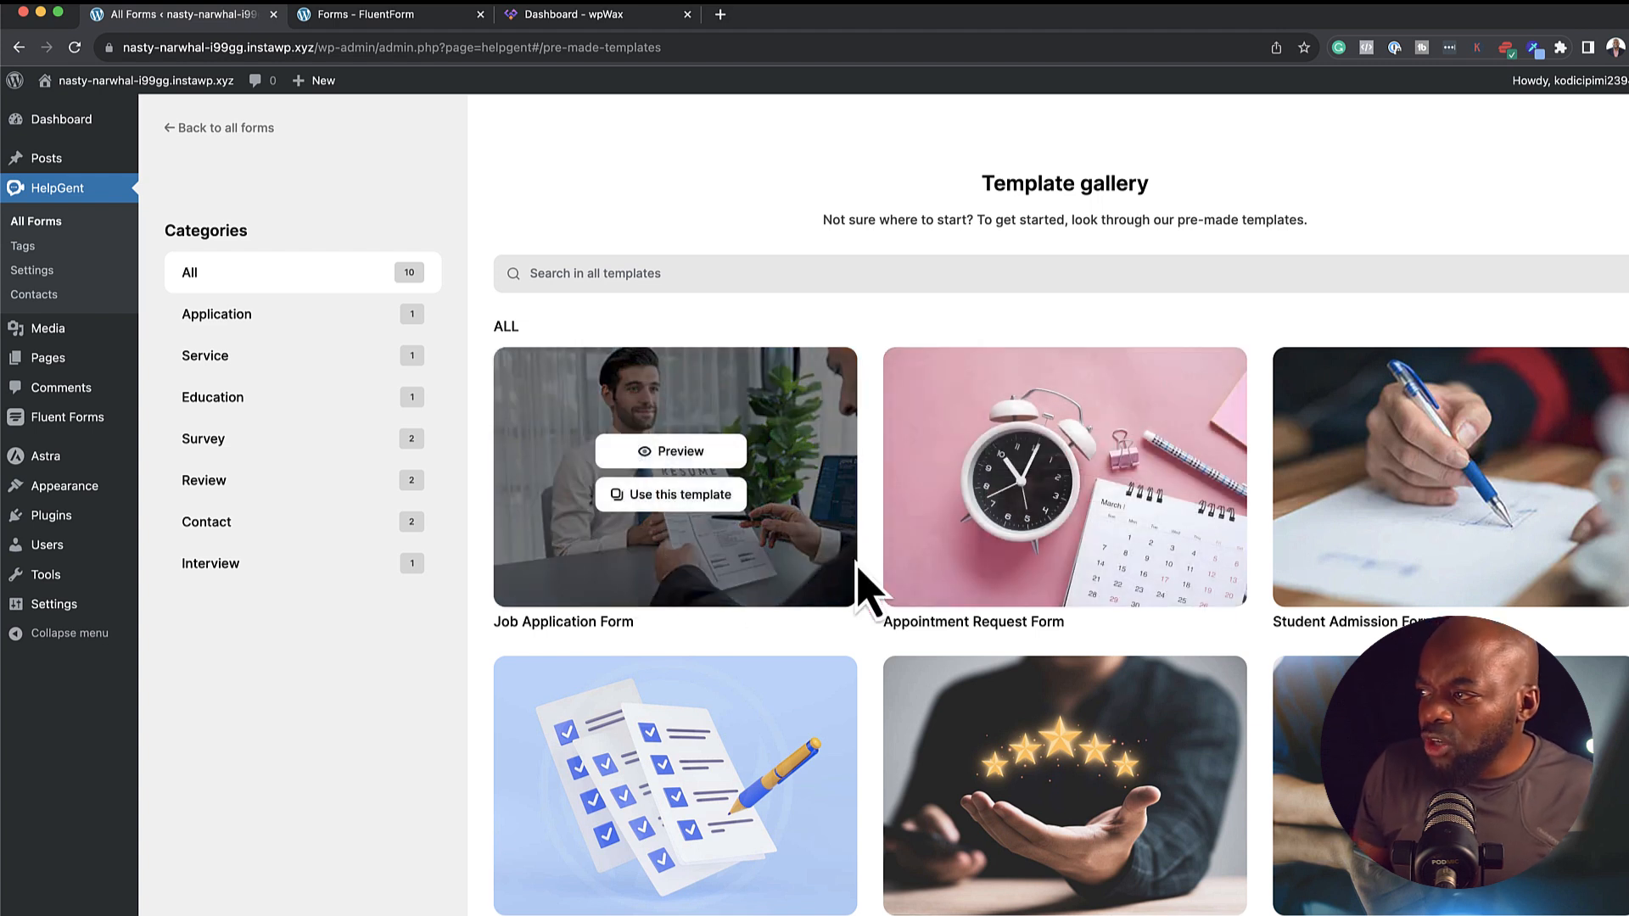
pyautogui.scroll(-3, 1445, 554)
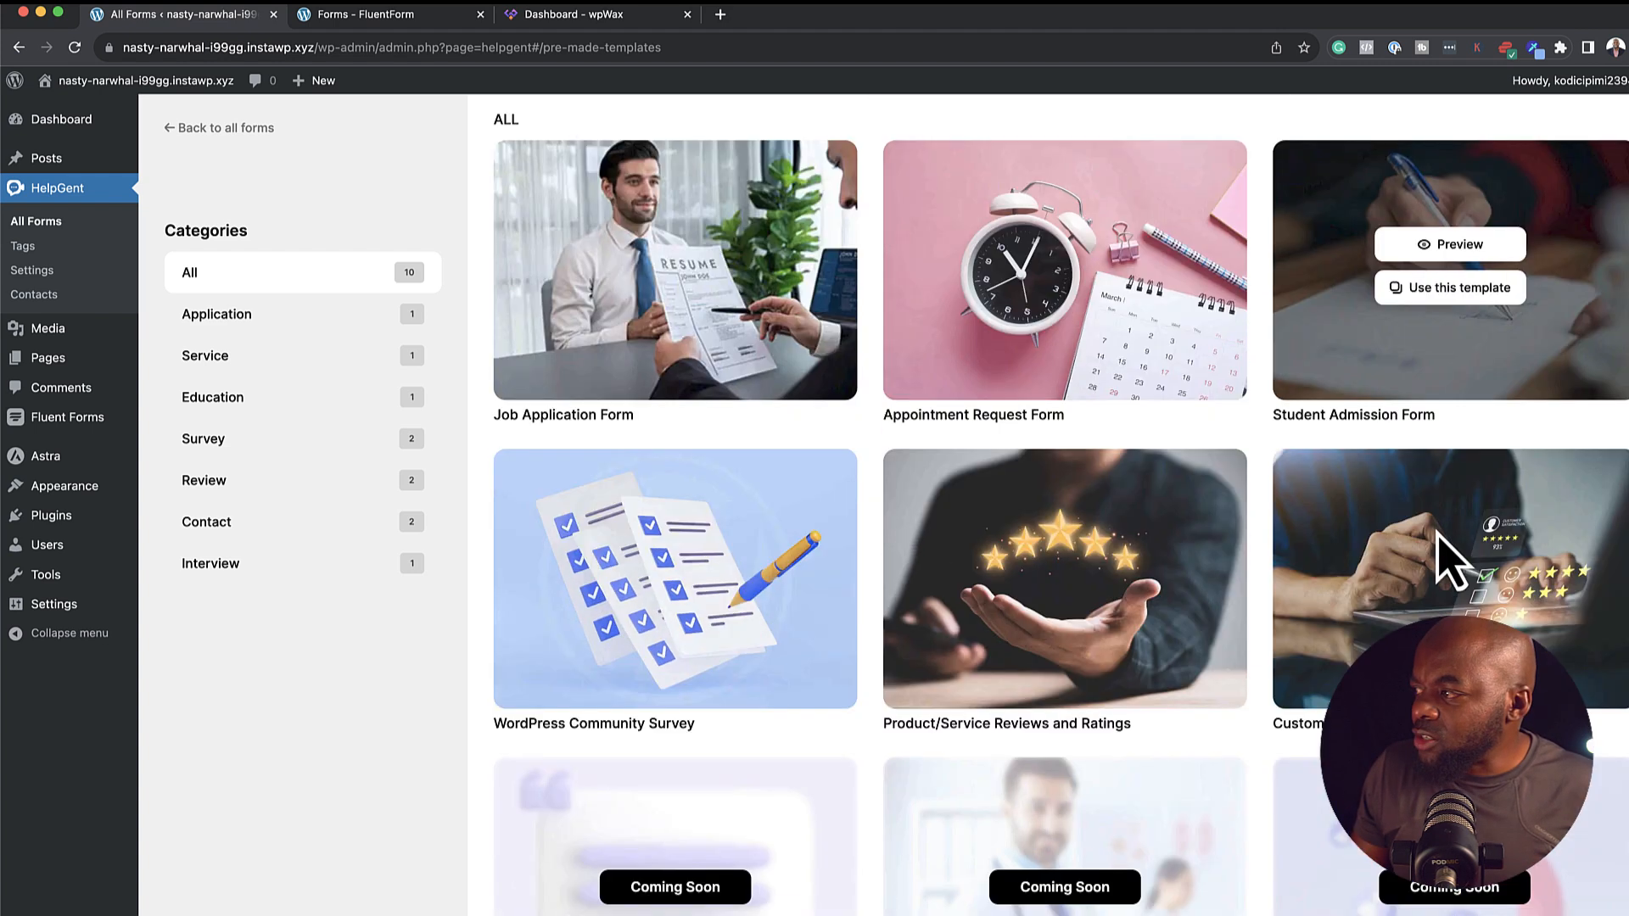
pyautogui.scroll(-5, 1445, 553)
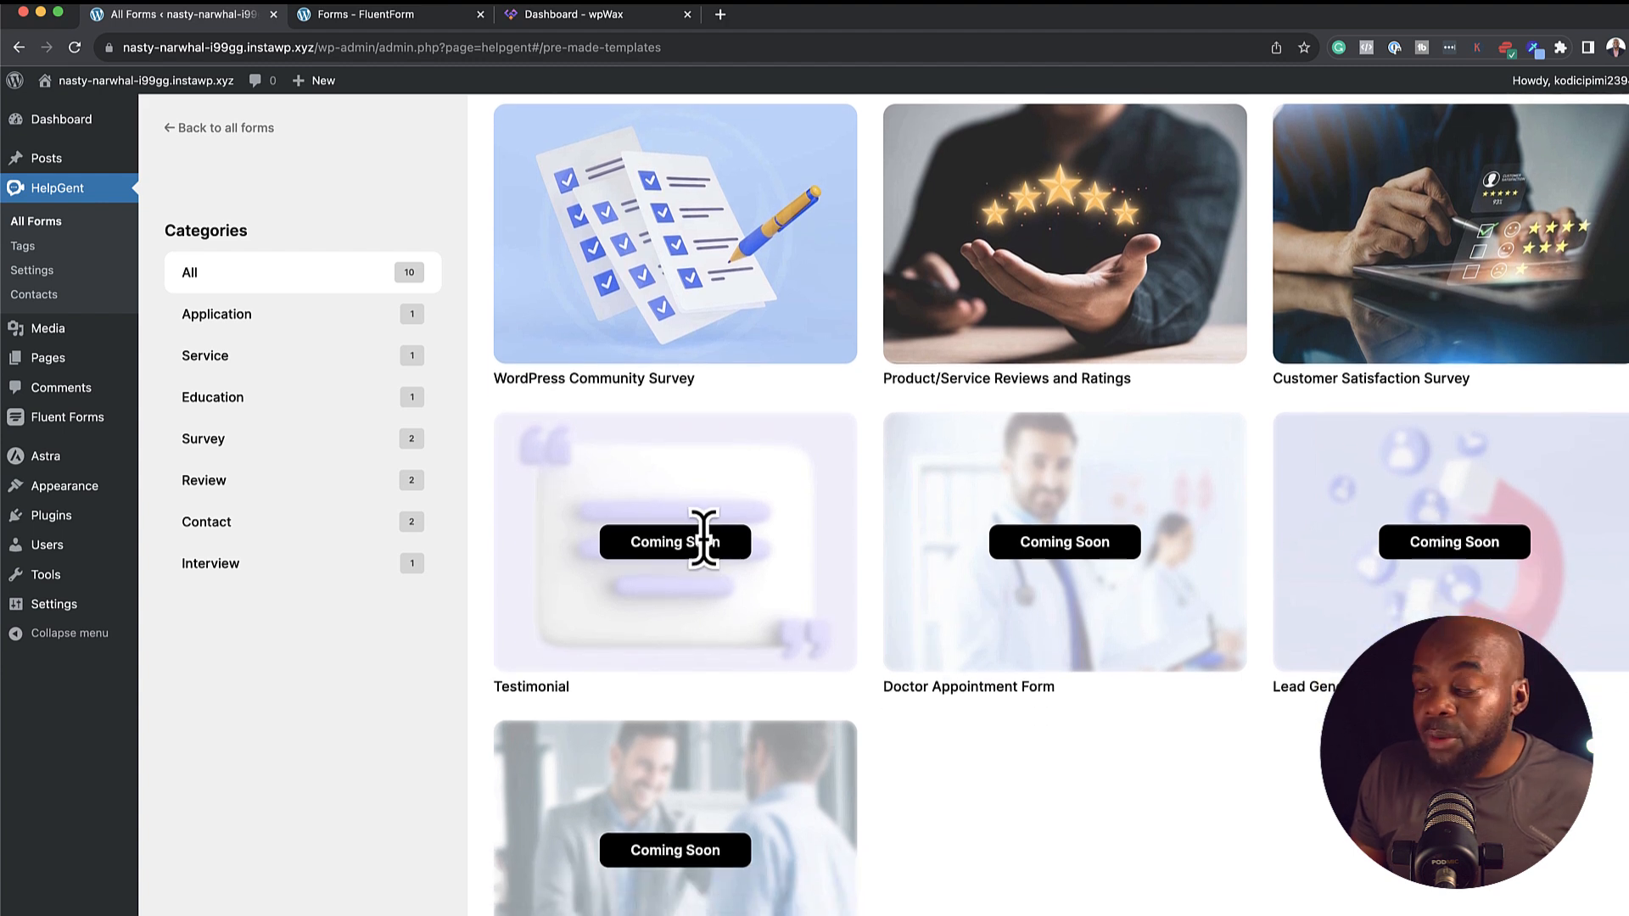
pyautogui.scroll(8, 806, 582)
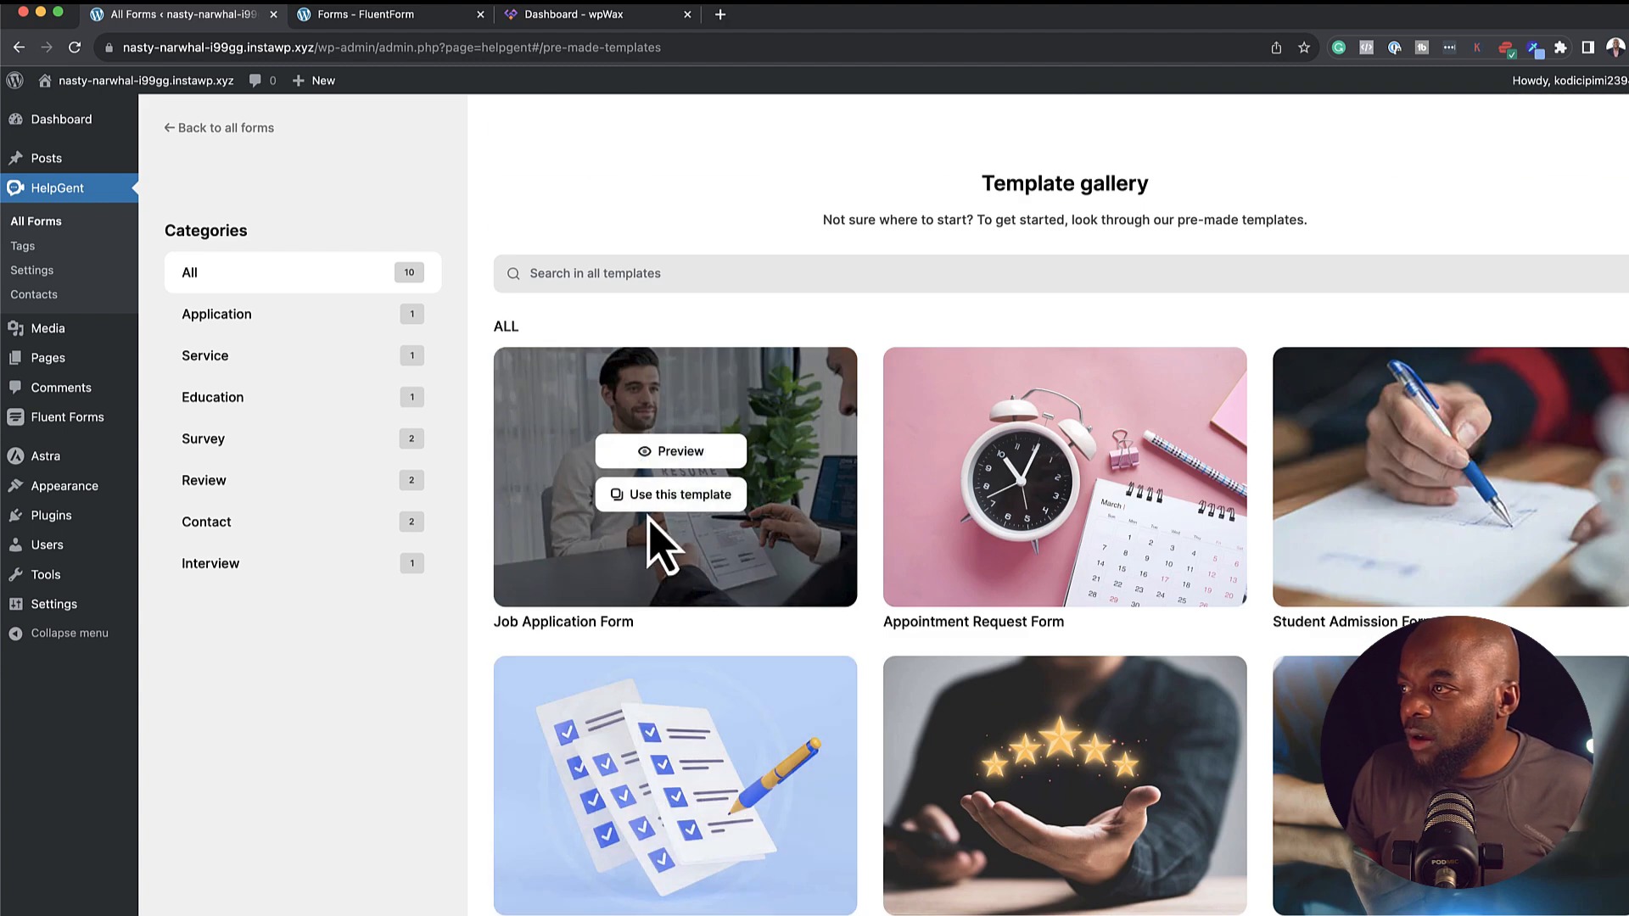
pyautogui.click(677, 450)
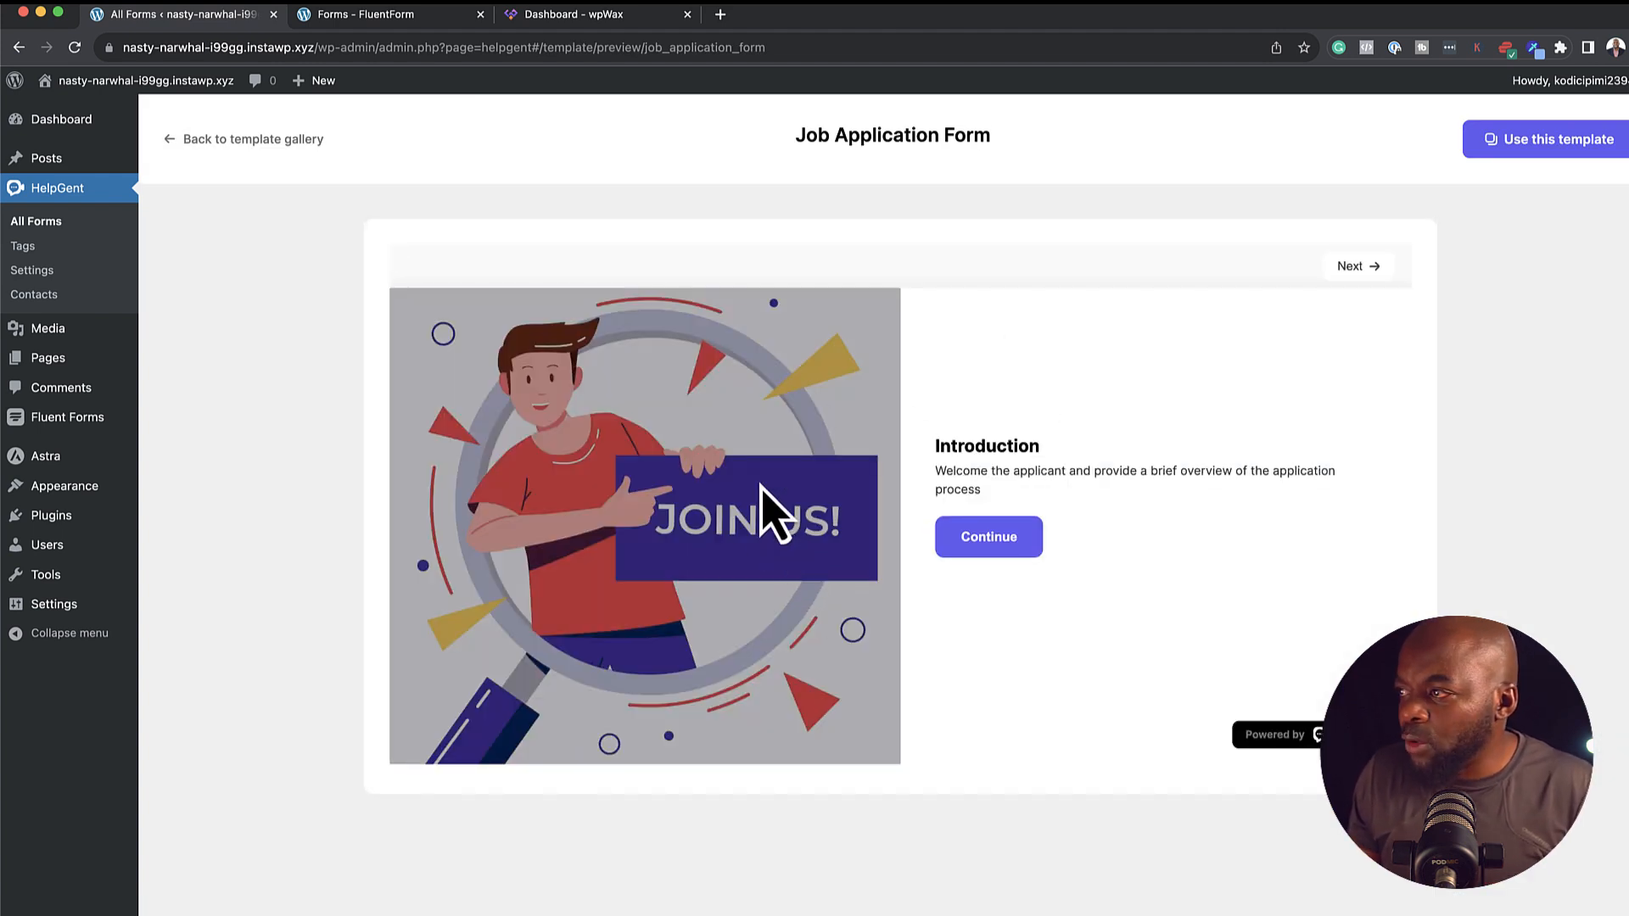
# Answer Educational Background with 'dcdcdcdc' in the preview, then back out to All Forms
pyautogui.click(985, 542)
pyautogui.click(990, 480)
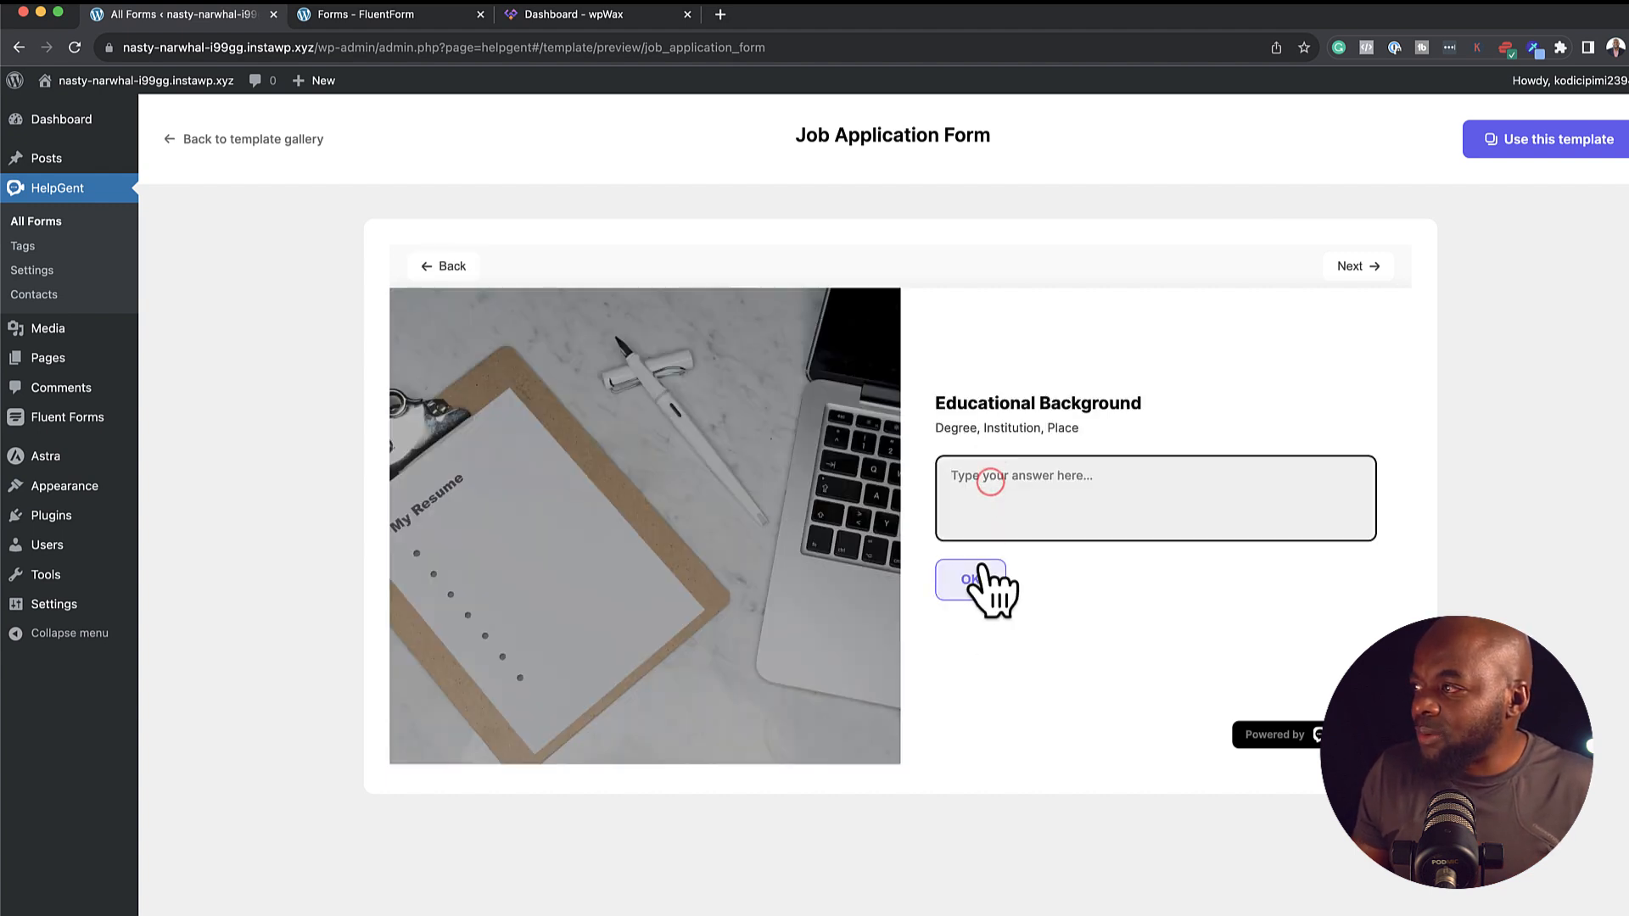
pyautogui.write('dcdcdcdc')
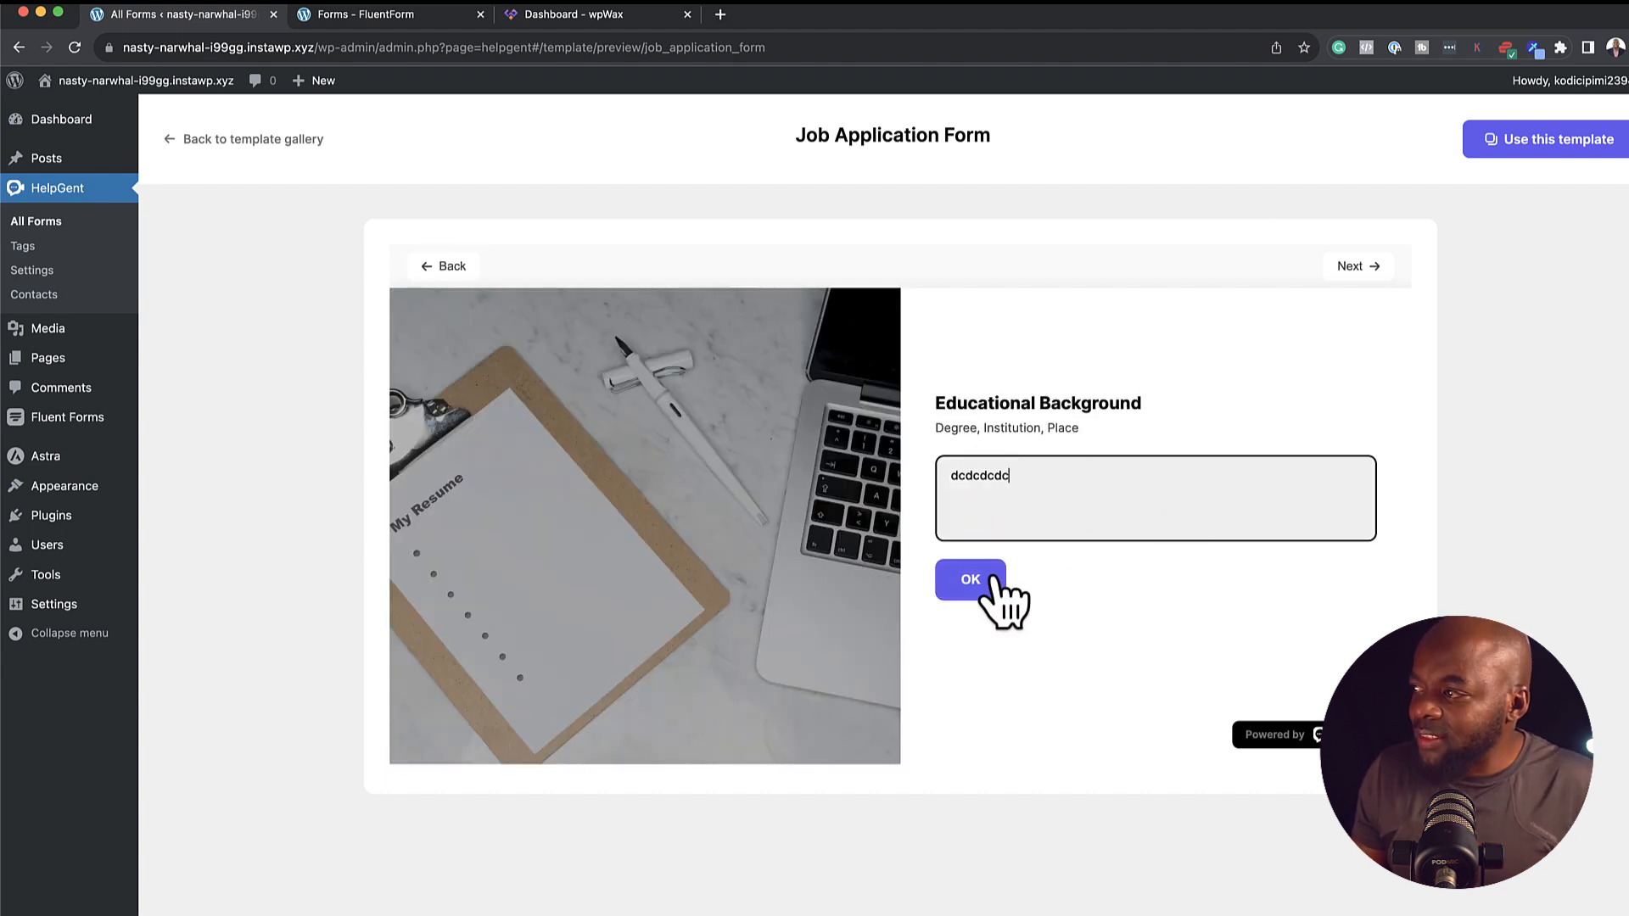
pyautogui.click(990, 580)
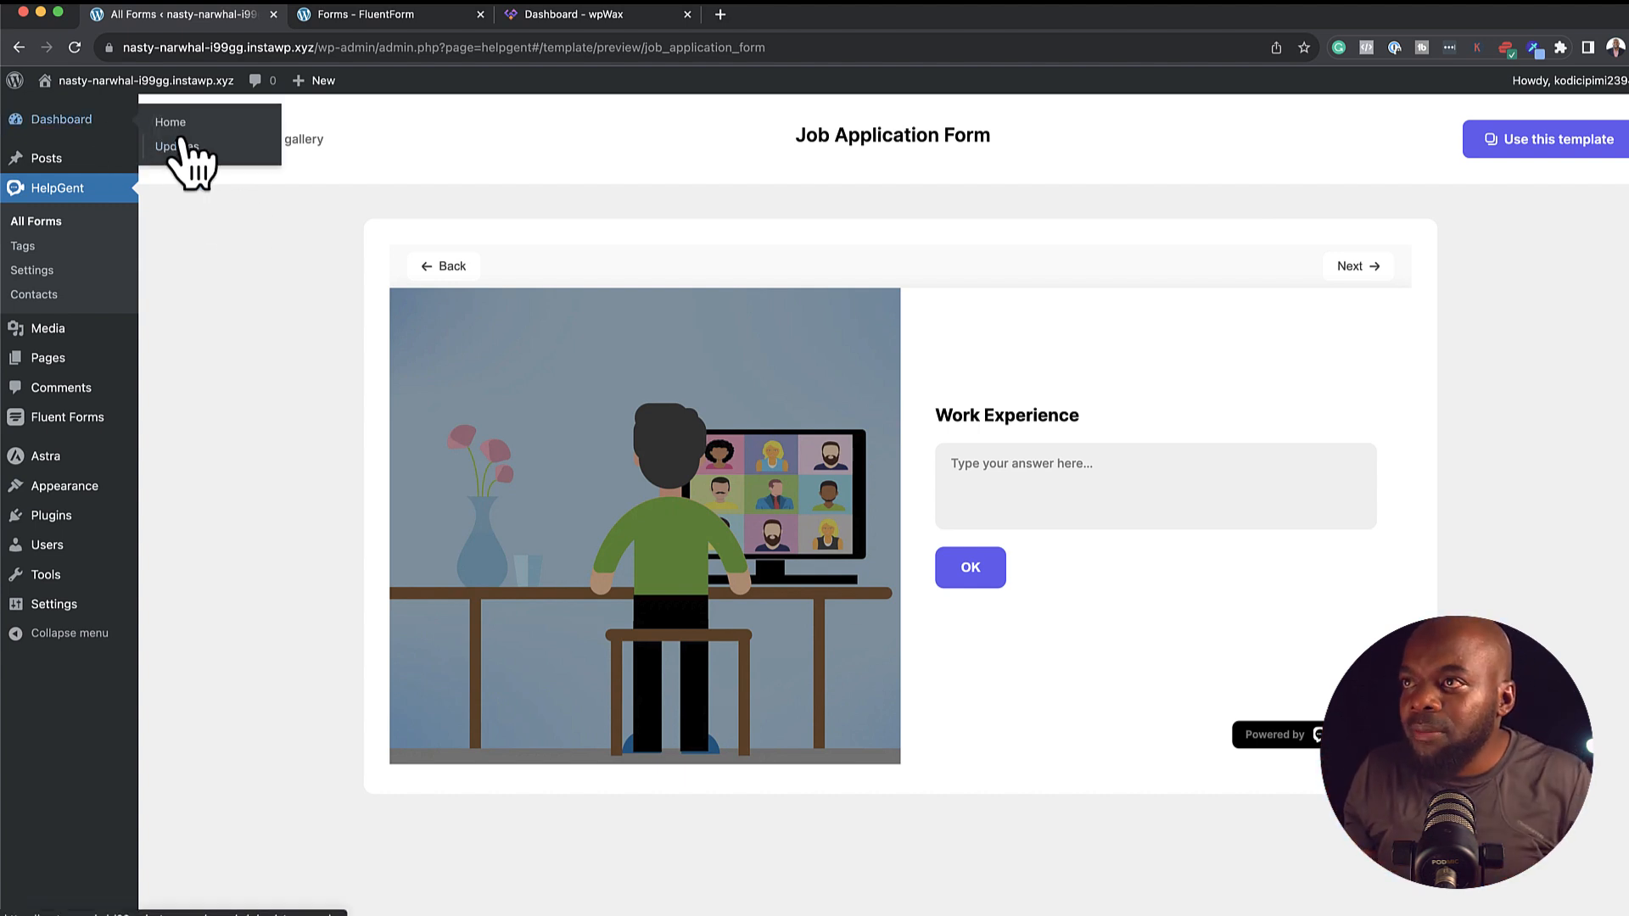
pyautogui.click(191, 141)
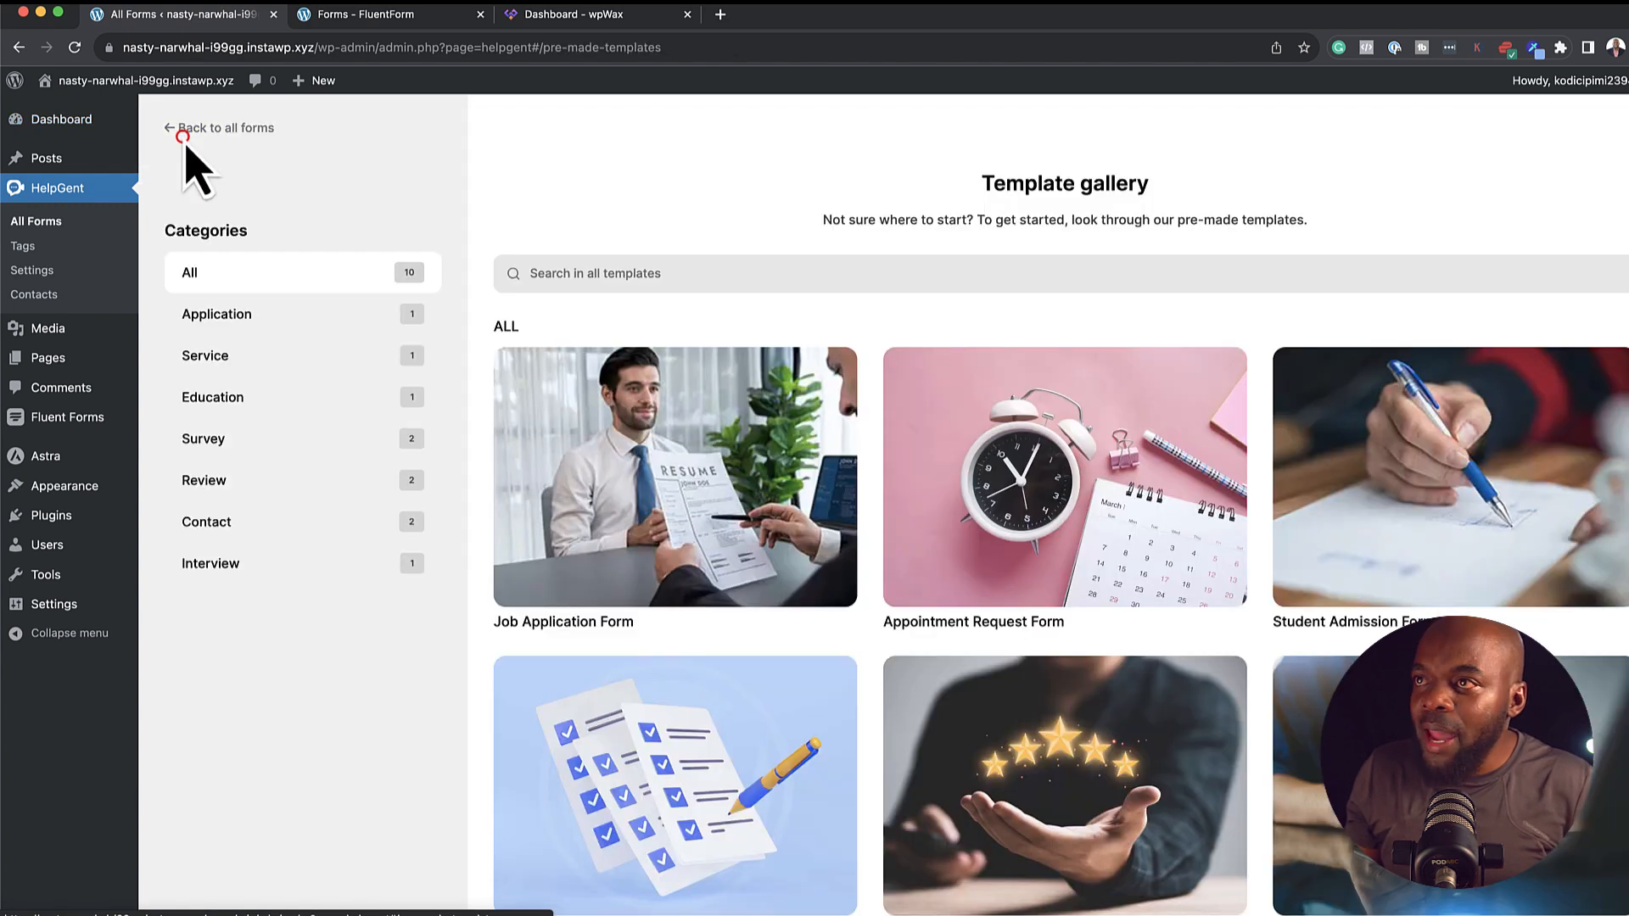
pyautogui.click(173, 129)
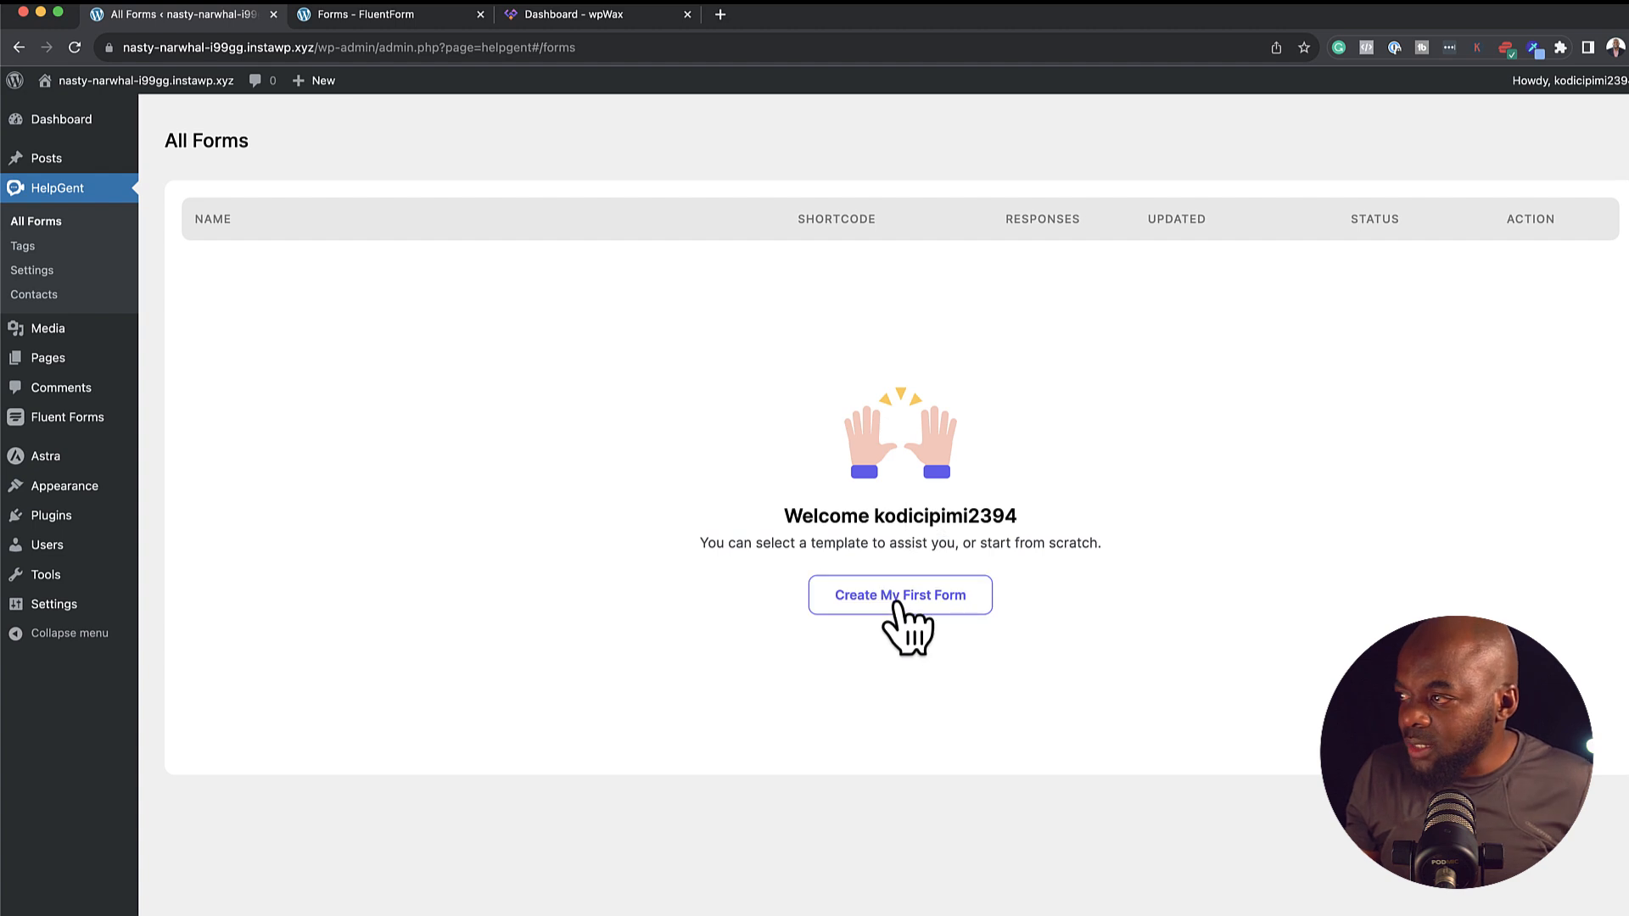
# Create a blank form named 'Support' with its Form Bubble shown on the Contact page
pyautogui.click(895, 596)
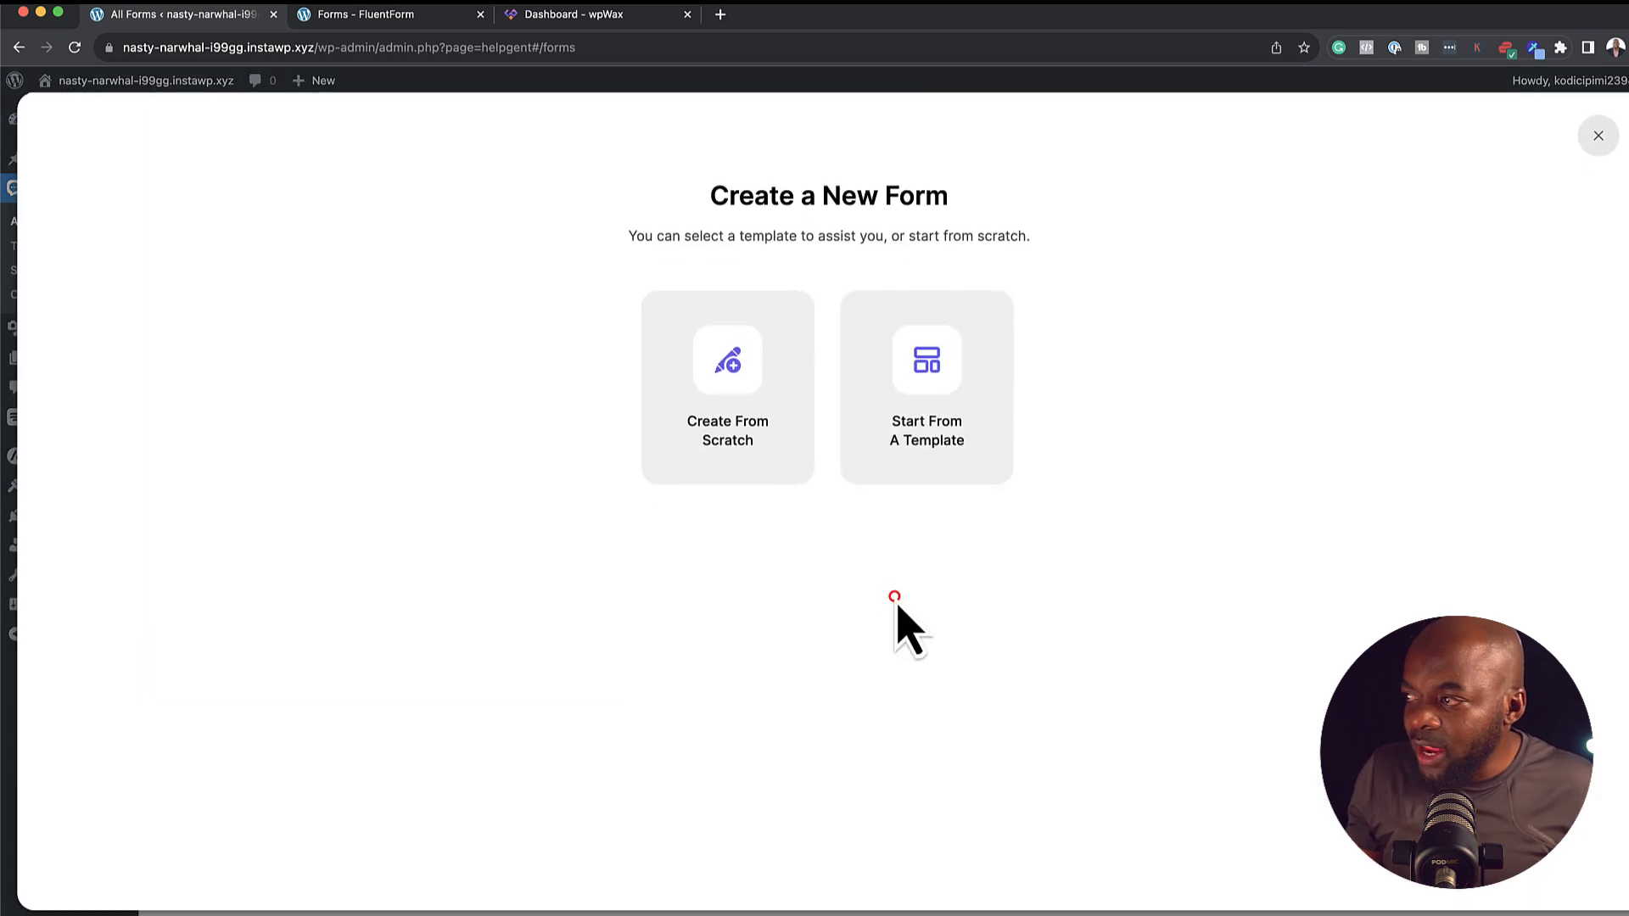
pyautogui.click(741, 377)
pyautogui.click(712, 289)
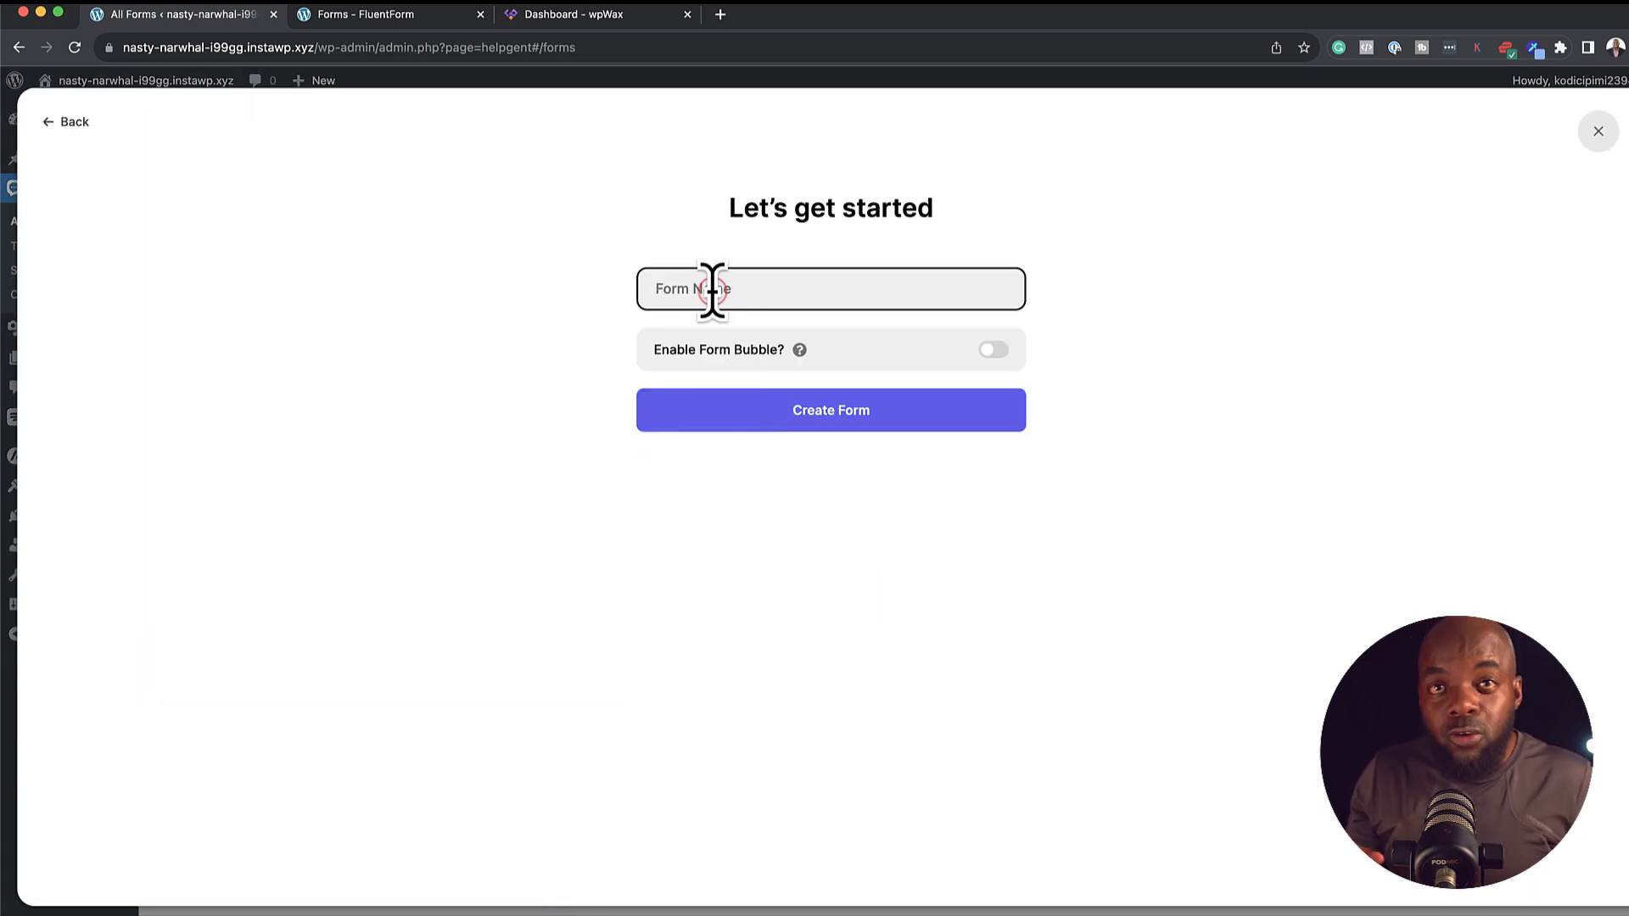
pyautogui.write('Supp')
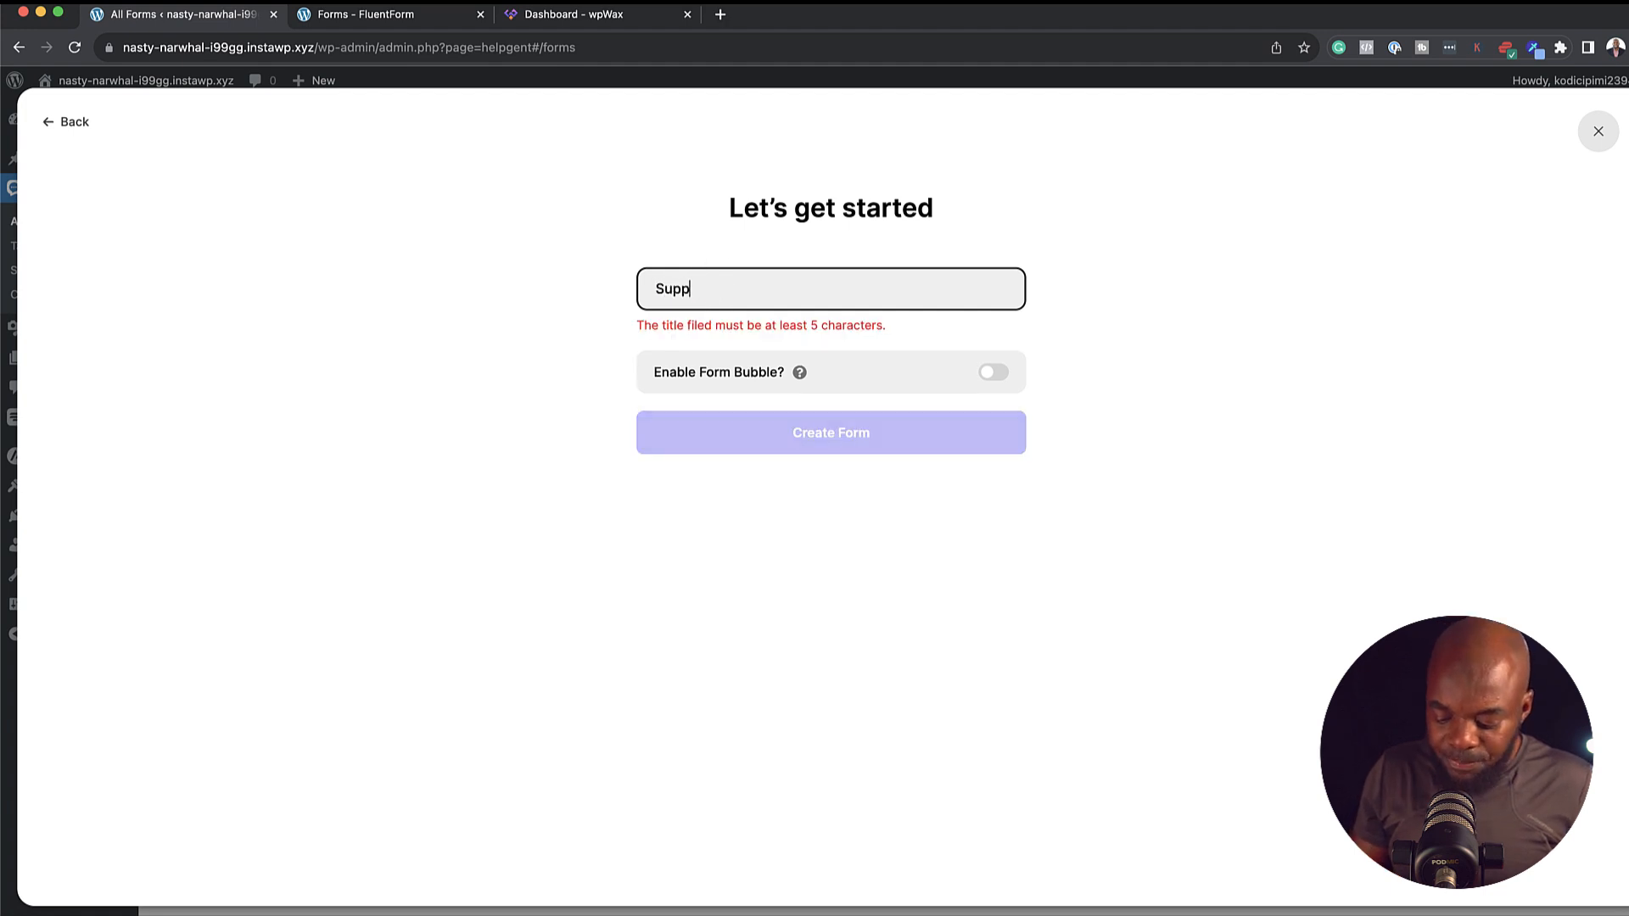
pyautogui.write('ort')
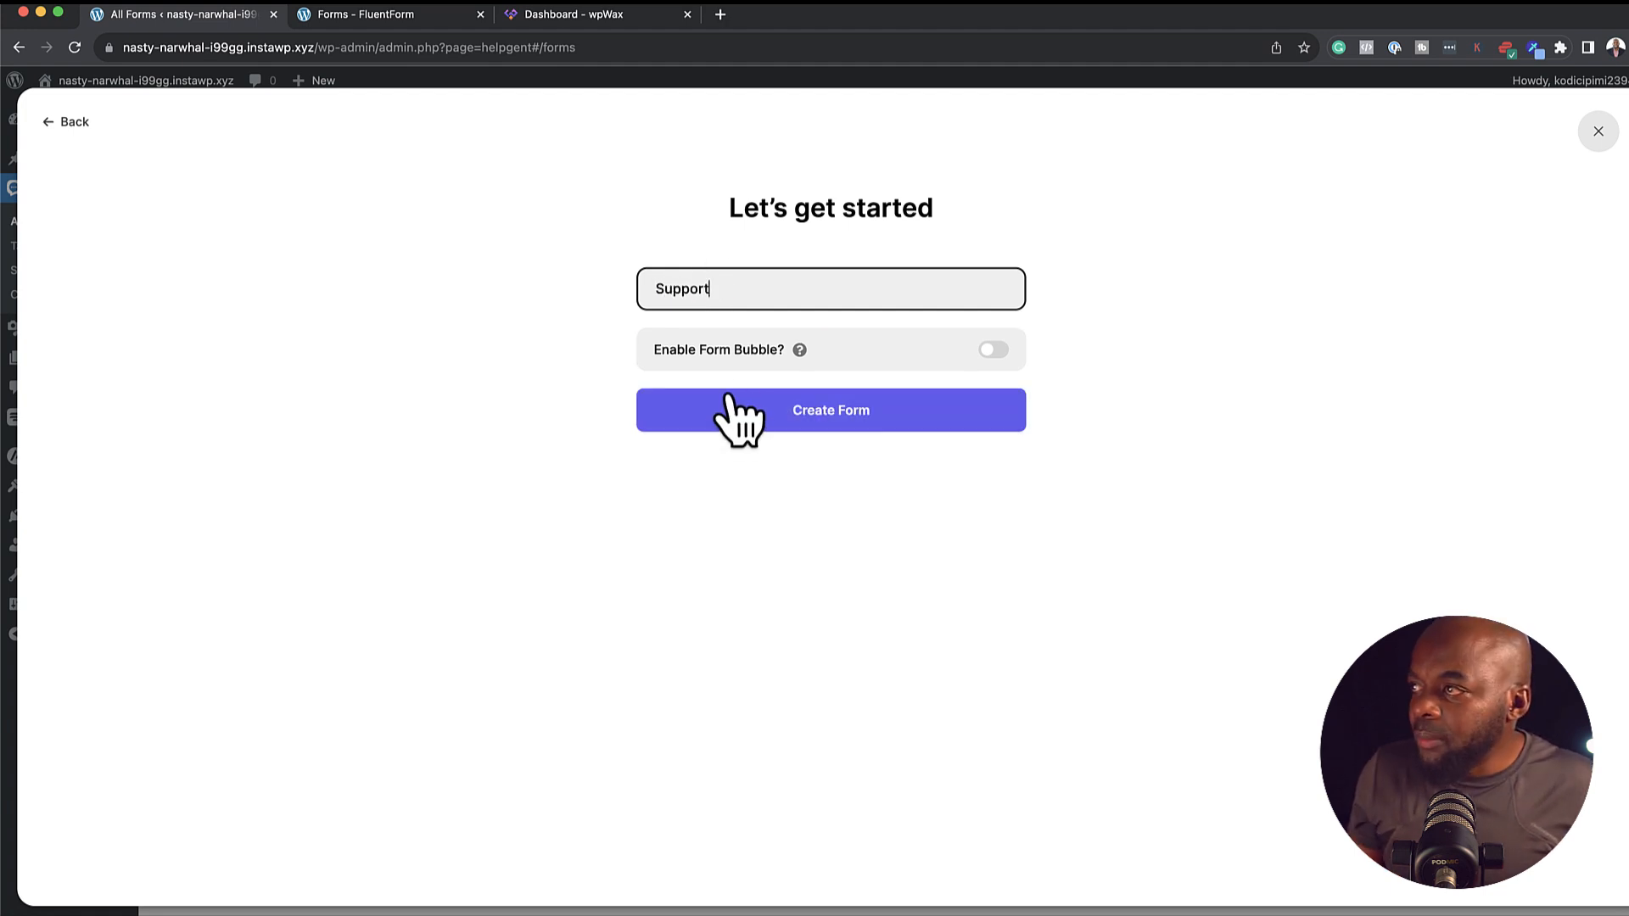
pyautogui.click(1005, 351)
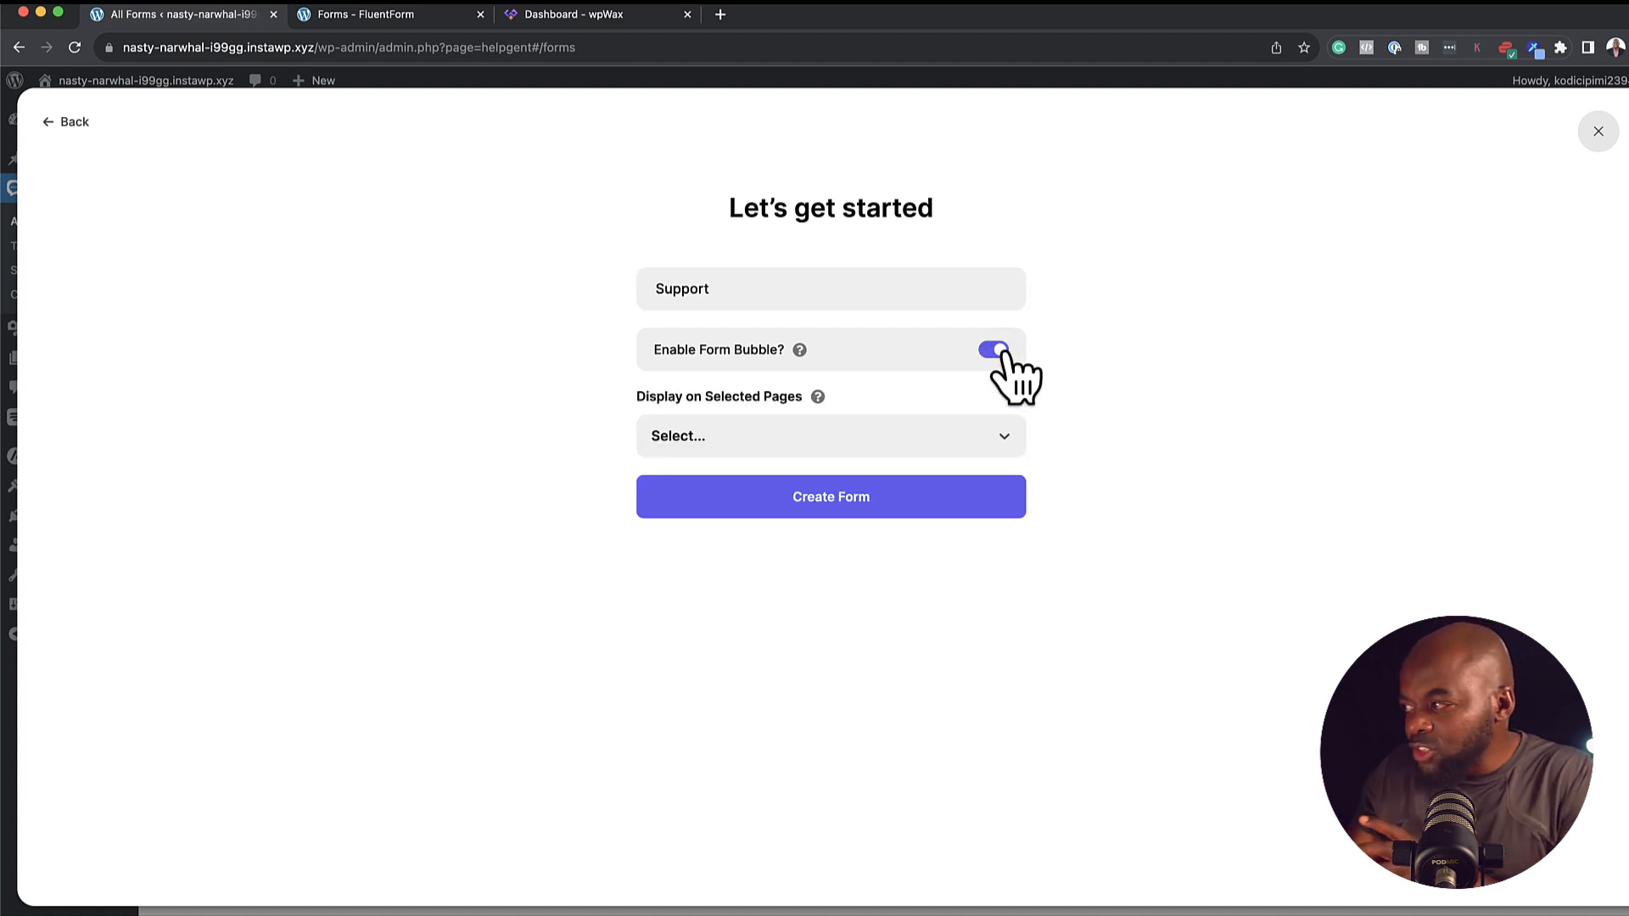
pyautogui.click(899, 428)
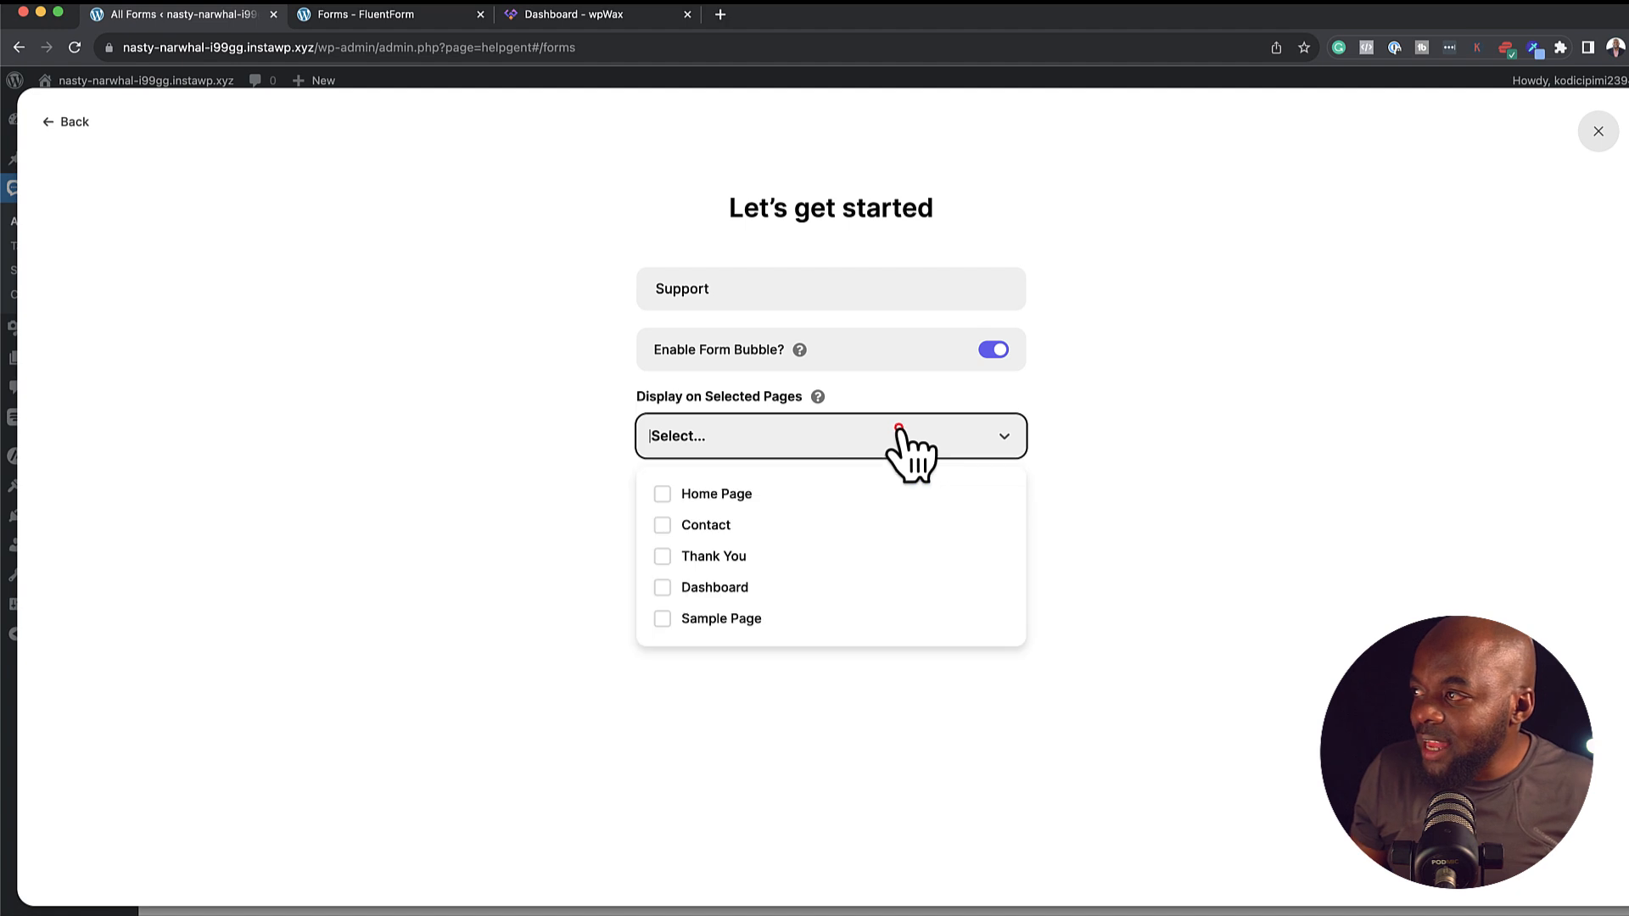
pyautogui.click(665, 526)
pyautogui.click(527, 535)
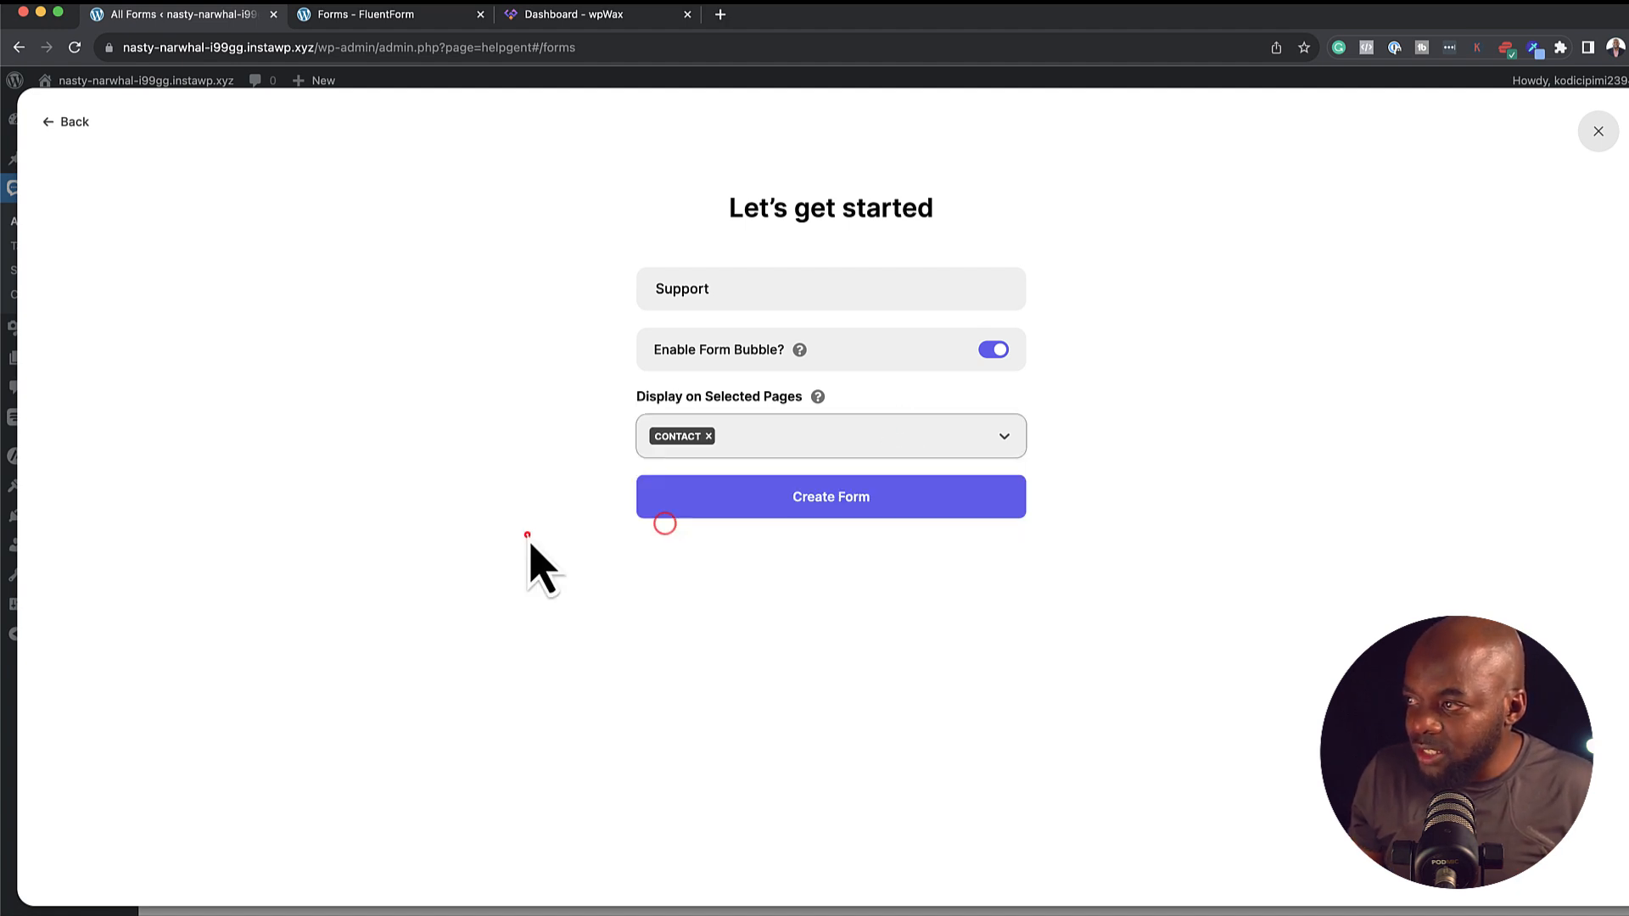
pyautogui.click(799, 494)
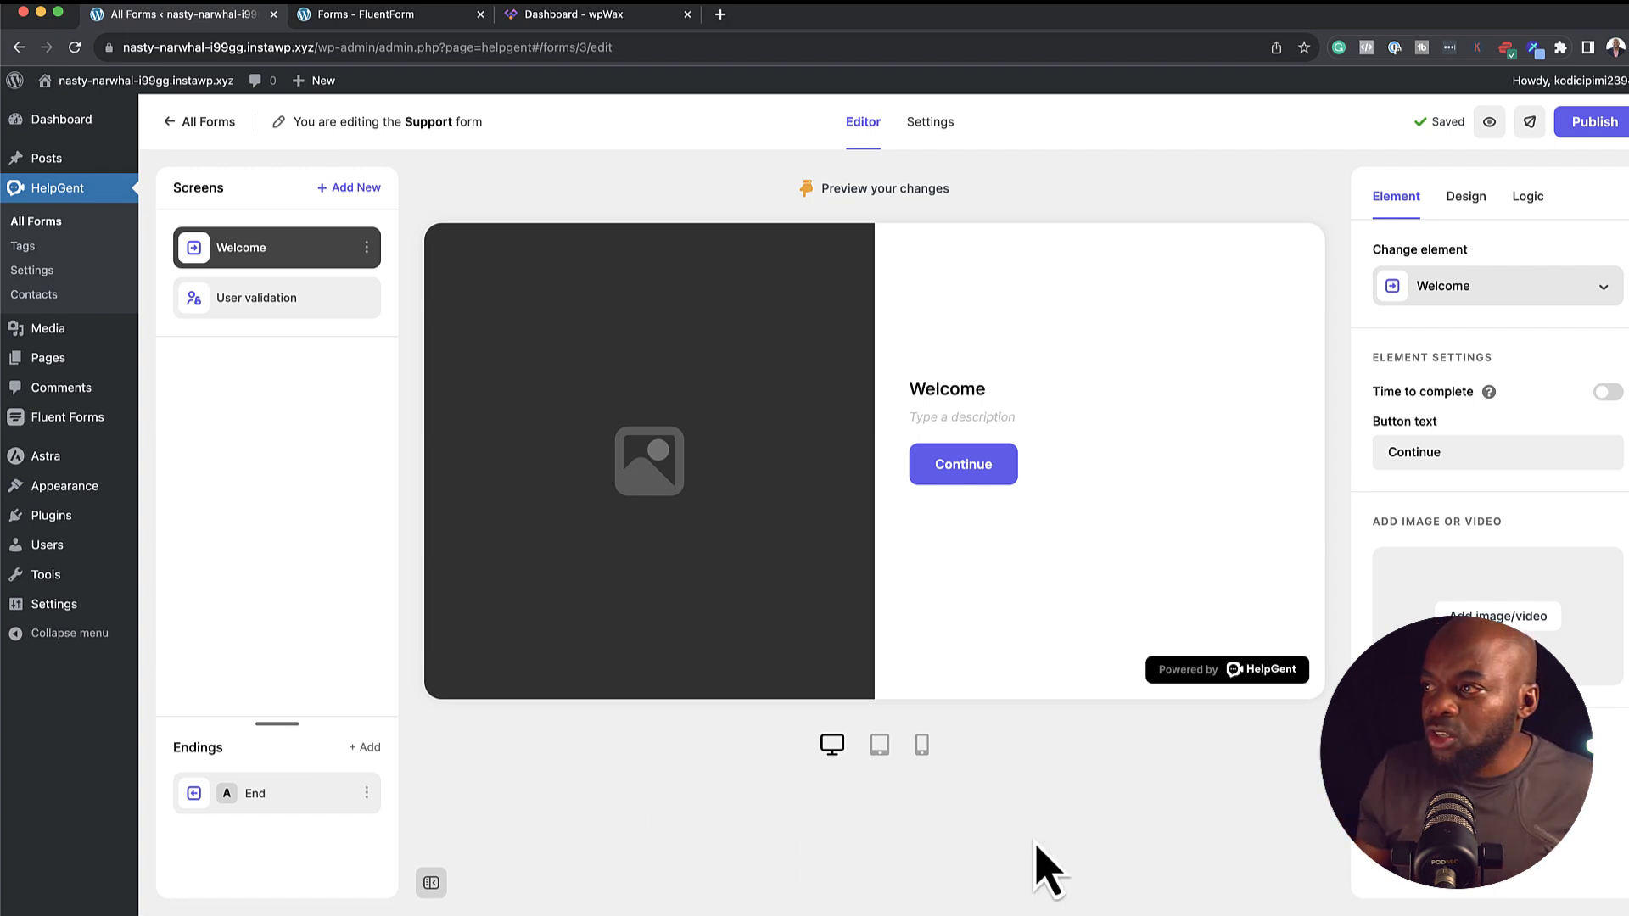
# Change the Welcome screen's element type to Email and confirm the change
pyautogui.click(627, 381)
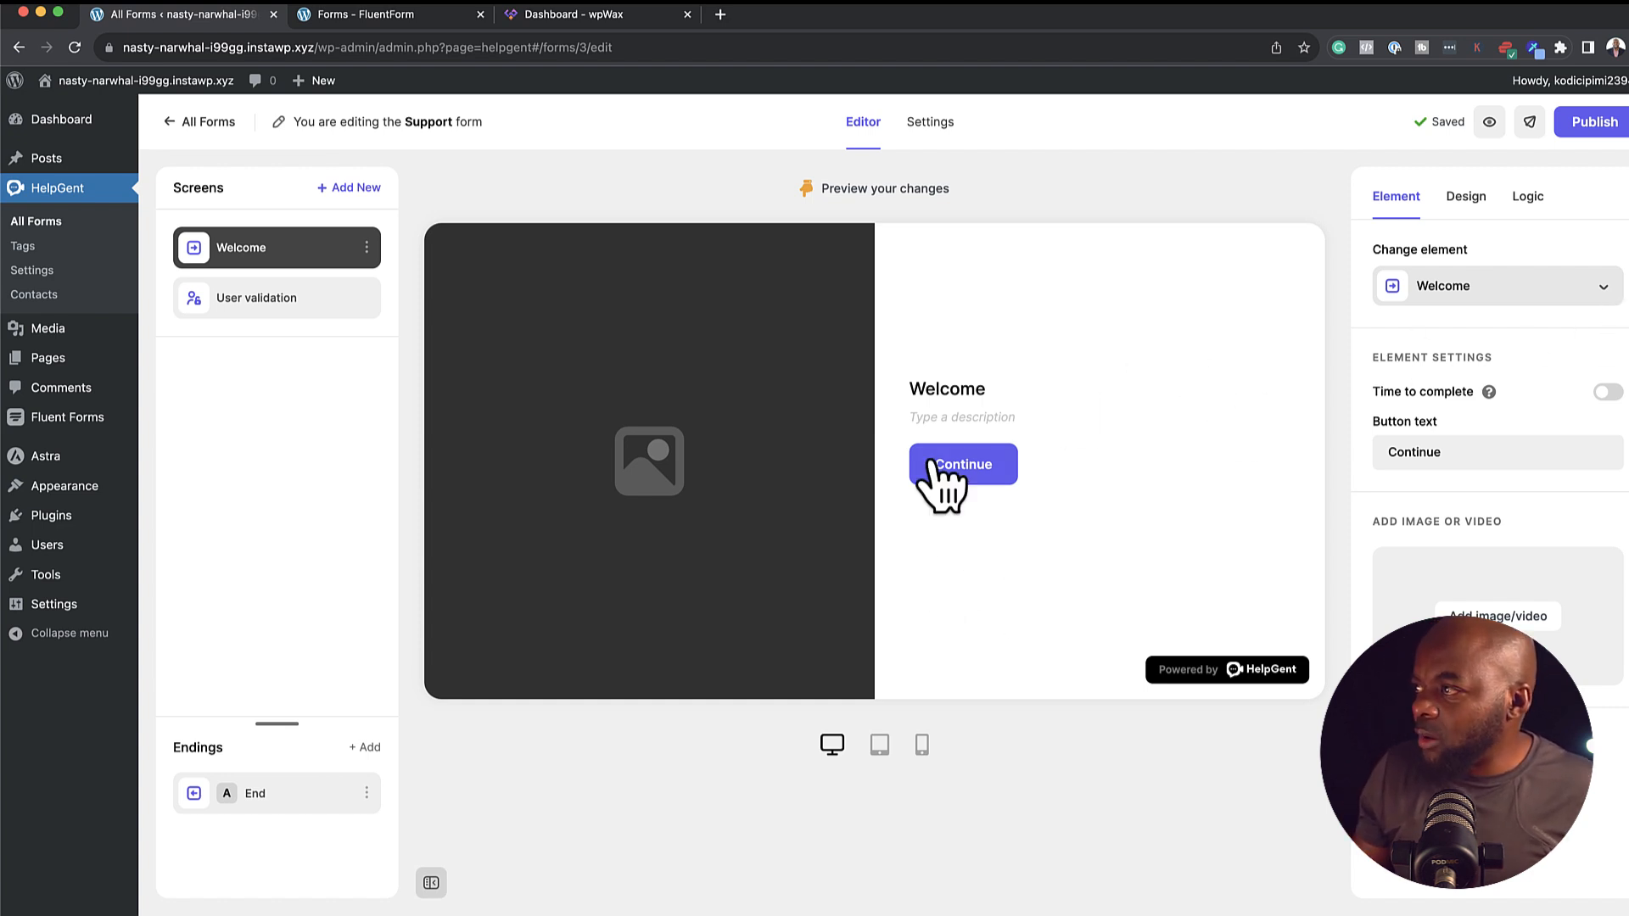
pyautogui.click(984, 477)
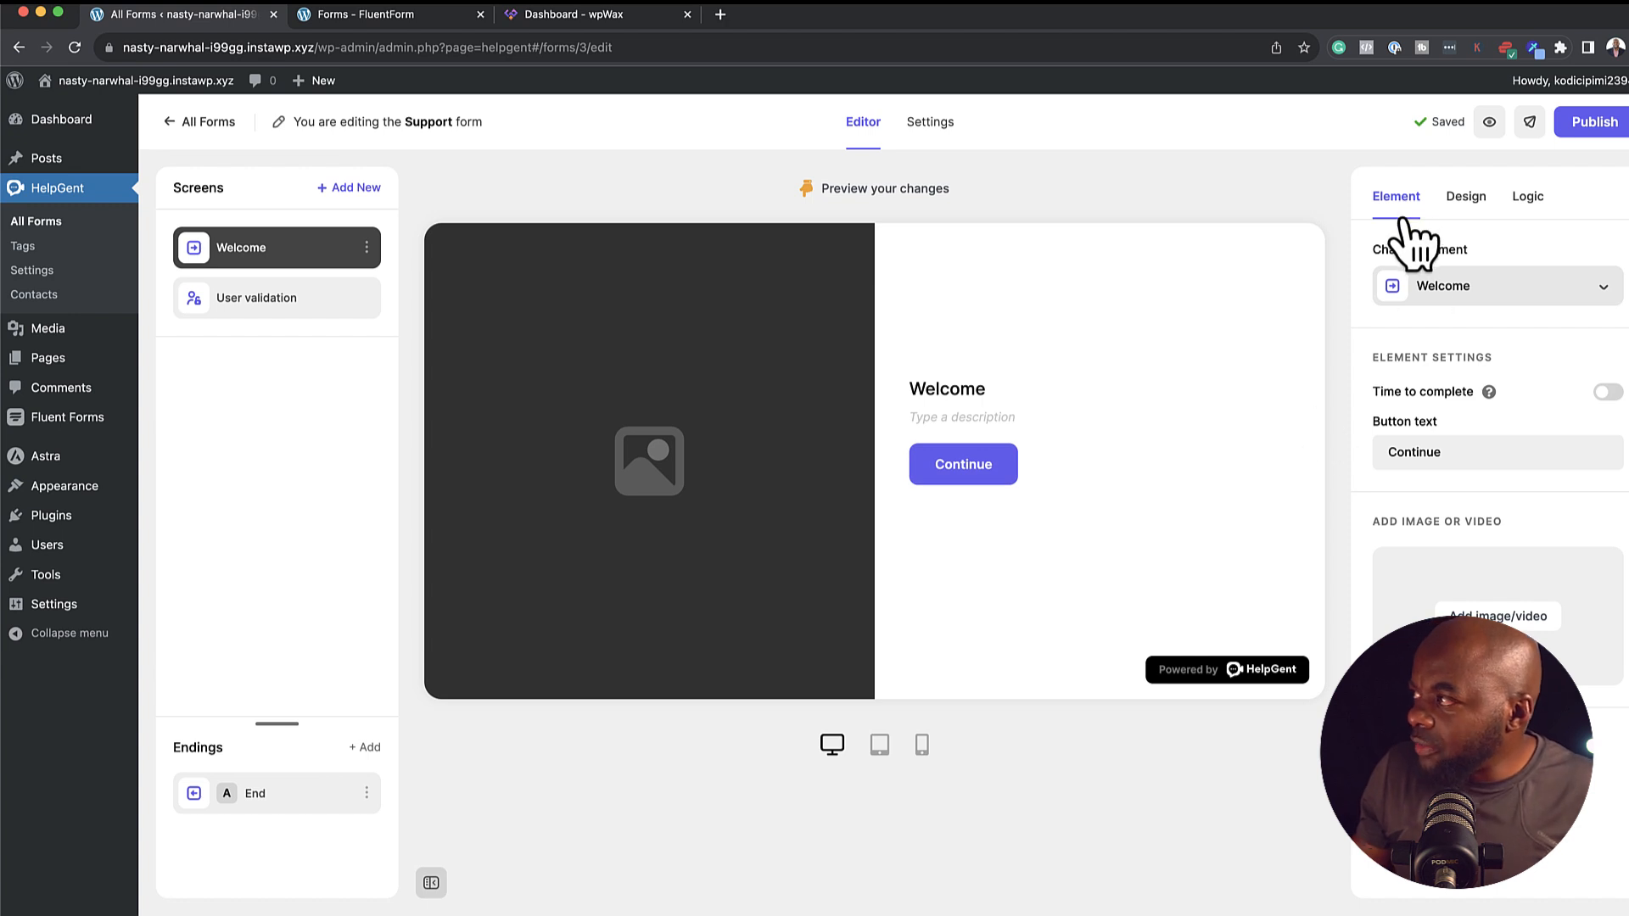
pyautogui.click(1603, 286)
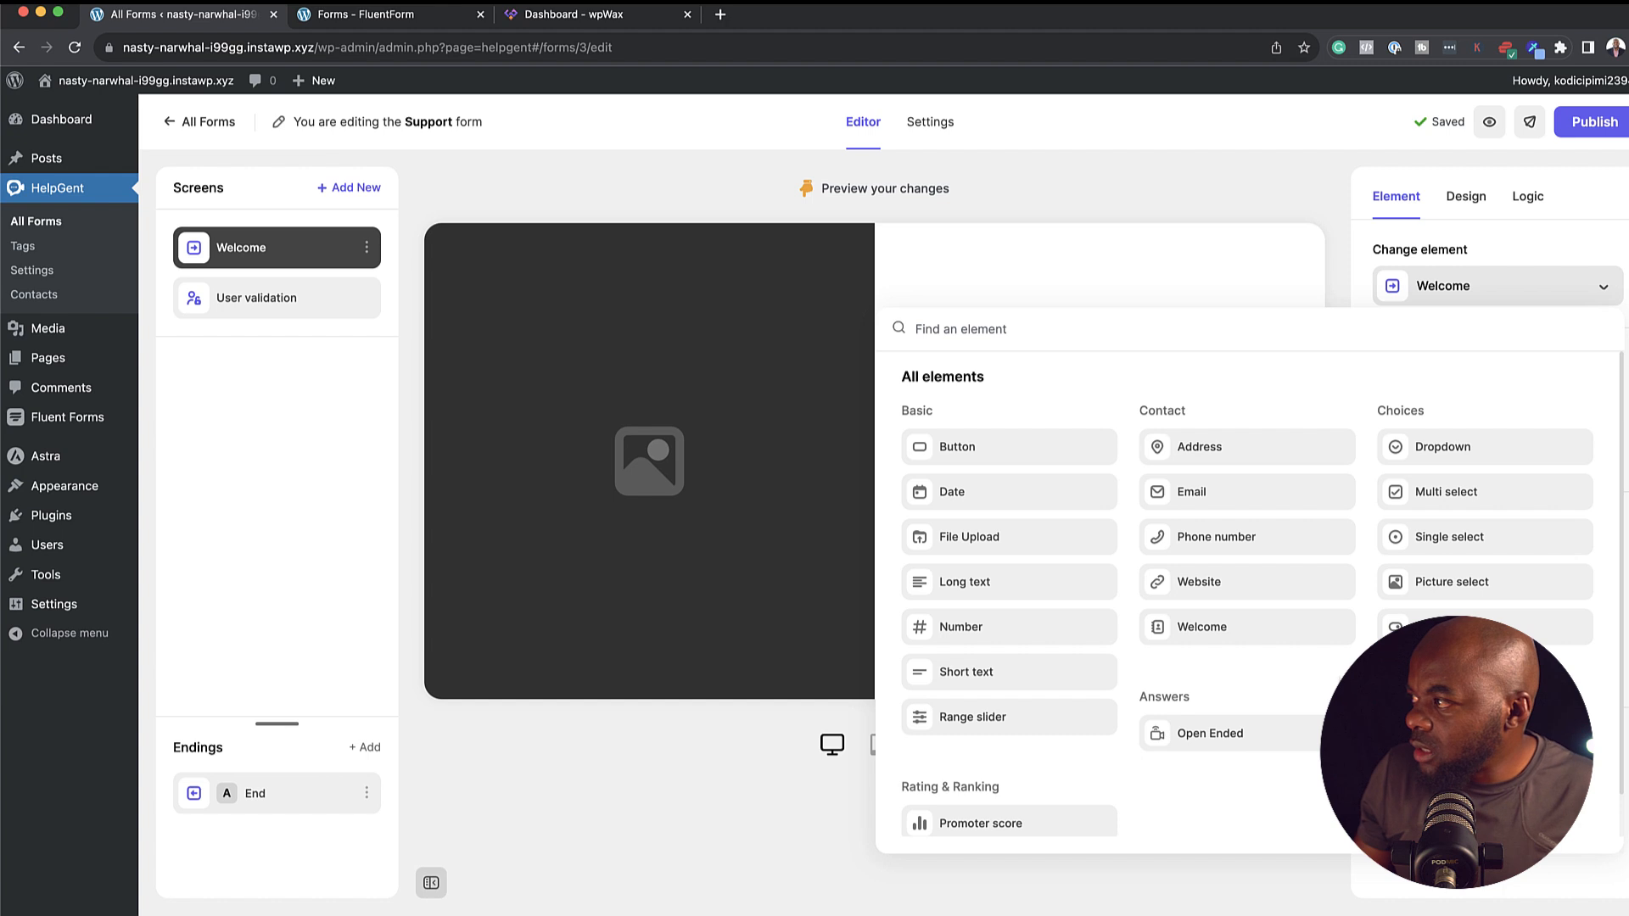
pyautogui.click(1107, 643)
pyautogui.click(1011, 614)
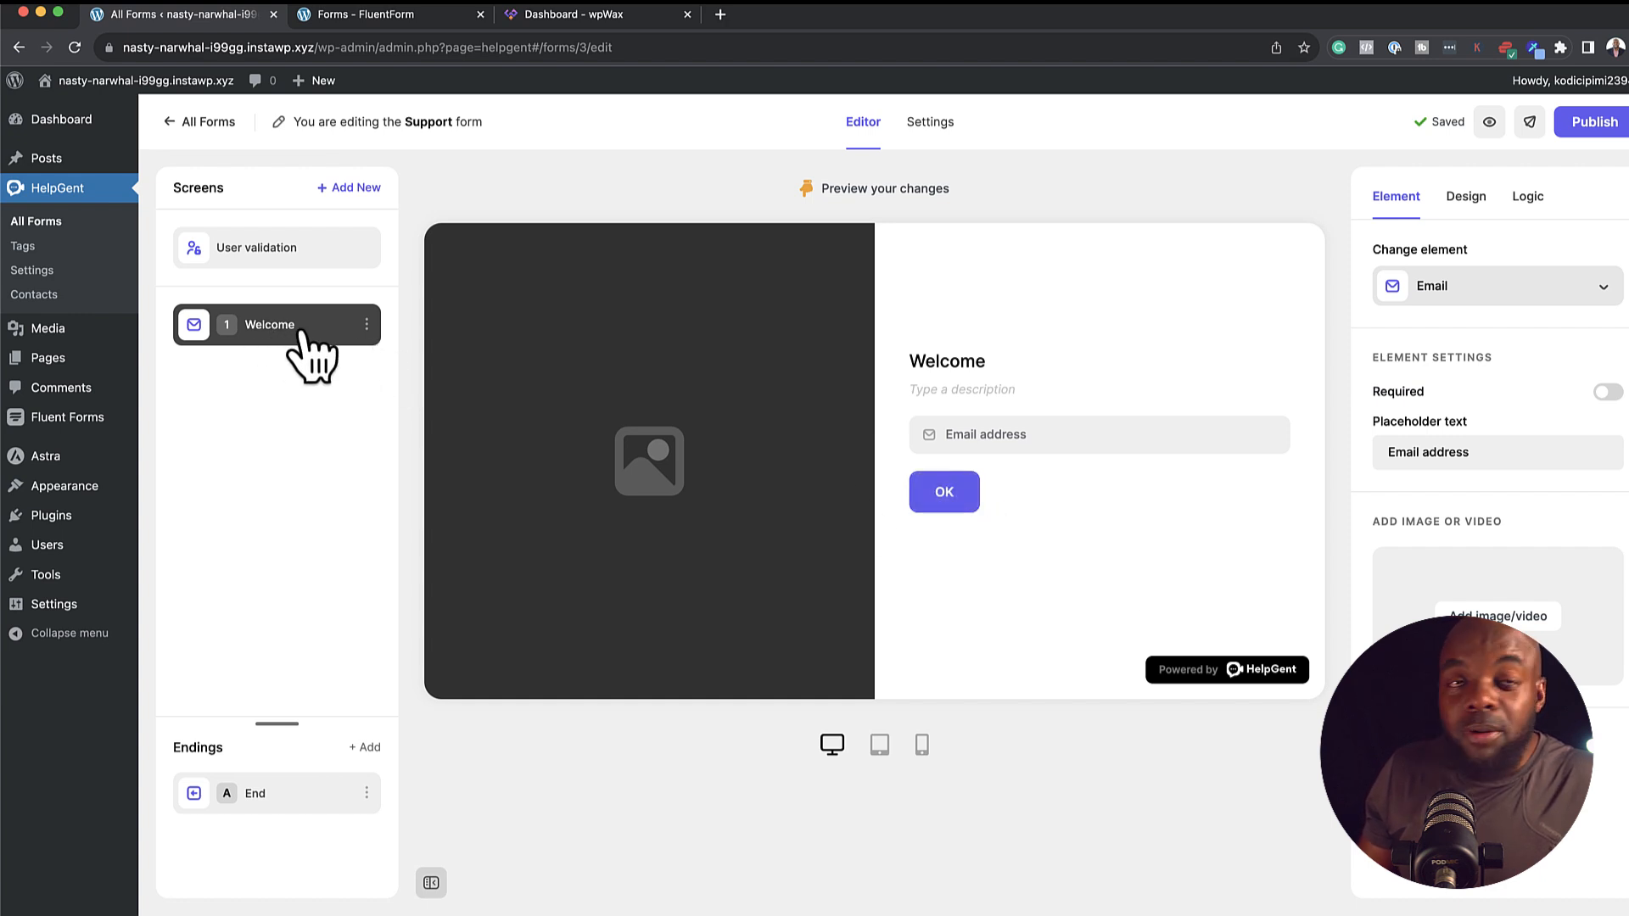
# Add an Open Ended screen, toggle its Voice replies off and back on, and open the image uploader
pyautogui.click(369, 188)
pyautogui.click(650, 634)
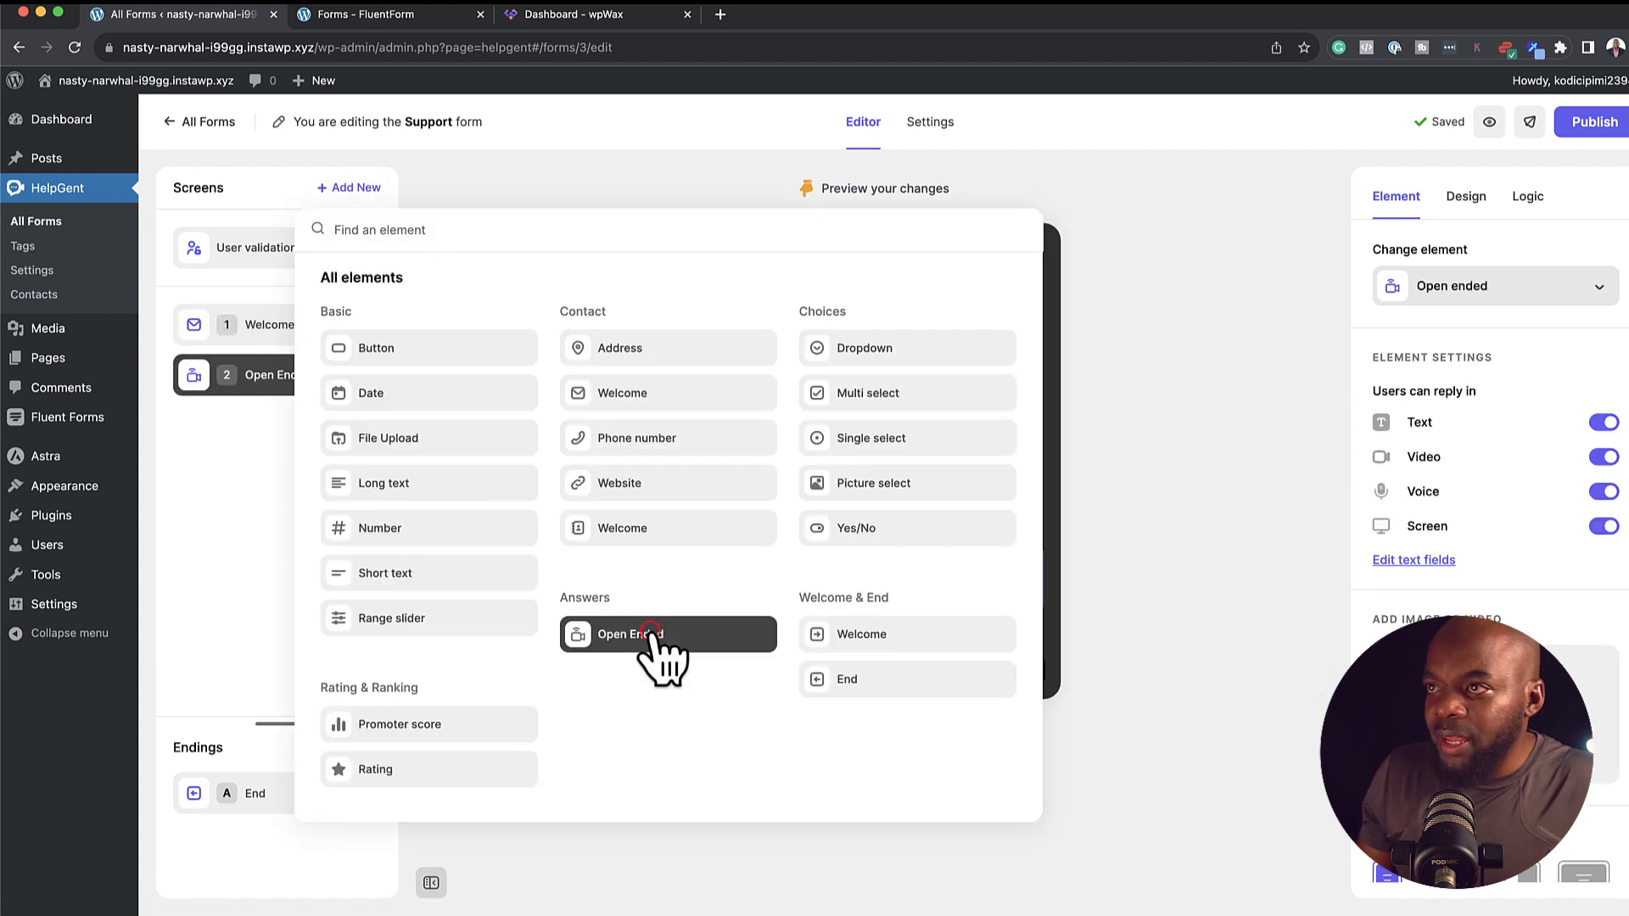
pyautogui.click(257, 479)
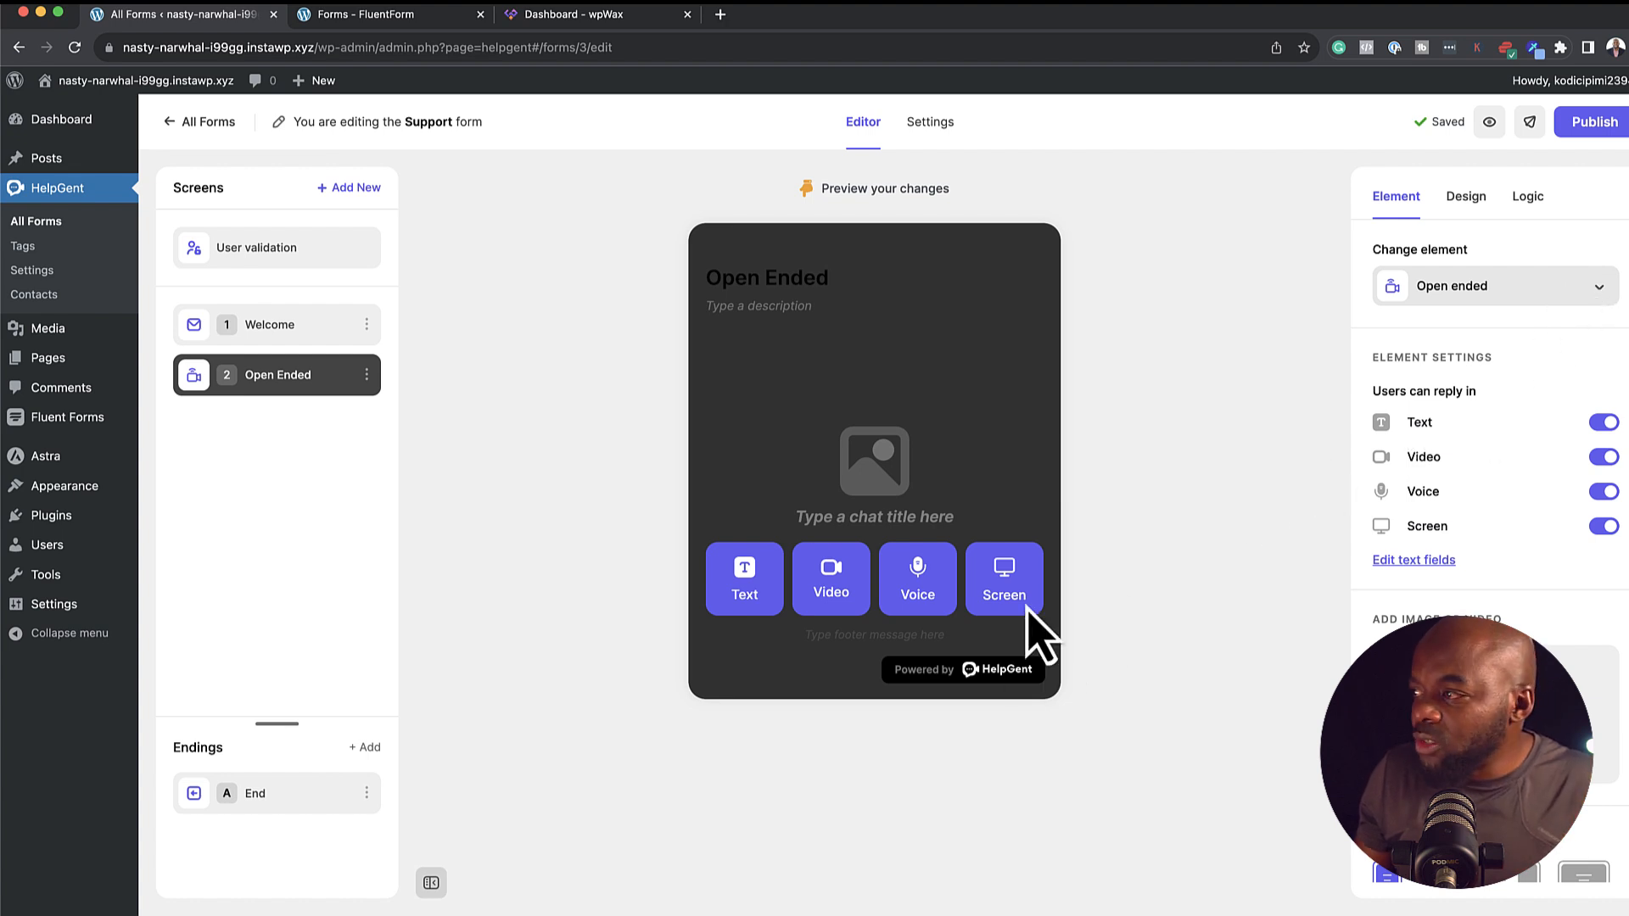
pyautogui.click(1603, 492)
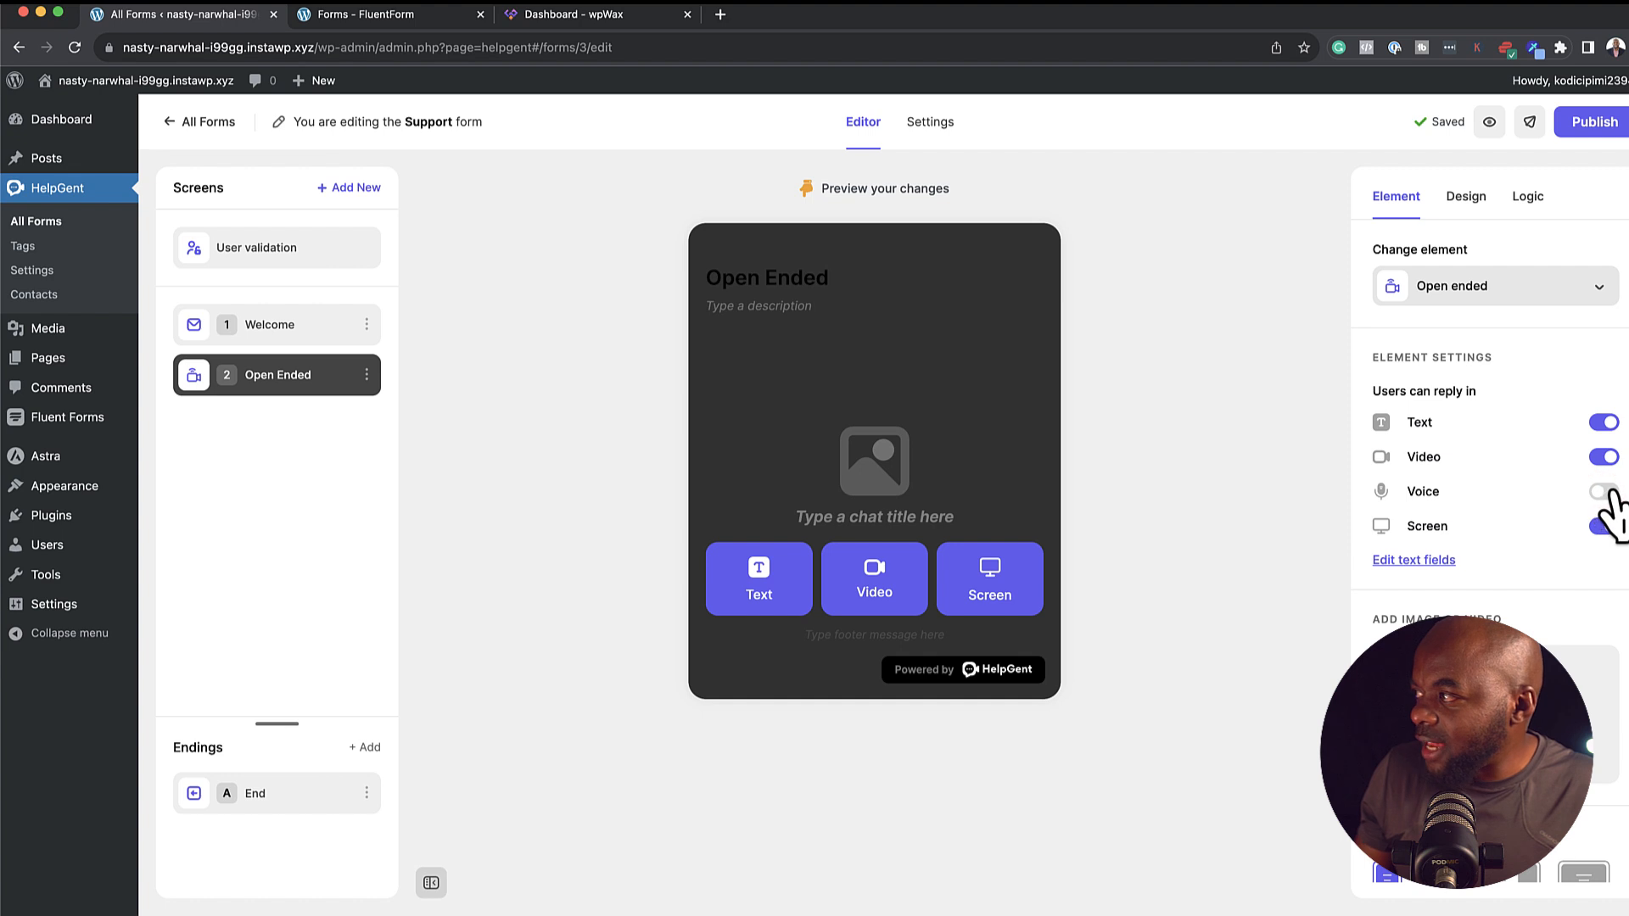
pyautogui.click(1603, 492)
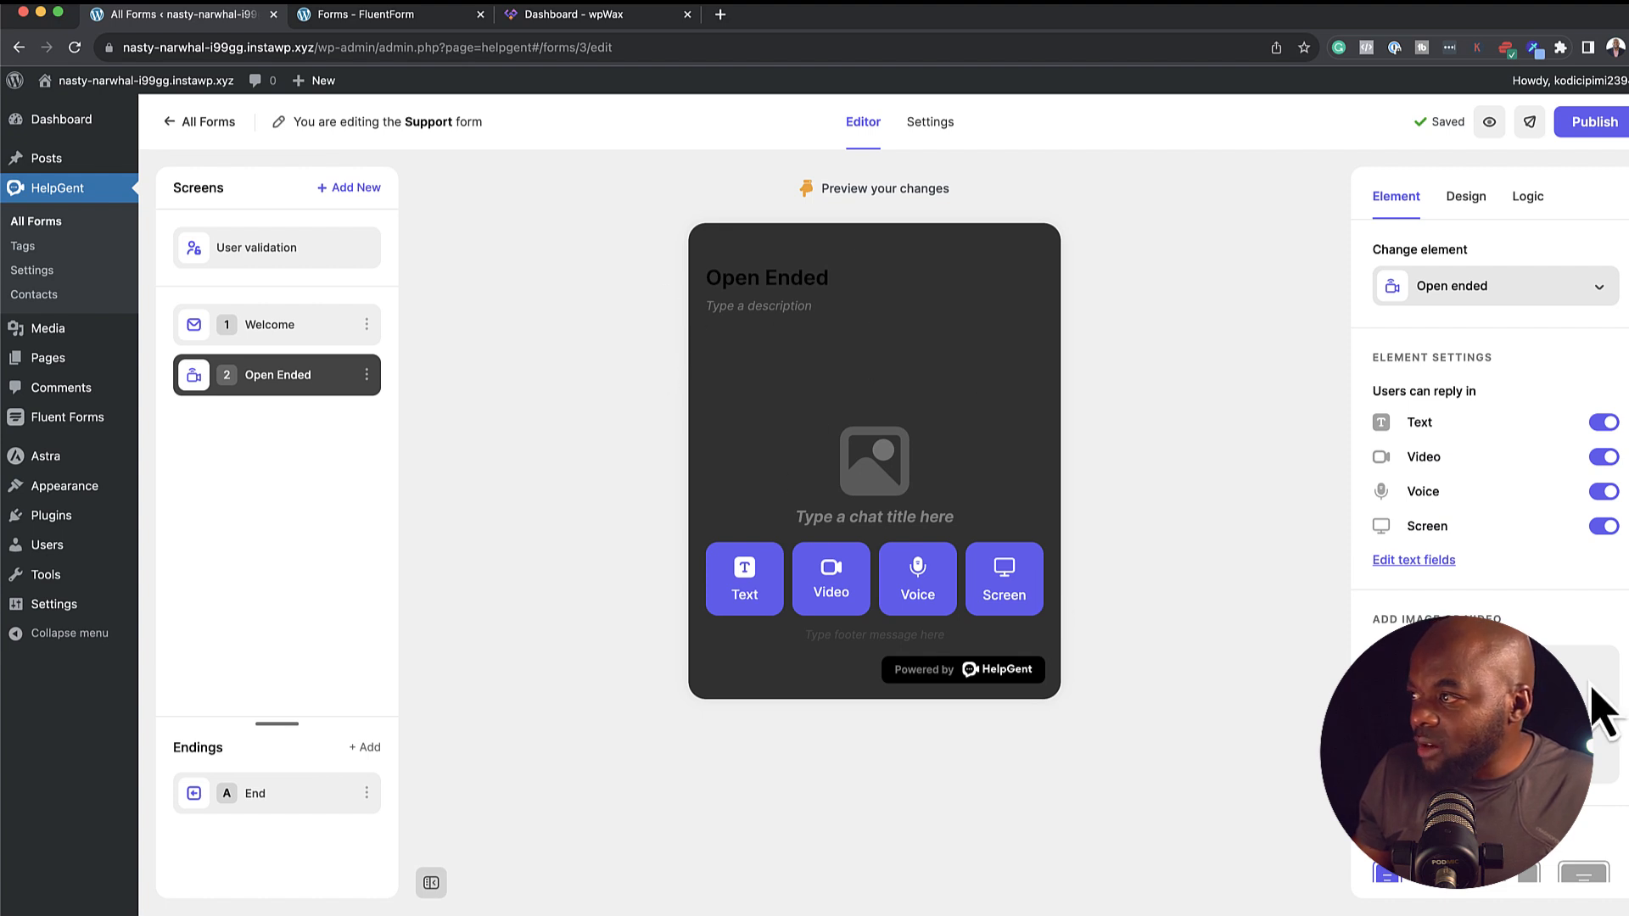
pyautogui.click(1495, 715)
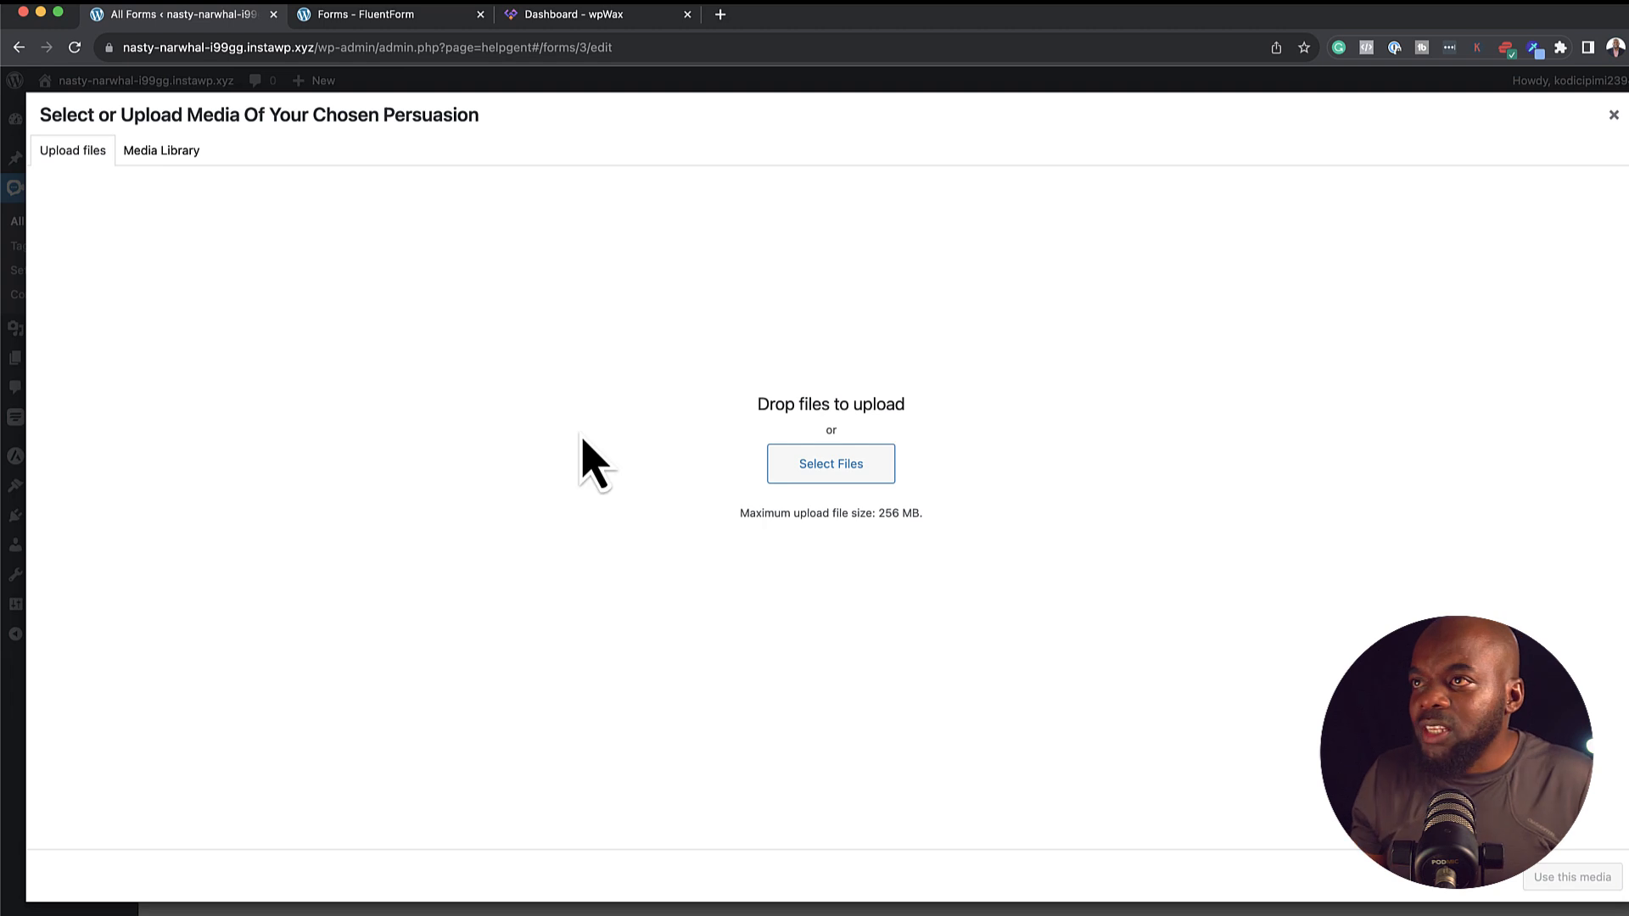
# Pick the high-five group photo from the Media Library and set the layout to full background
pyautogui.click(184, 153)
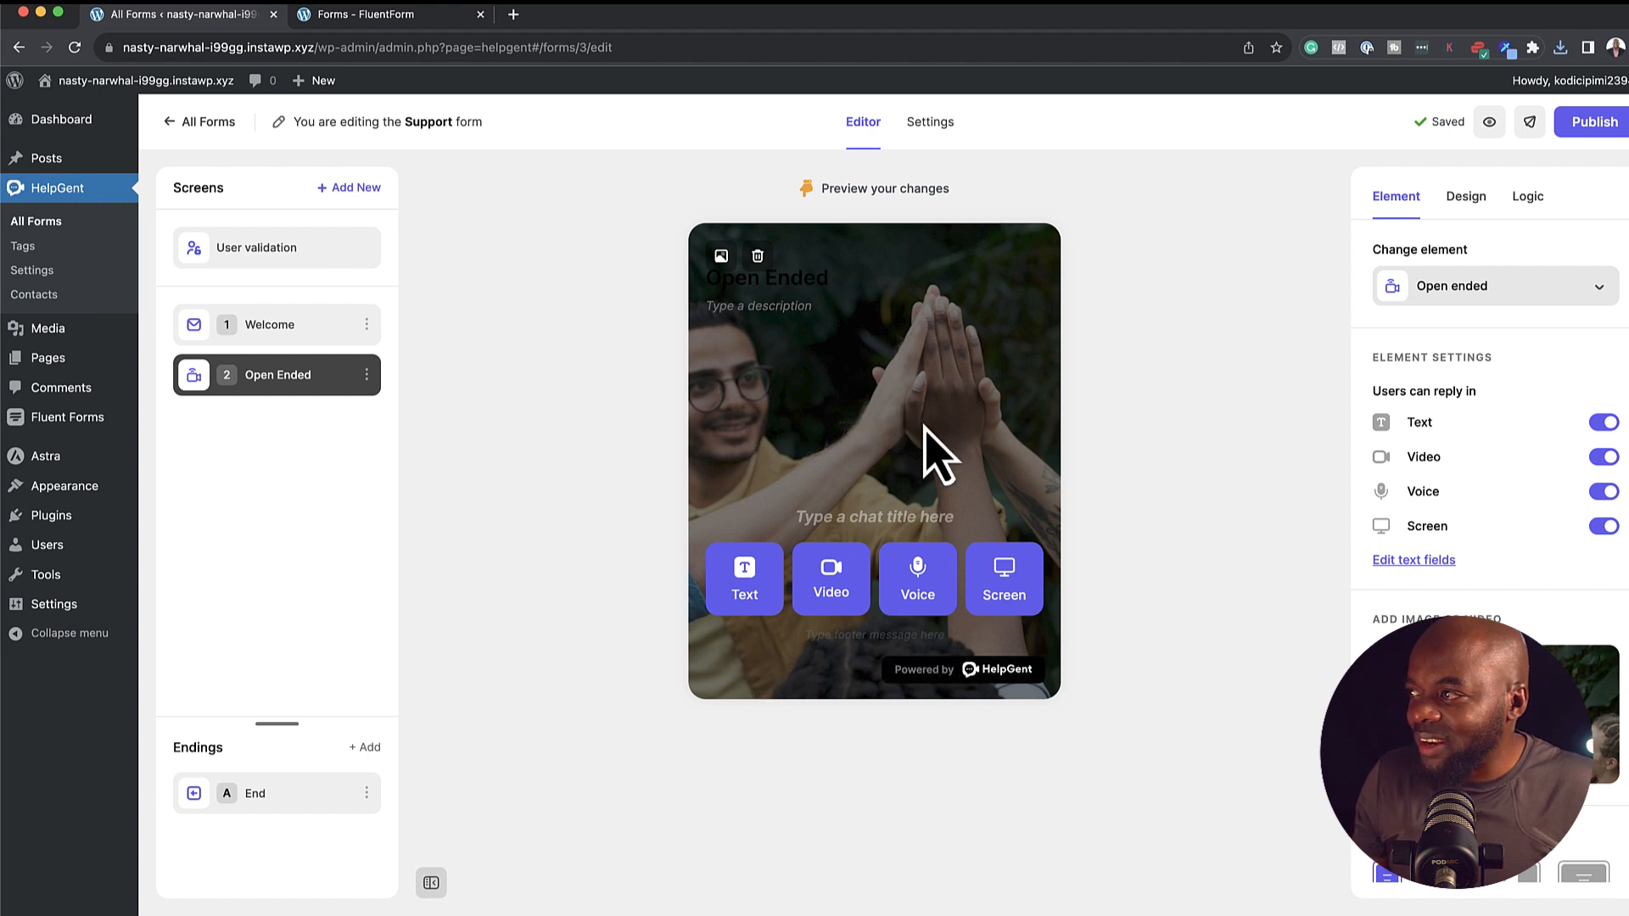
pyautogui.scroll(-1, 1435, 548)
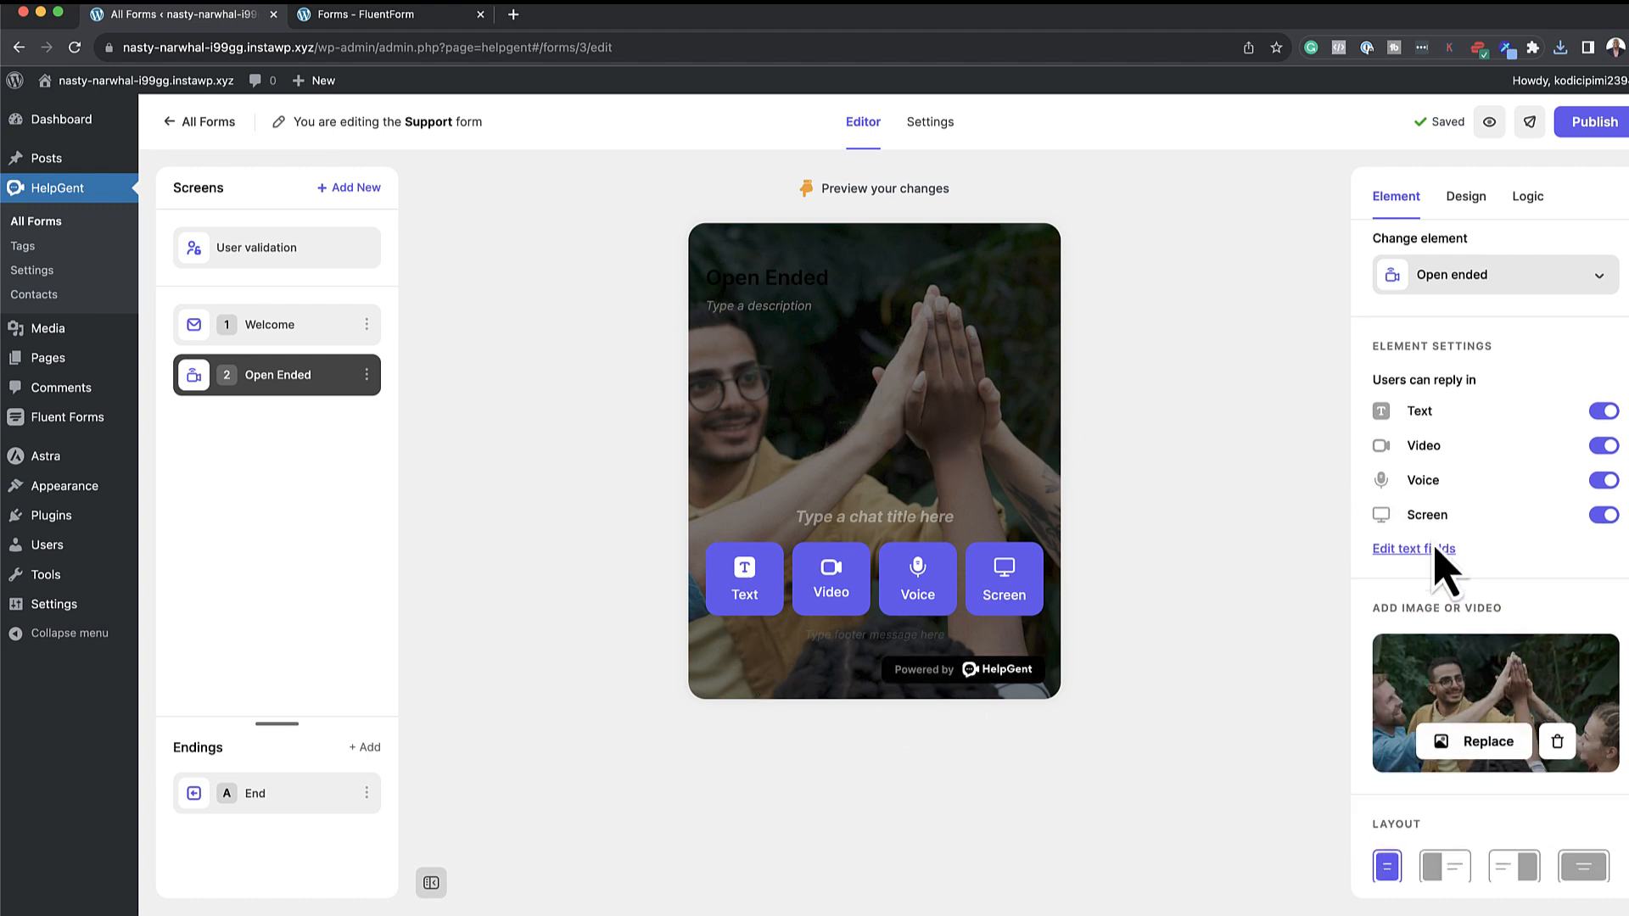
pyautogui.scroll(-1, 1436, 550)
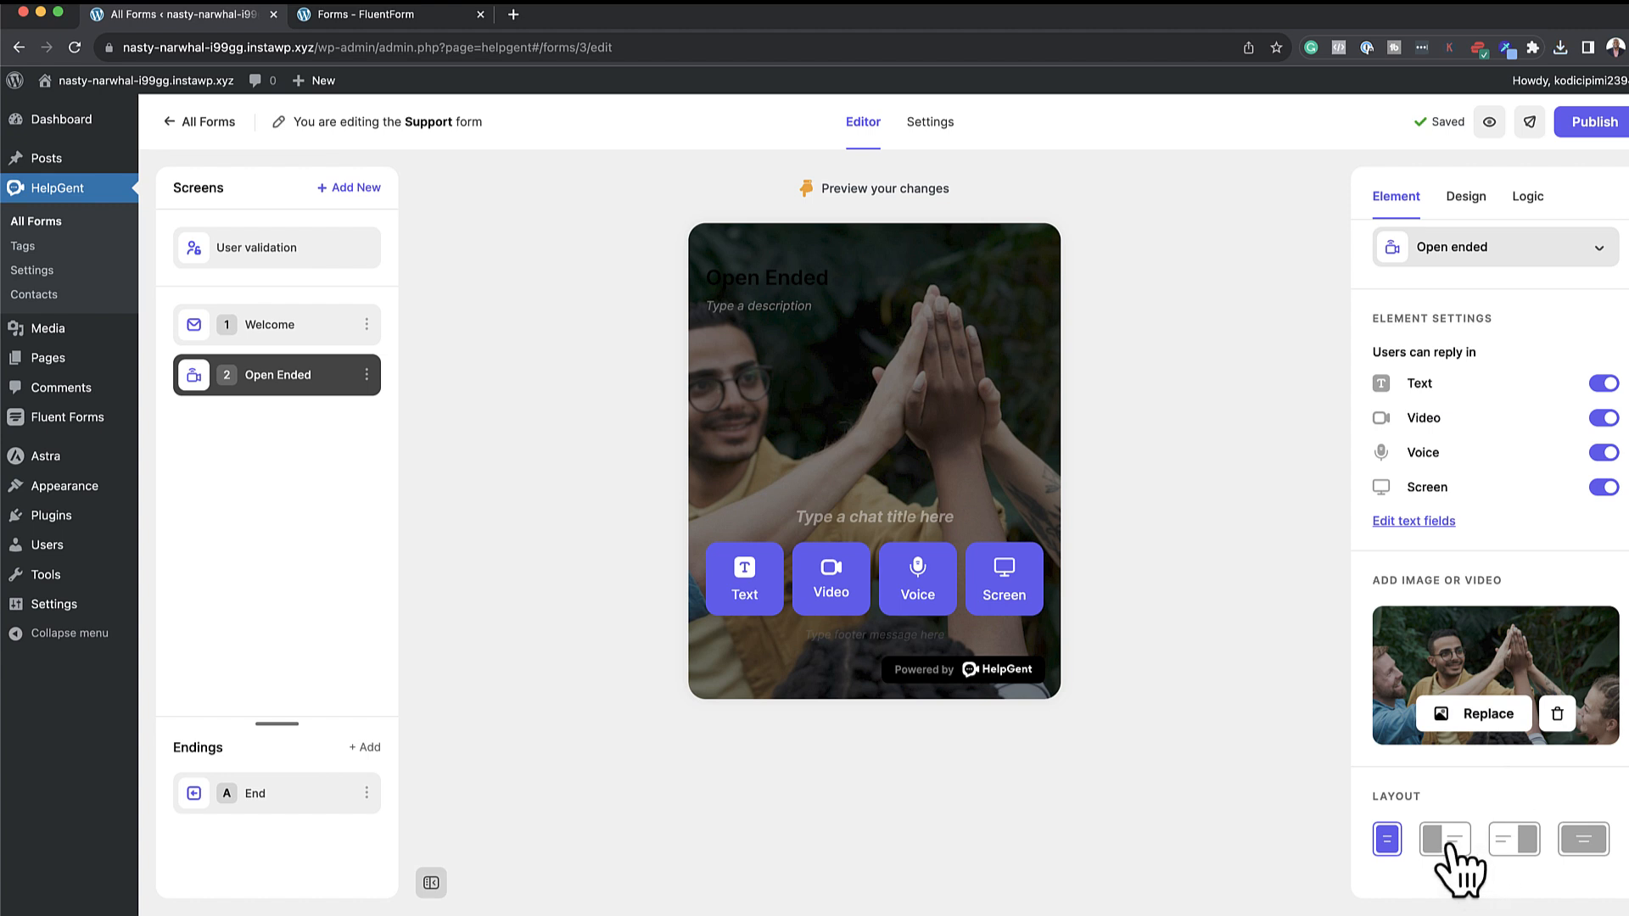
pyautogui.click(1448, 845)
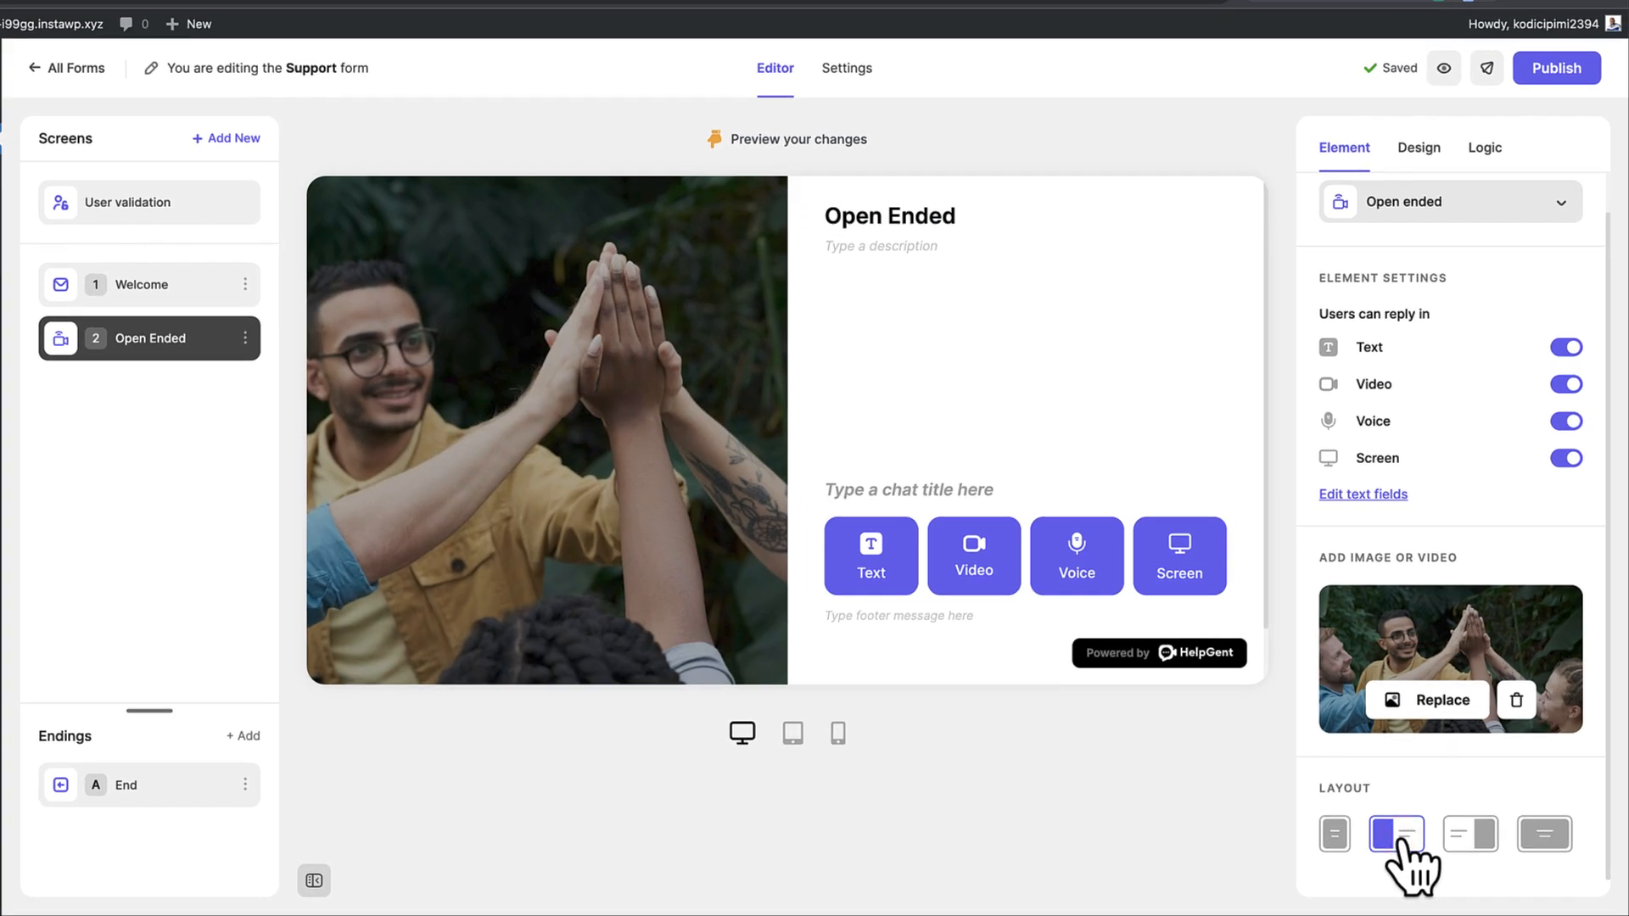
pyautogui.click(1463, 837)
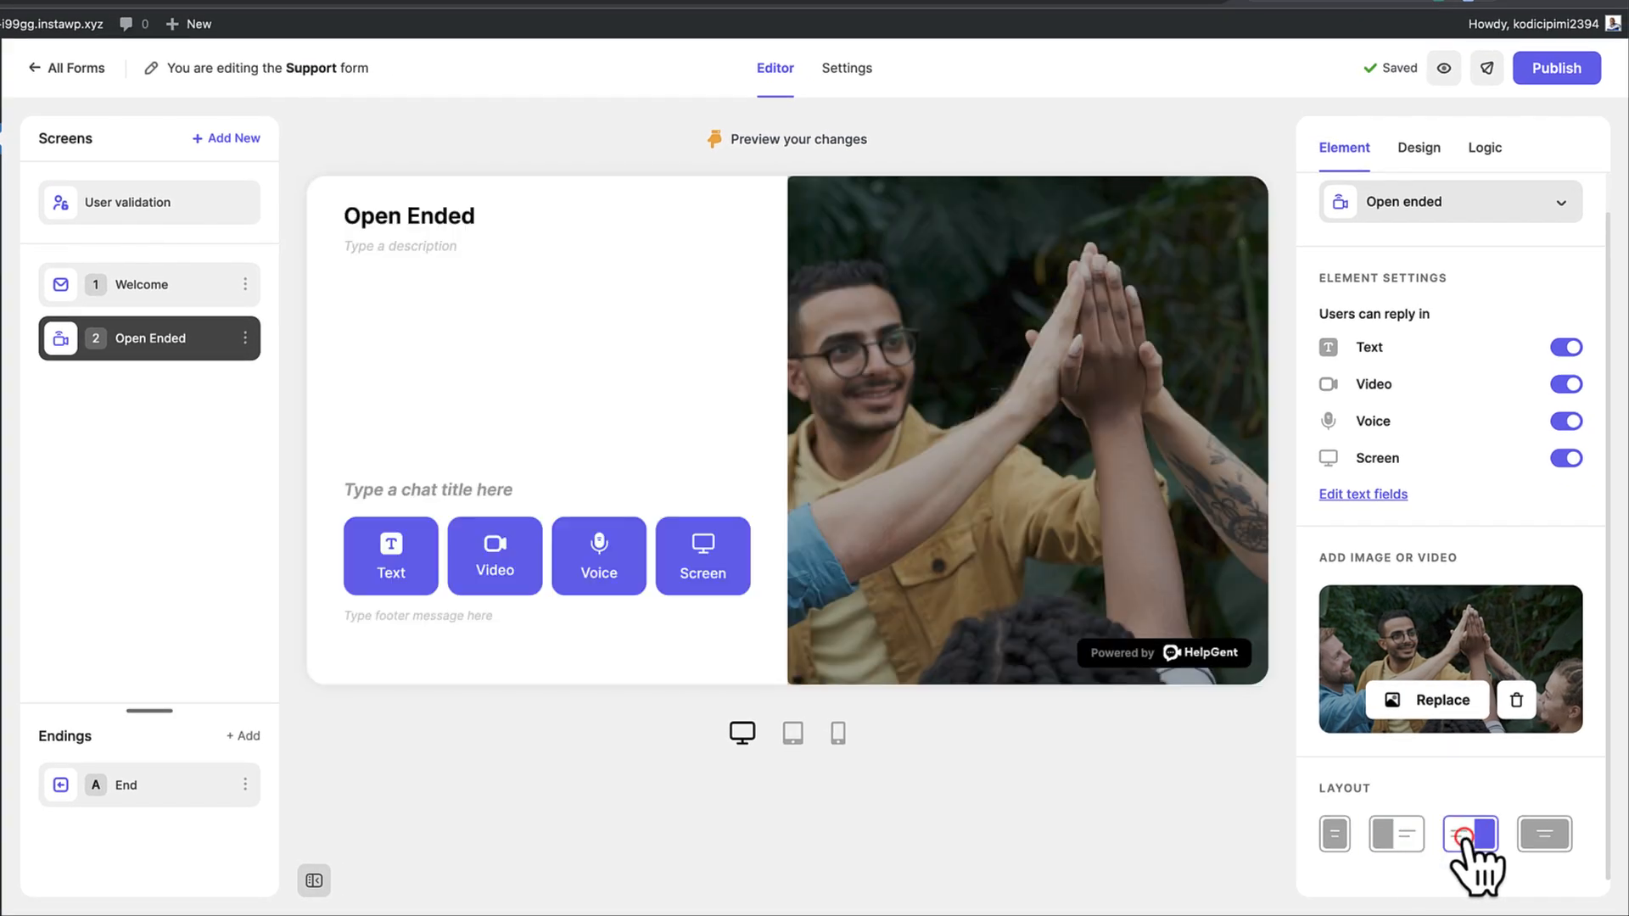
pyautogui.click(1549, 833)
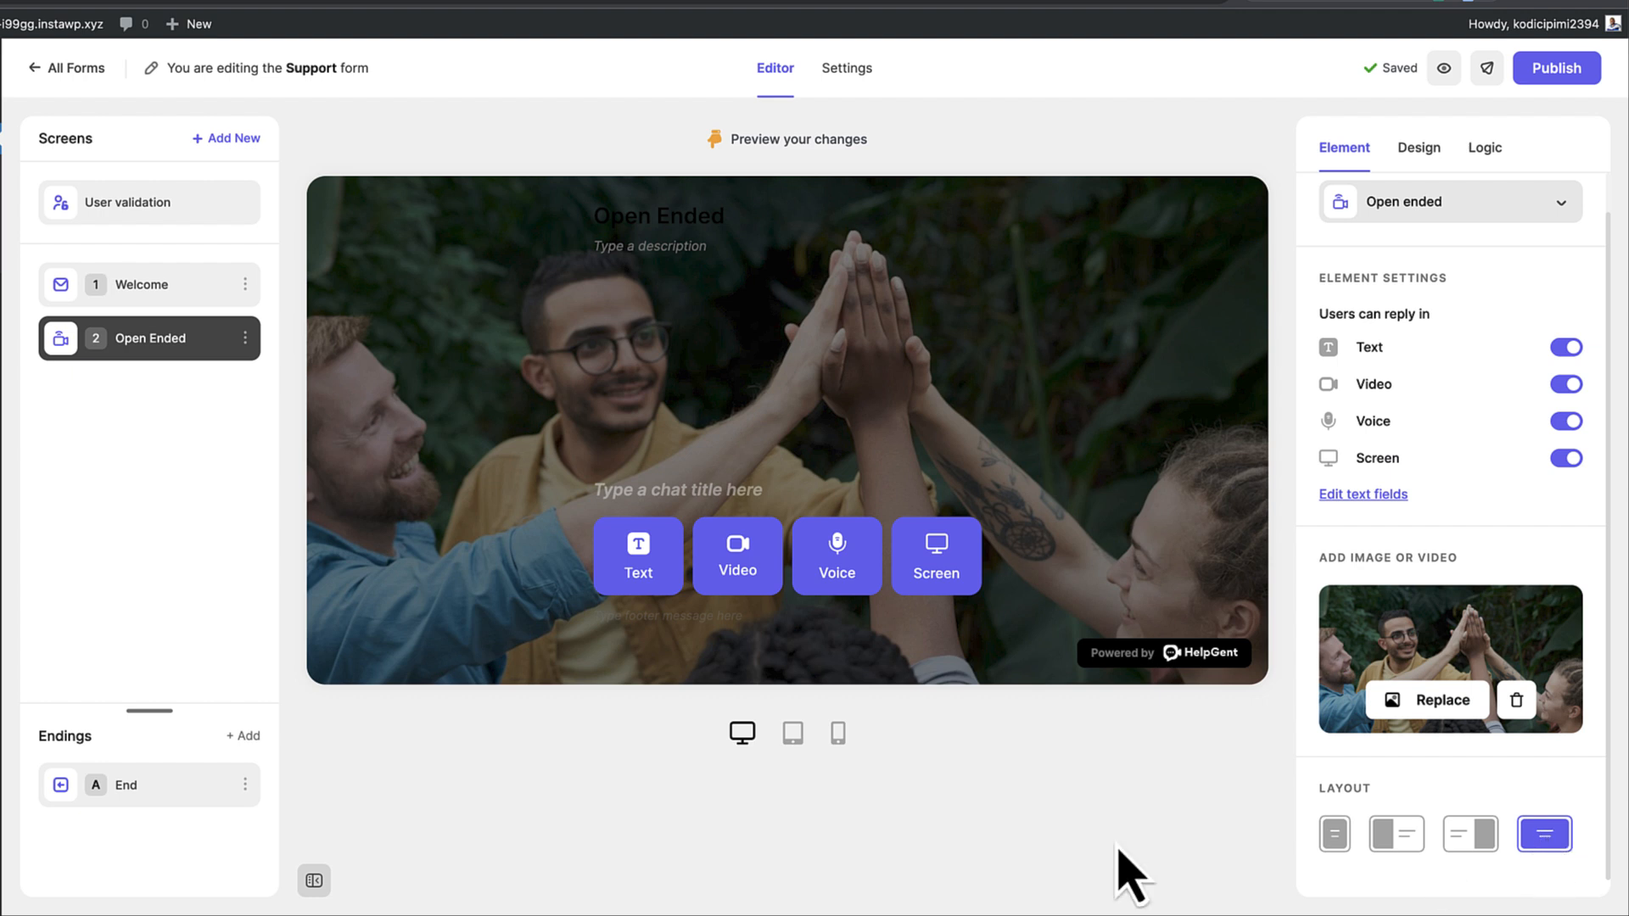
# Paste the 'Get 50% Off First Consultation!' message into the End screen's description
pyautogui.click(168, 782)
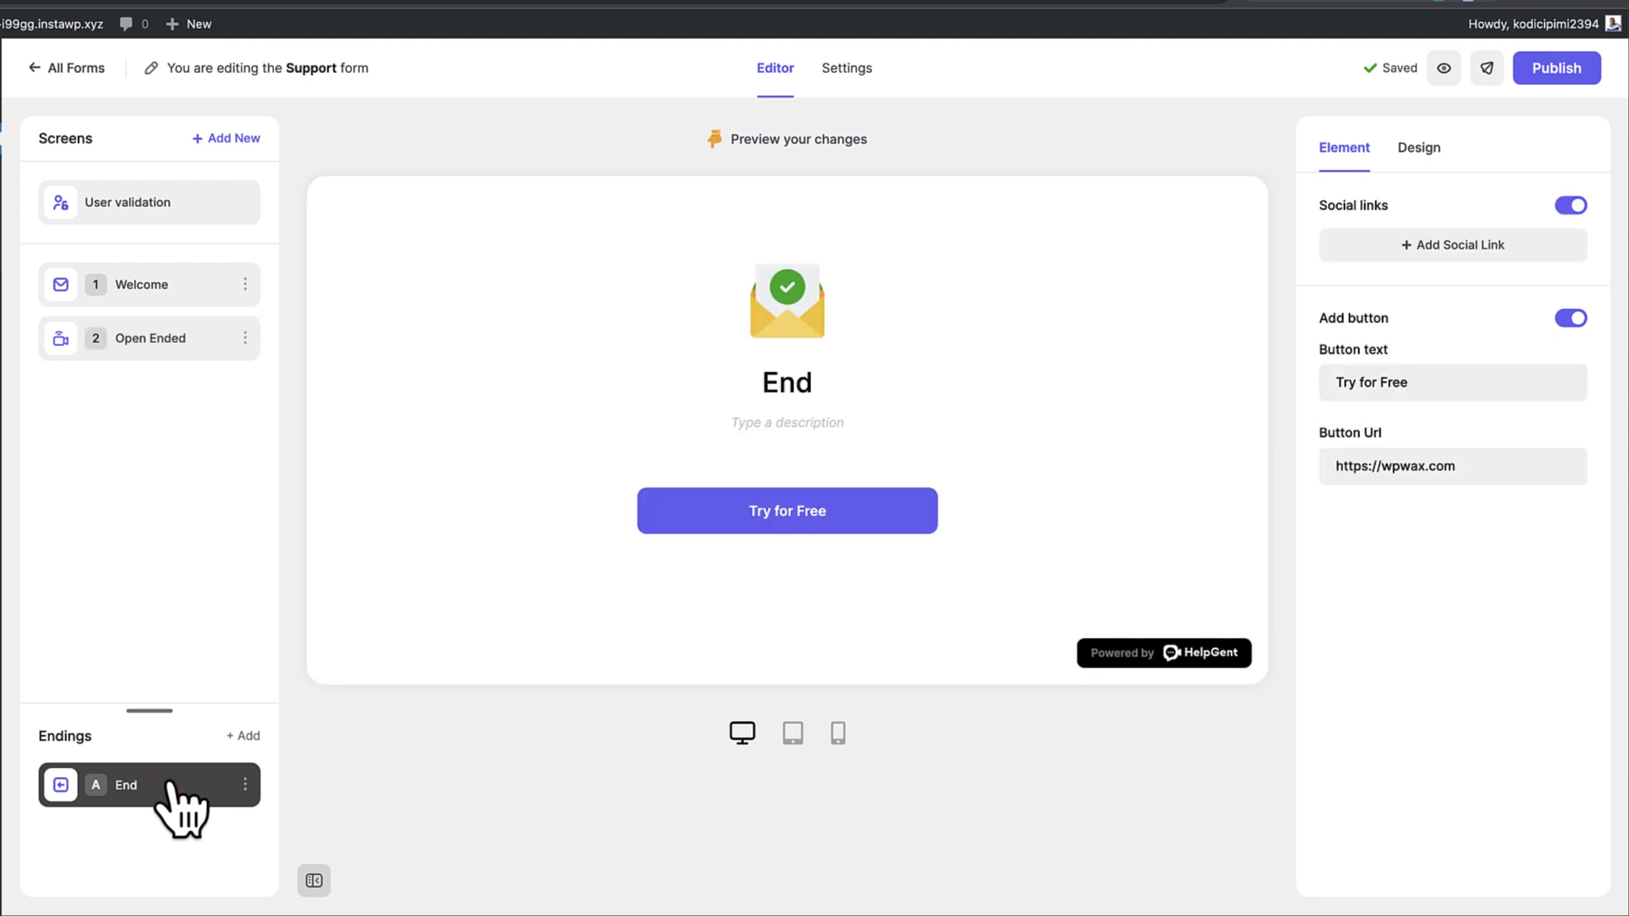
pyautogui.click(865, 528)
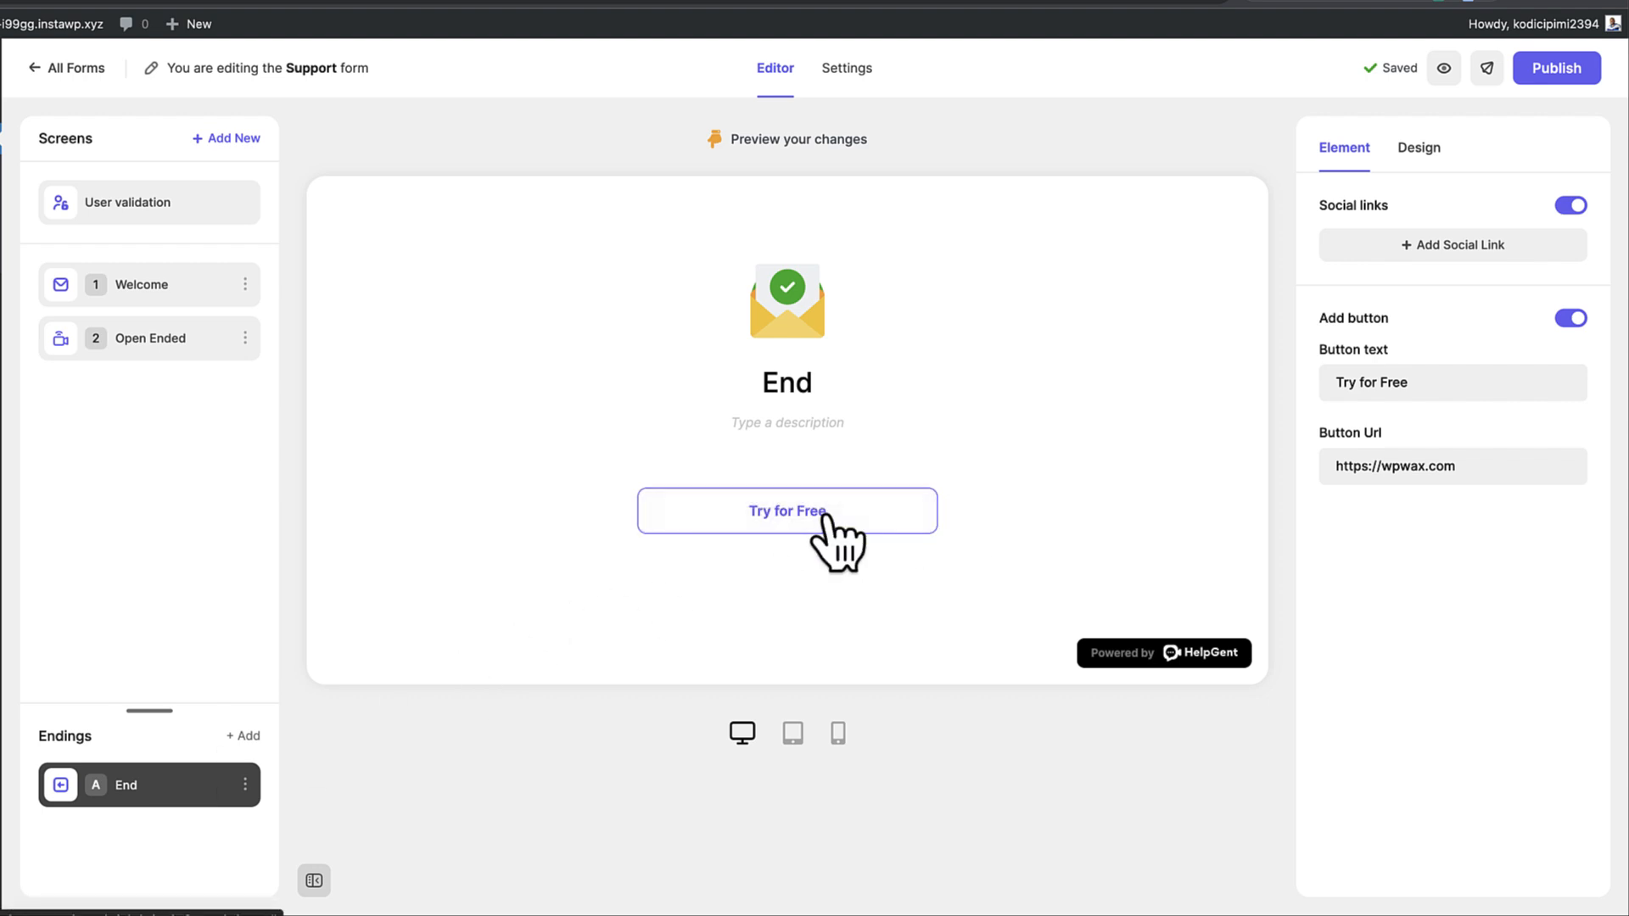
pyautogui.click(790, 428)
pyautogui.write('Get 50% Off First Consultation!')
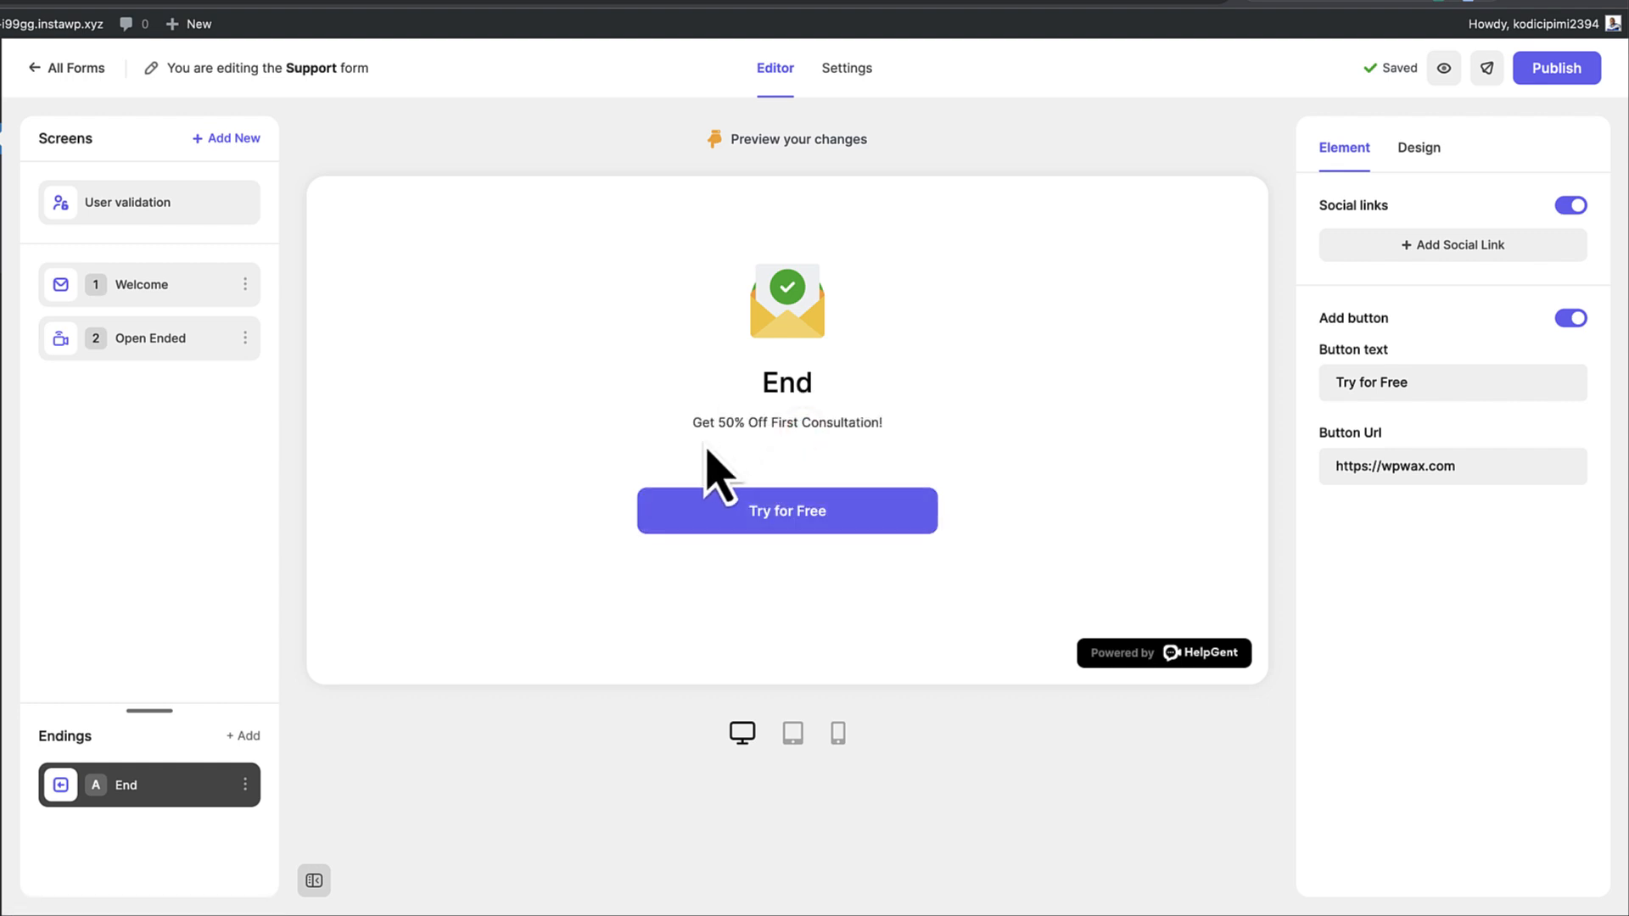
# Check the button's link, relabel it 'Get Your Discount', and add a Facebook social link
pyautogui.click(827, 510)
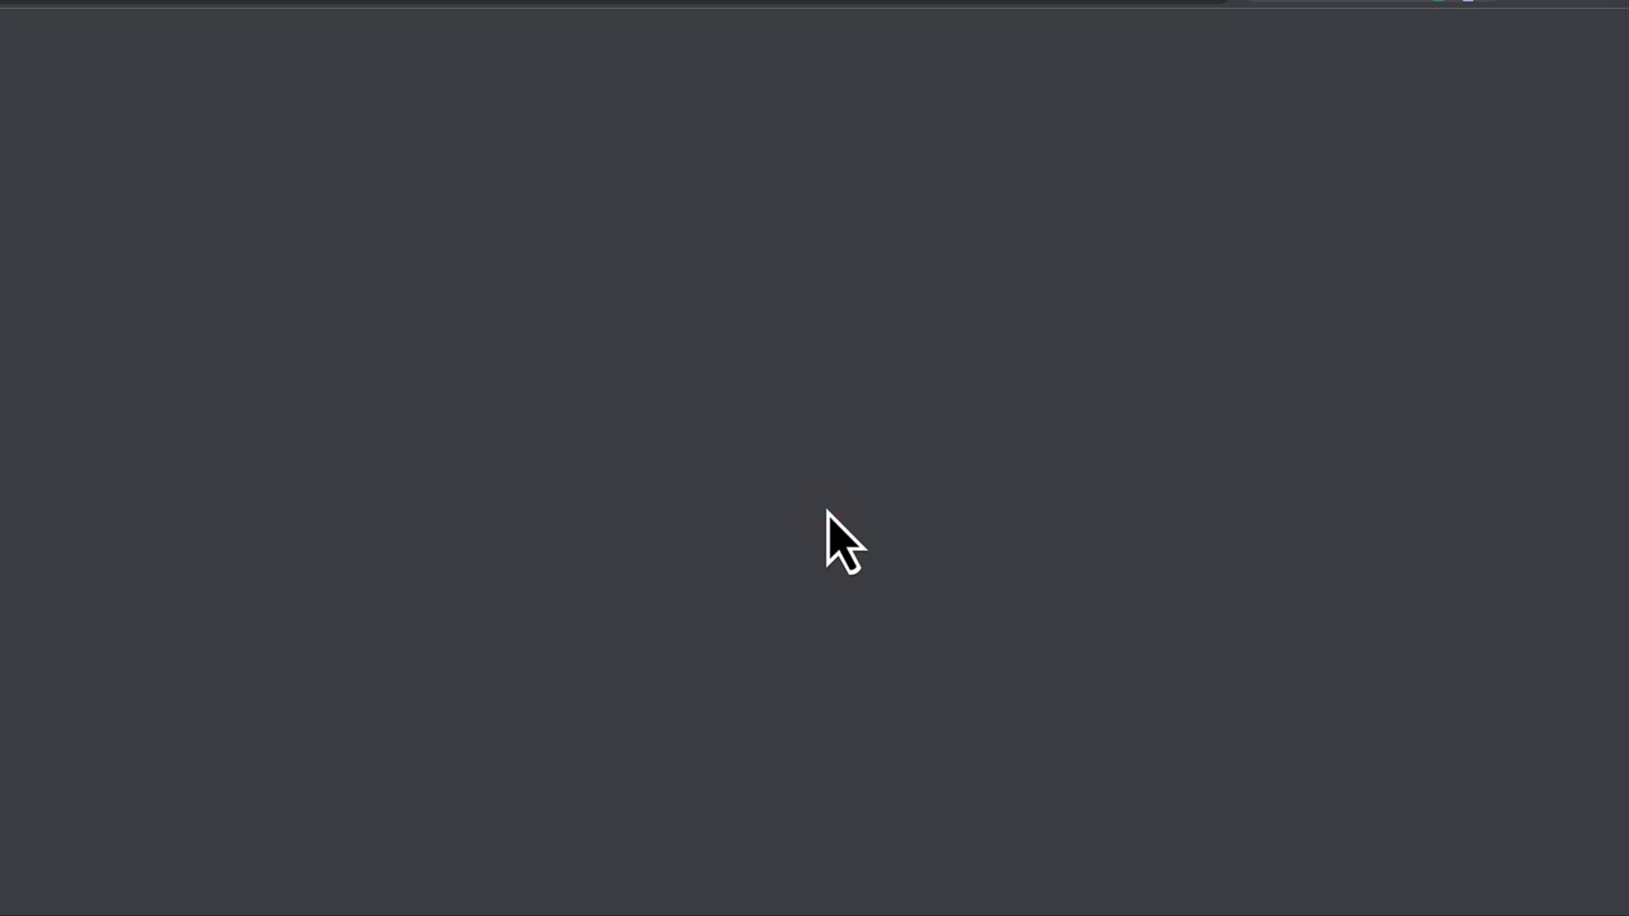
pyautogui.click(197, 10)
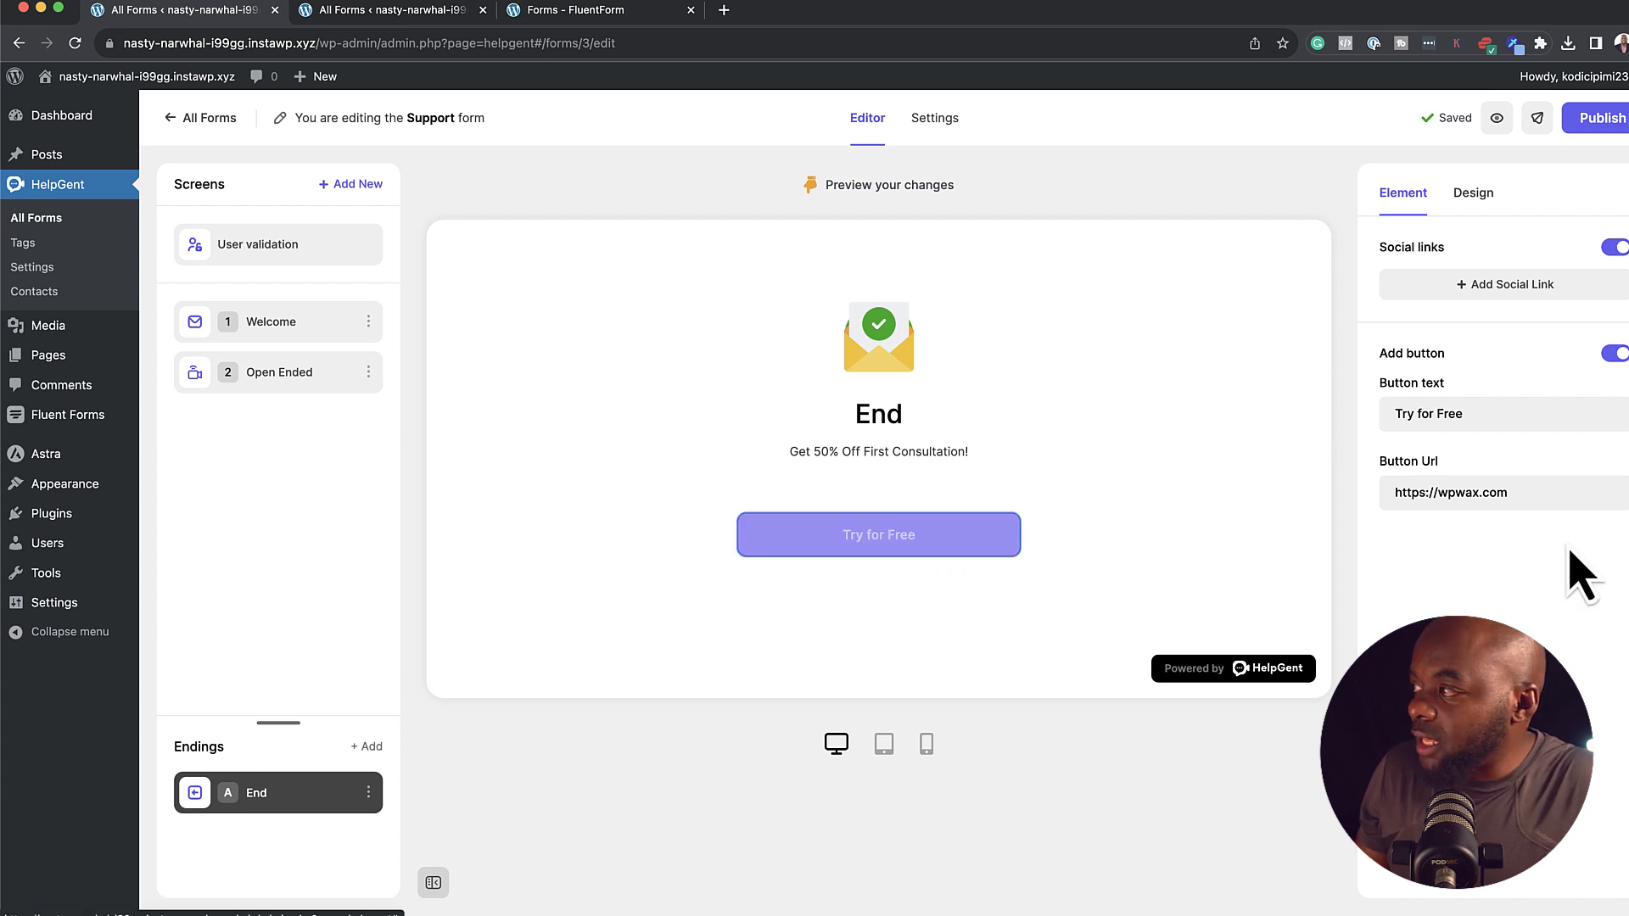
pyautogui.click(1539, 492)
pyautogui.tripleClick(1539, 492)
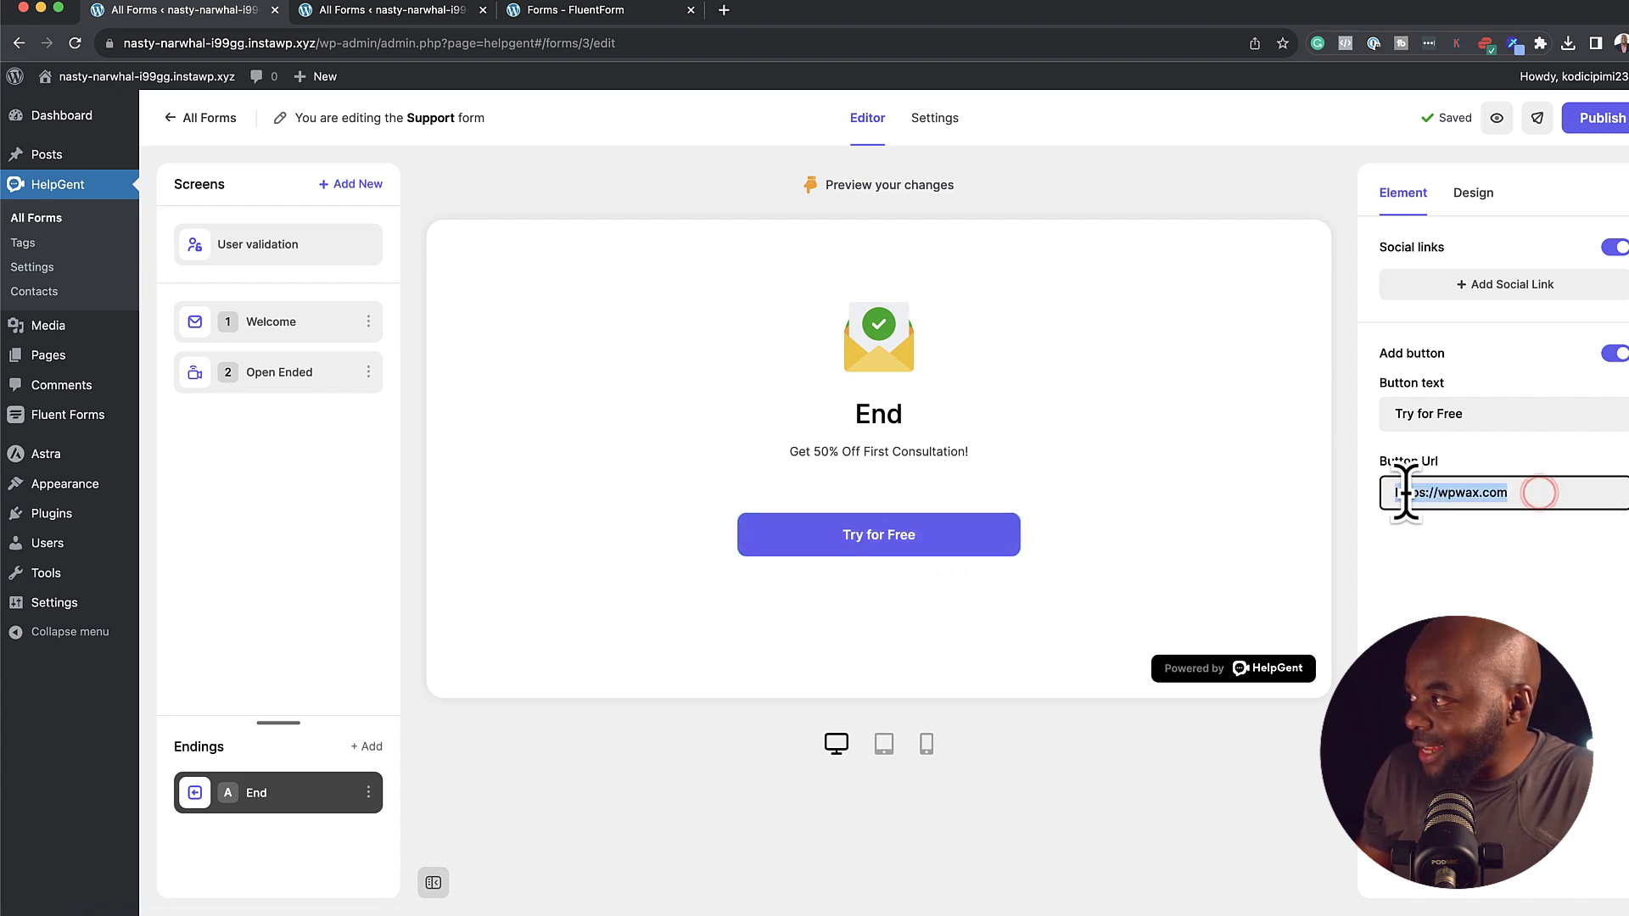
pyautogui.click(1506, 413)
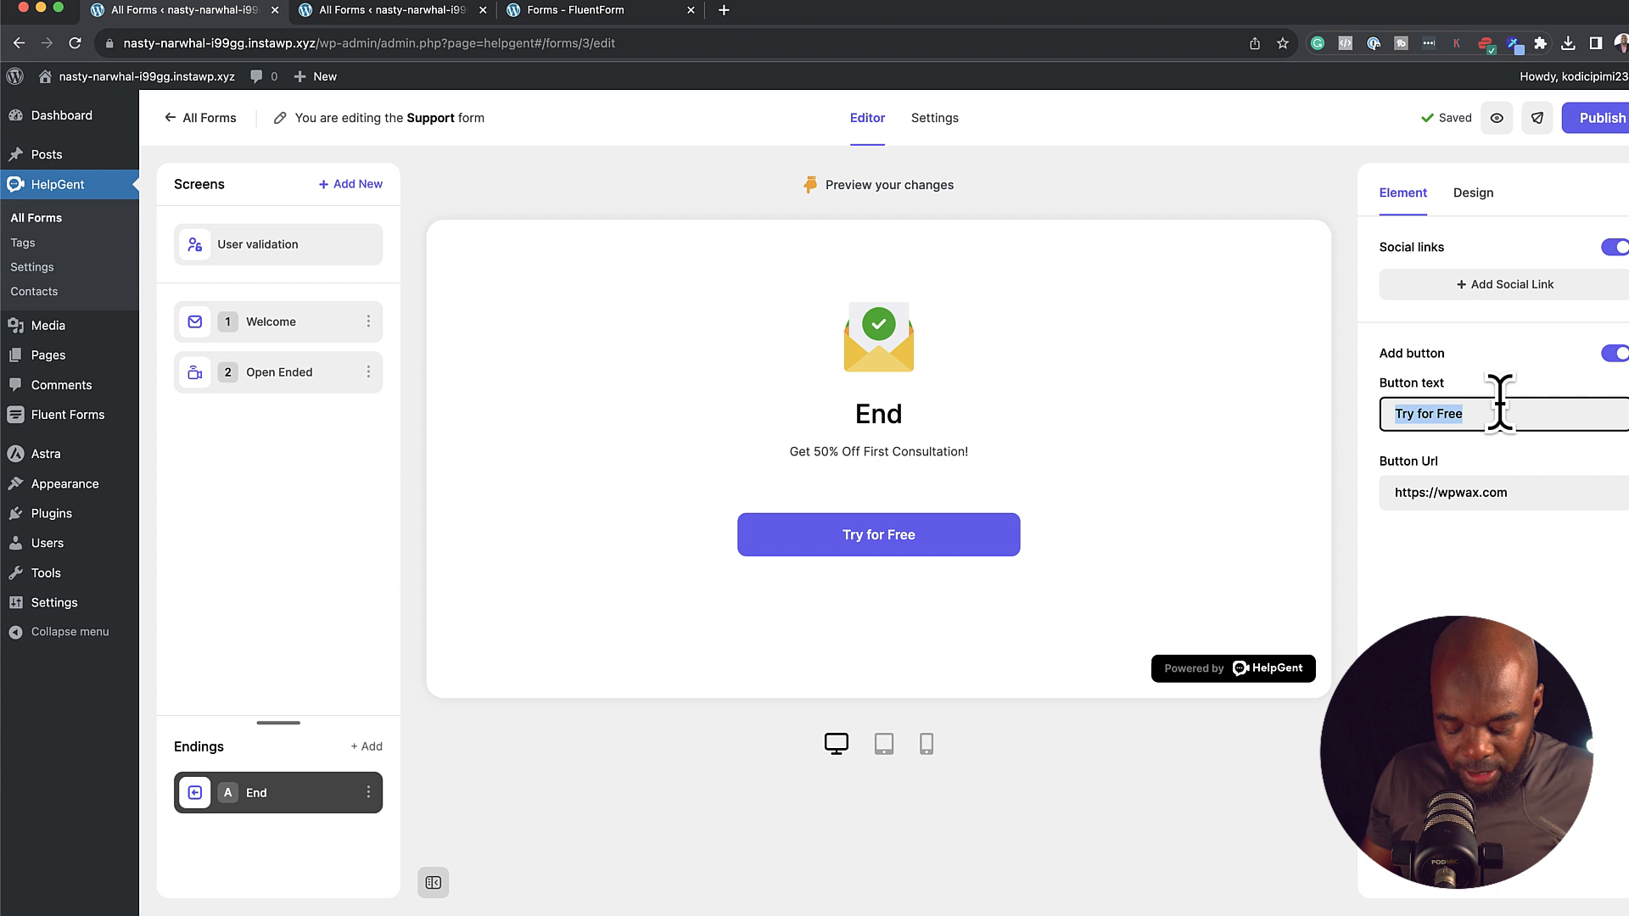
pyautogui.write('Get Your Discount')
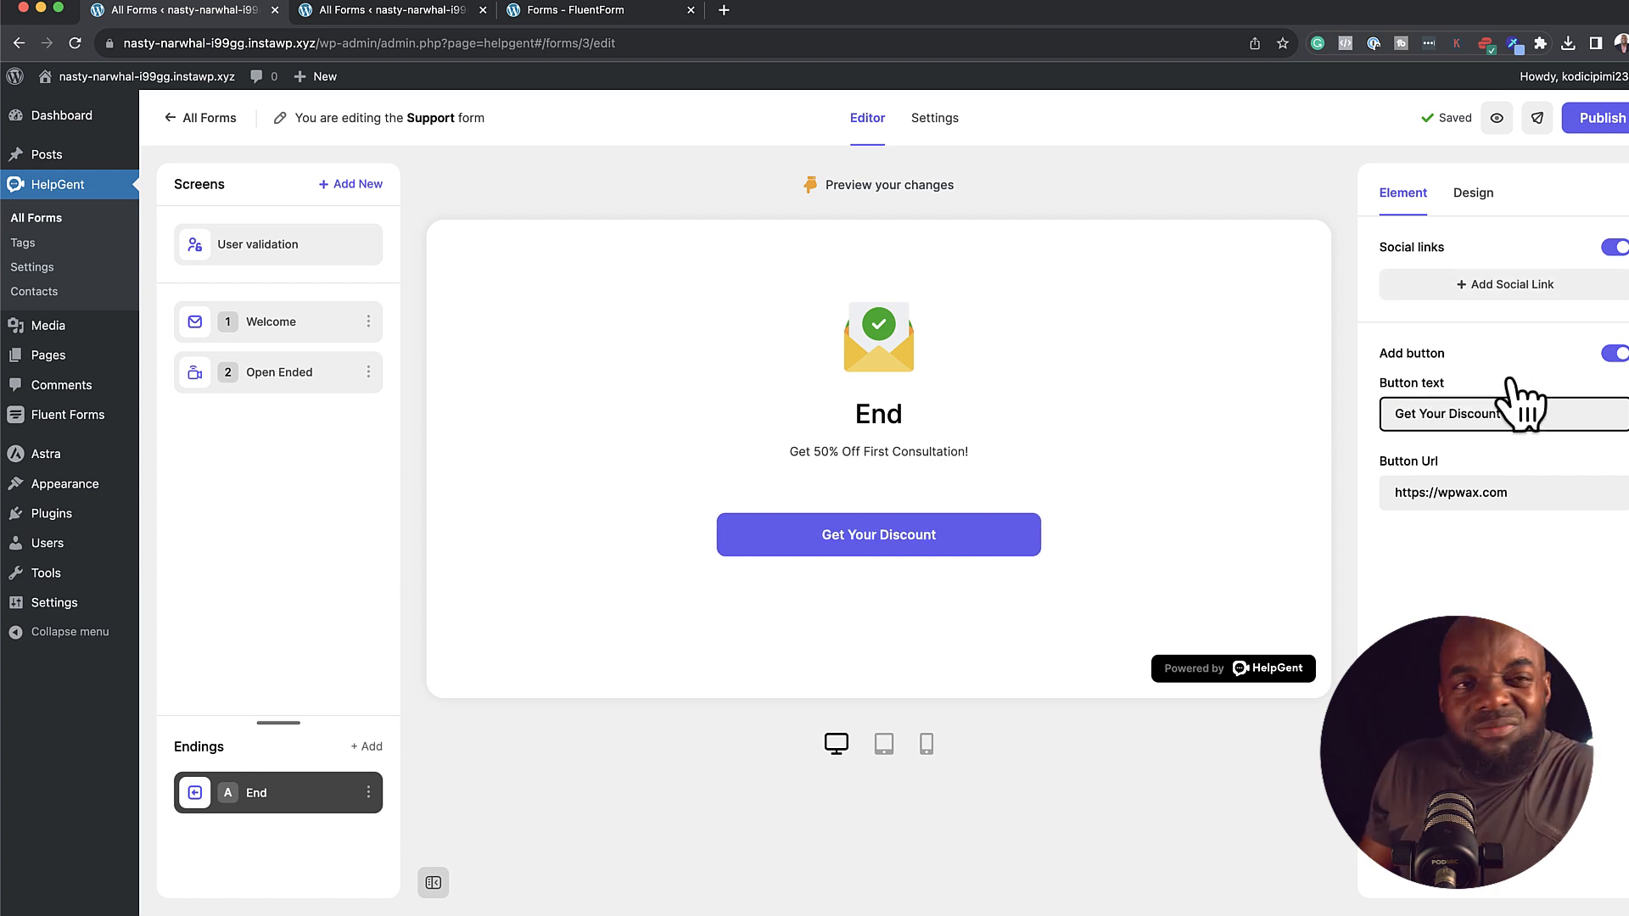
pyautogui.click(1489, 282)
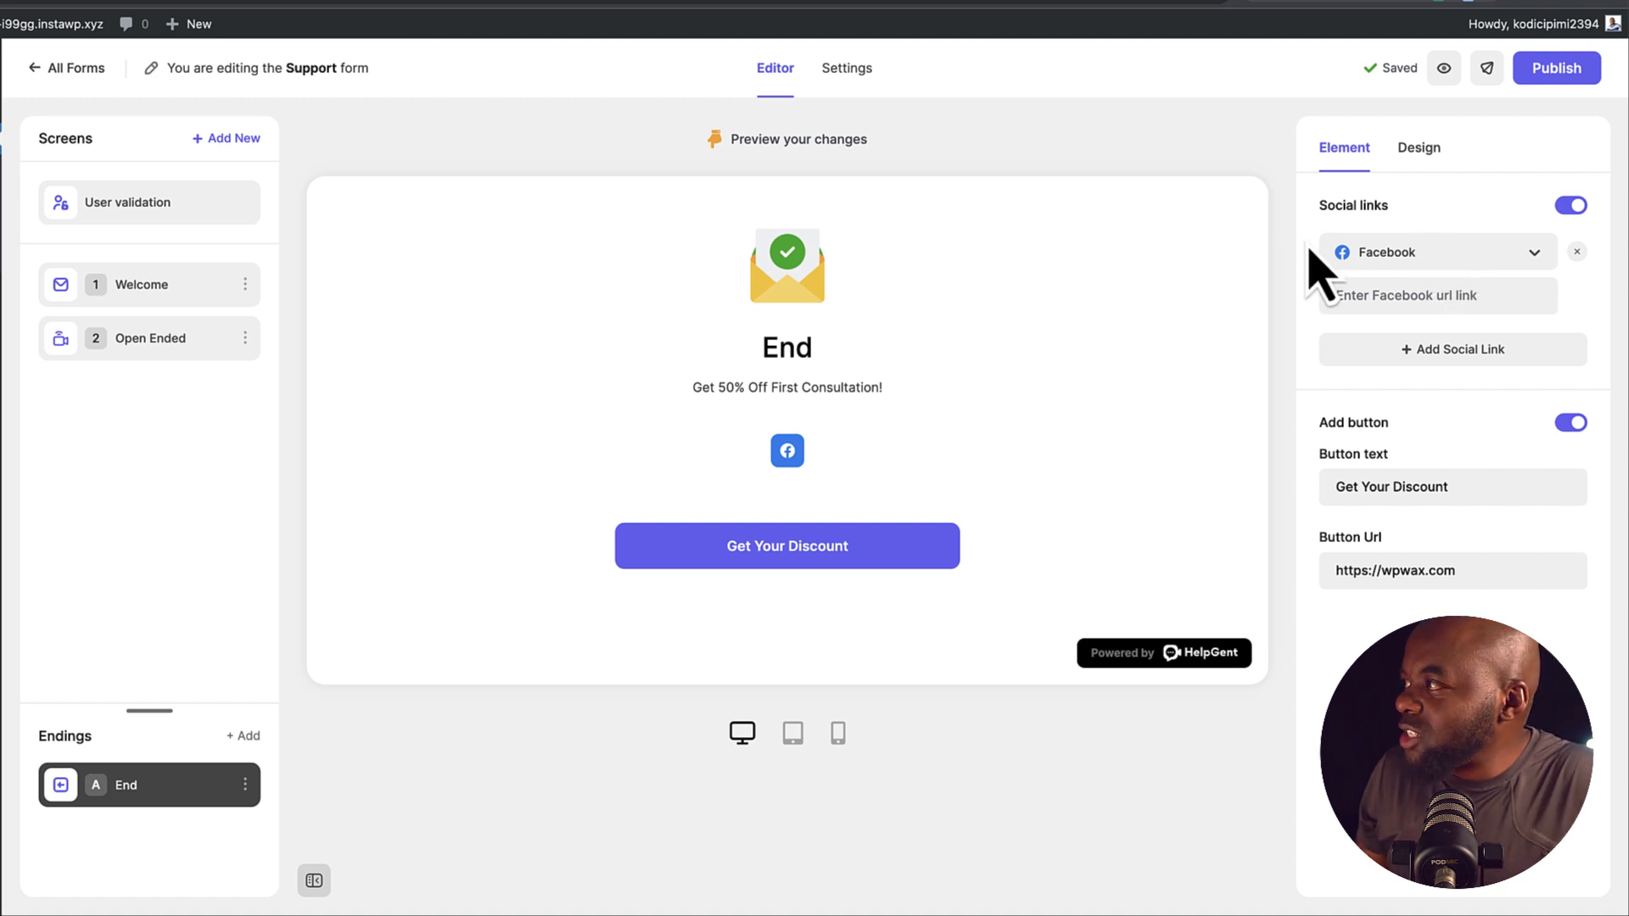
# Add two more social links to the End screen, setting the third to YouTube
pyautogui.click(1457, 350)
pyautogui.click(1533, 355)
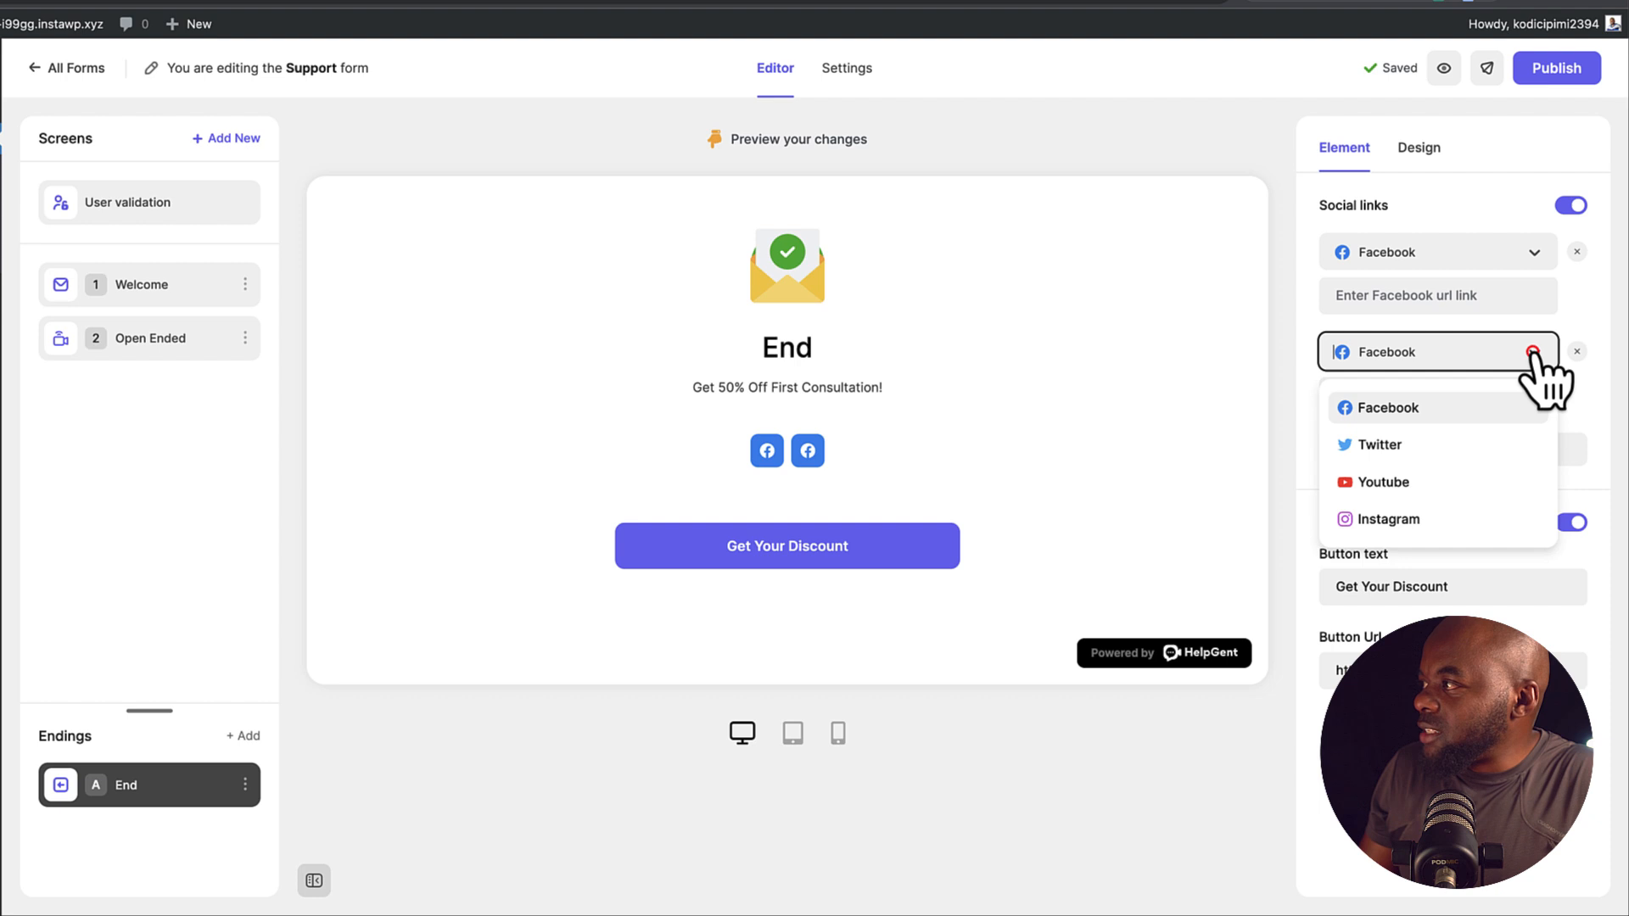
pyautogui.click(1434, 444)
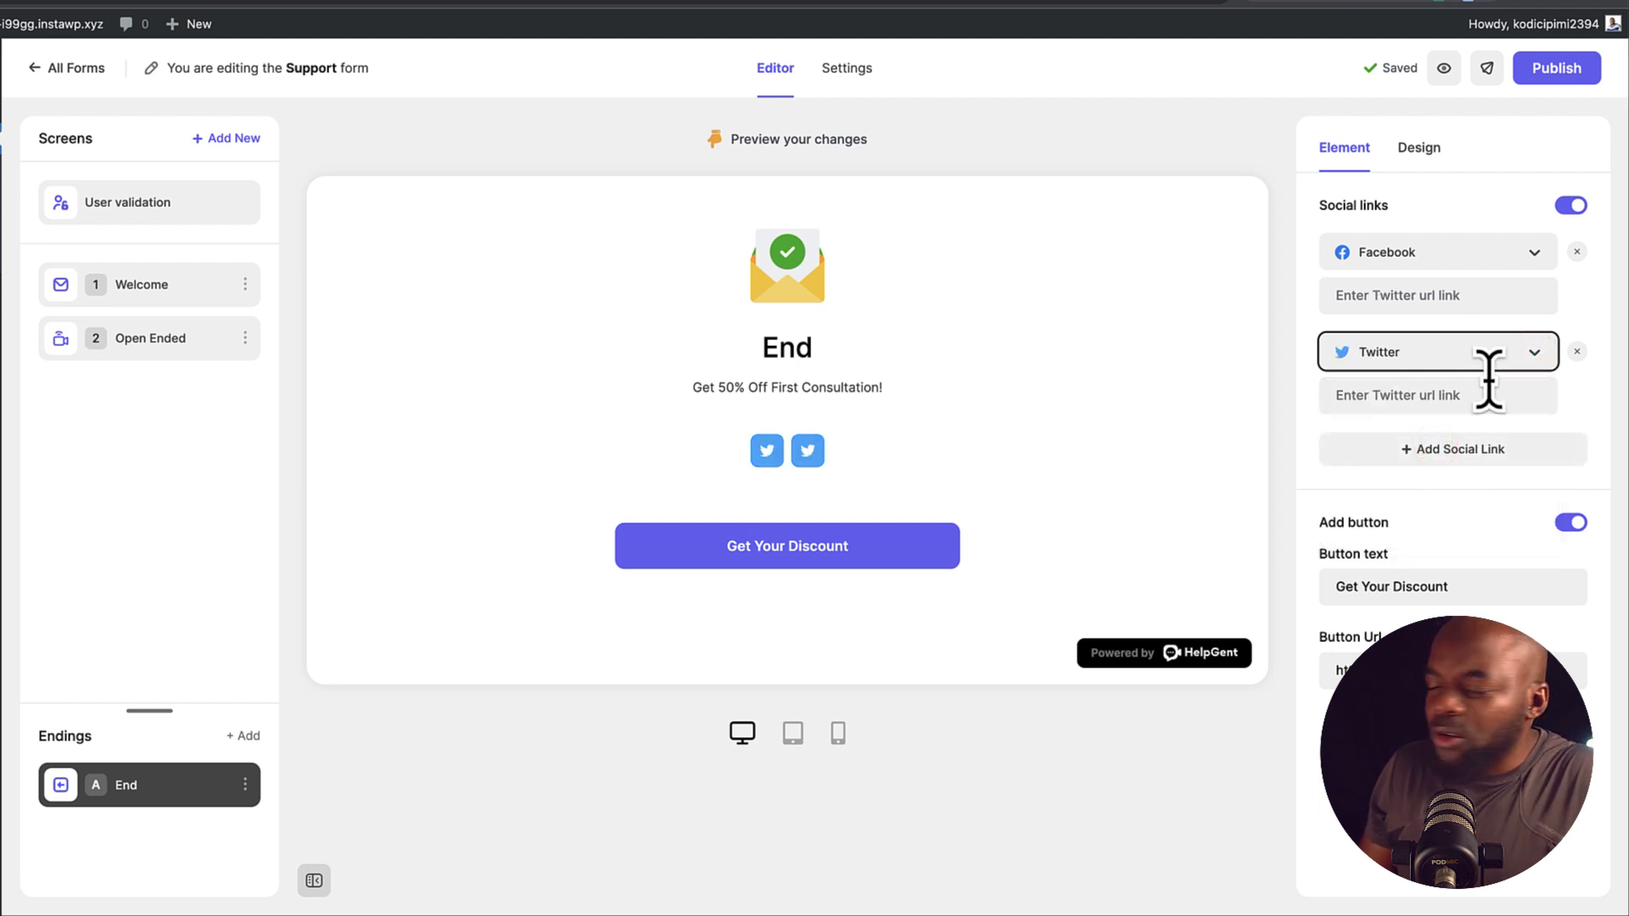
pyautogui.click(1442, 450)
pyautogui.click(1533, 451)
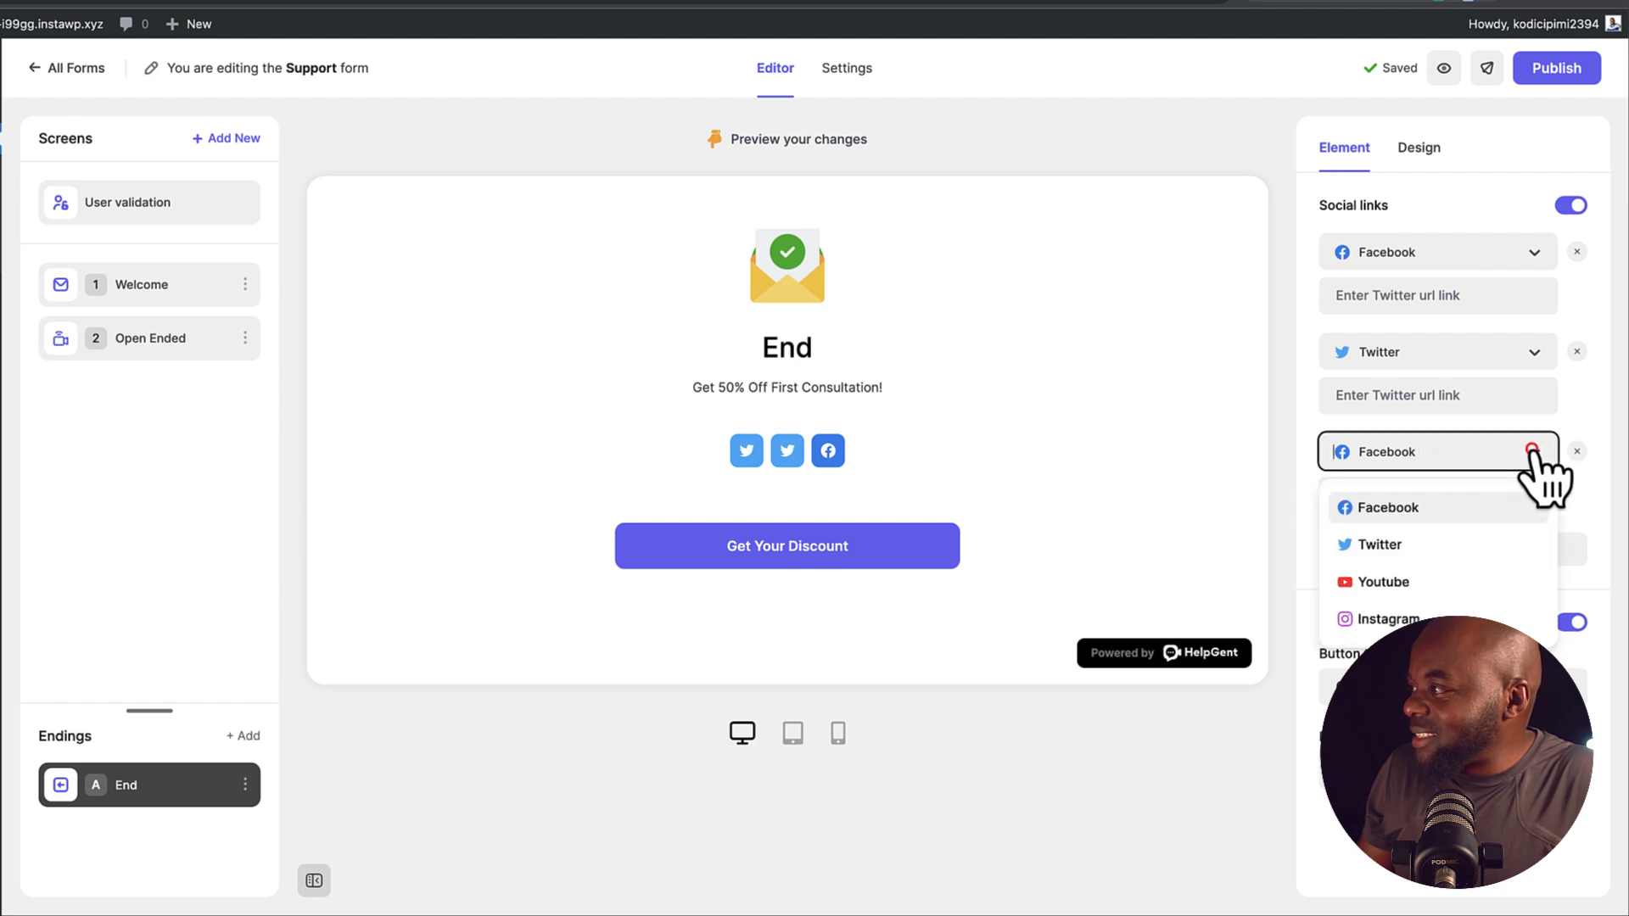
pyautogui.click(1434, 584)
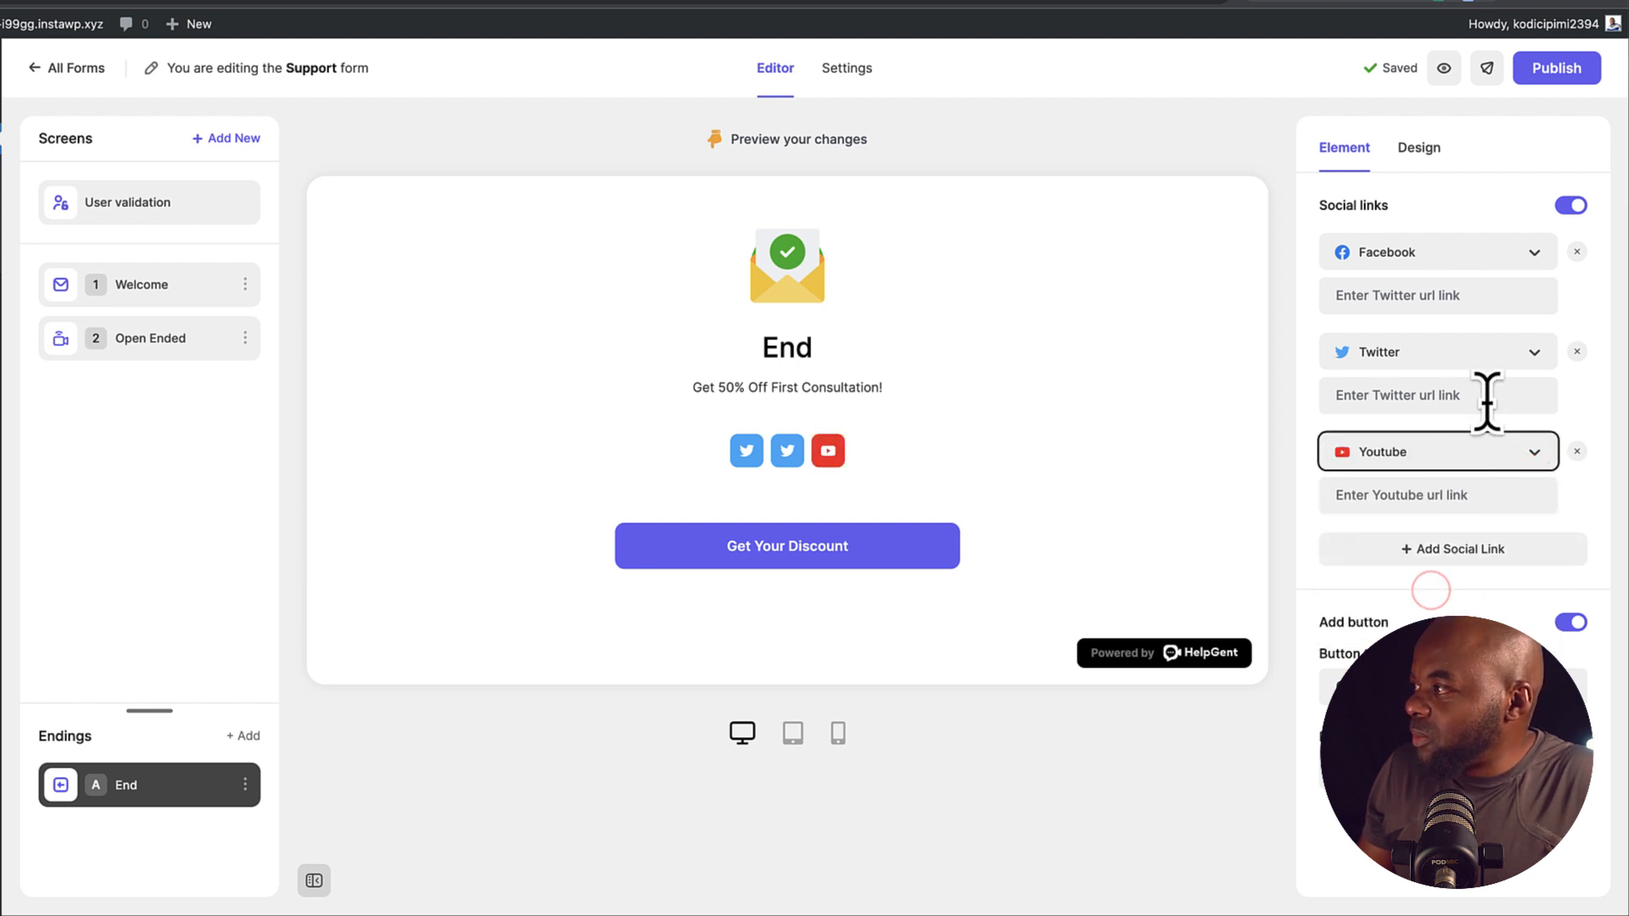
# Change the second social link to Instagram and publish the form
pyautogui.click(1534, 352)
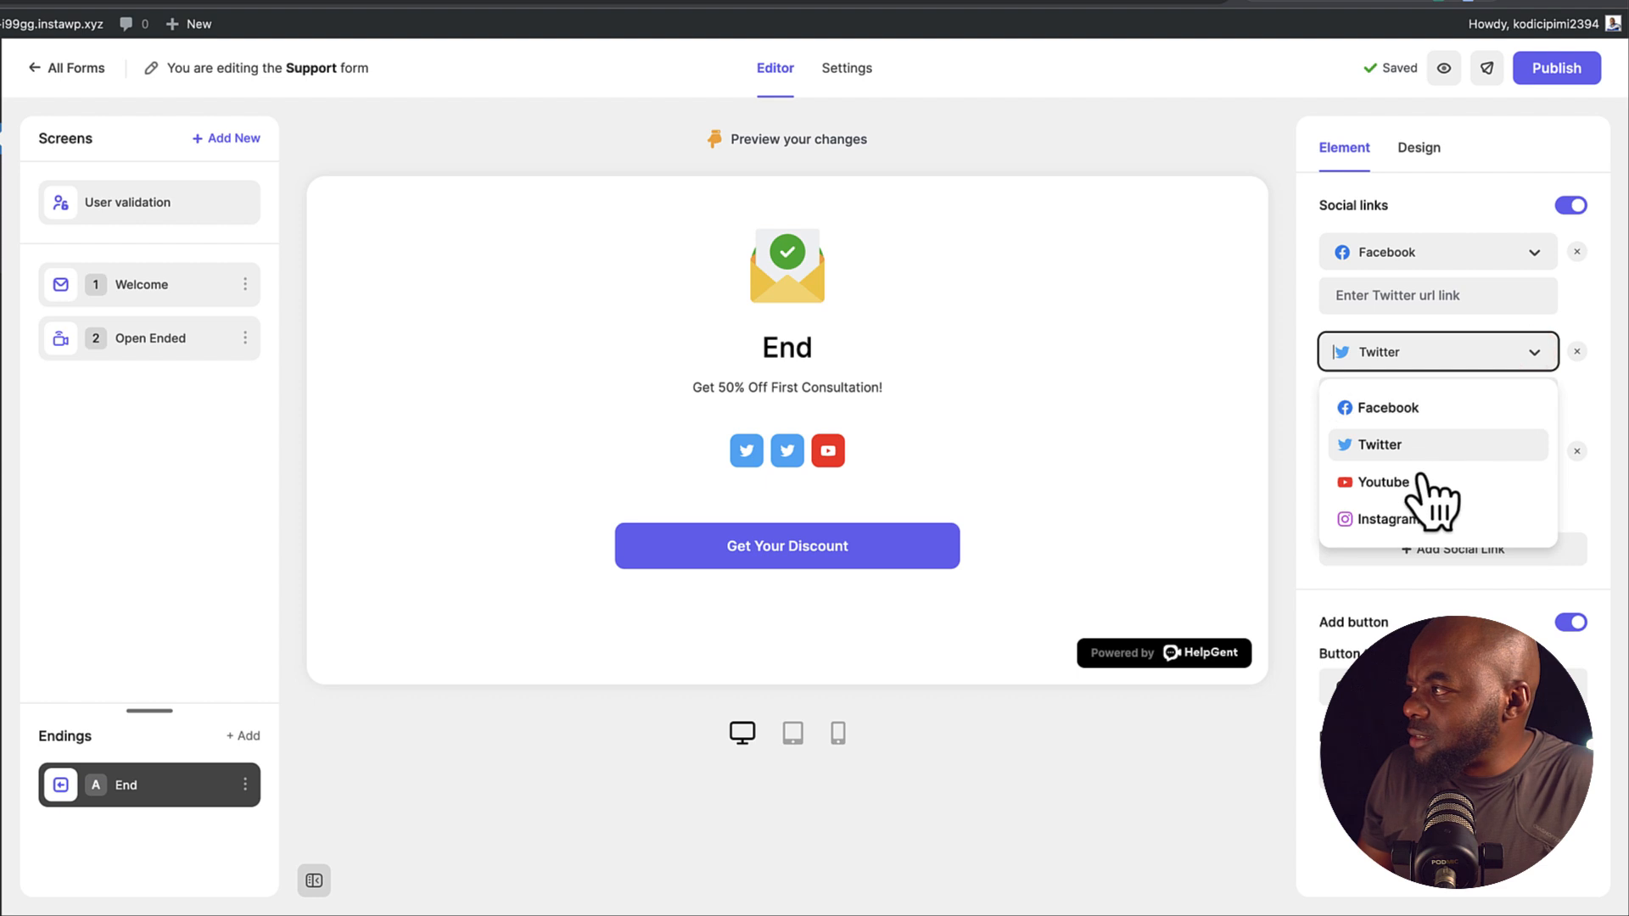
pyautogui.click(1408, 513)
pyautogui.click(1309, 414)
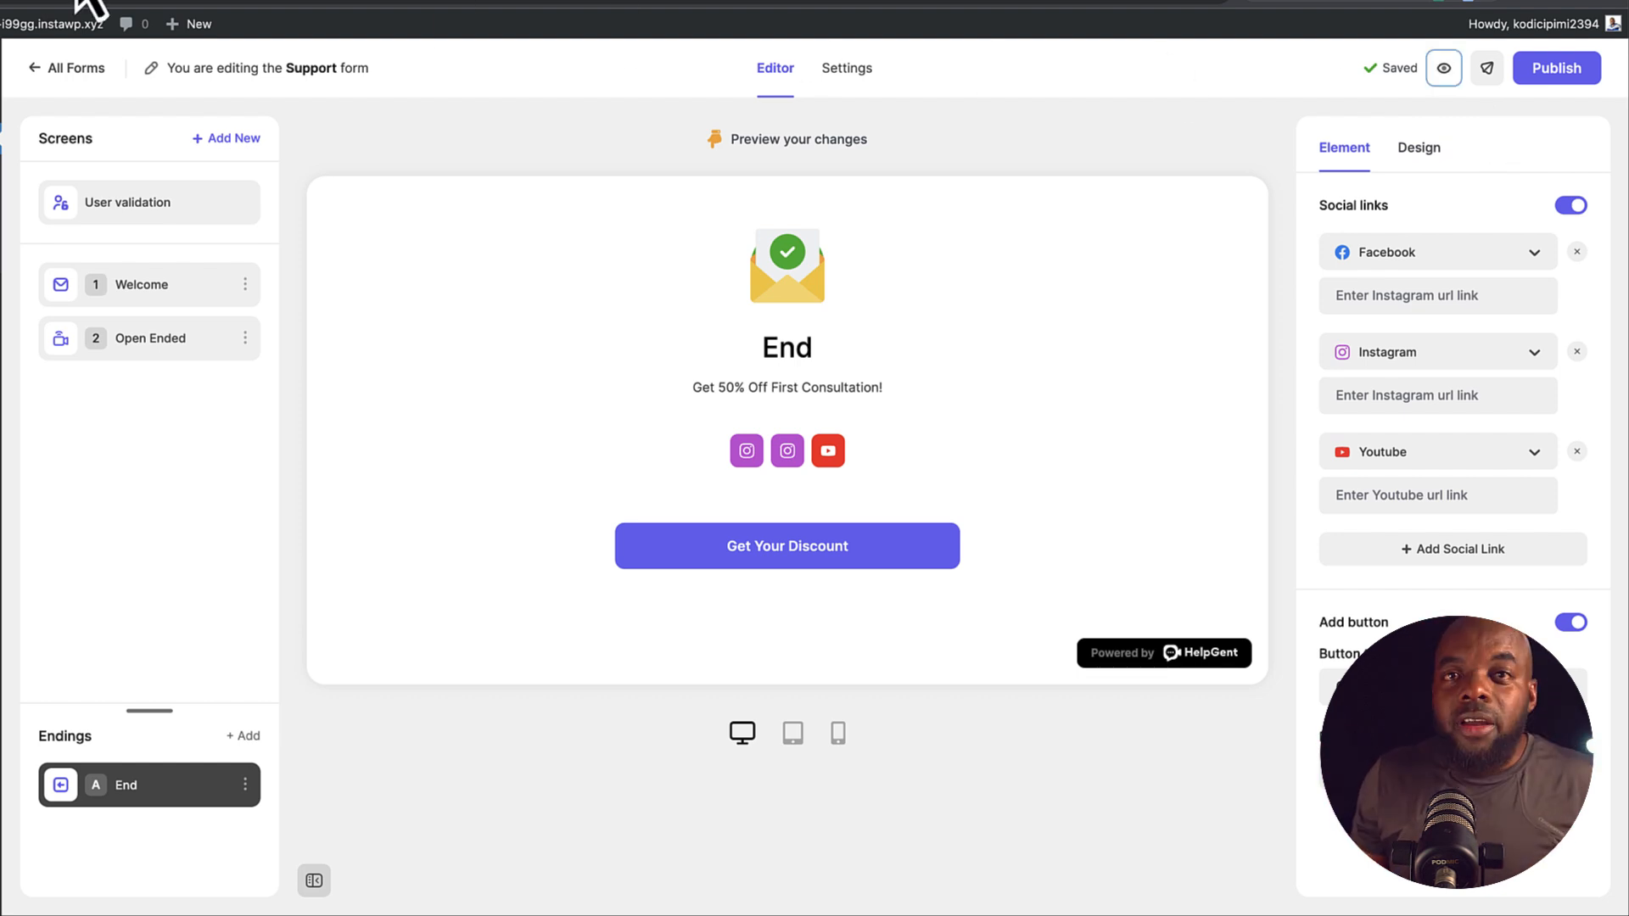
pyautogui.click(1571, 68)
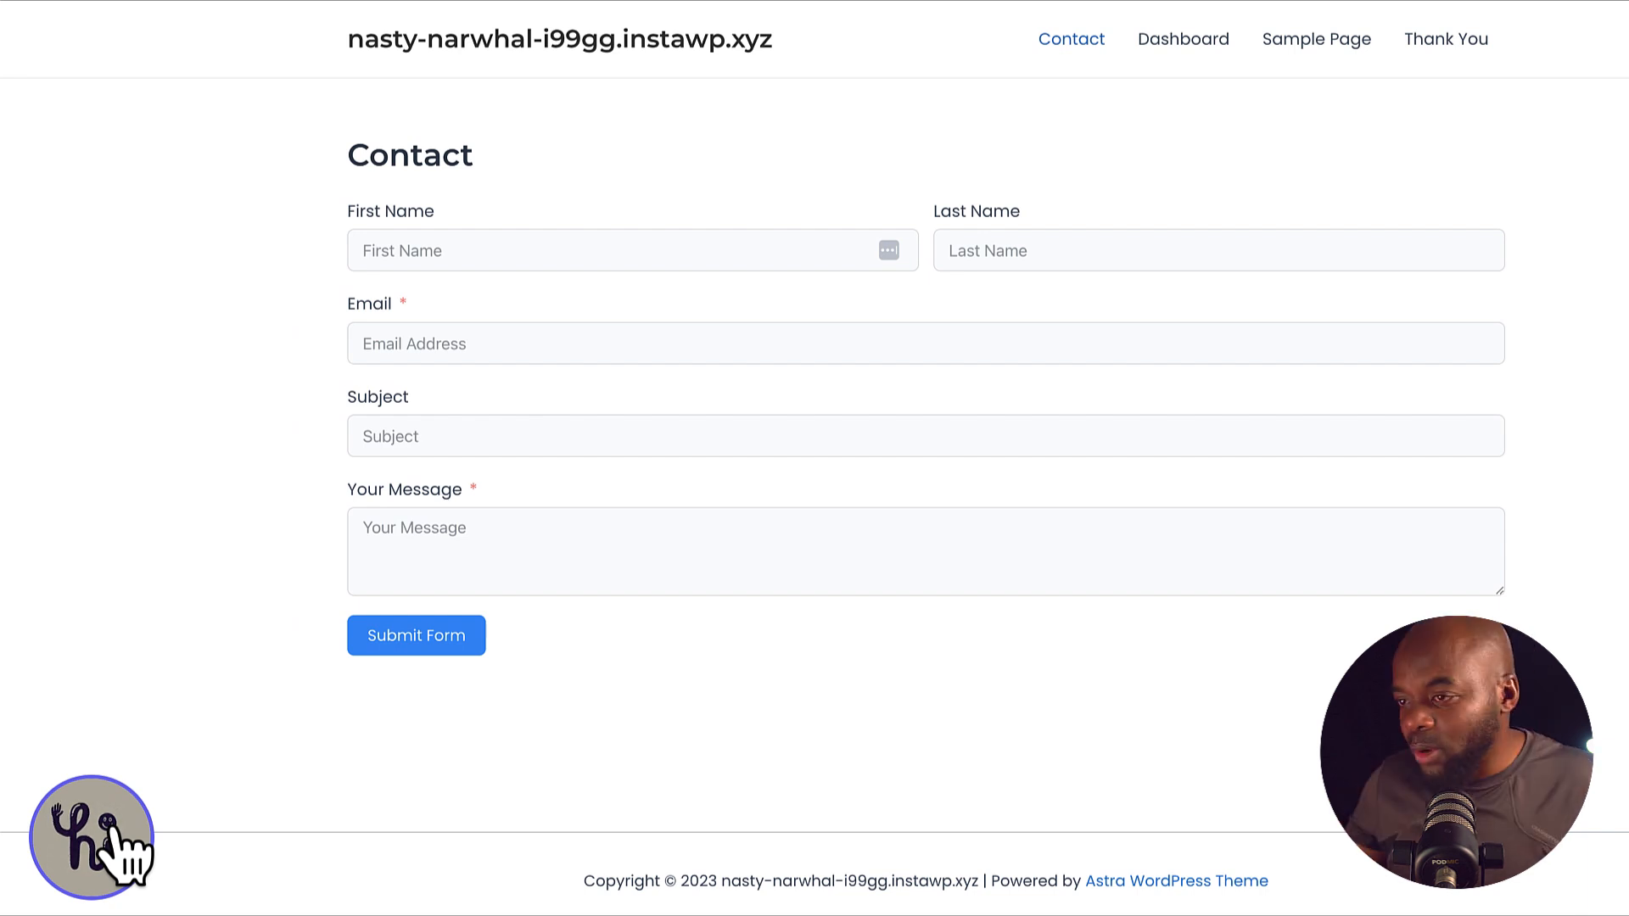
# Open the Contact page's HelpGent bubble and submit an email address in the Welcome field
pyautogui.click(111, 827)
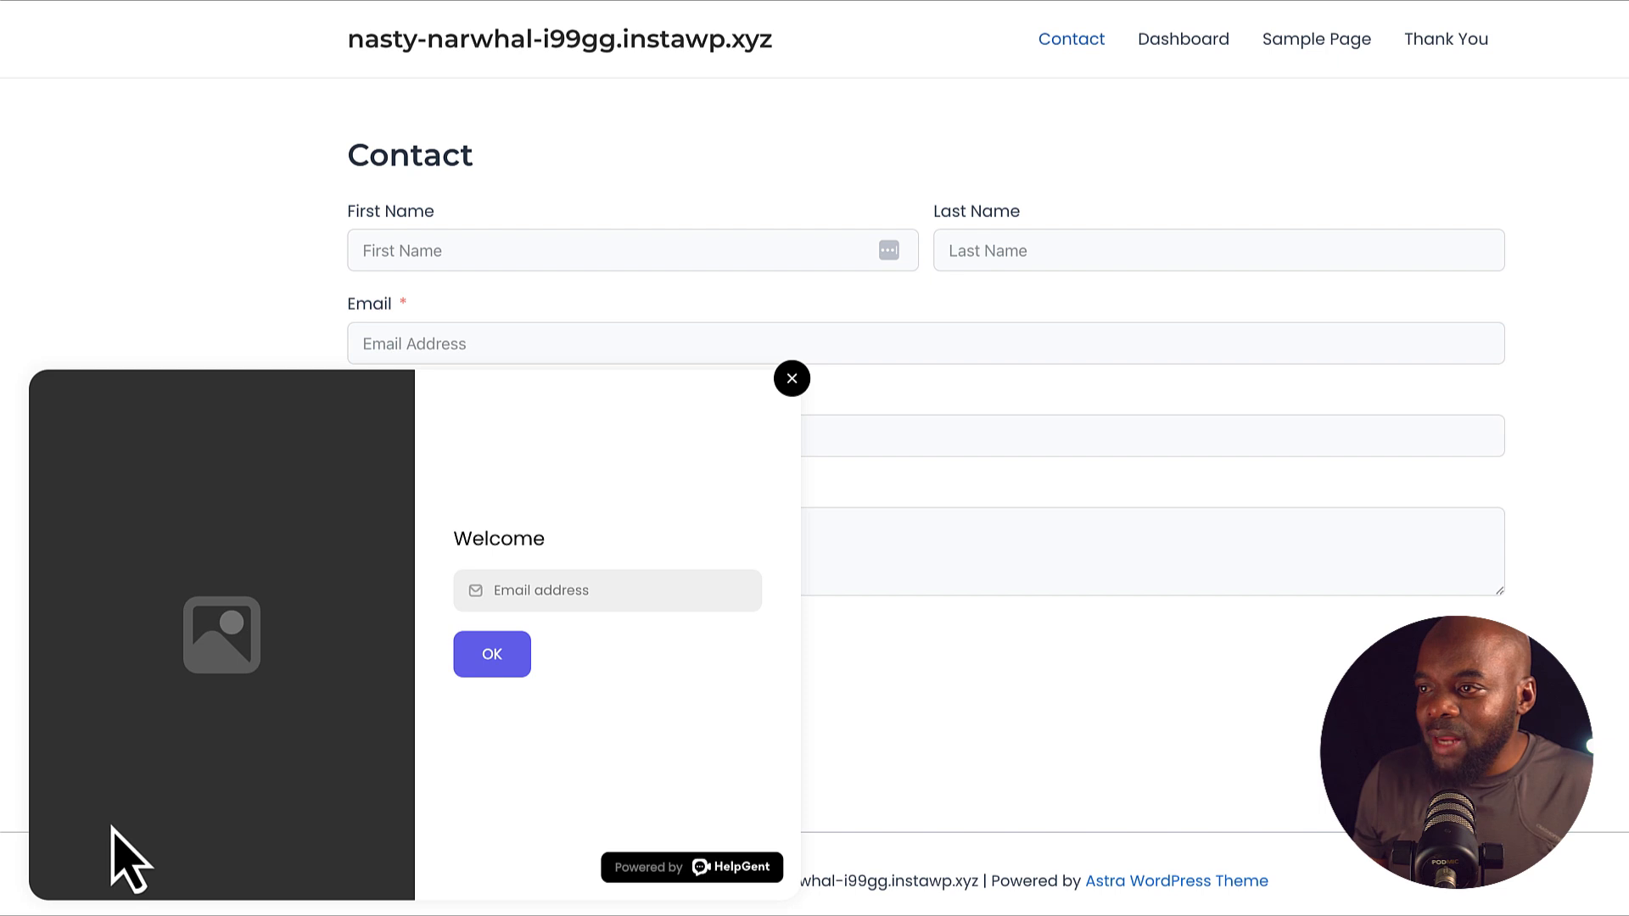
pyautogui.click(601, 590)
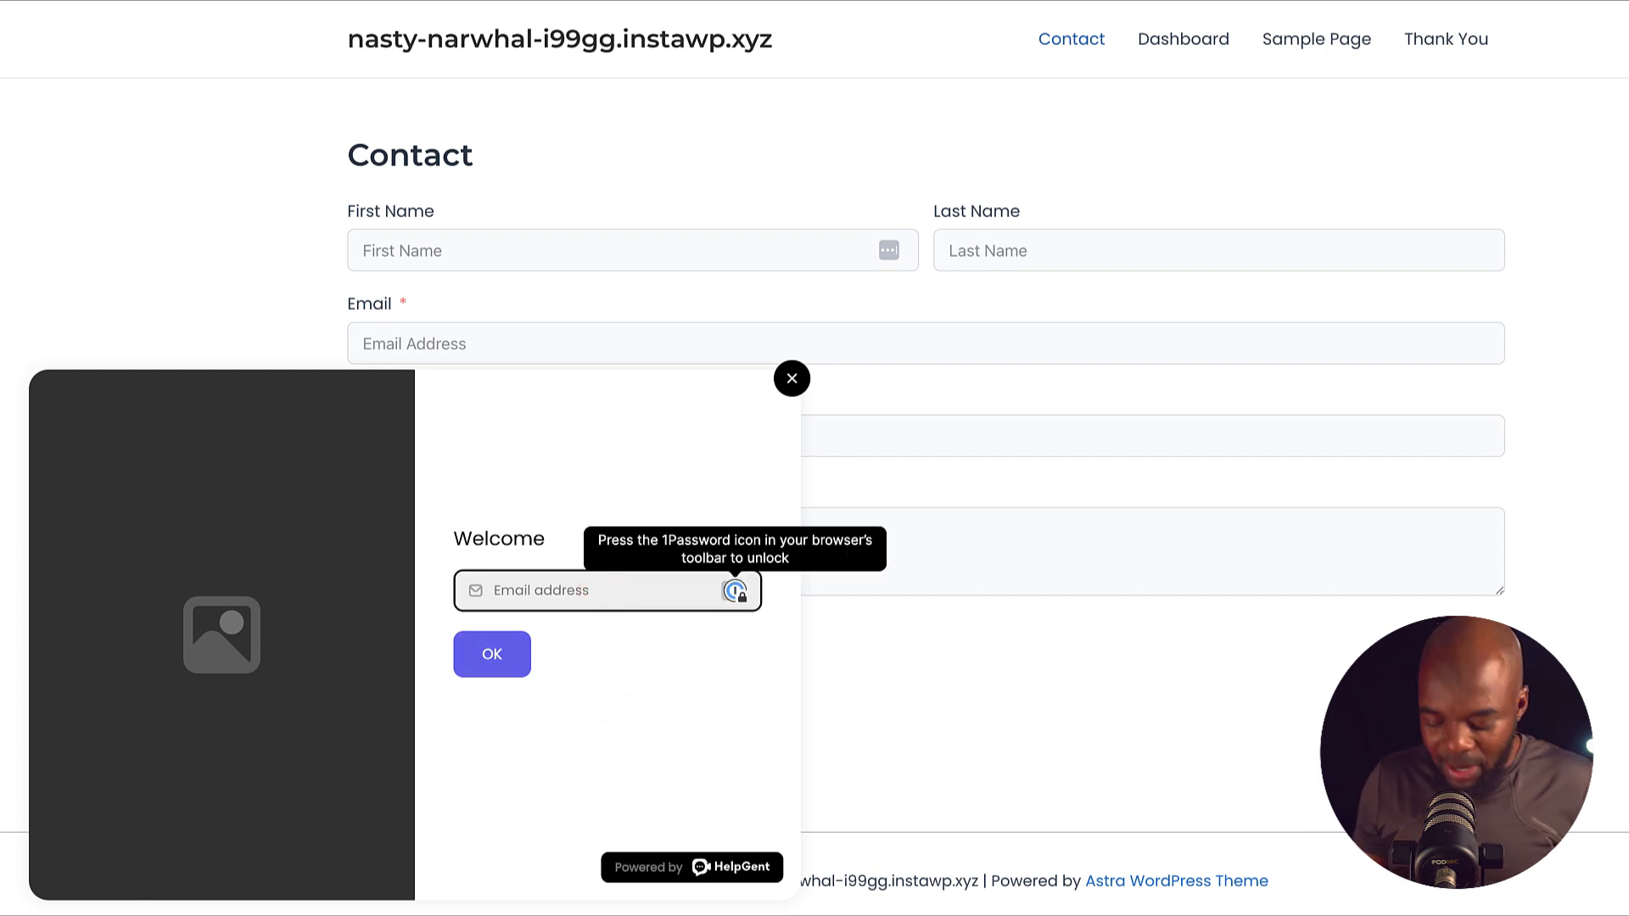
pyautogui.click(513, 657)
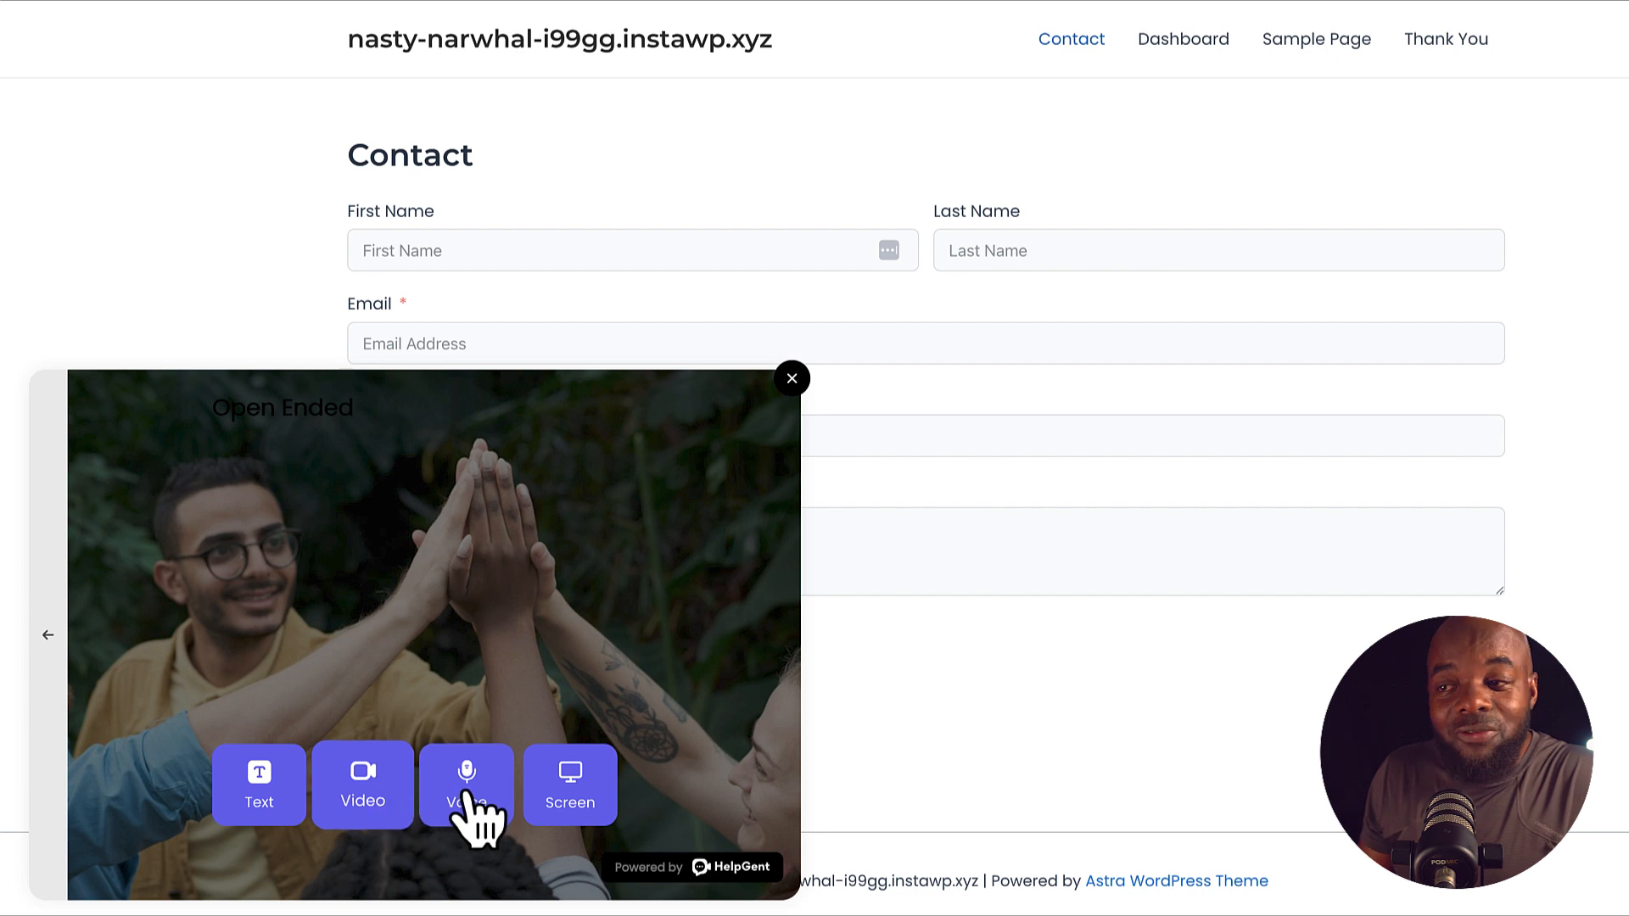
# Answer the Open Ended question with a screen recording, allowing the microphone and sharing the entire screen
pyautogui.click(571, 777)
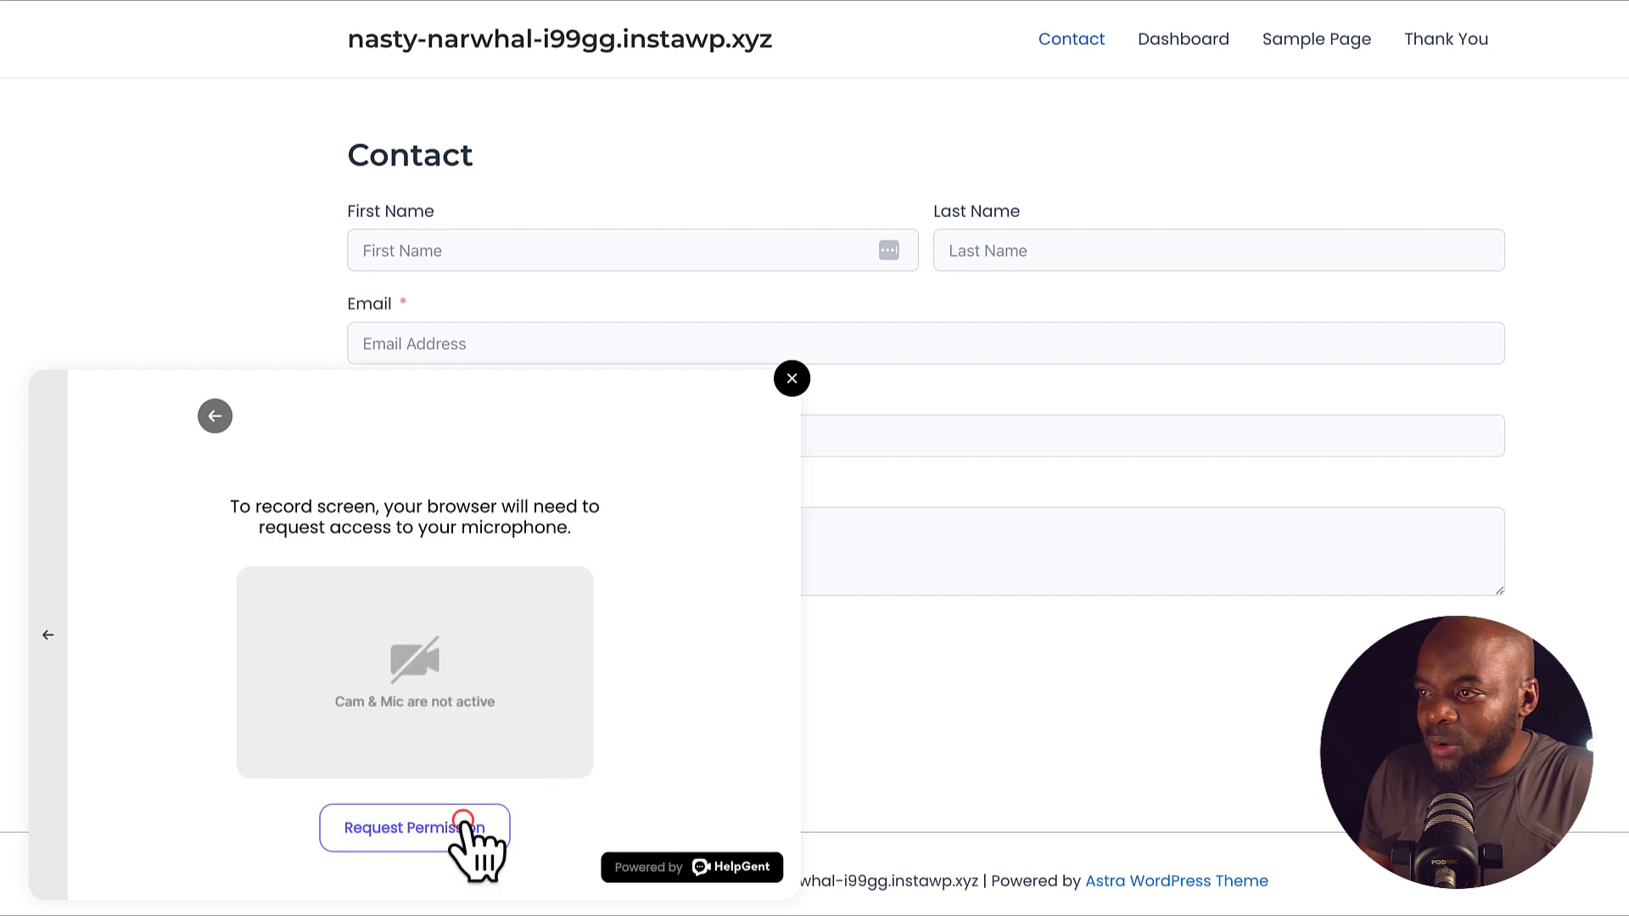
pyautogui.click(465, 821)
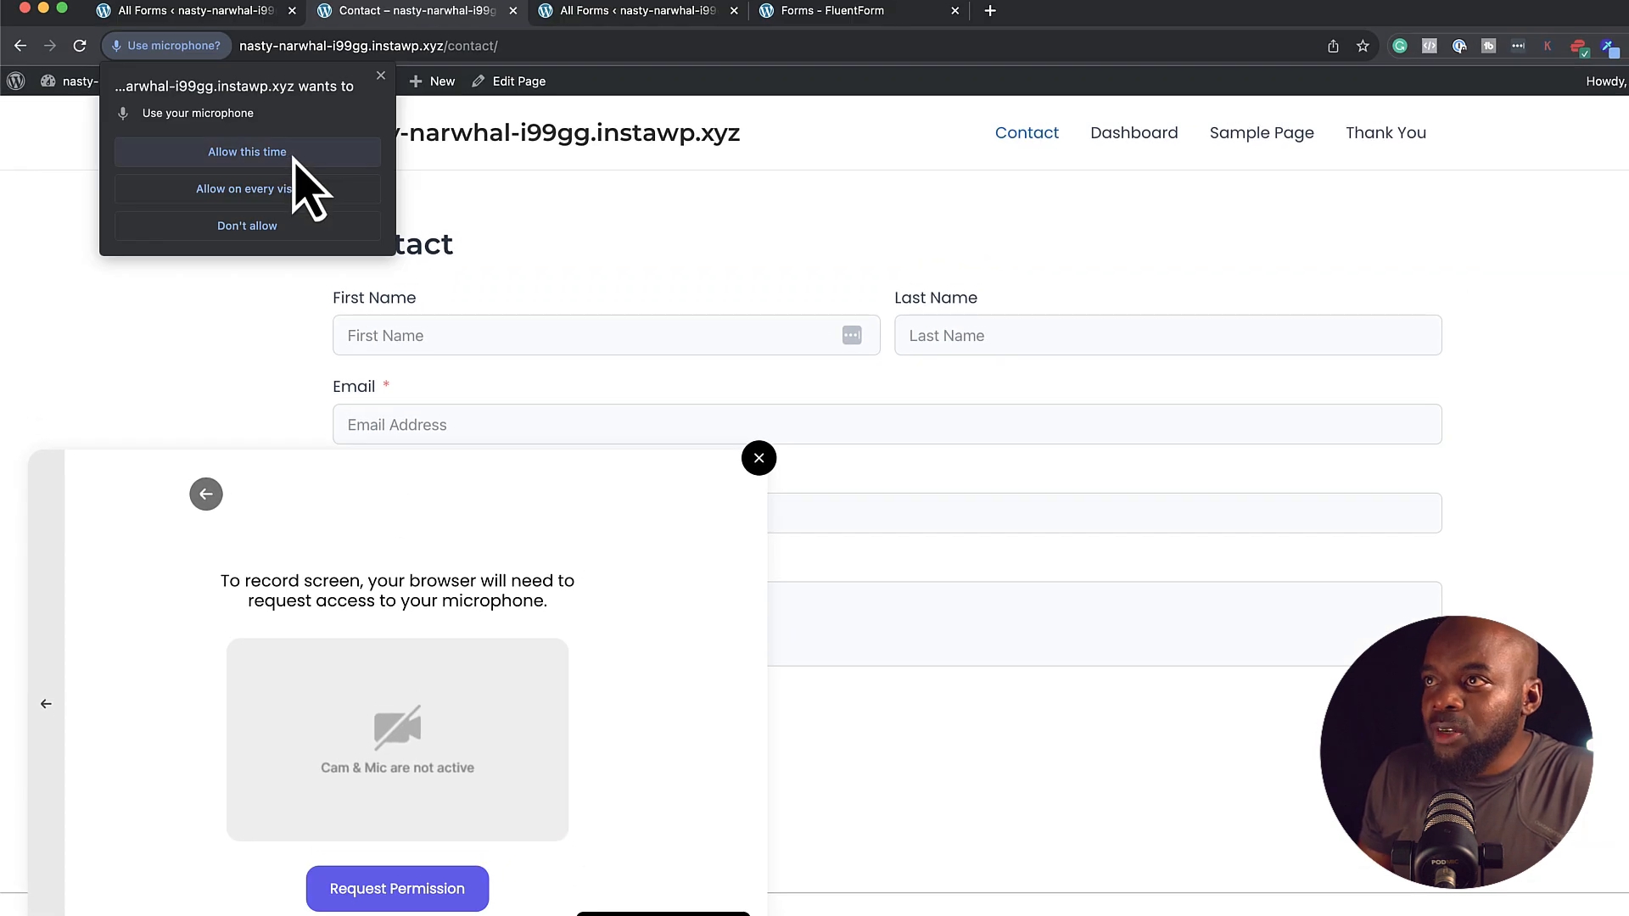
pyautogui.click(292, 154)
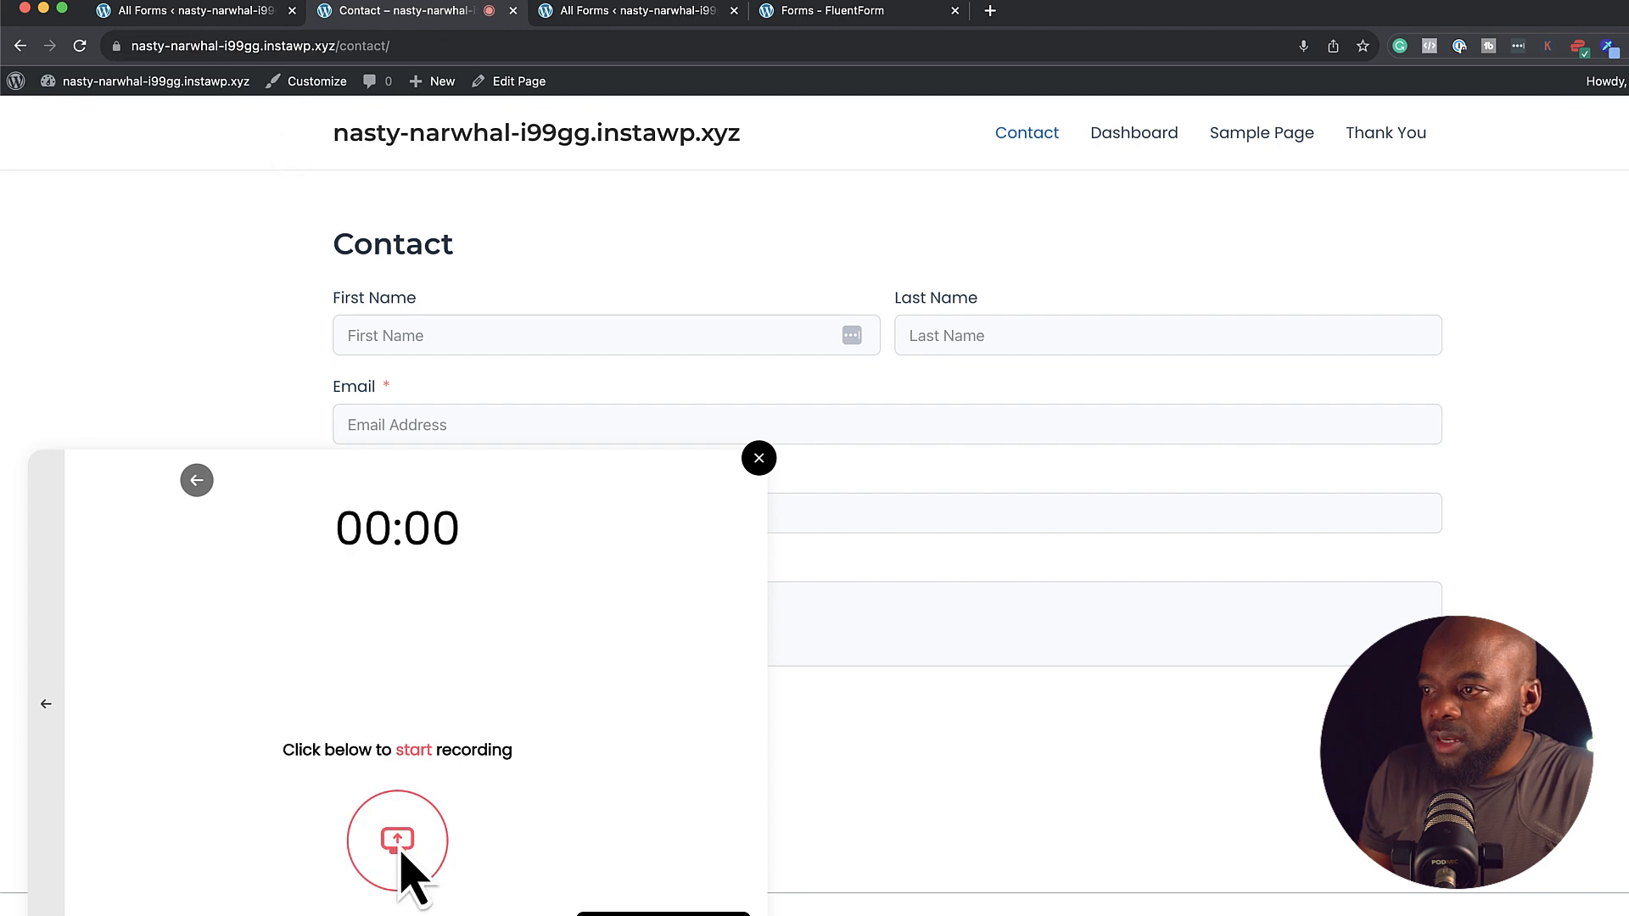
pyautogui.click(400, 844)
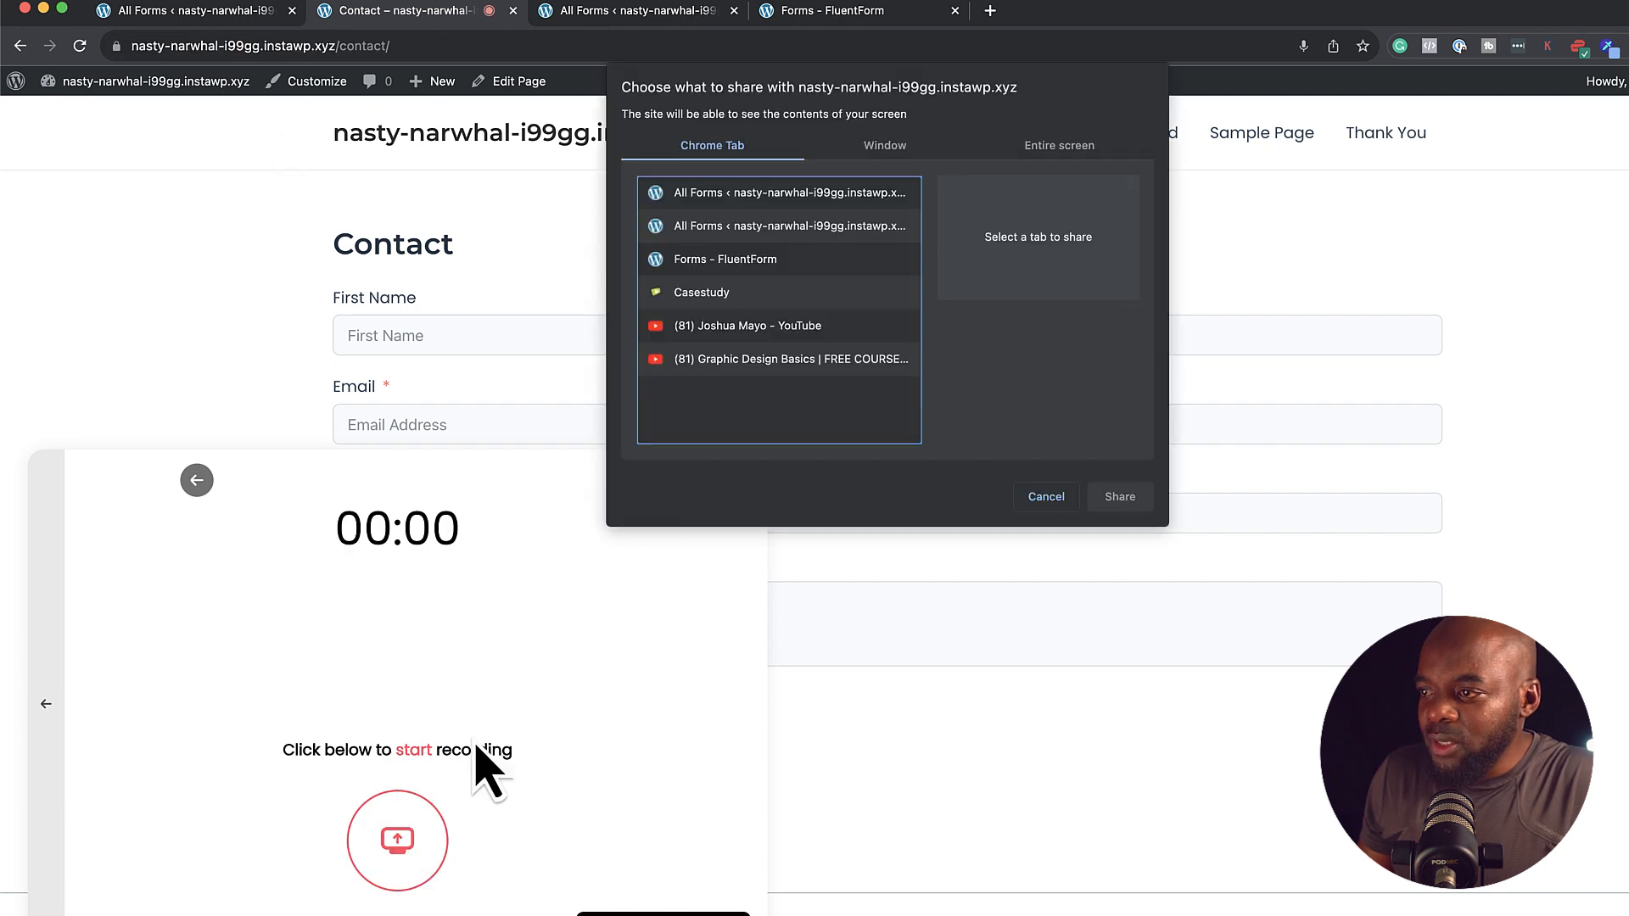
pyautogui.click(892, 146)
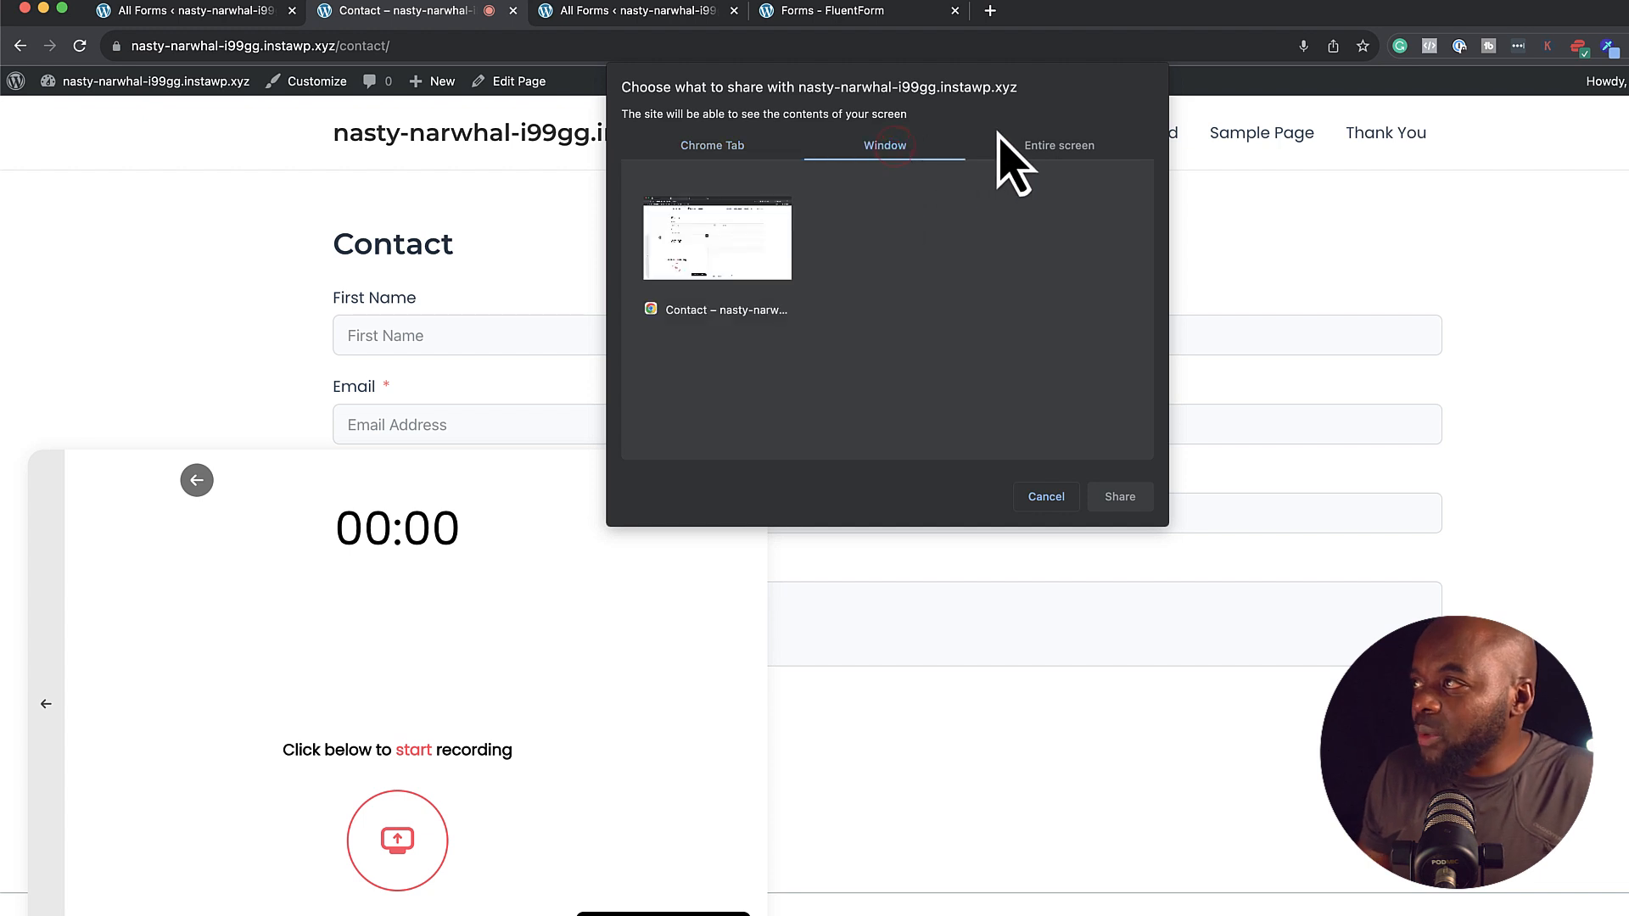
pyautogui.click(1028, 138)
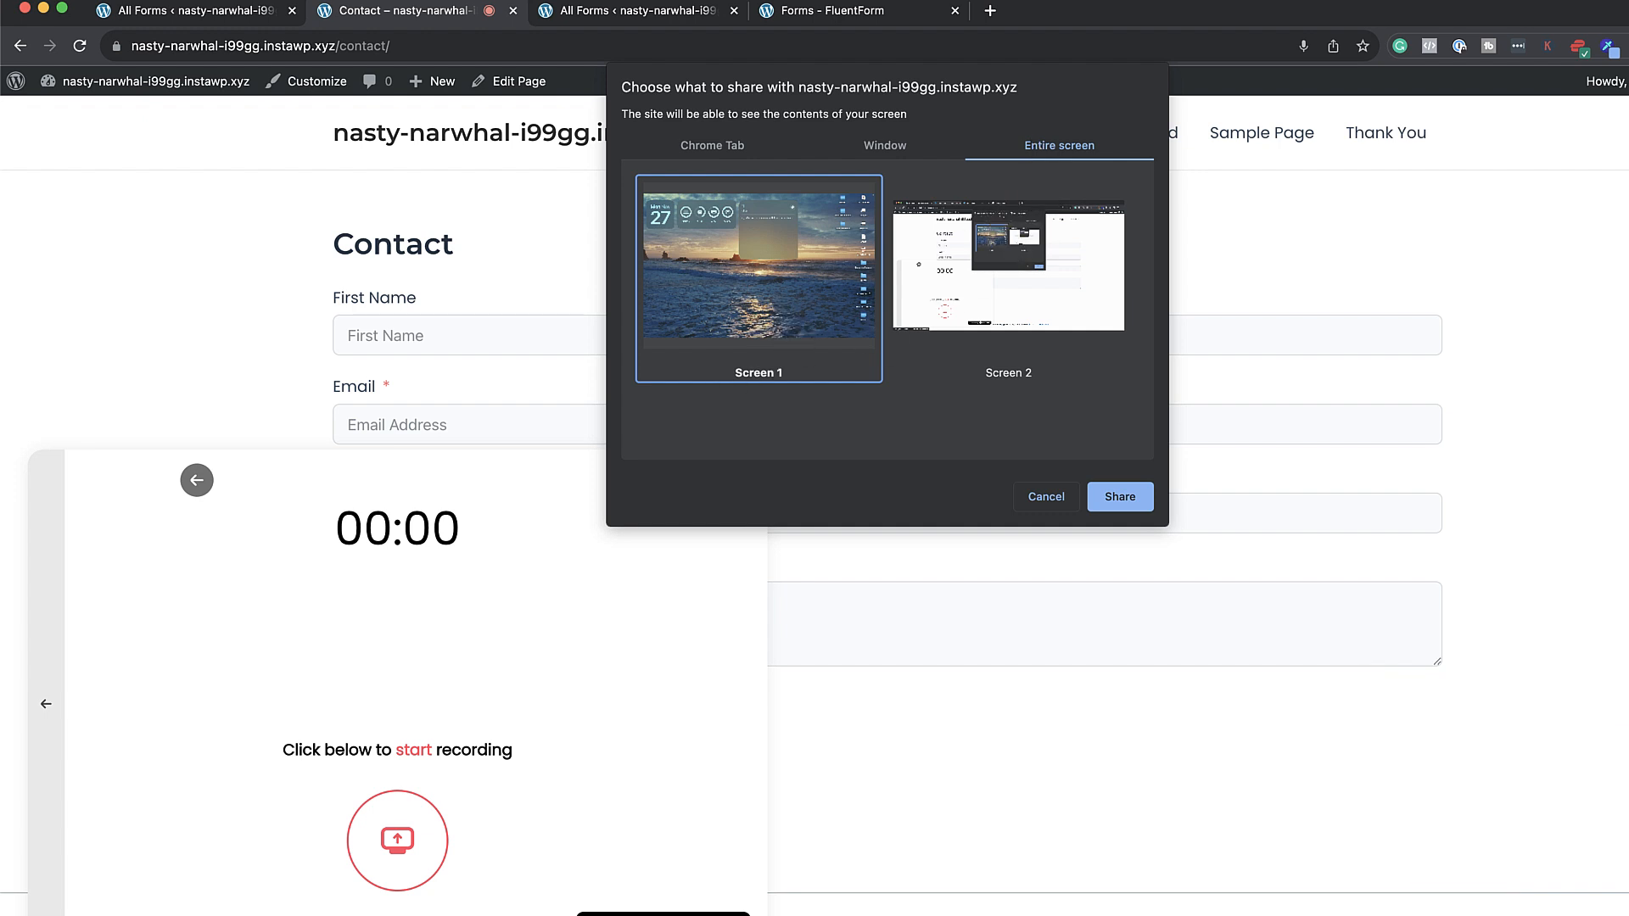
pyautogui.press('Return')
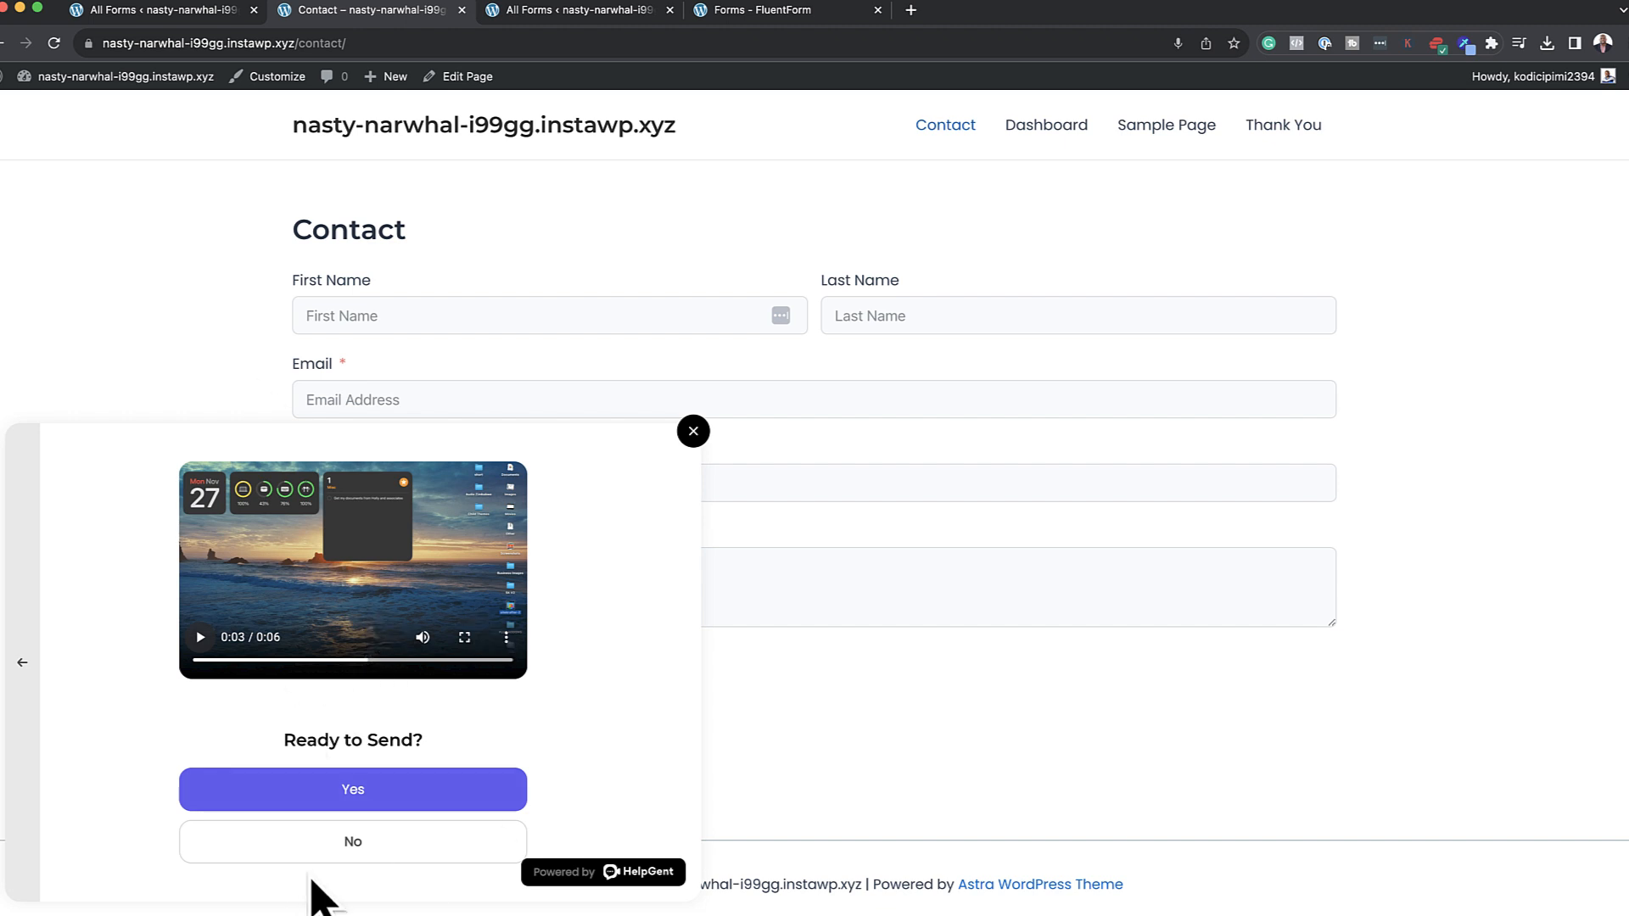
# Send the recorded reply, confirm Get Your Discount opens wpwax.com, close the popup, and return to the editor
pyautogui.click(392, 793)
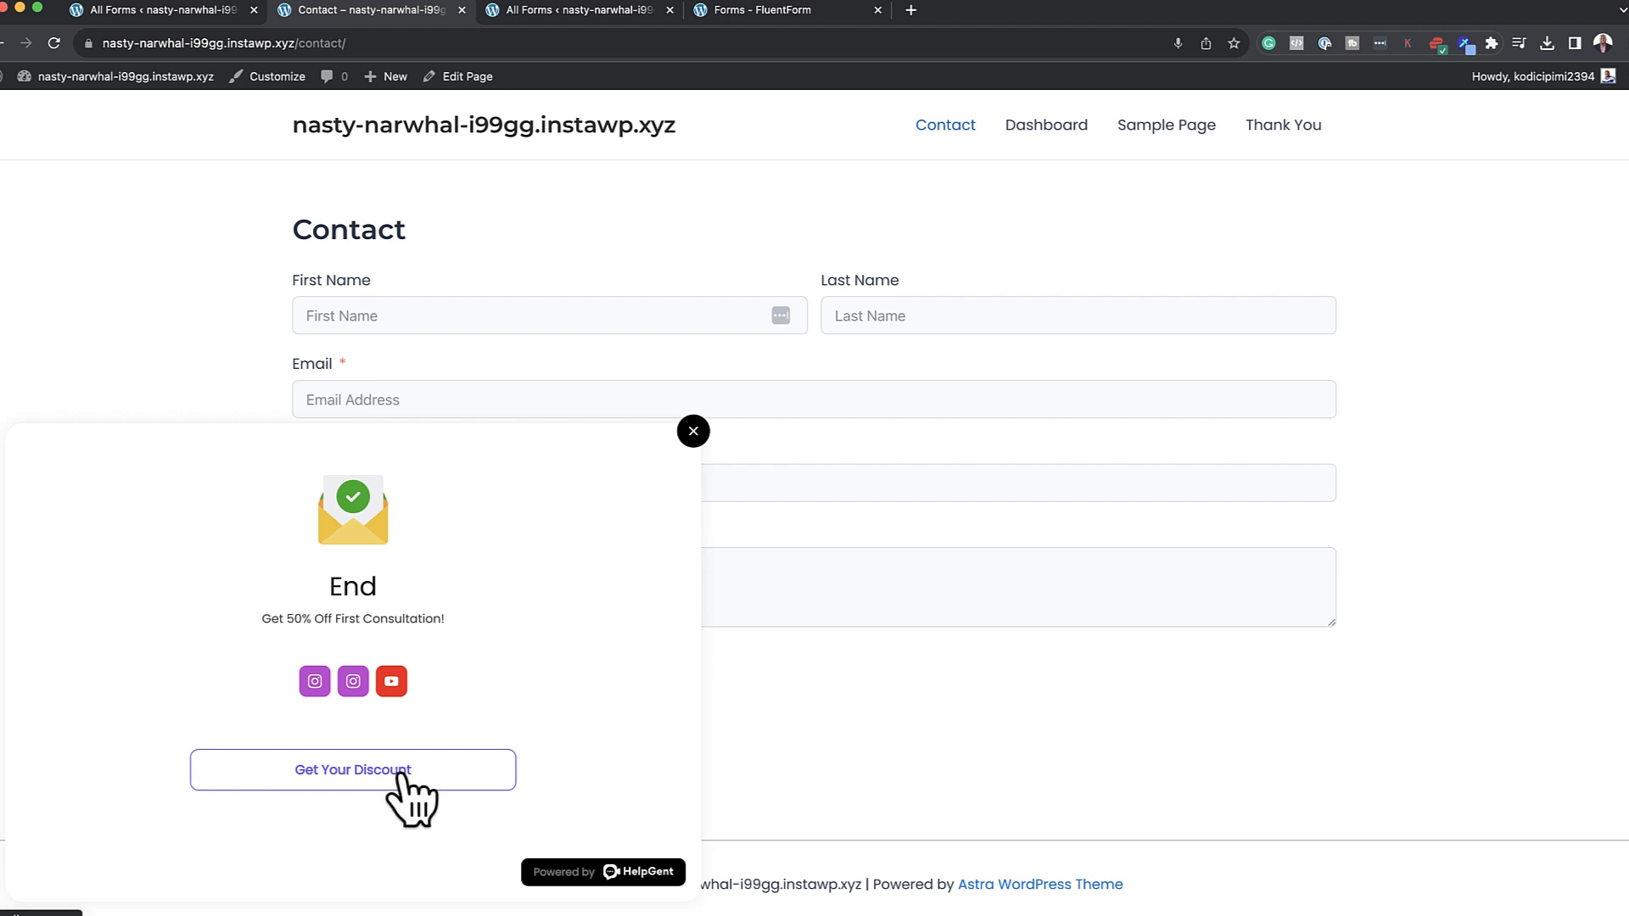
pyautogui.click(358, 769)
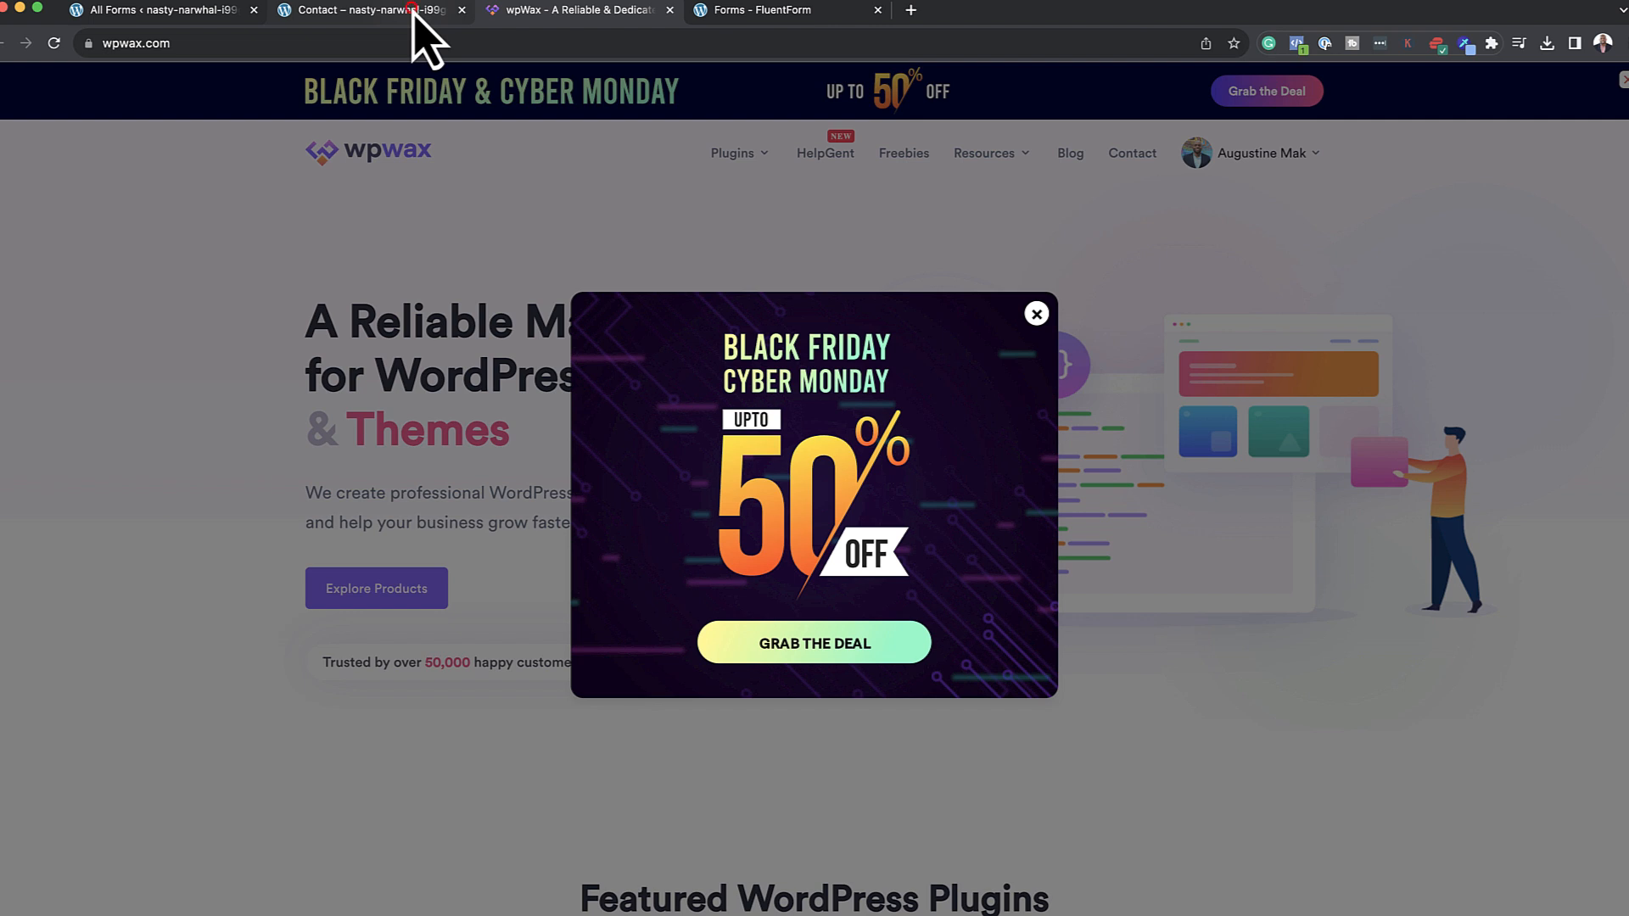
pyautogui.click(413, 12)
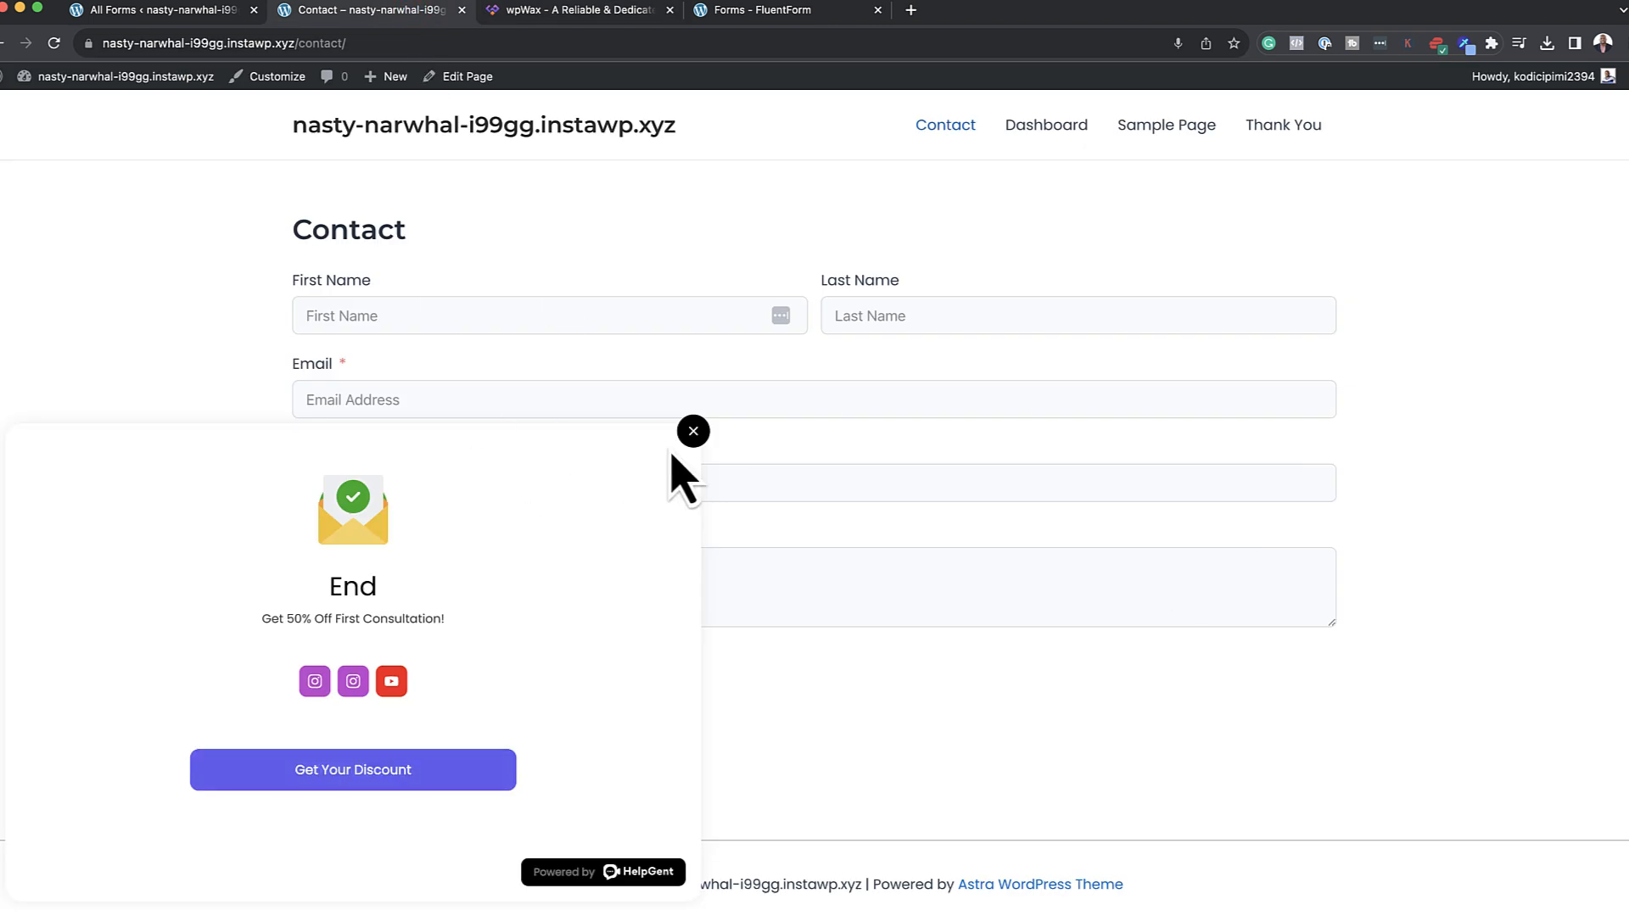
pyautogui.click(693, 431)
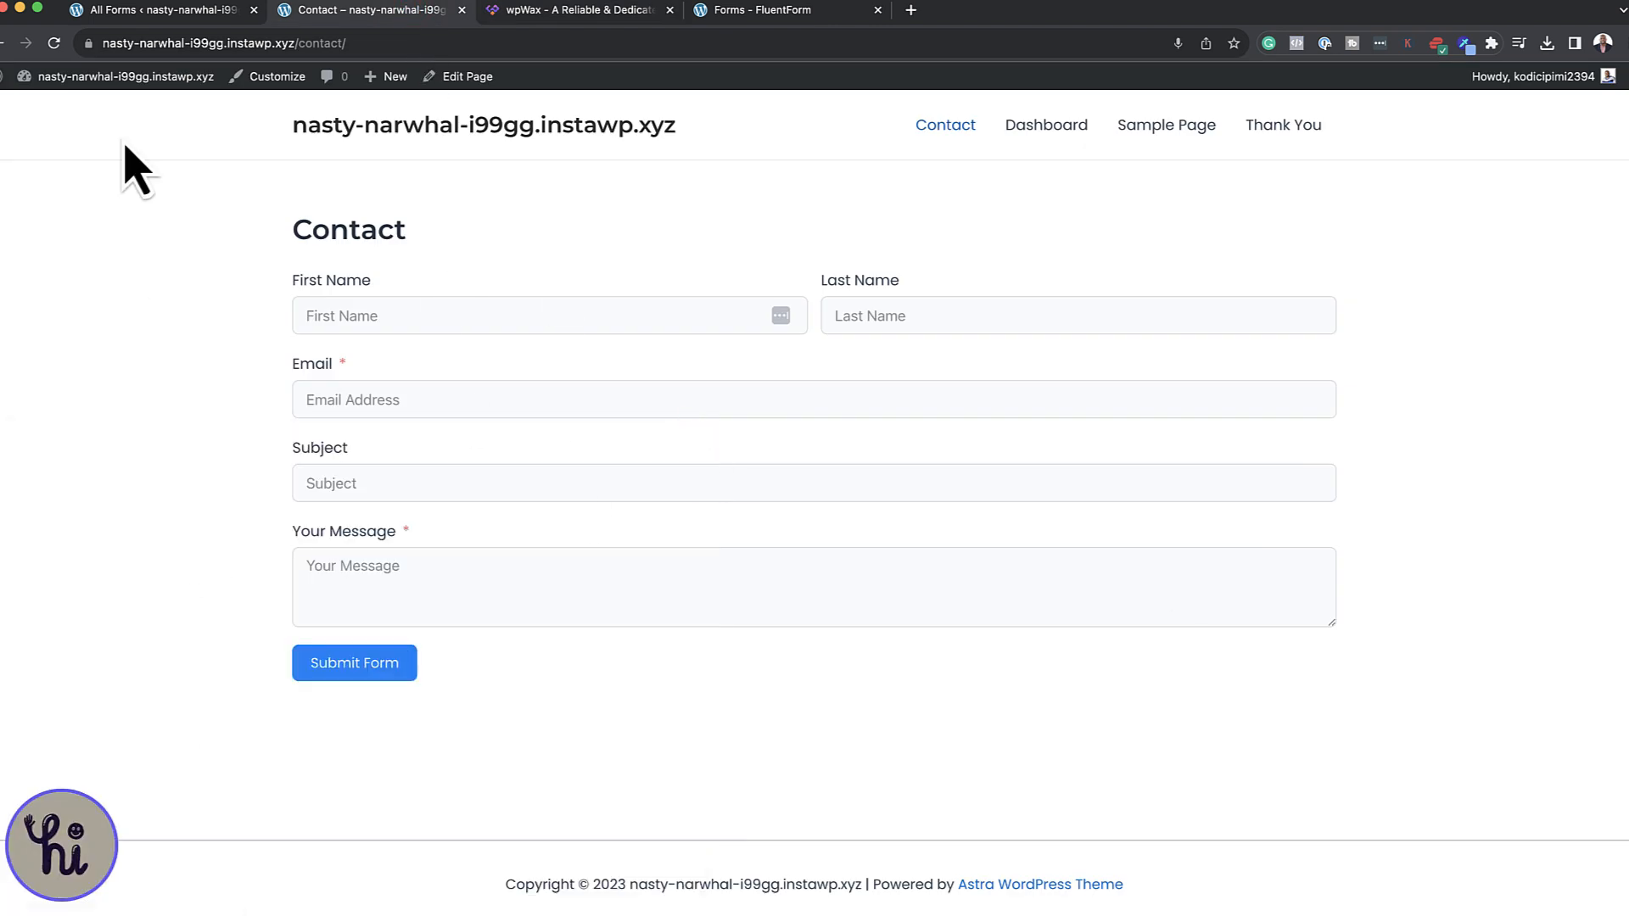
pyautogui.click(170, 12)
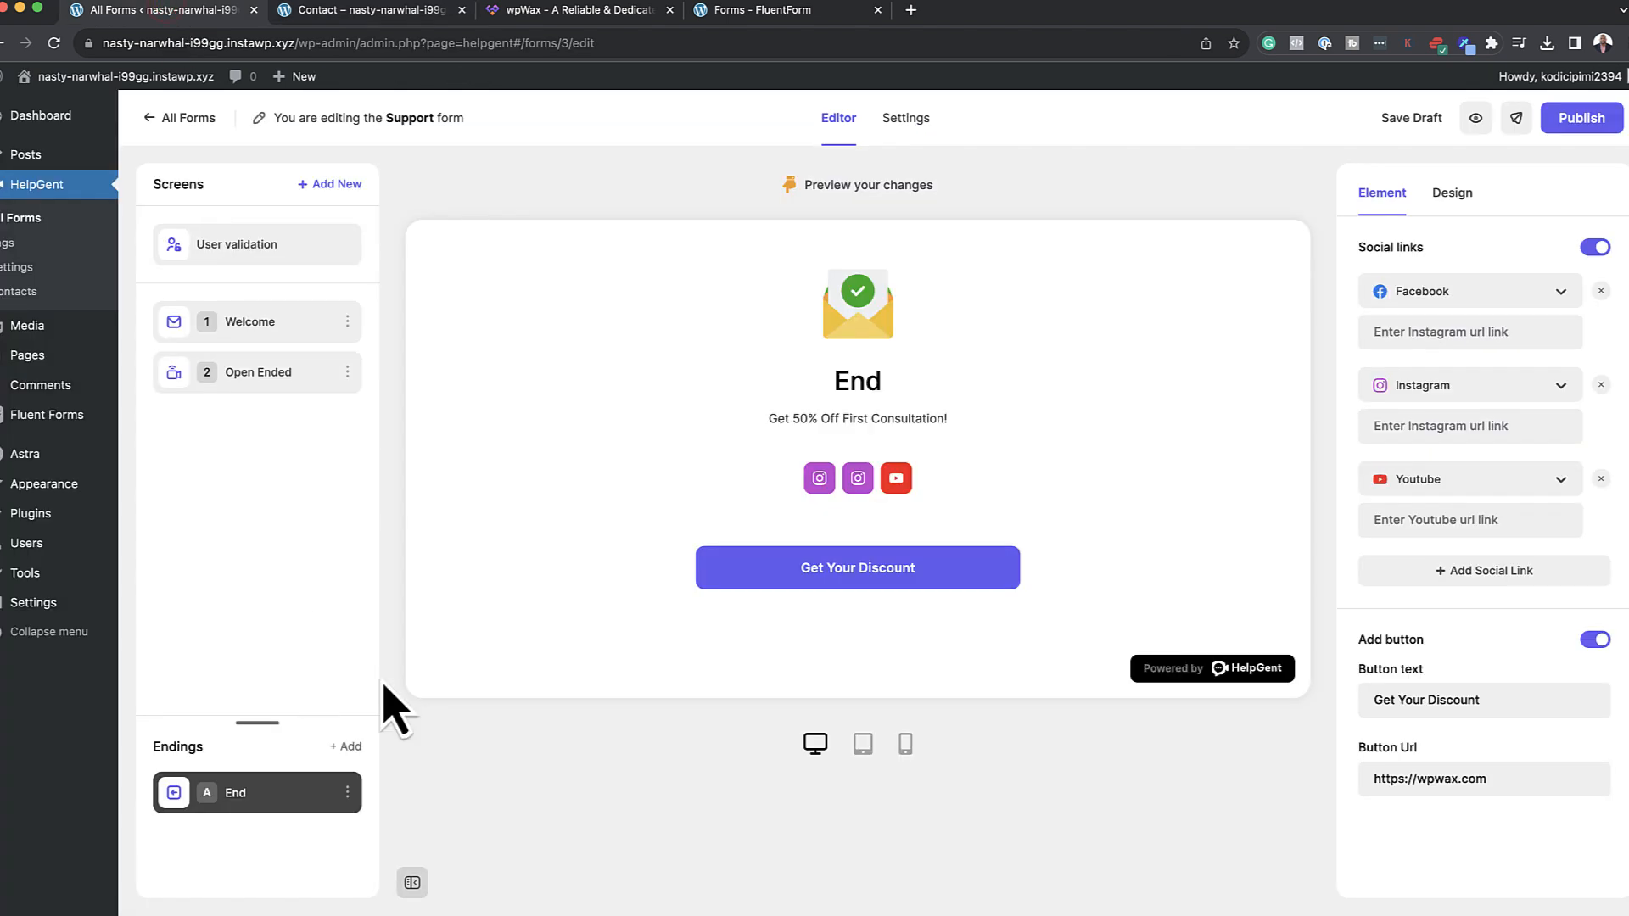
# In the form settings, make the form bubble a tall rectangle positioned on the right
pyautogui.click(905, 118)
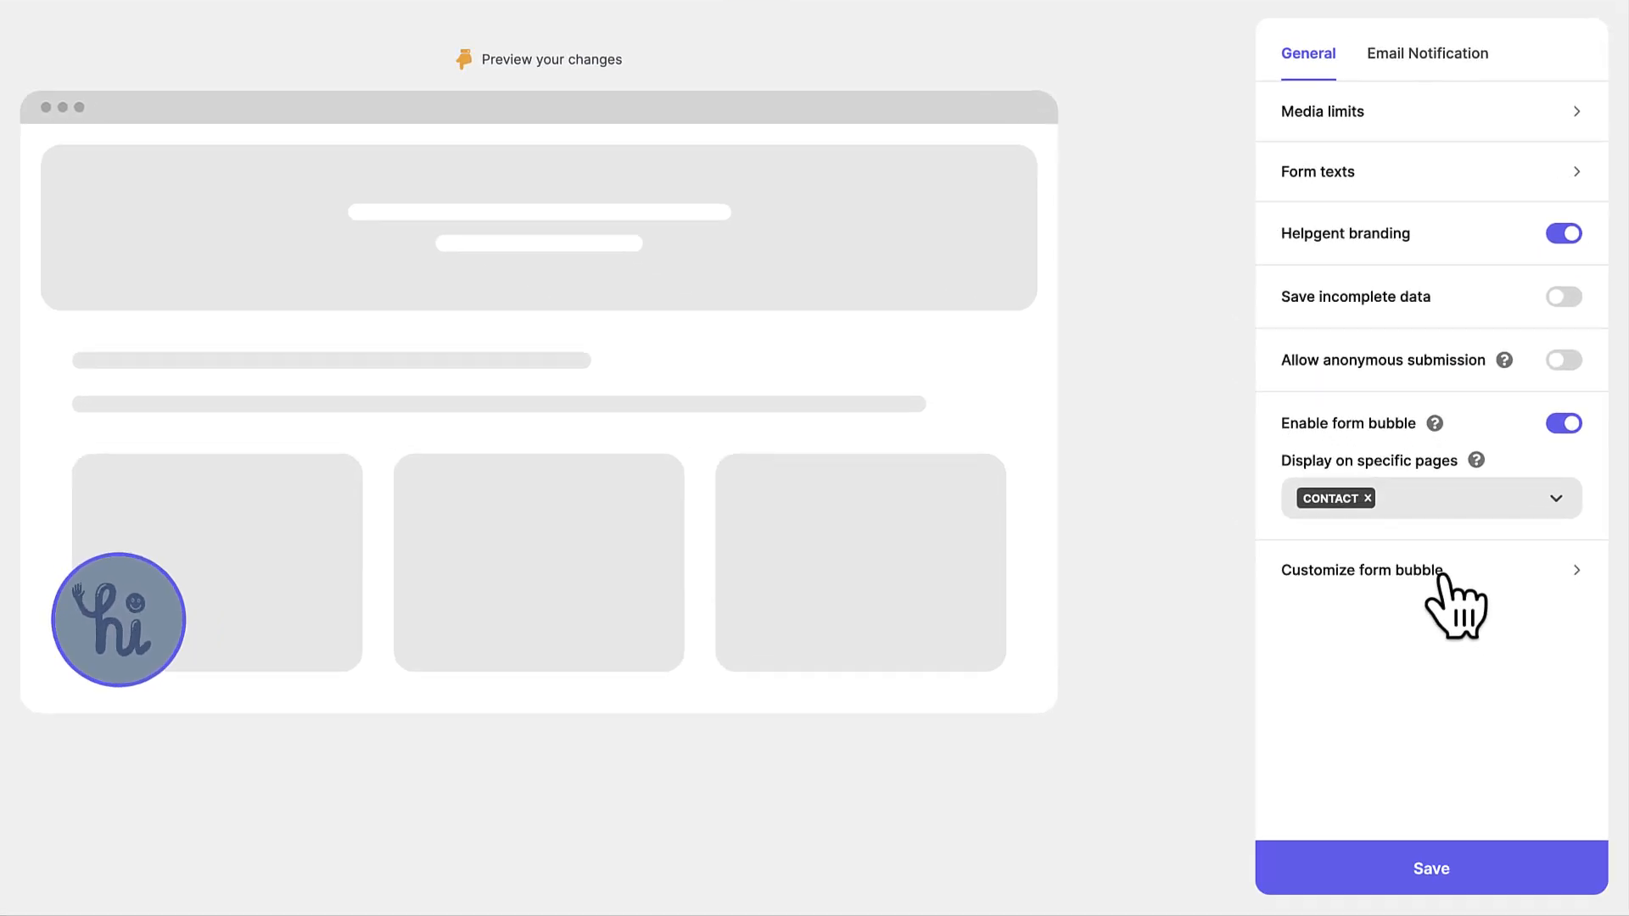
pyautogui.click(1439, 571)
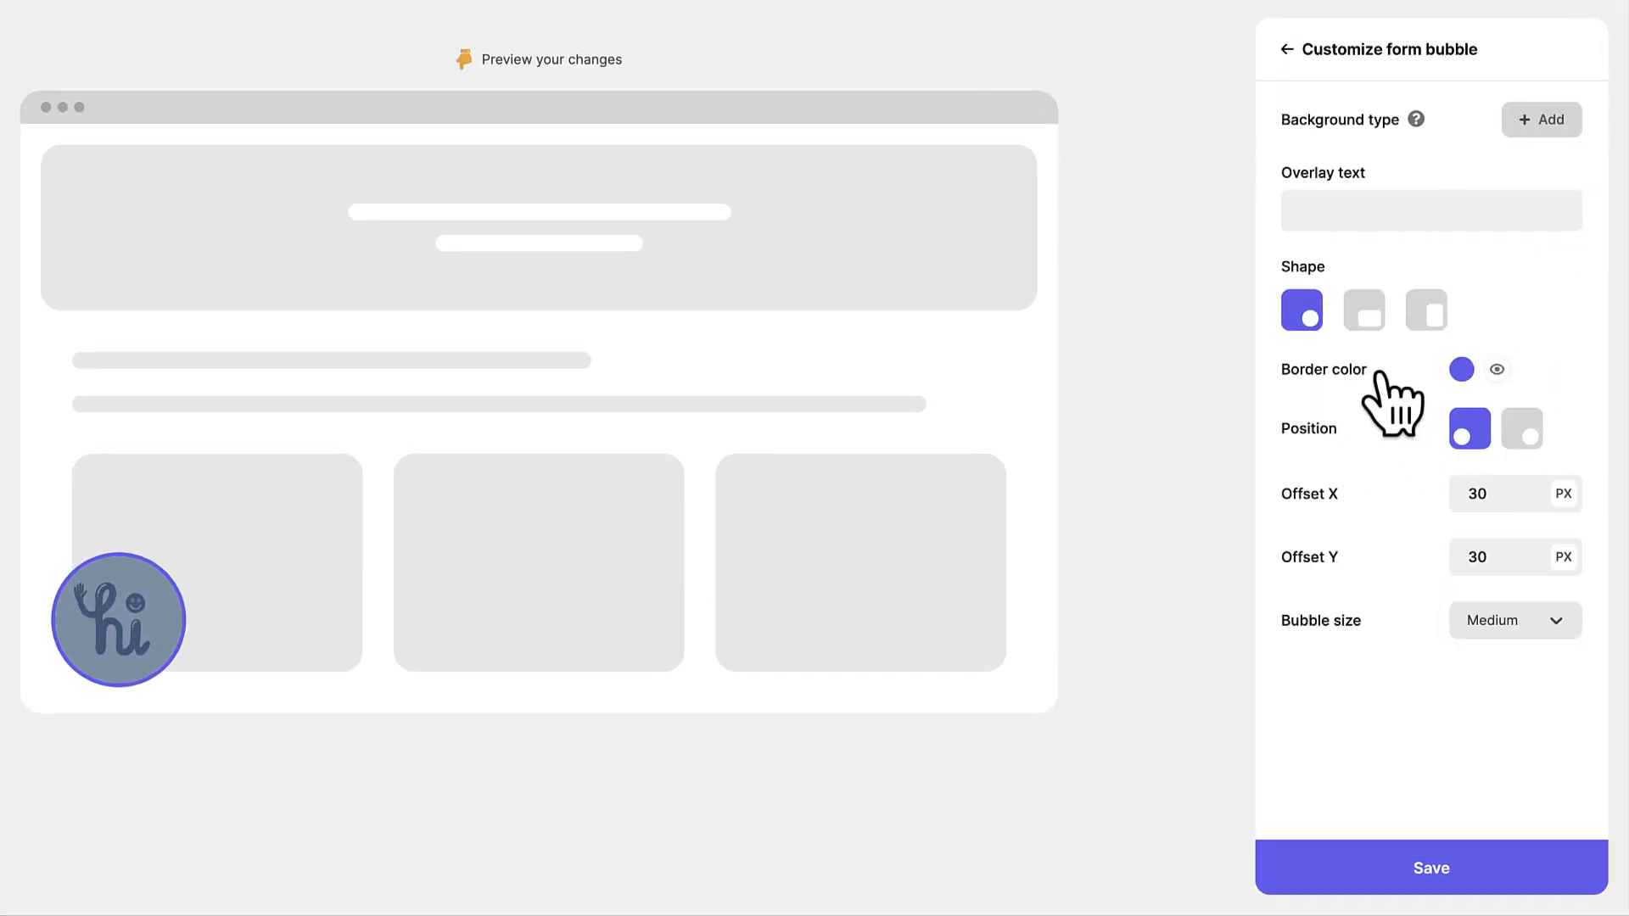
pyautogui.click(1368, 316)
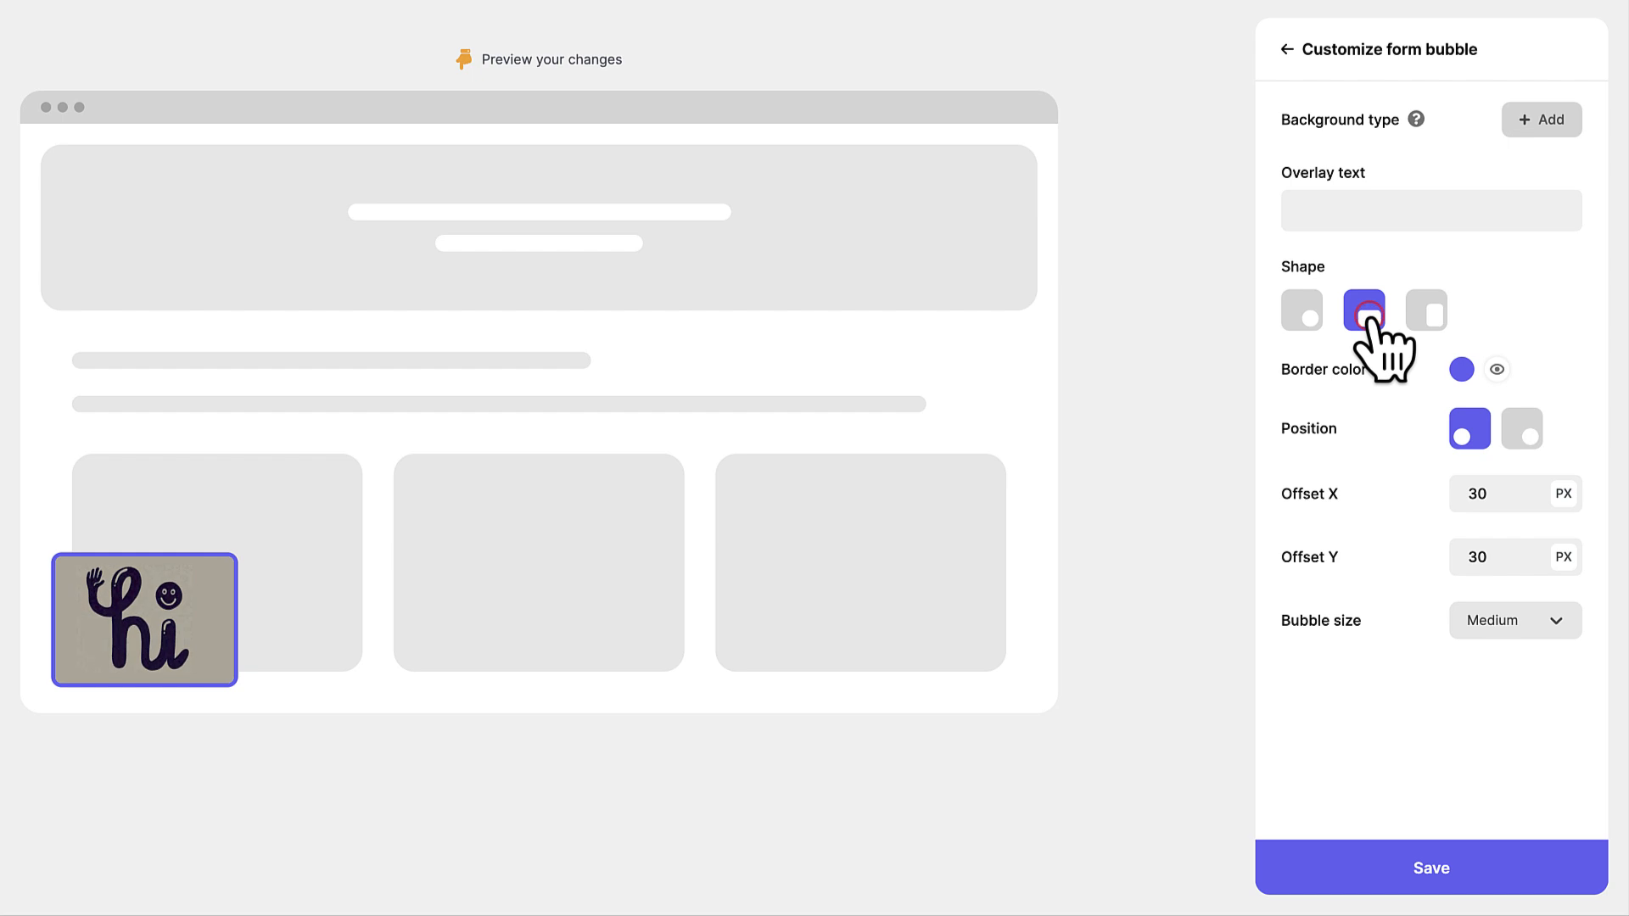
pyautogui.click(1431, 313)
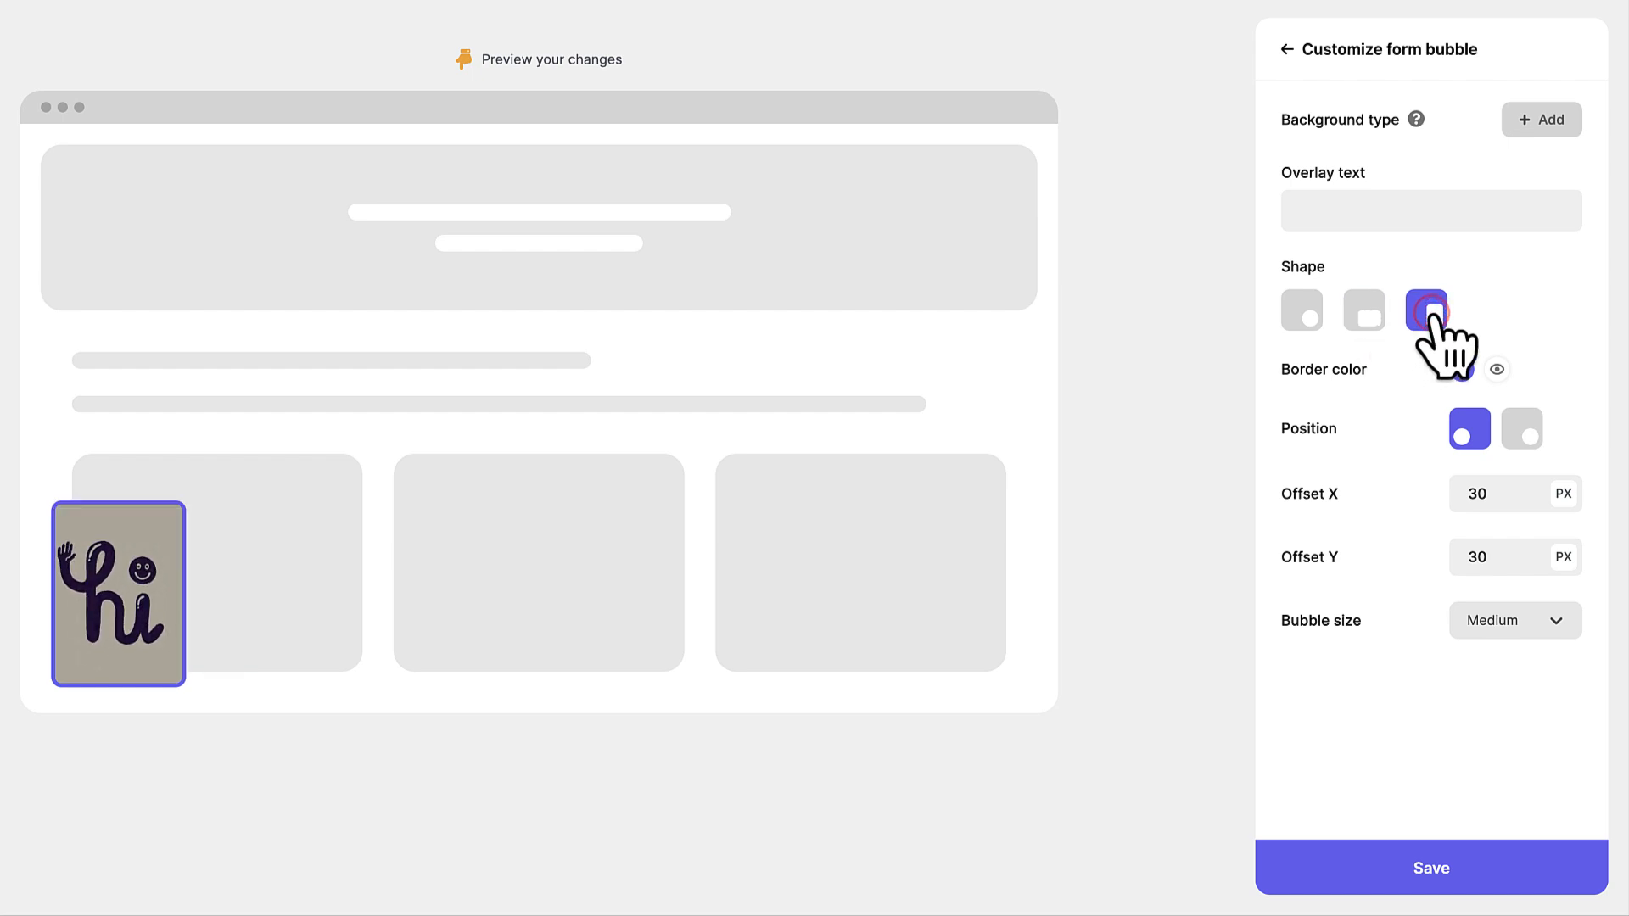
pyautogui.click(1523, 434)
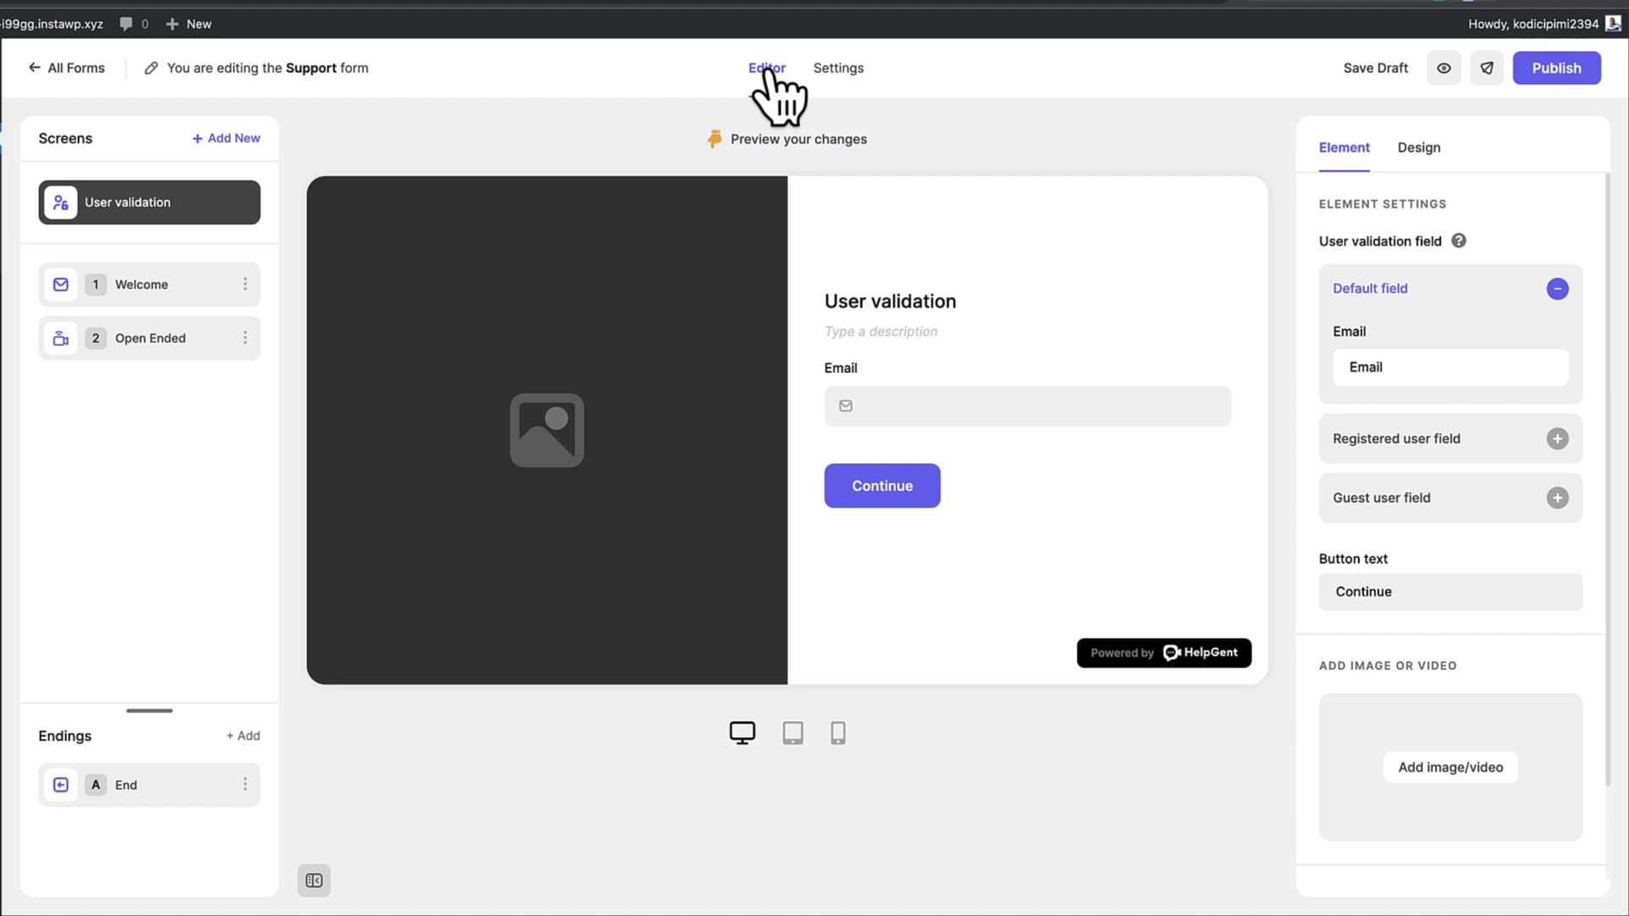
# Set the User validation screen's label text to #383838 and its button colour to #47407d
pyautogui.click(1418, 157)
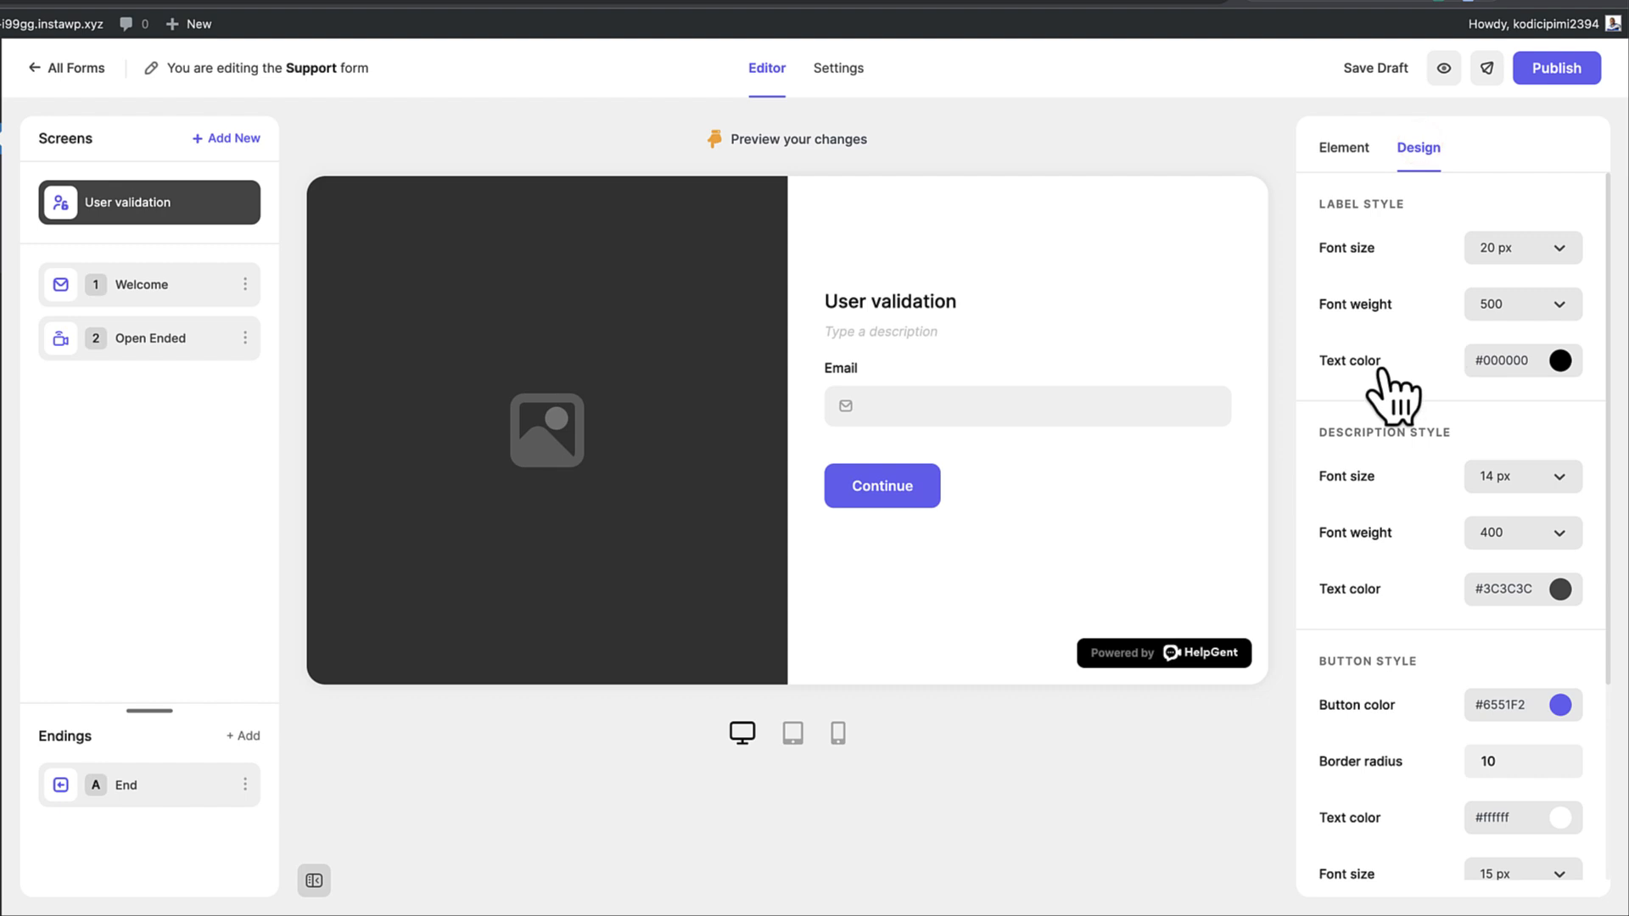
pyautogui.click(1559, 360)
pyautogui.click(1391, 478)
pyautogui.moveTo(1391, 478); pyautogui.dragTo(1380, 477)
pyautogui.click(1342, 395)
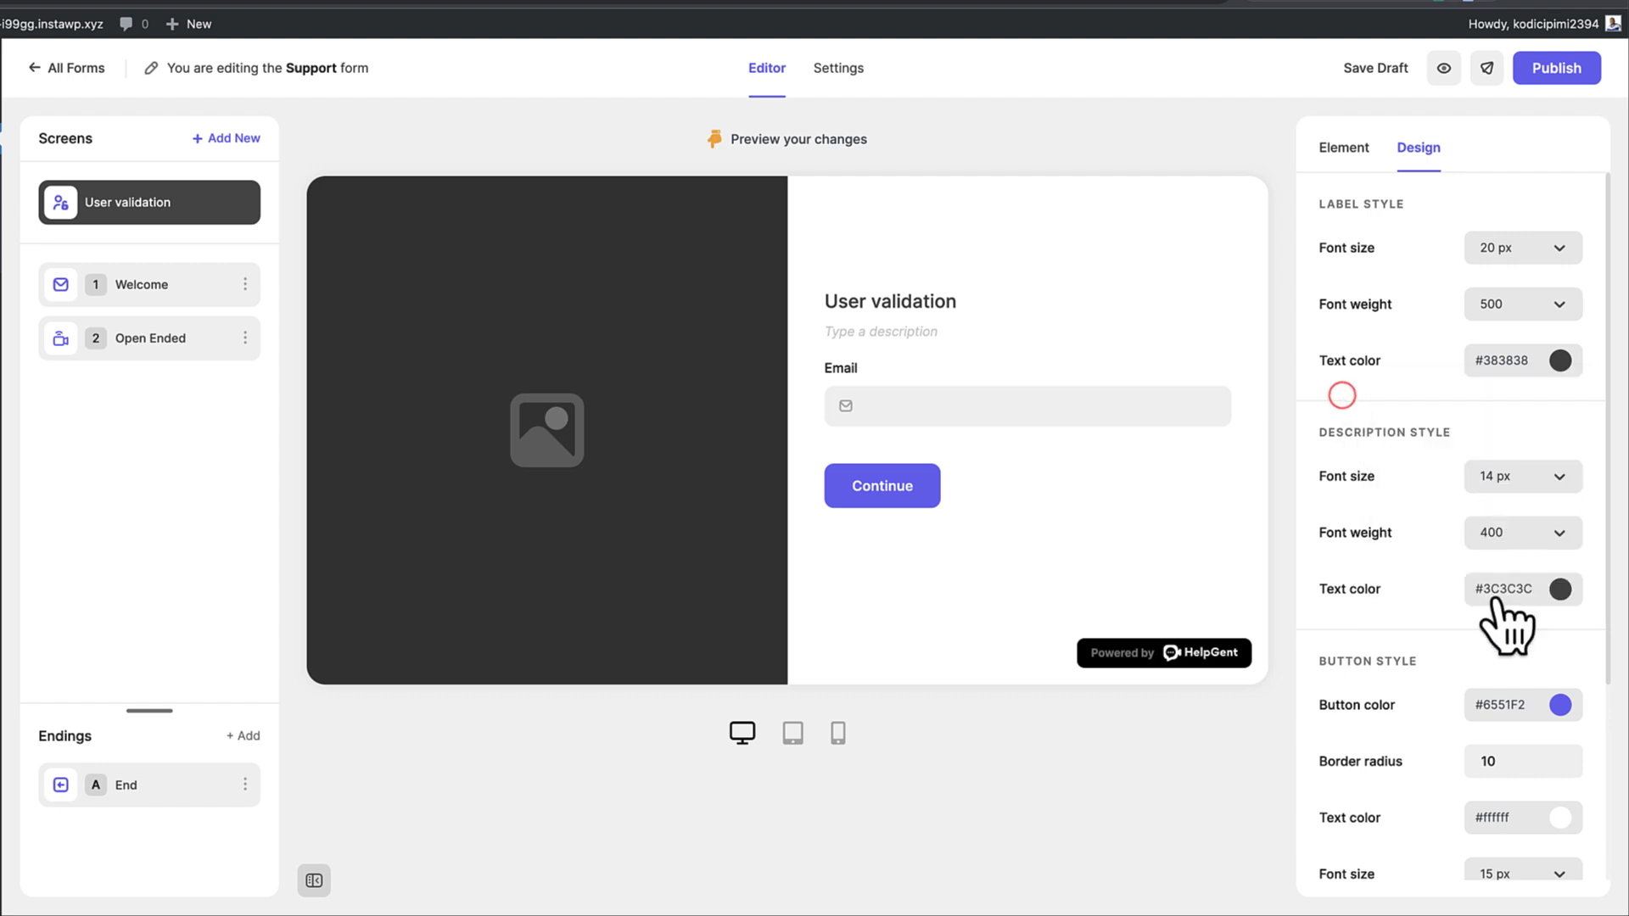
pyautogui.click(1559, 705)
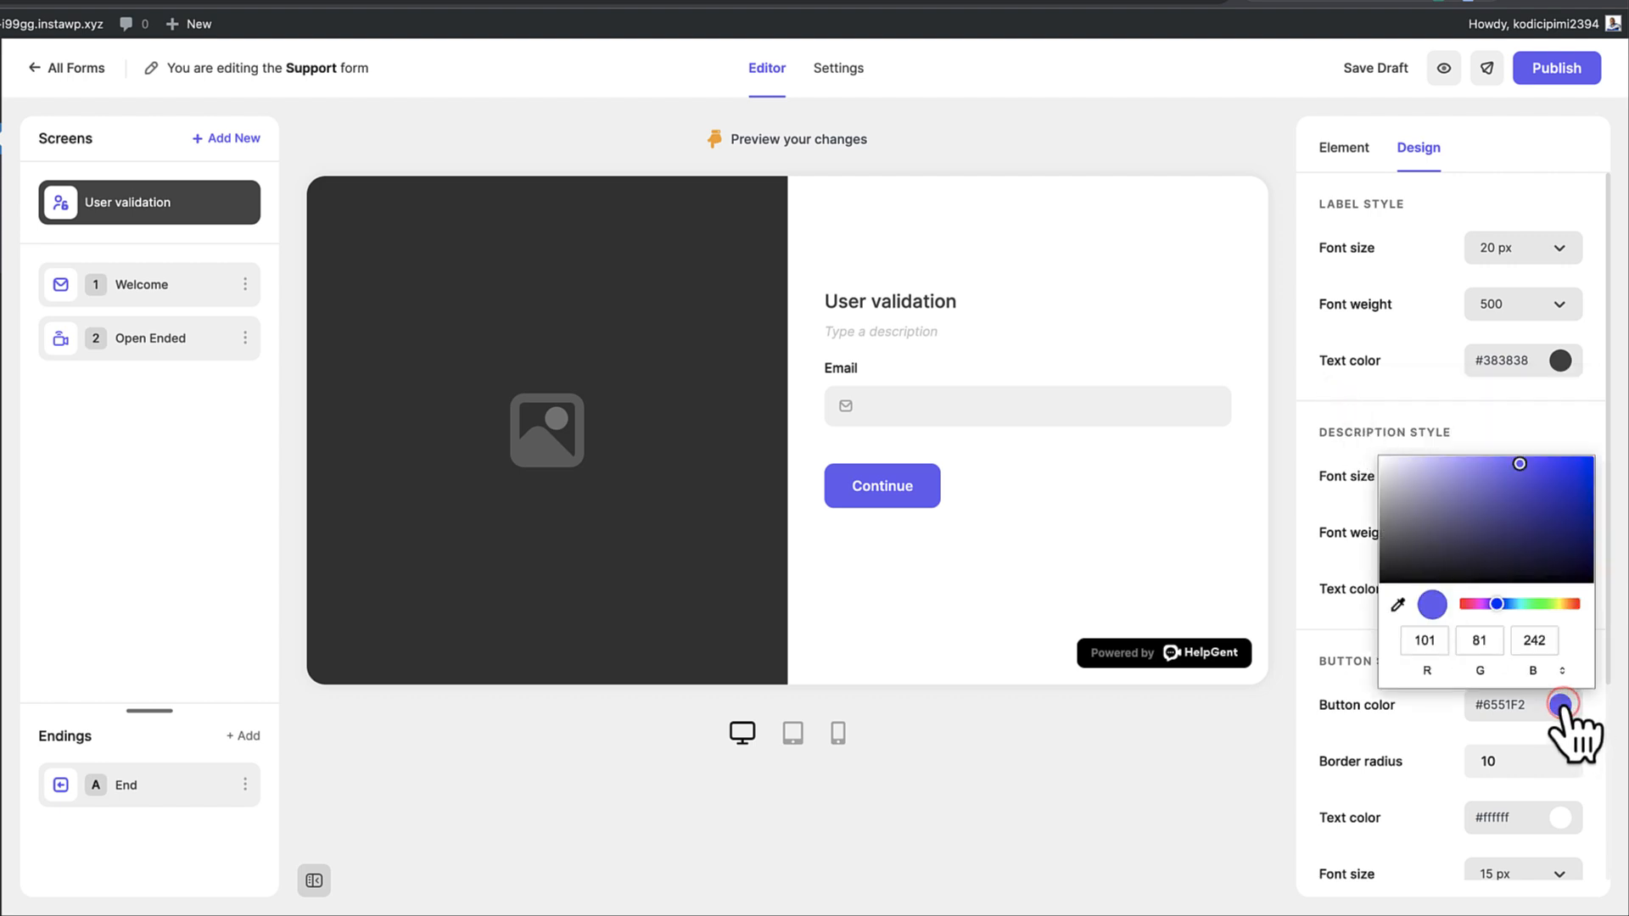
pyautogui.click(1483, 521)
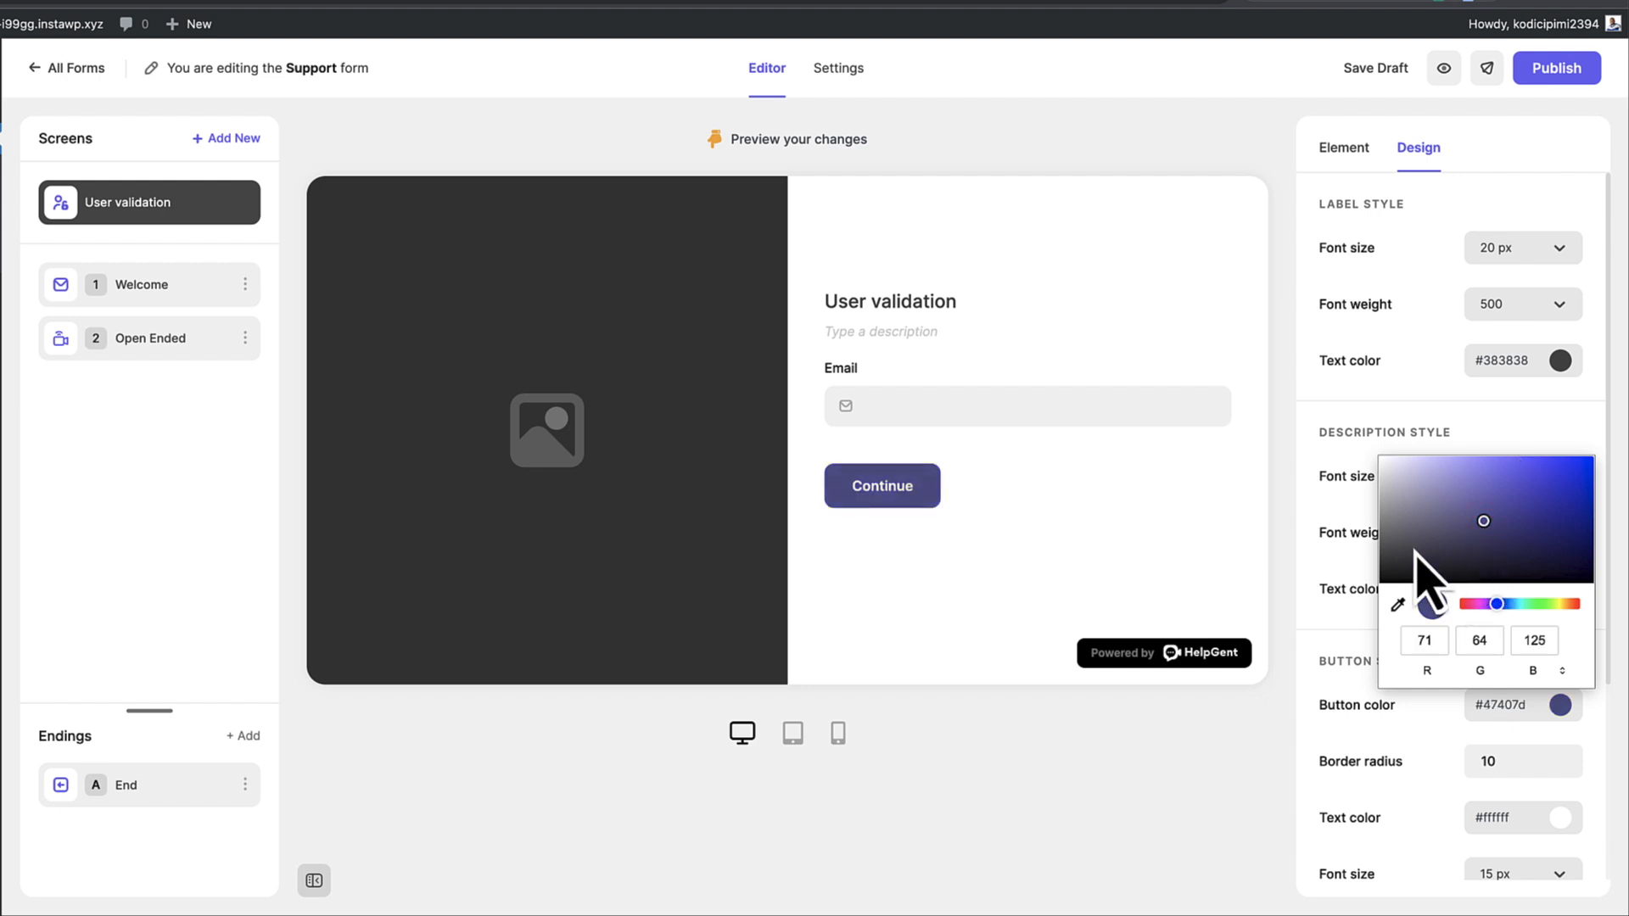
pyautogui.click(1340, 559)
# Add the high-five photo from the Media Library to the User validation screen and publish
pyautogui.scroll(-3, 1518, 678)
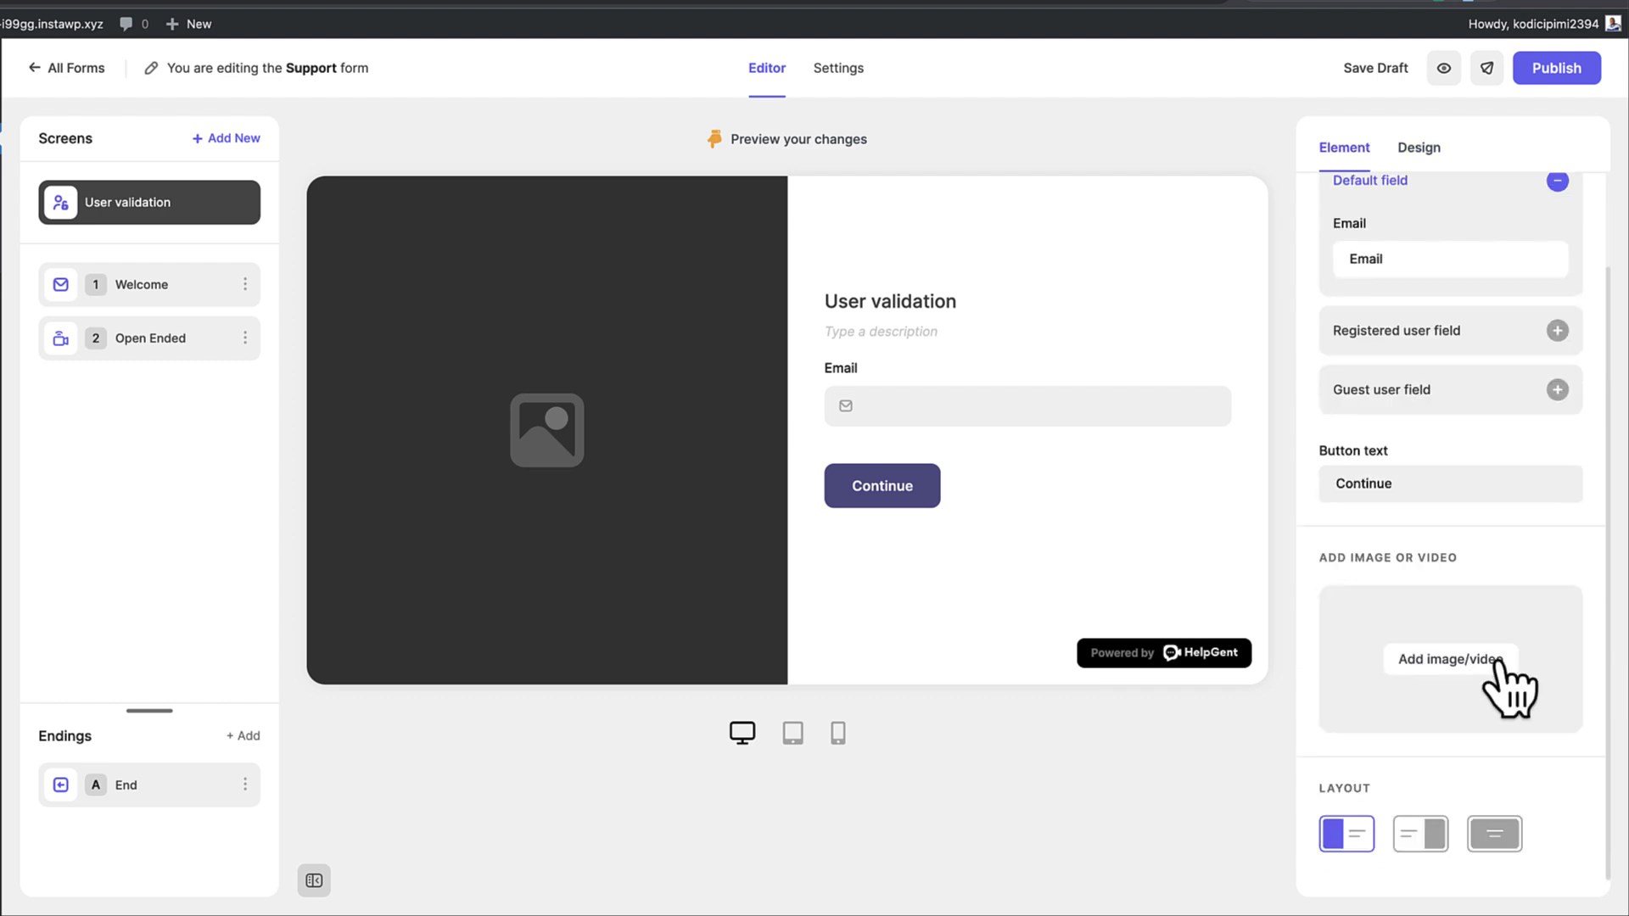
pyautogui.click(1496, 660)
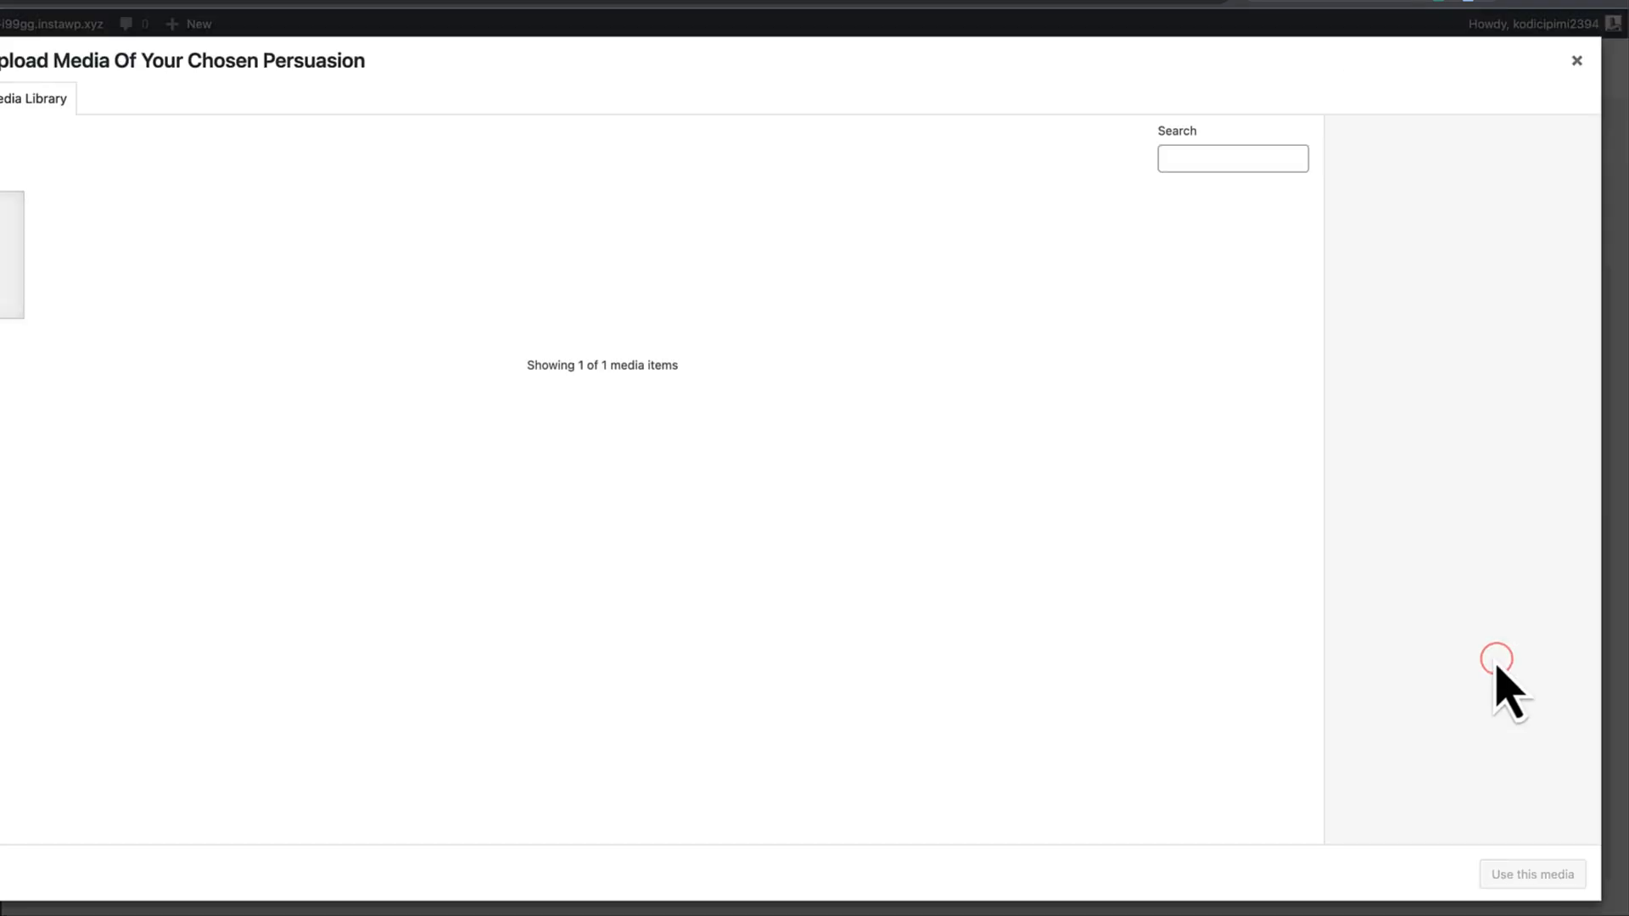
pyautogui.click(12, 254)
pyautogui.click(1532, 874)
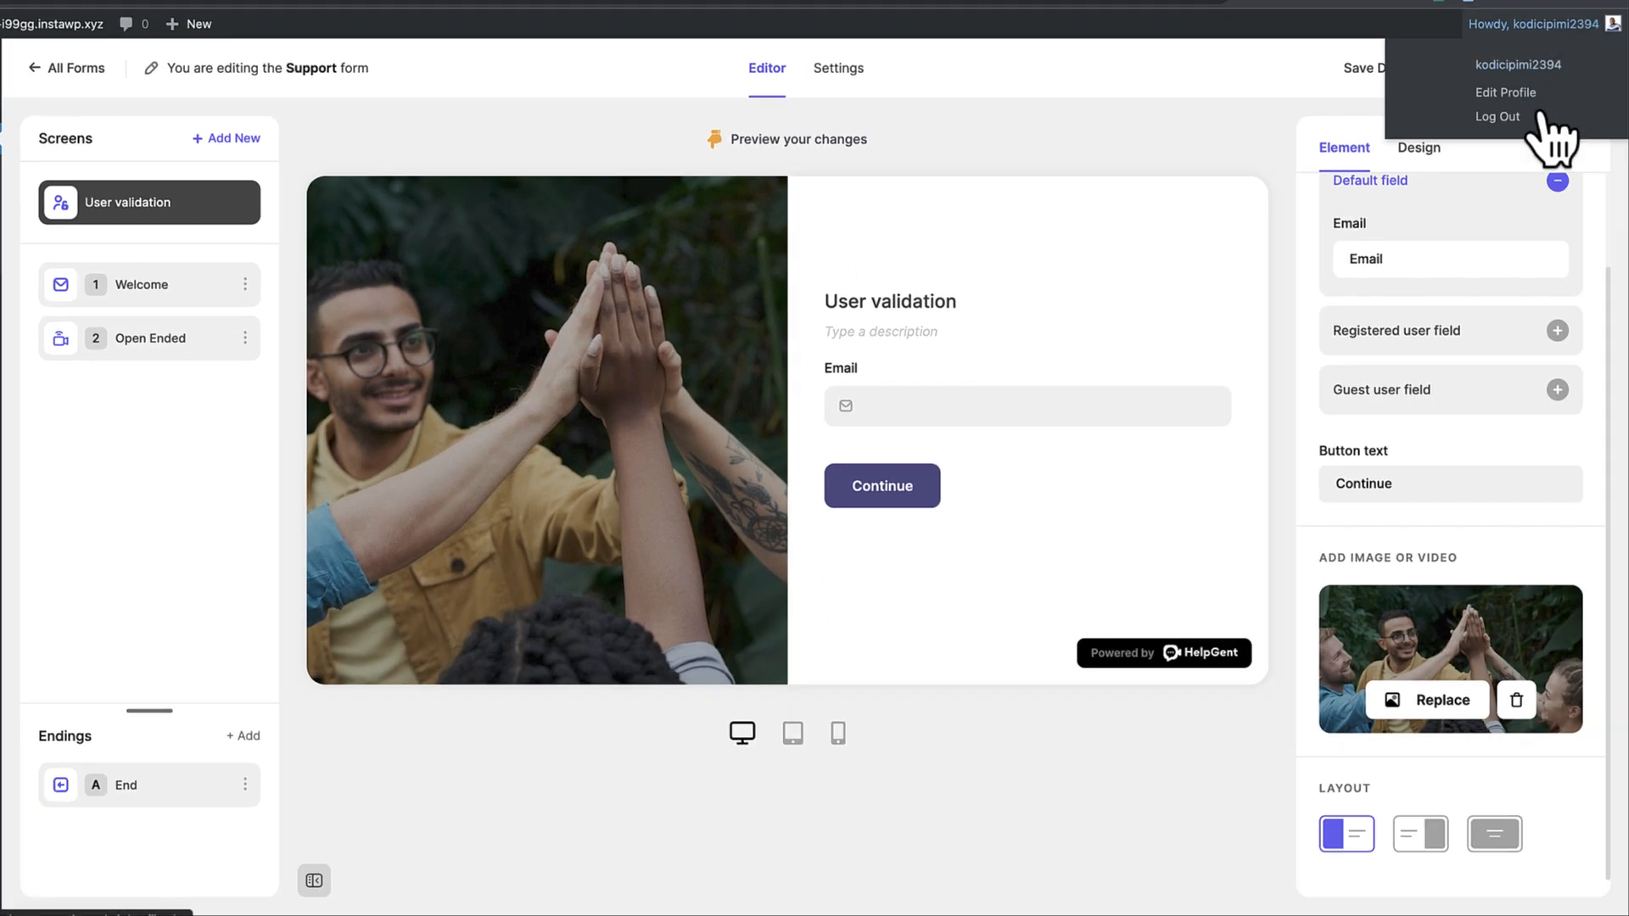
pyautogui.click(1552, 75)
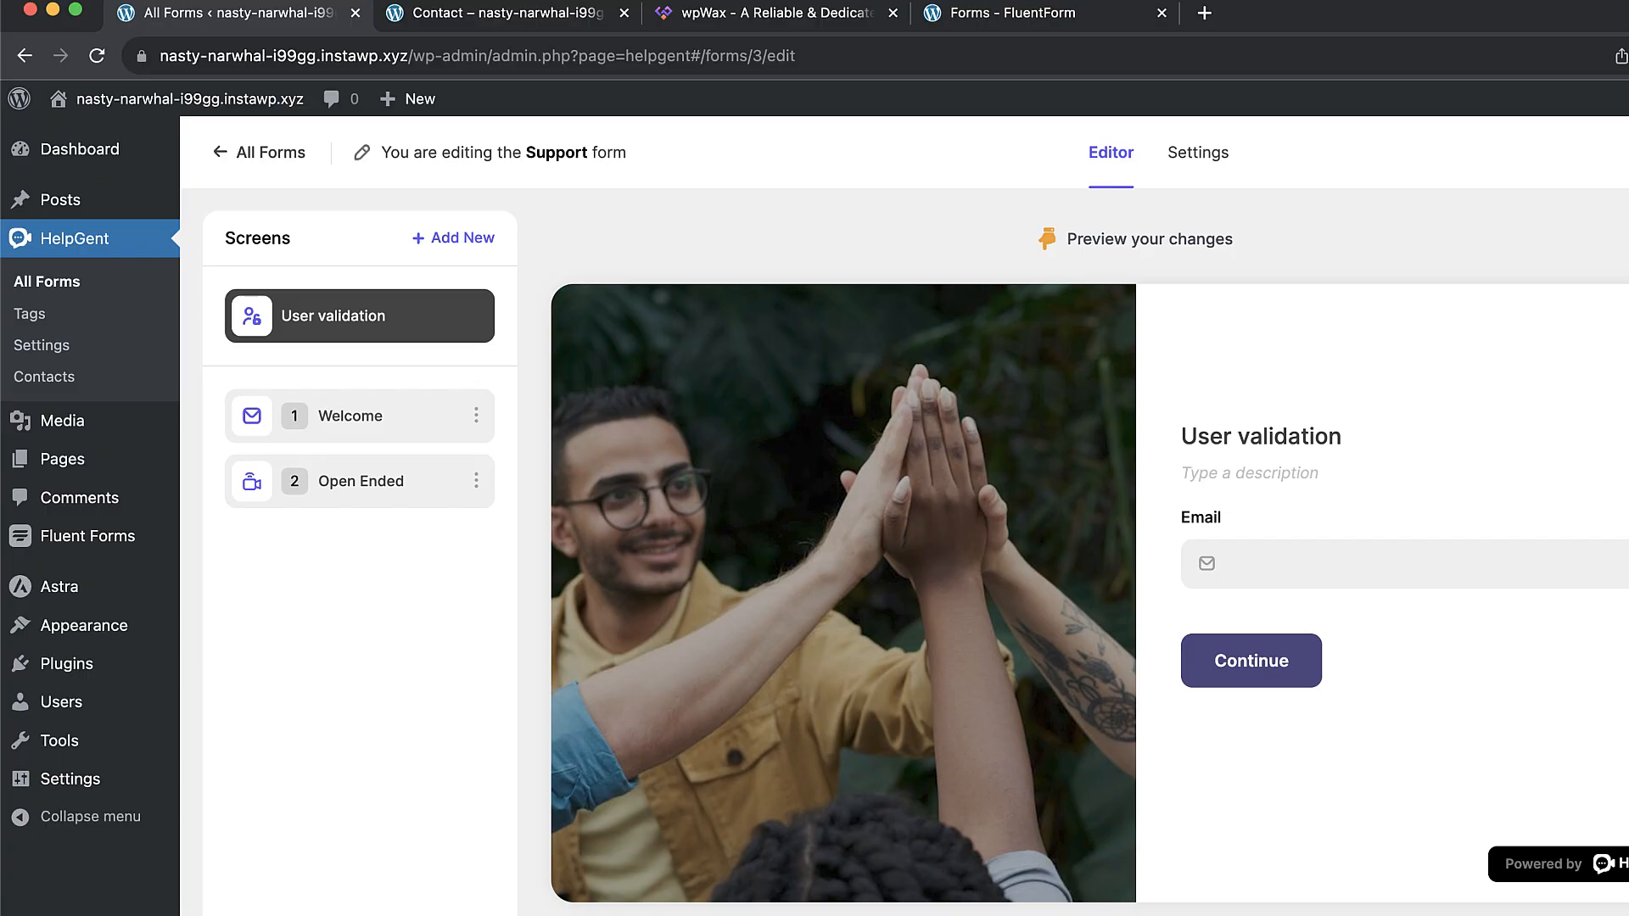
# From All Forms, create a new form from scratch, producing My Form
pyautogui.click(77, 283)
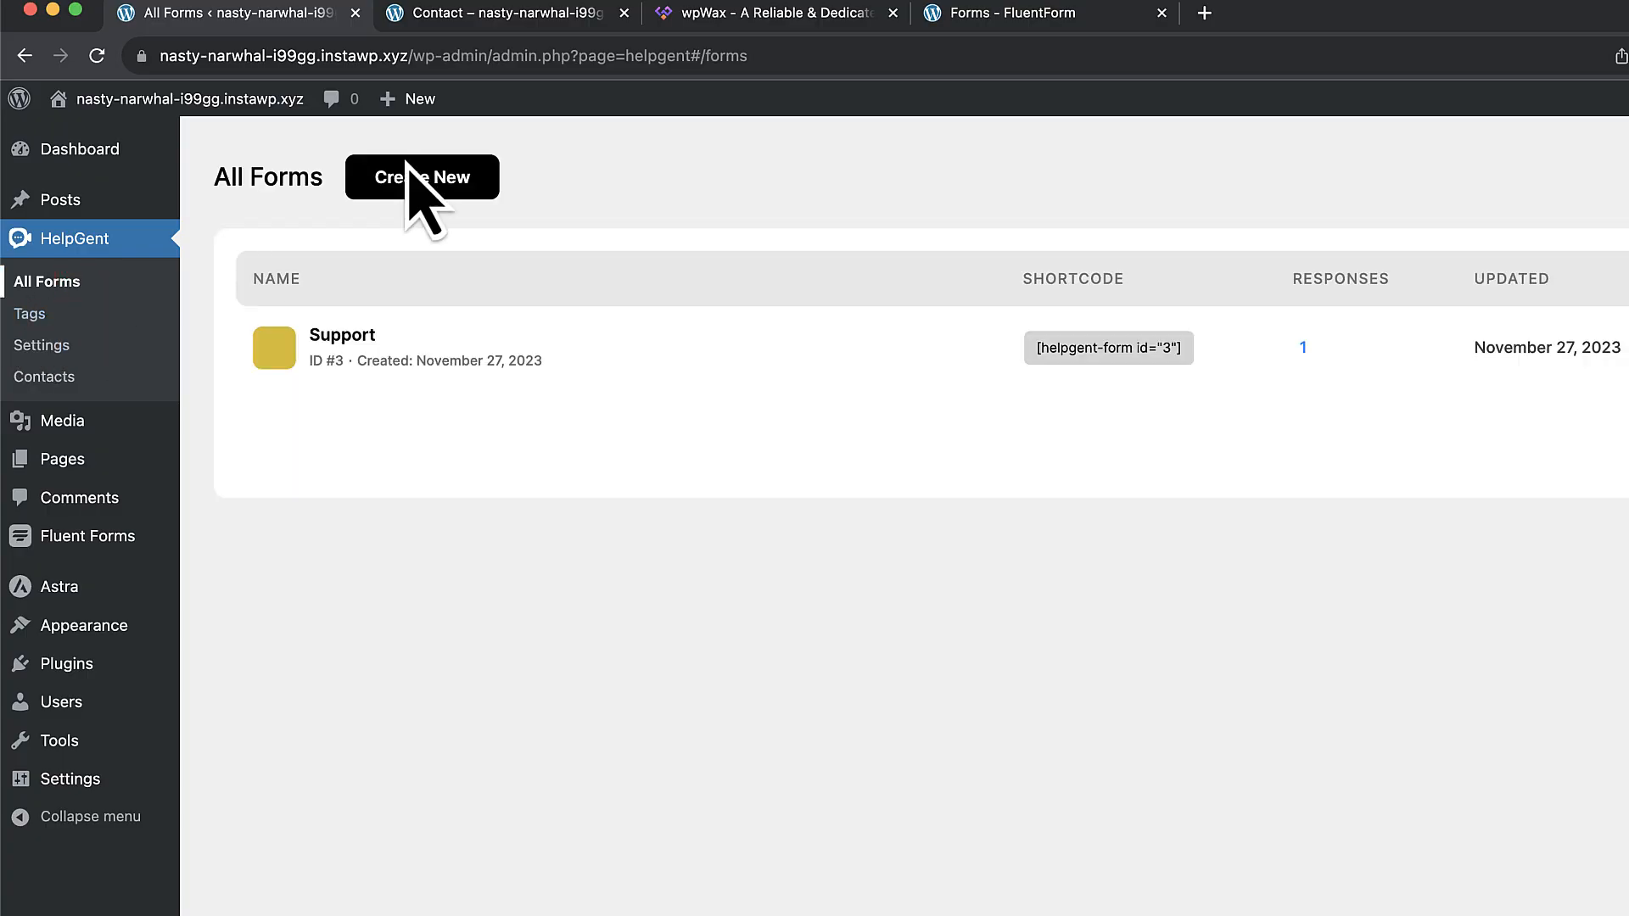
pyautogui.click(464, 173)
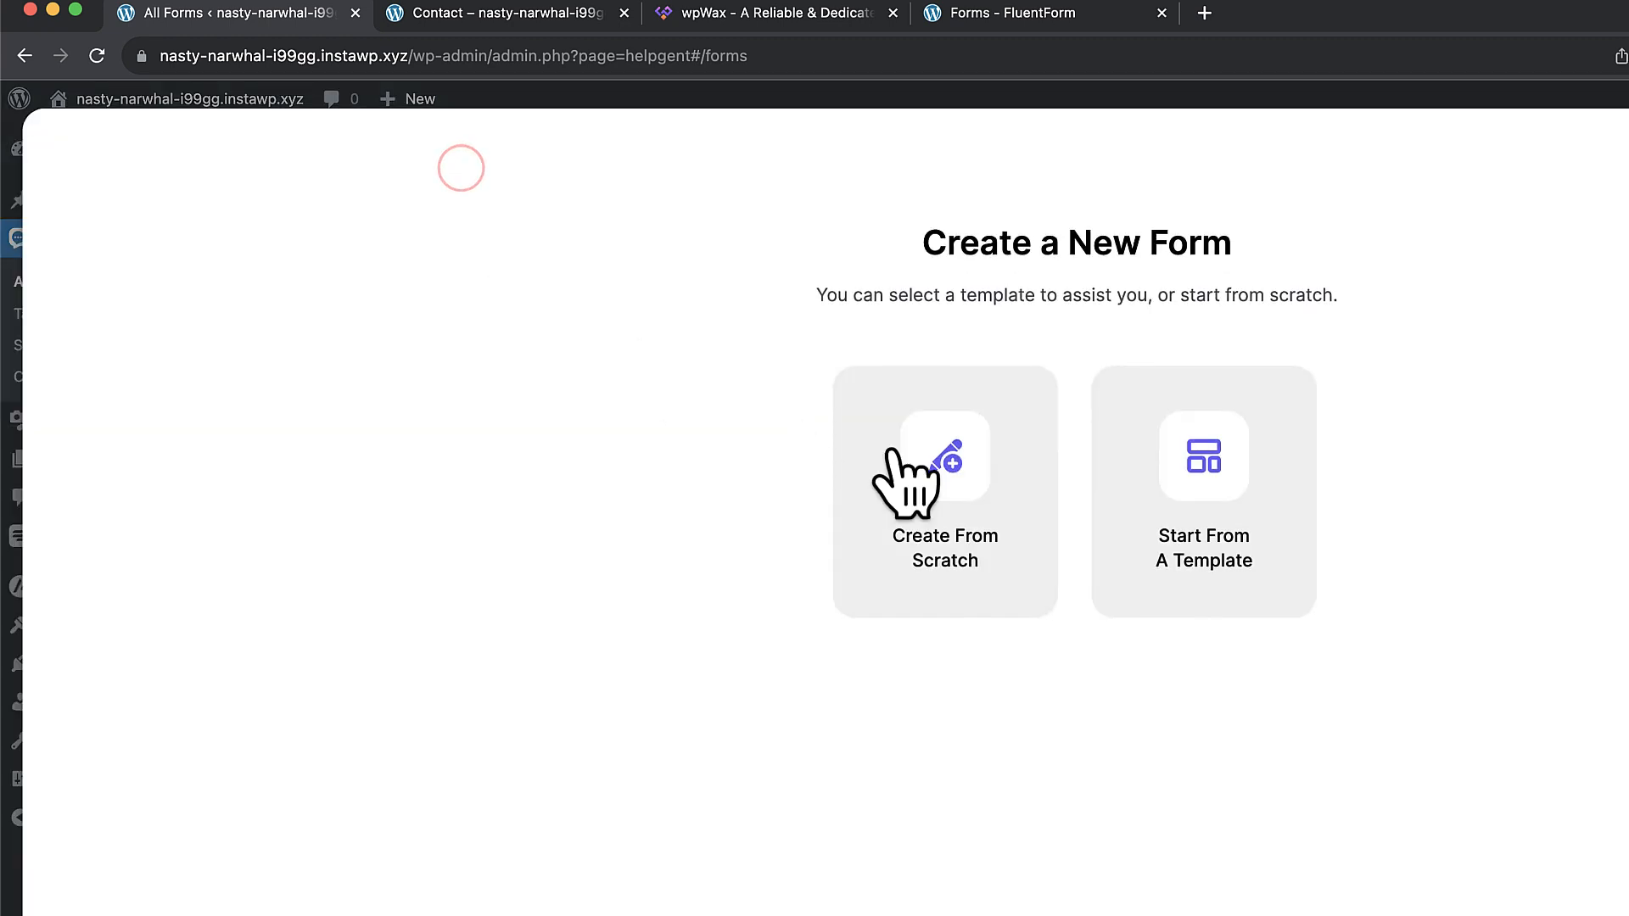
pyautogui.click(957, 470)
pyautogui.click(984, 526)
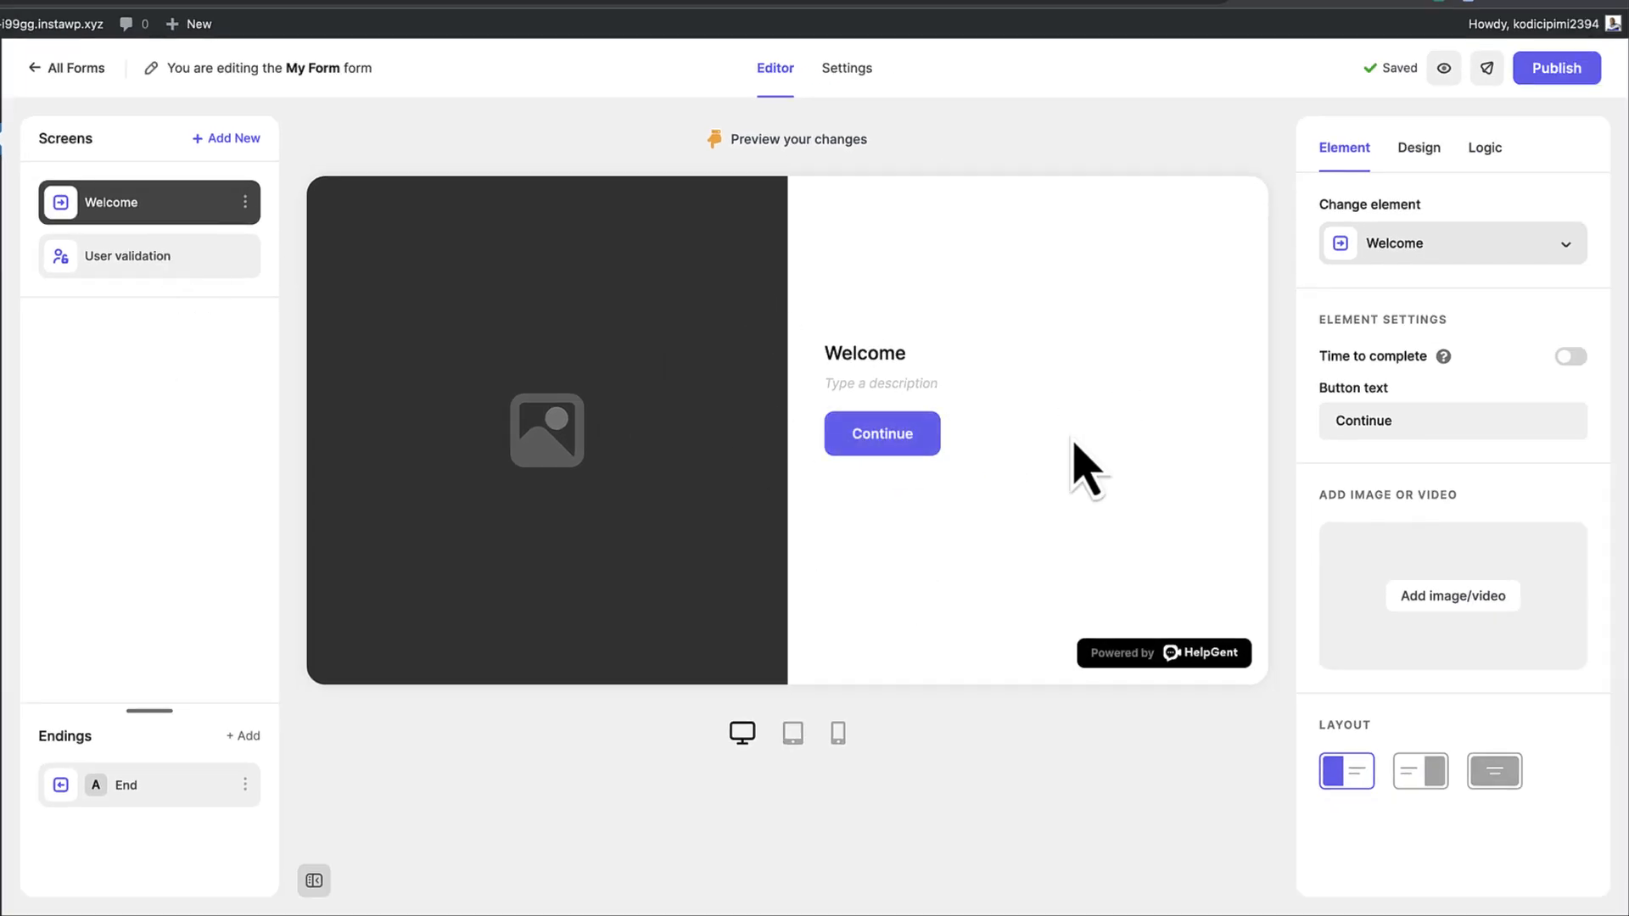
# Add a Number question screen using the high-five photo as a full background layout
pyautogui.click(246, 141)
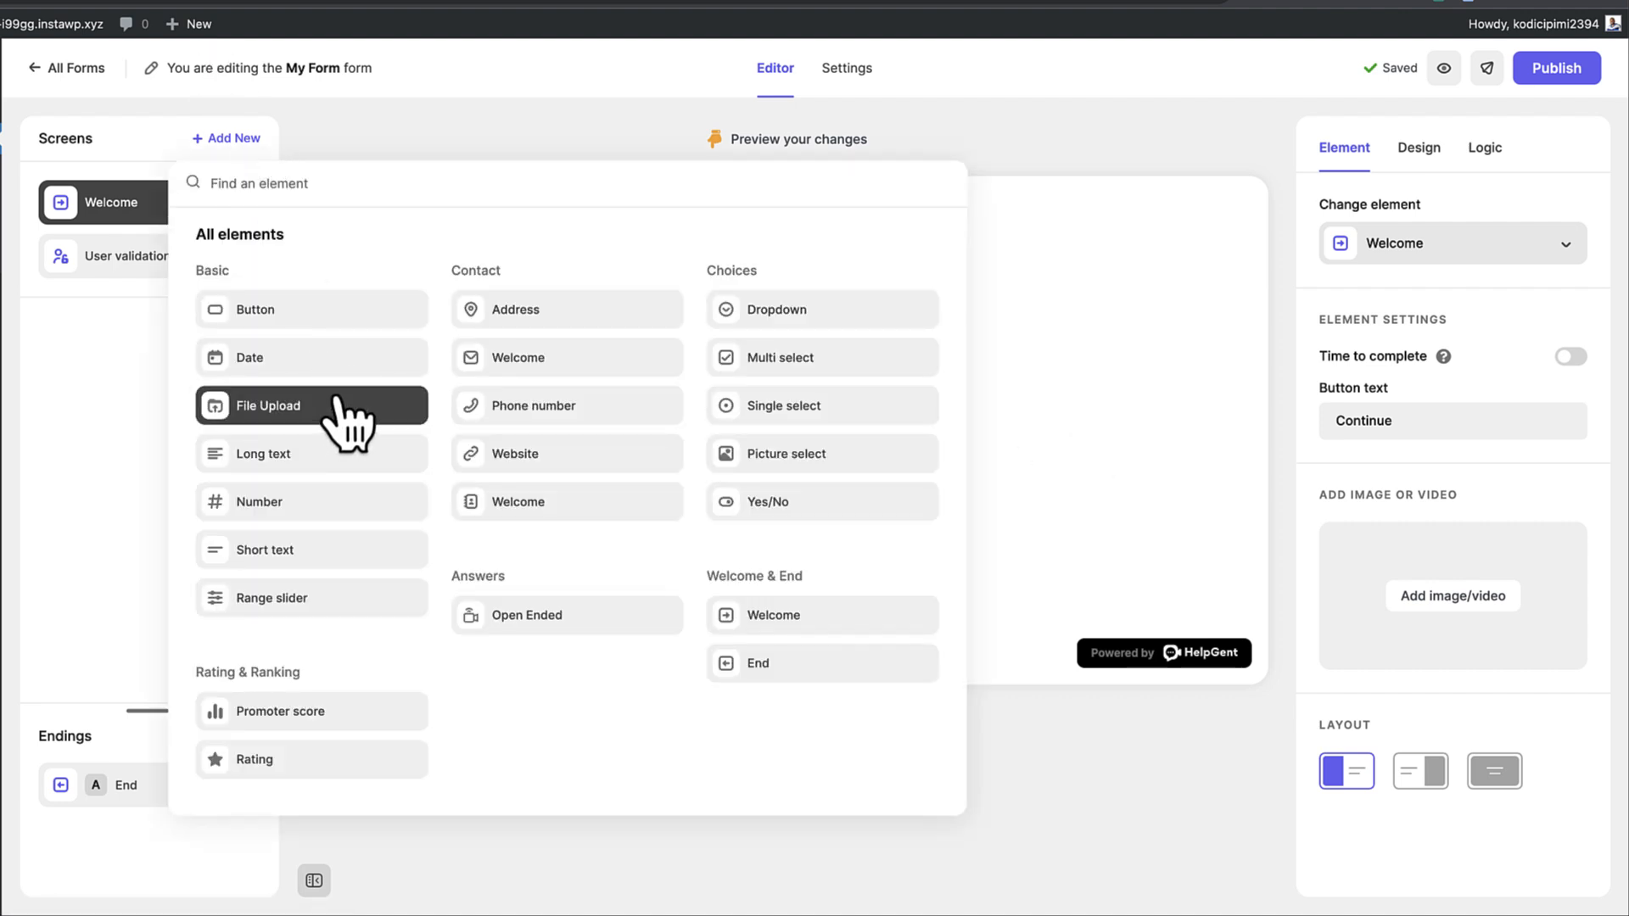
pyautogui.click(293, 502)
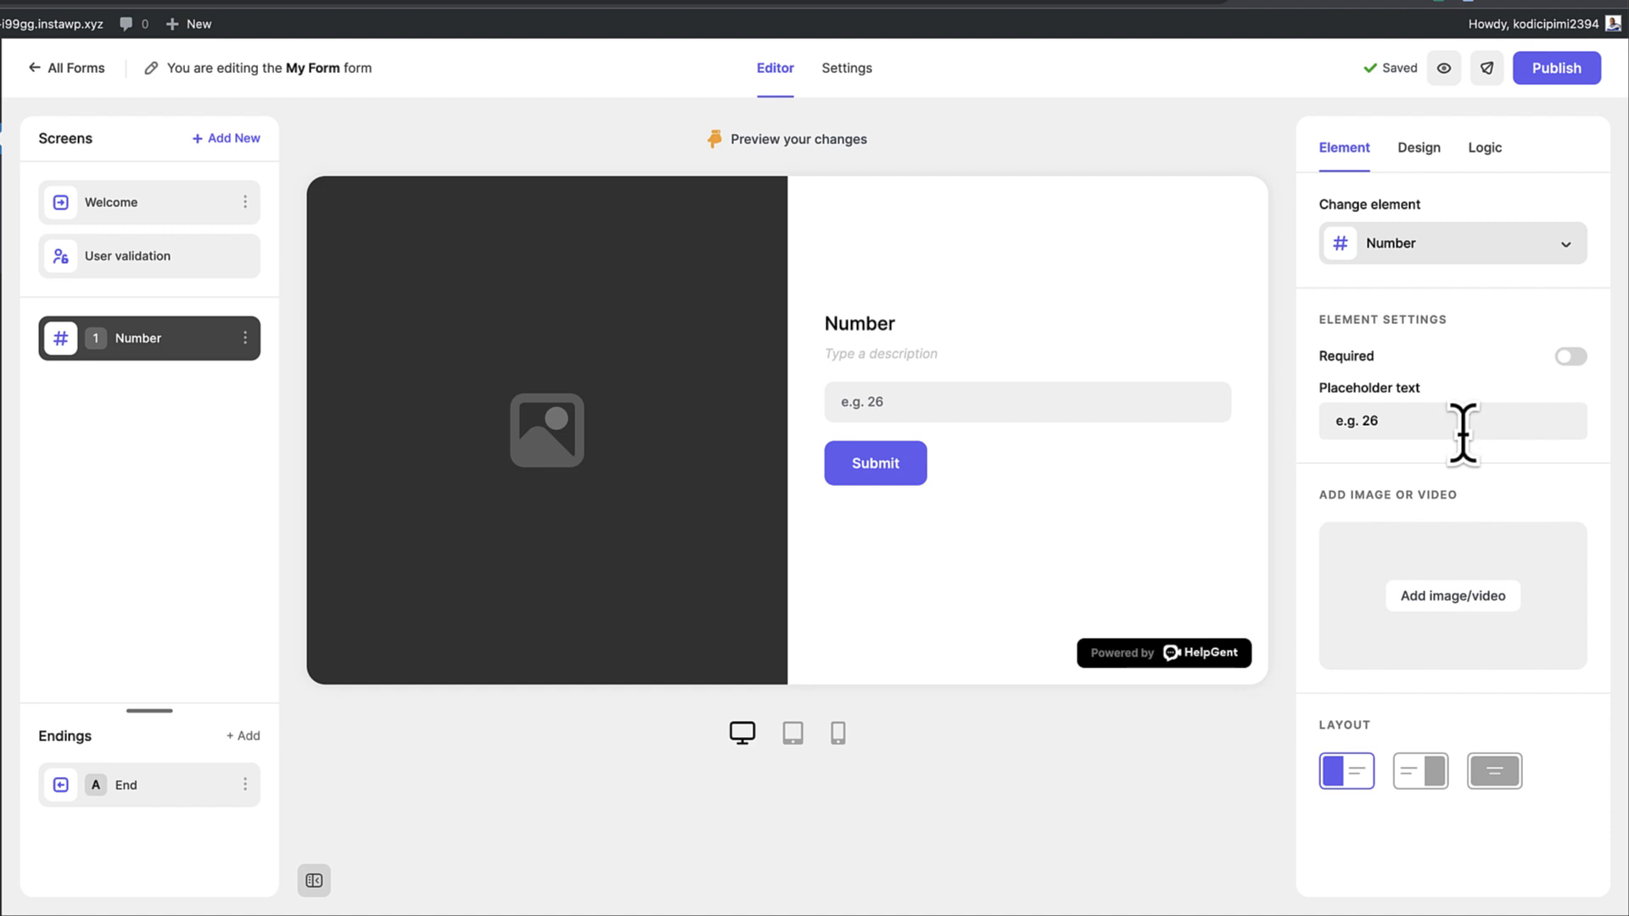
pyautogui.click(1473, 600)
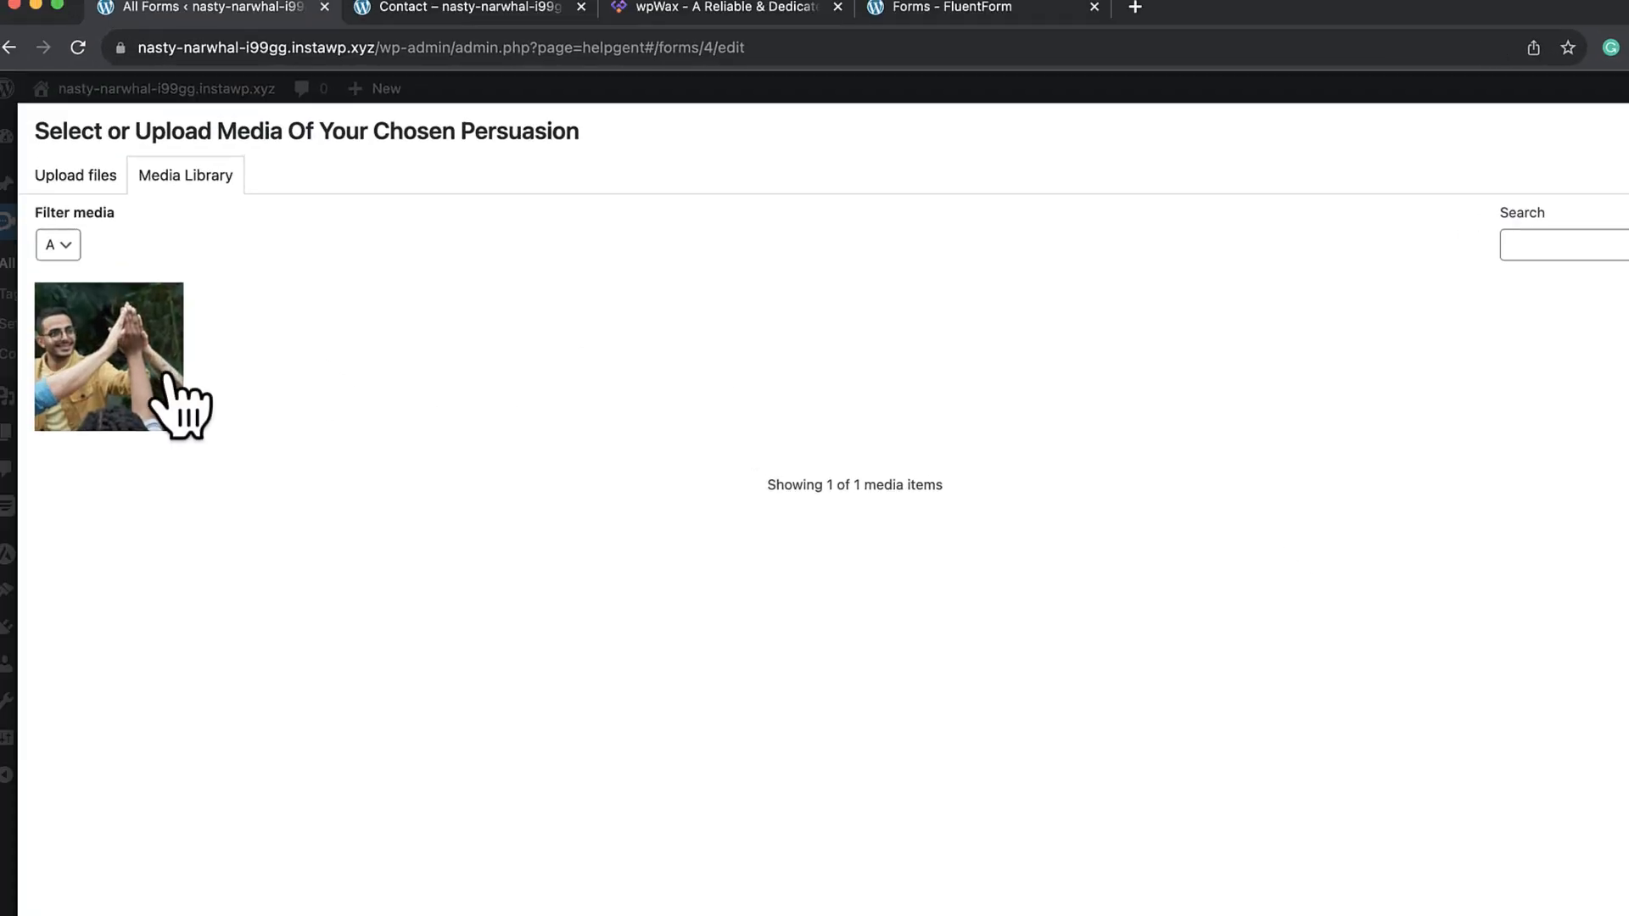
pyautogui.click(137, 374)
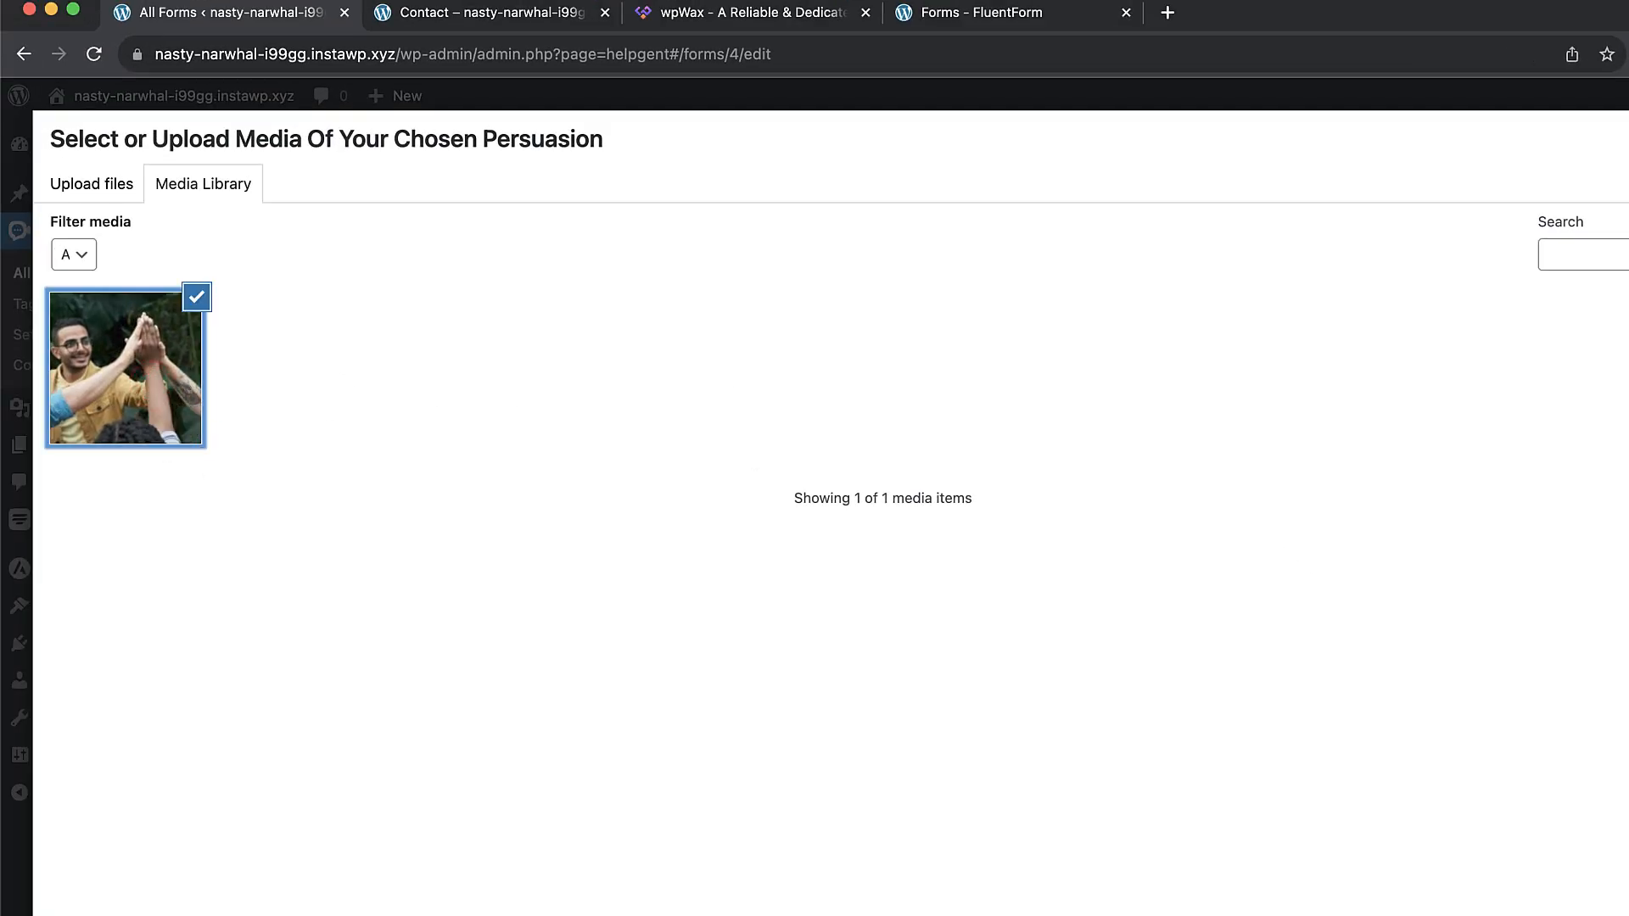
pyautogui.click(1612, 899)
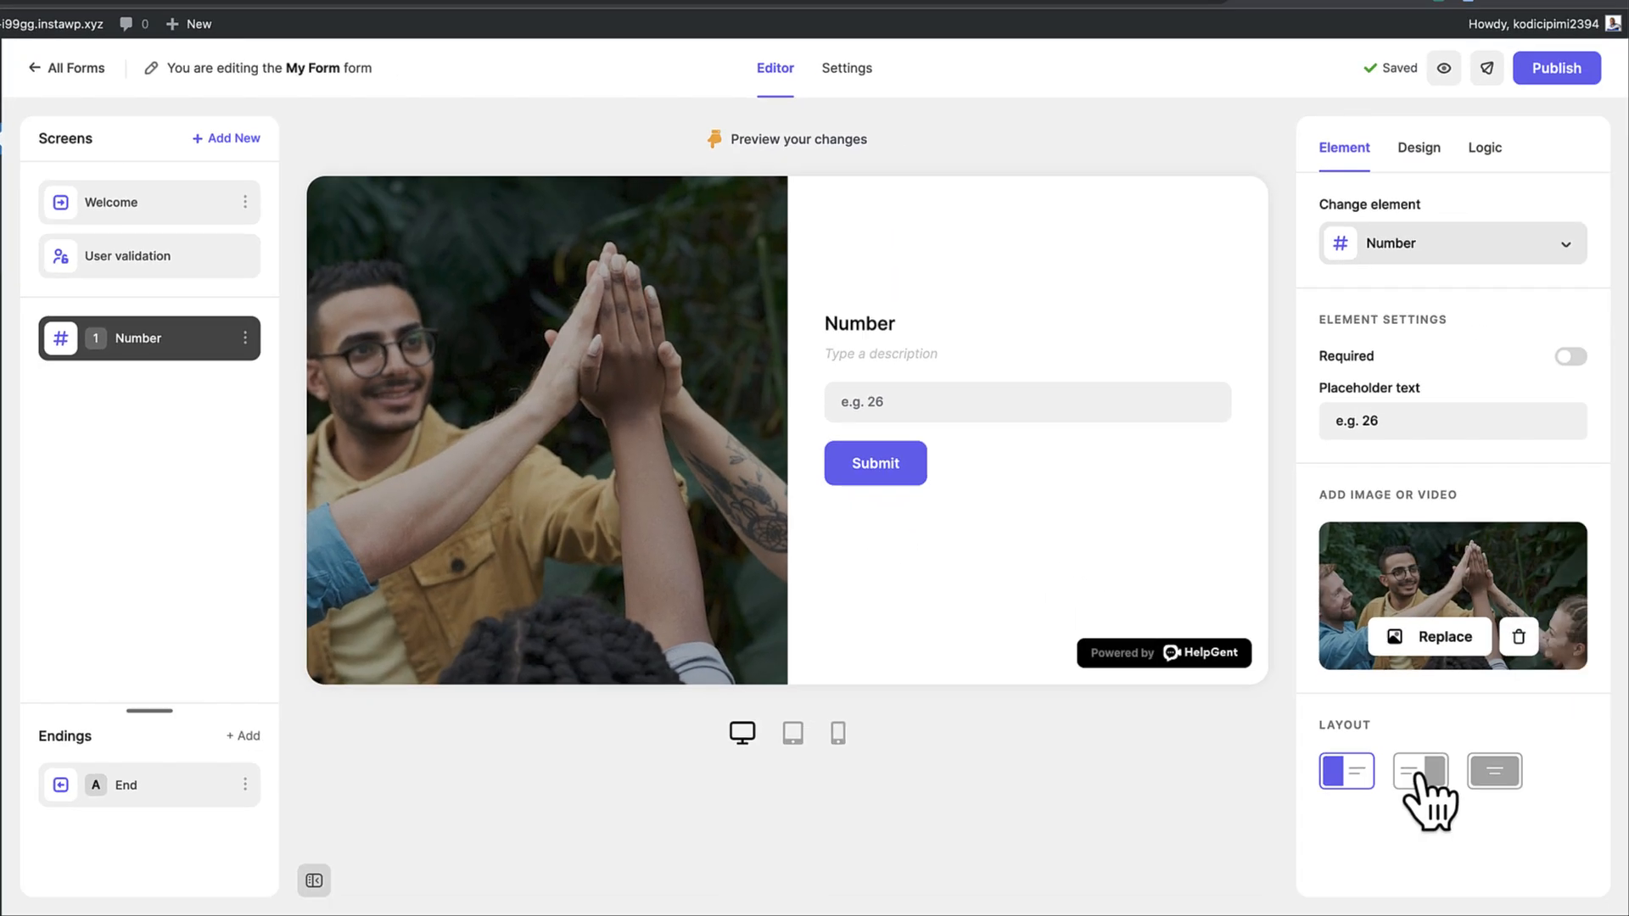
pyautogui.click(1419, 774)
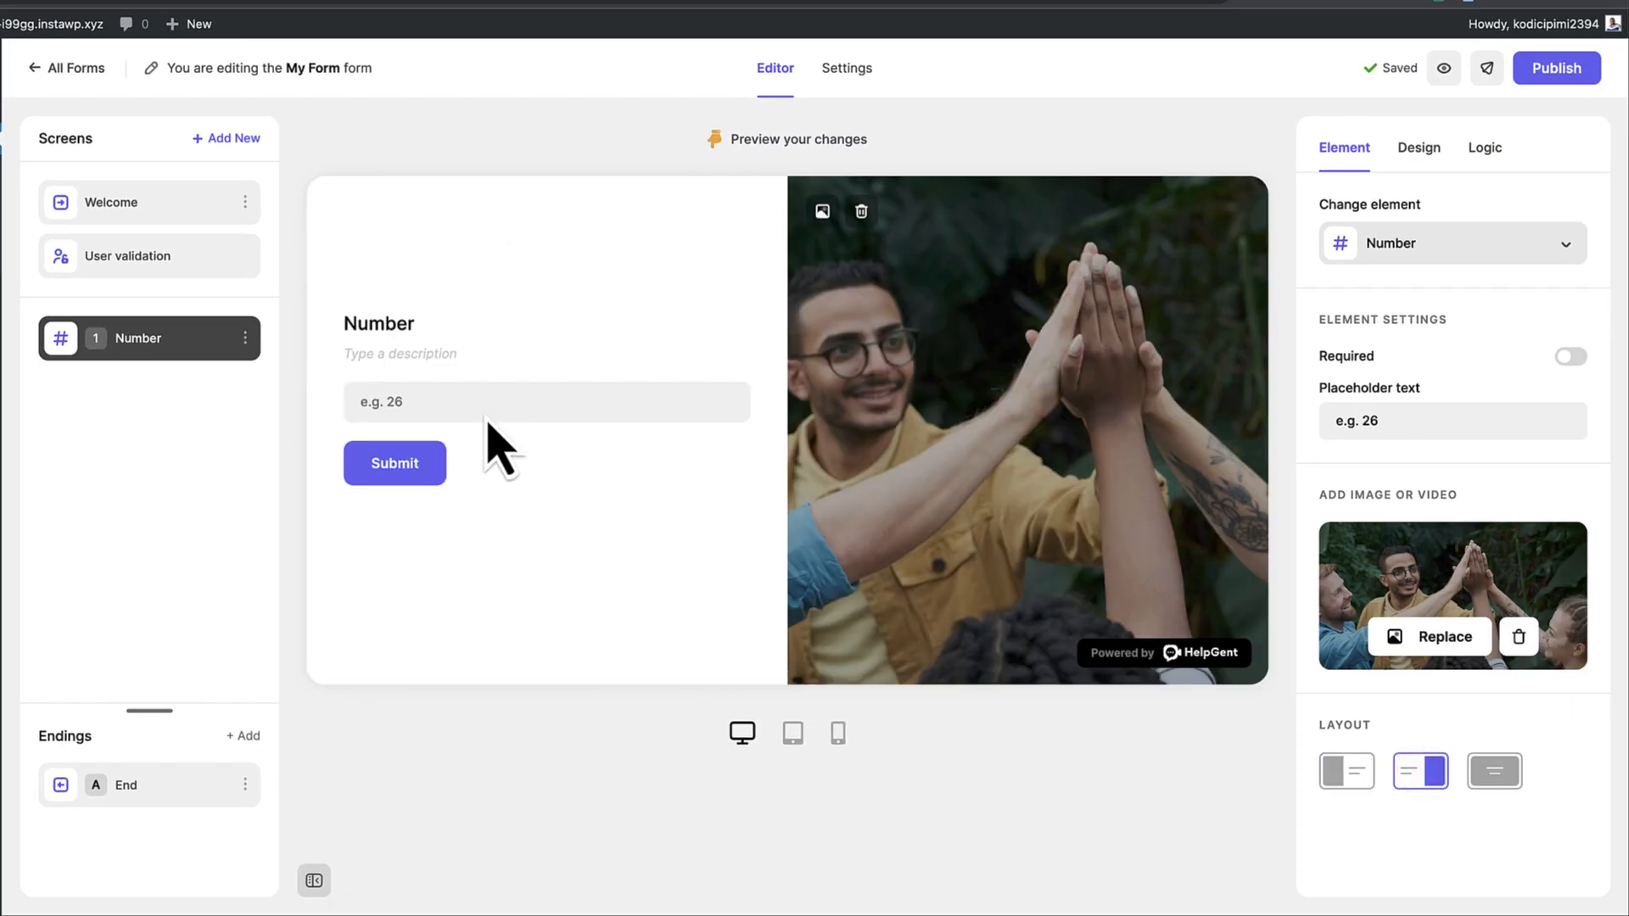
pyautogui.click(1494, 772)
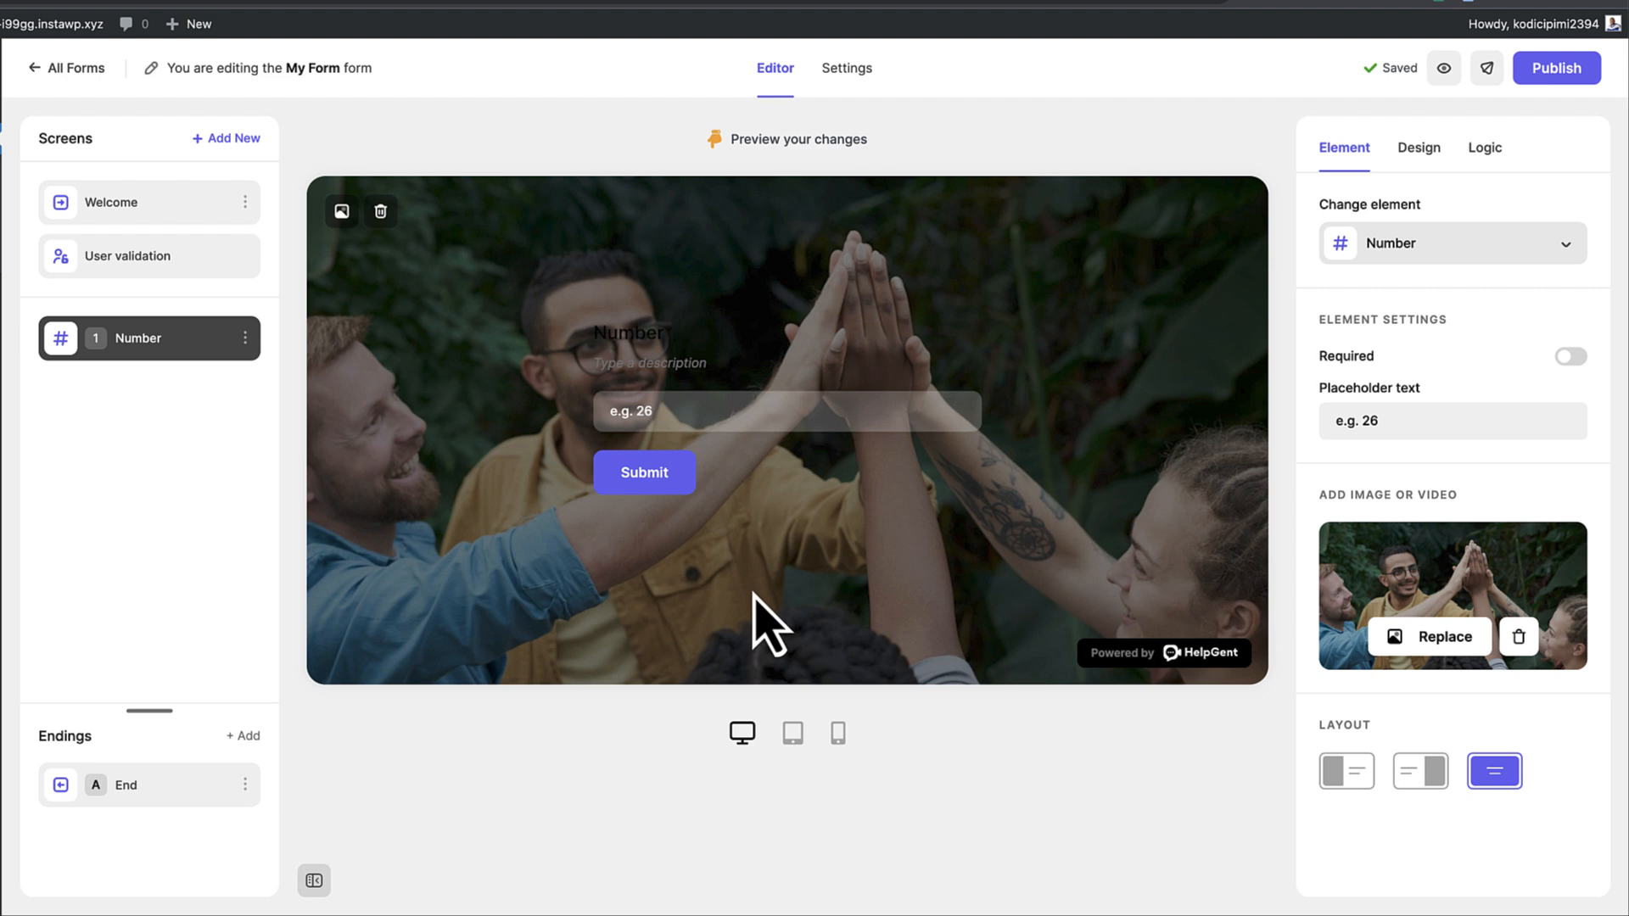
# Preview the Number screen at tablet and desktop widths and publish the form
pyautogui.click(792, 734)
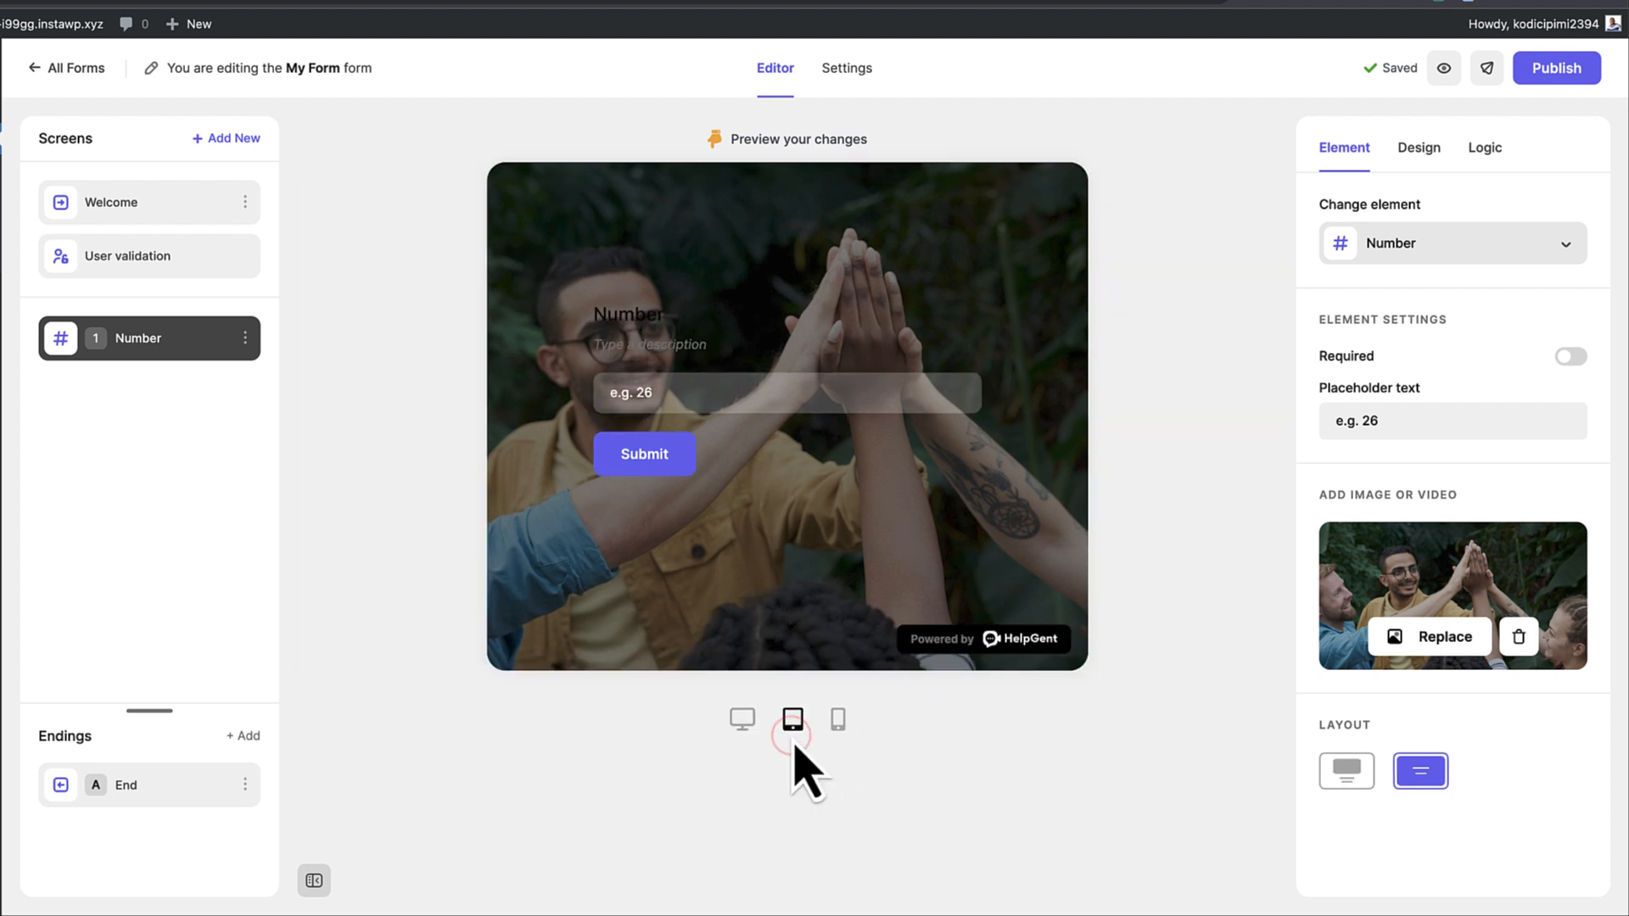
pyautogui.click(838, 727)
pyautogui.click(1540, 78)
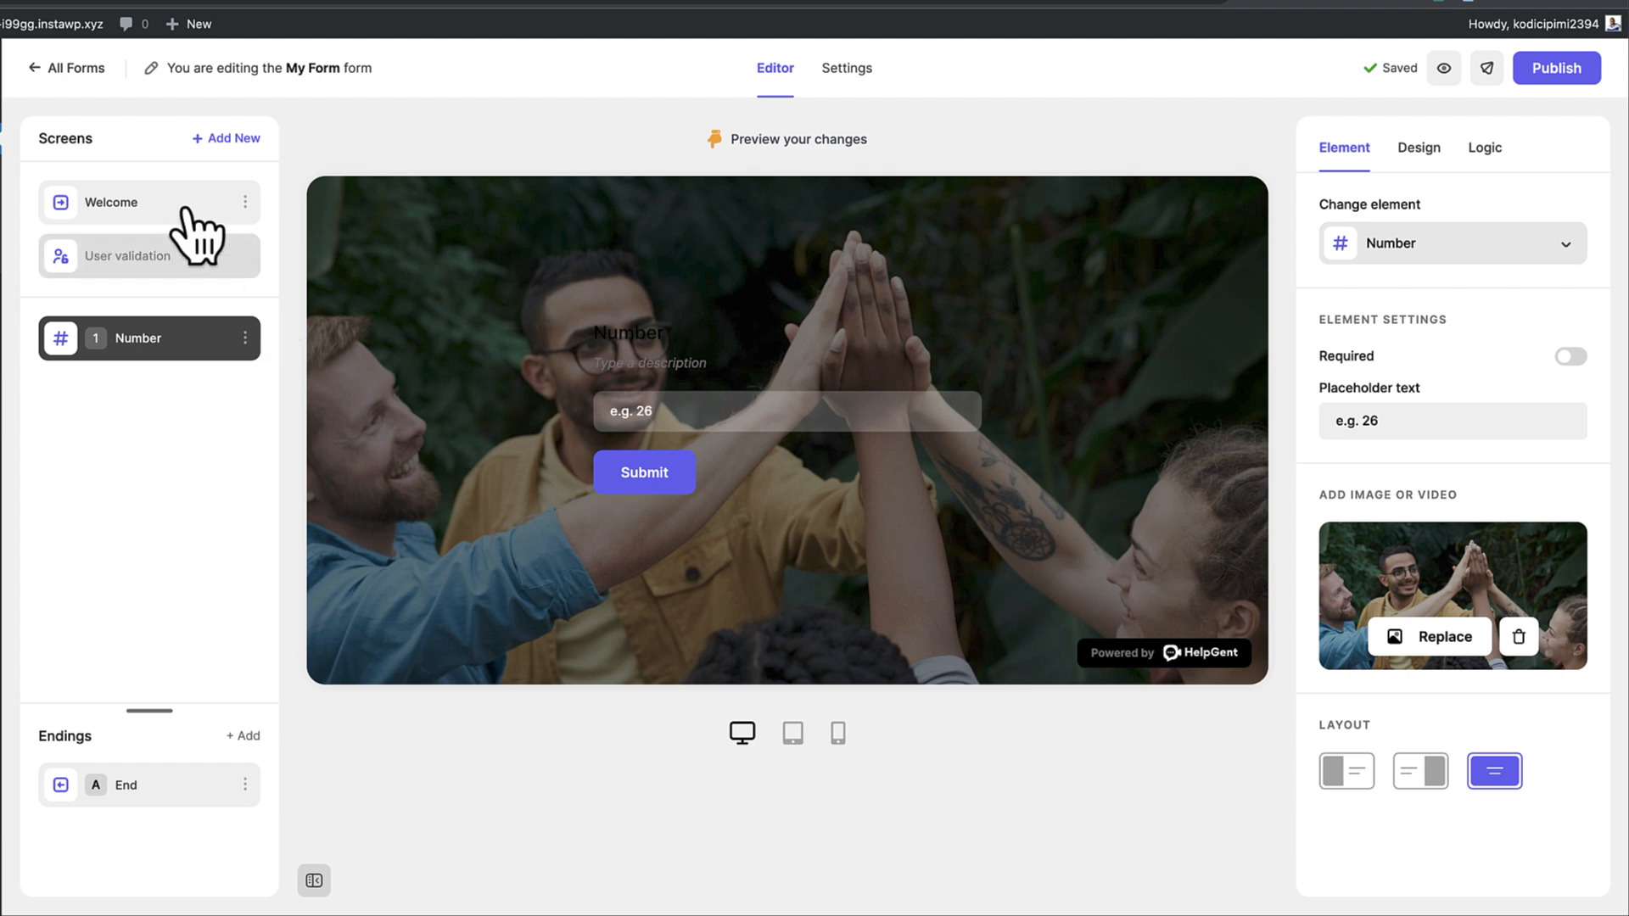
pyautogui.click(227, 140)
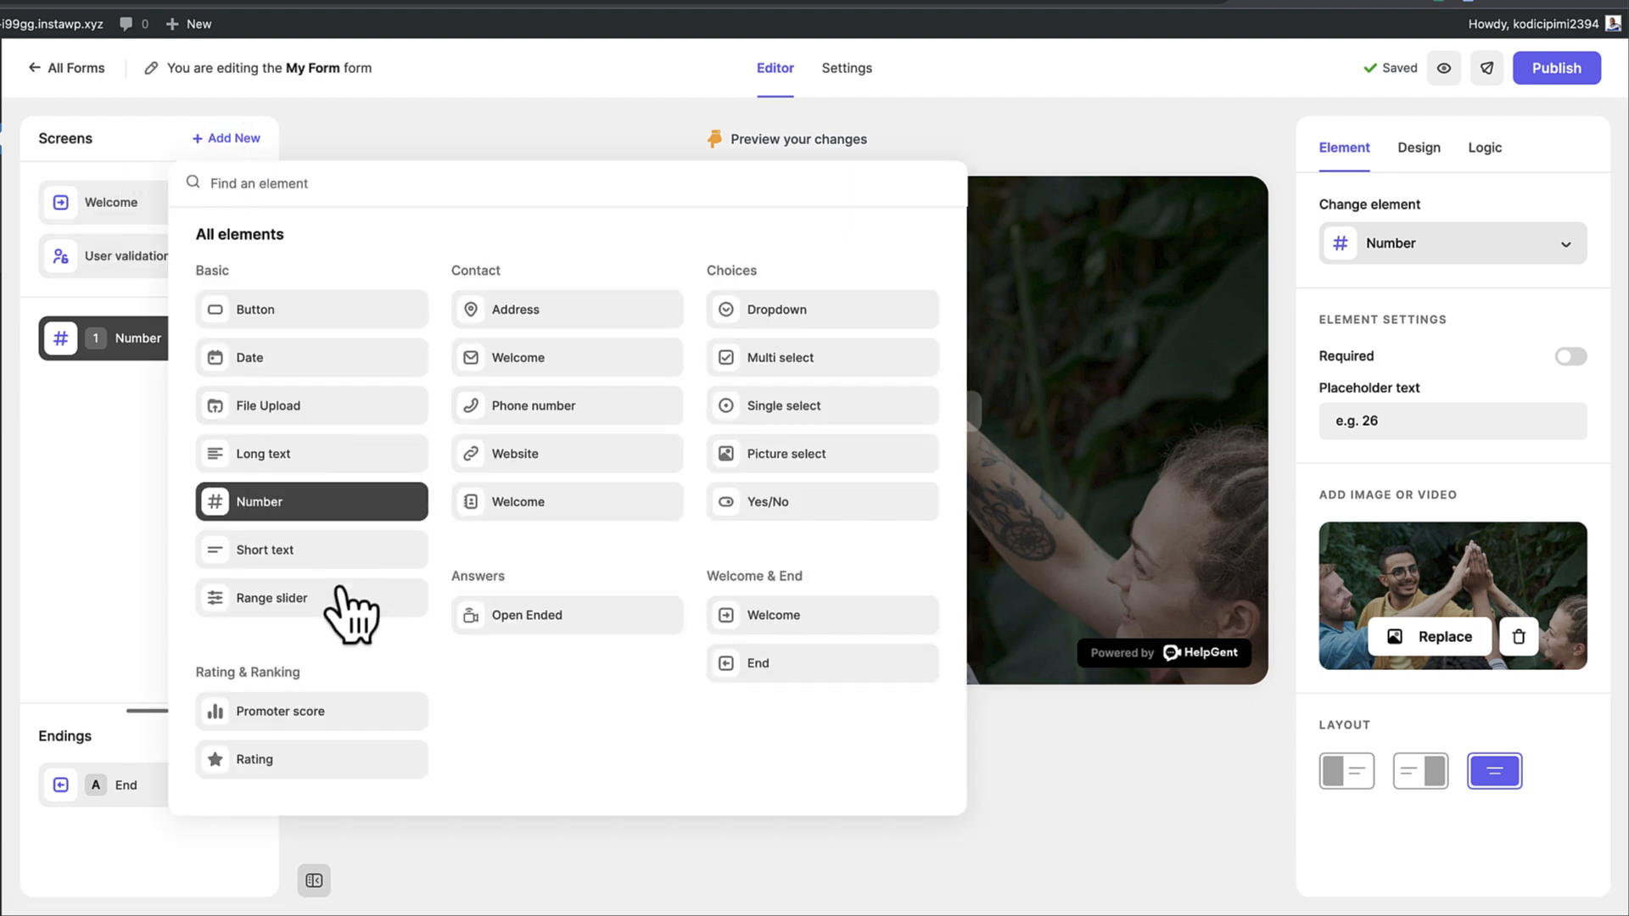
# Add a Yes/No screen and a five-star Rating screen after the Number question
pyautogui.click(839, 500)
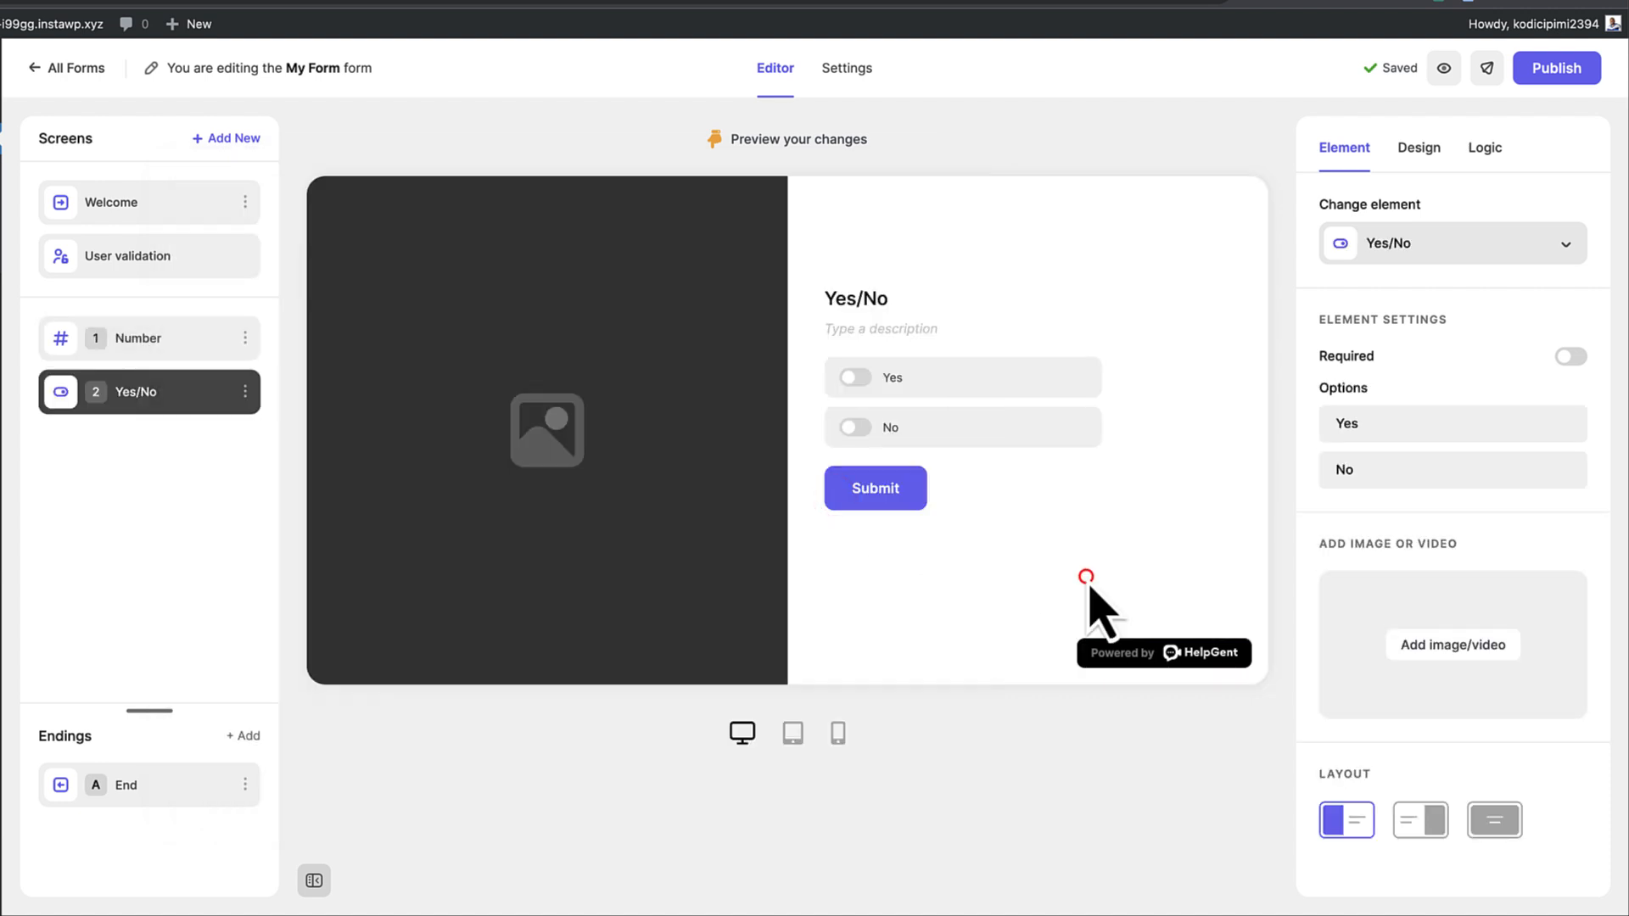
pyautogui.click(244, 140)
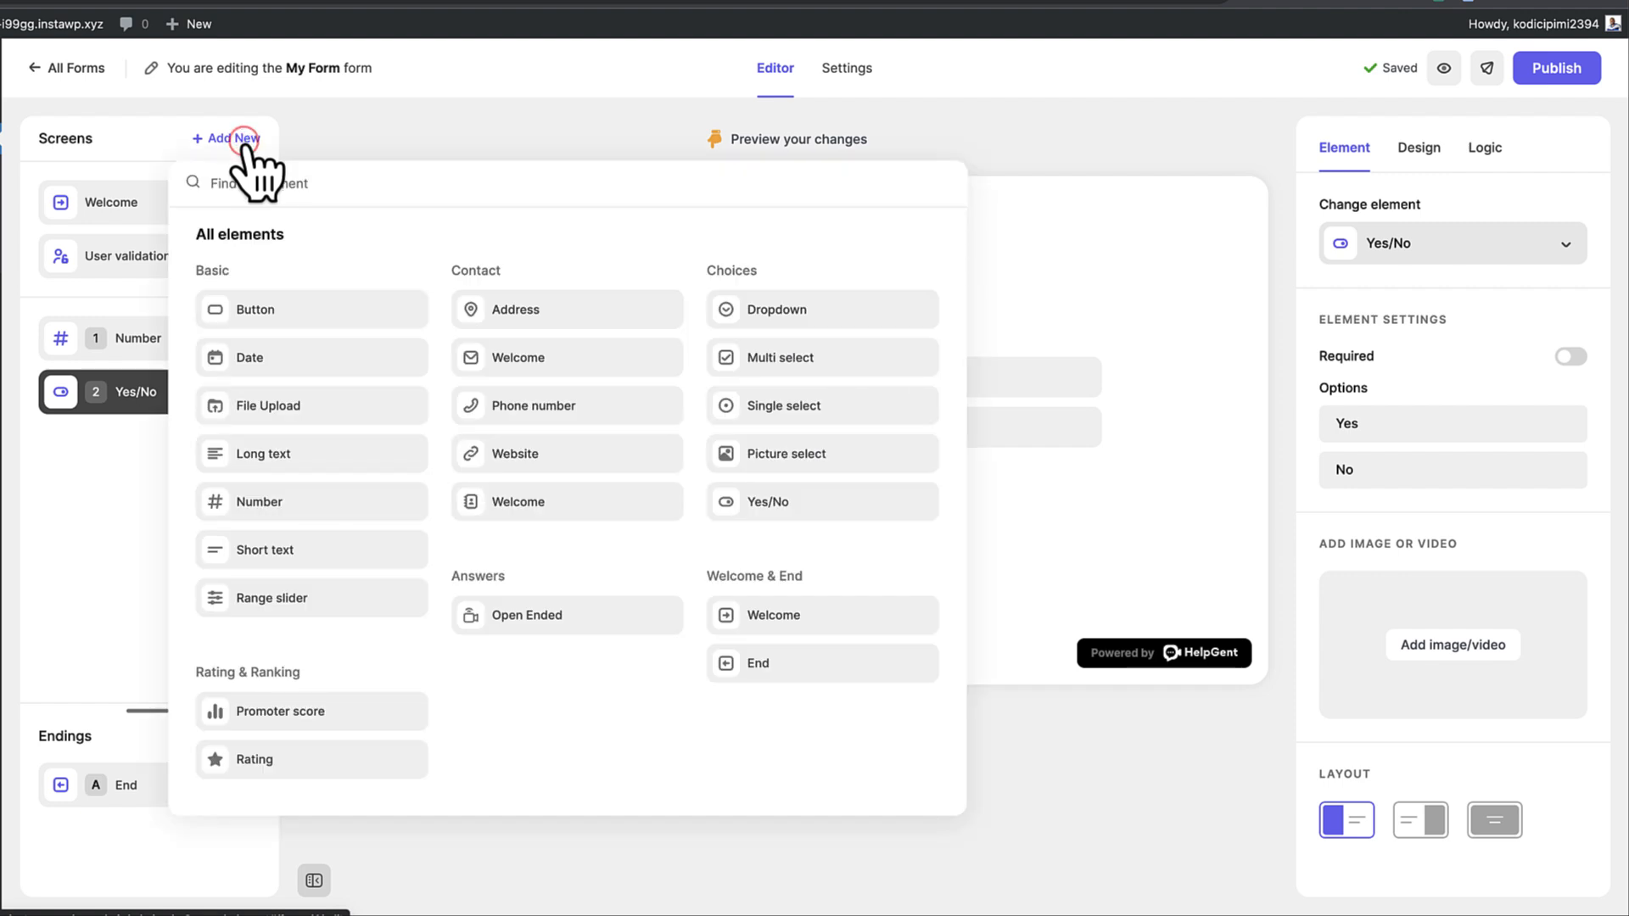
pyautogui.click(288, 768)
pyautogui.click(82, 553)
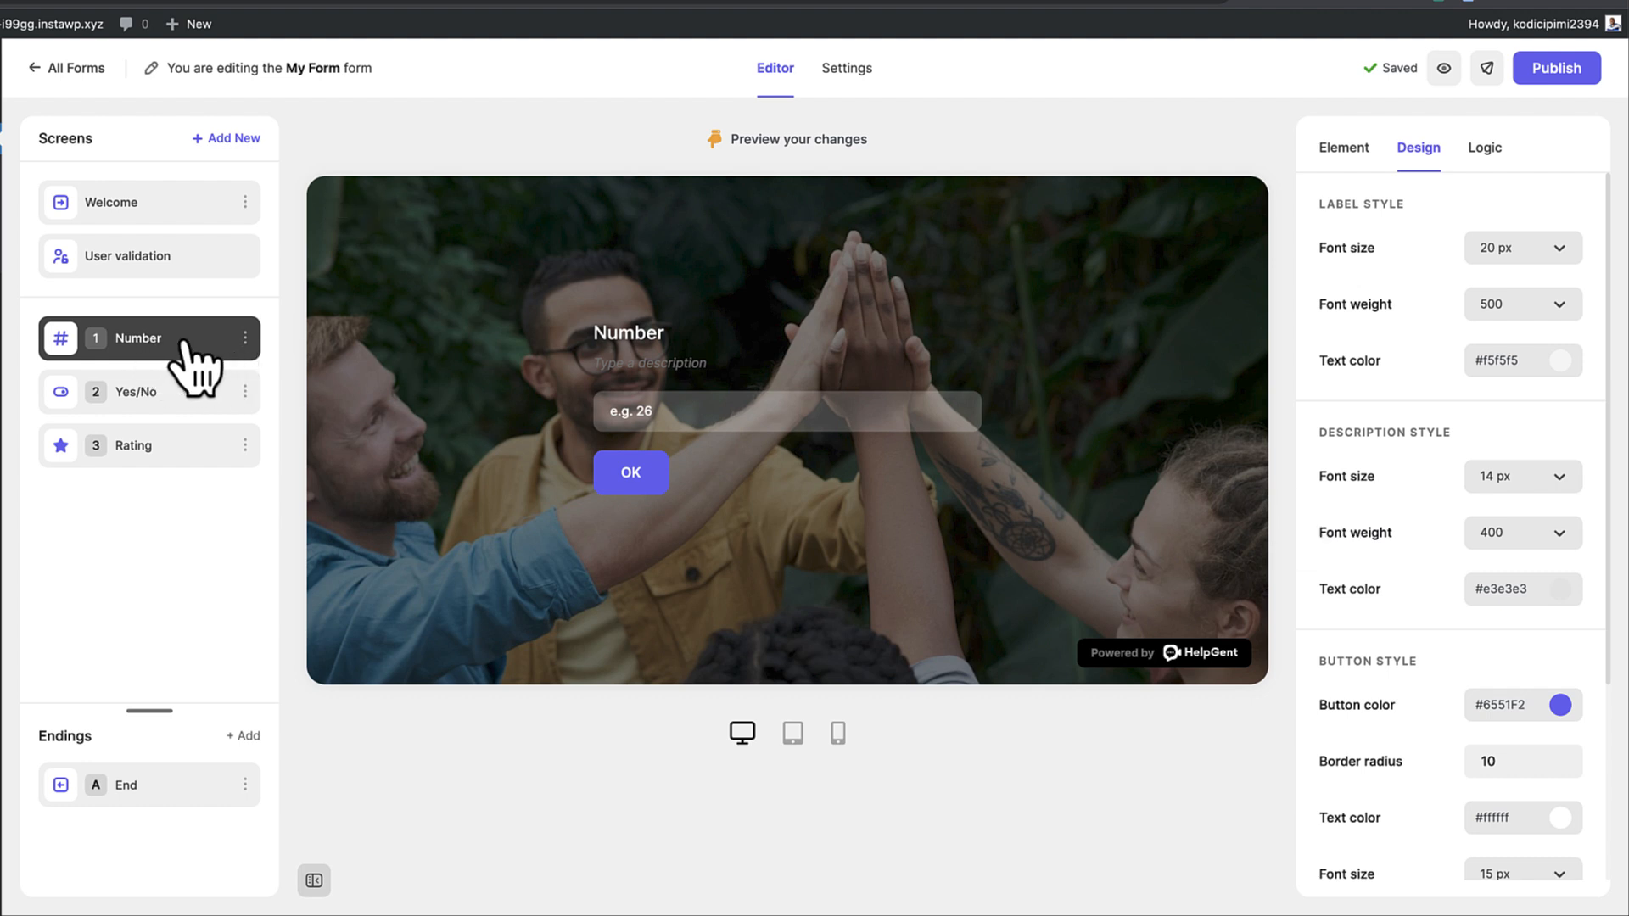
# Give the Number screen a logic rule sending answers lower than 20 to Rating
pyautogui.click(1494, 138)
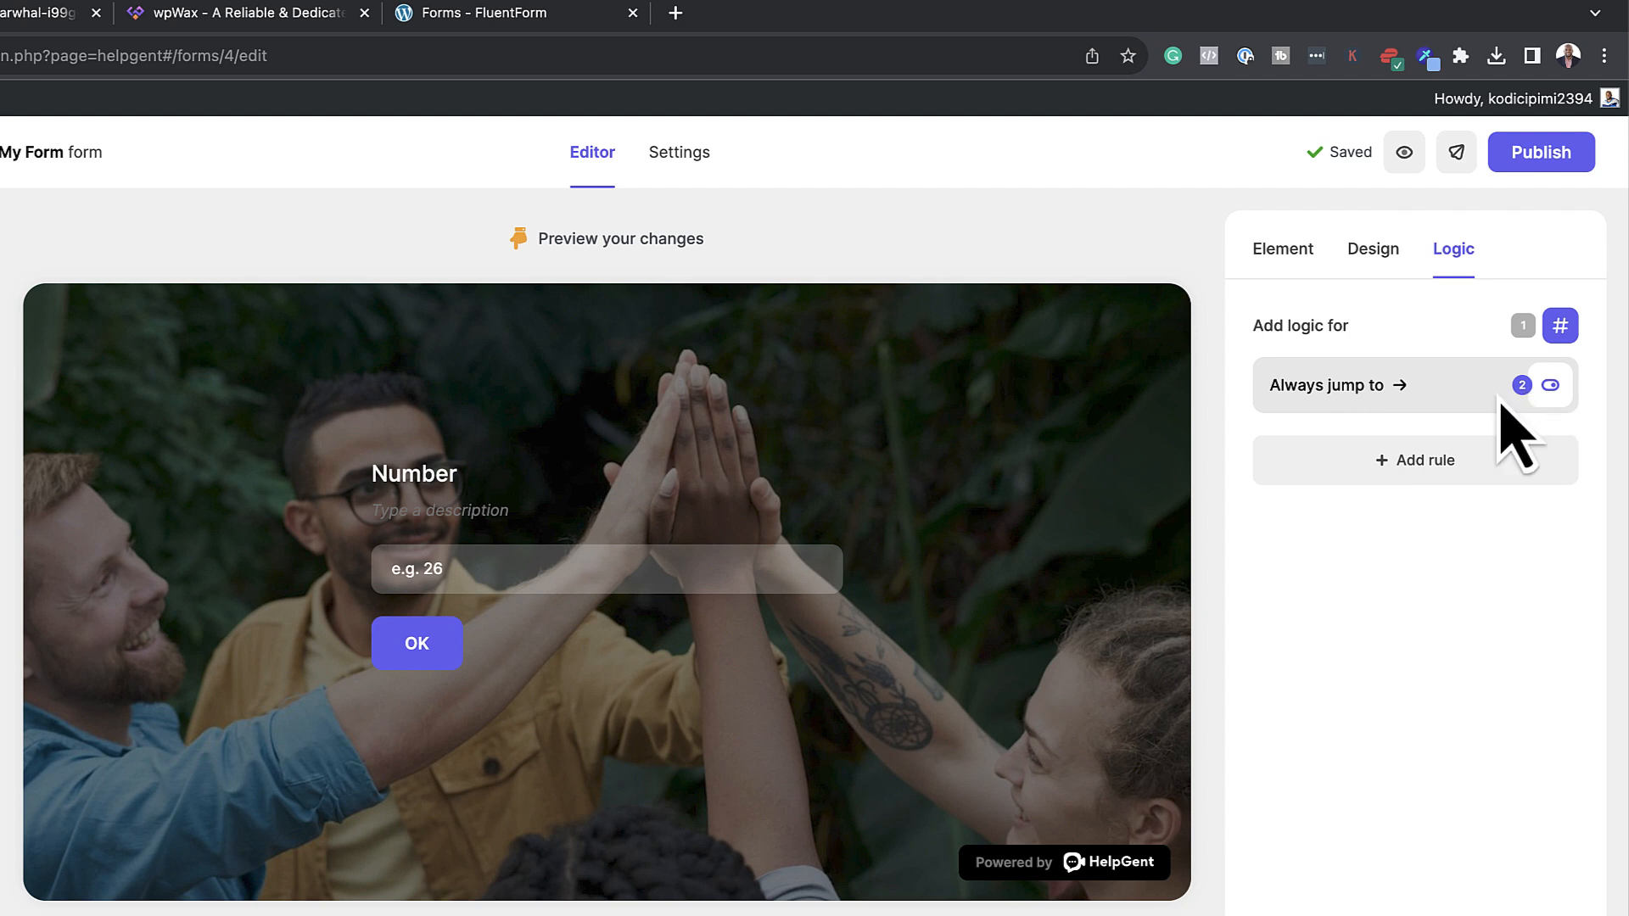
pyautogui.click(1429, 461)
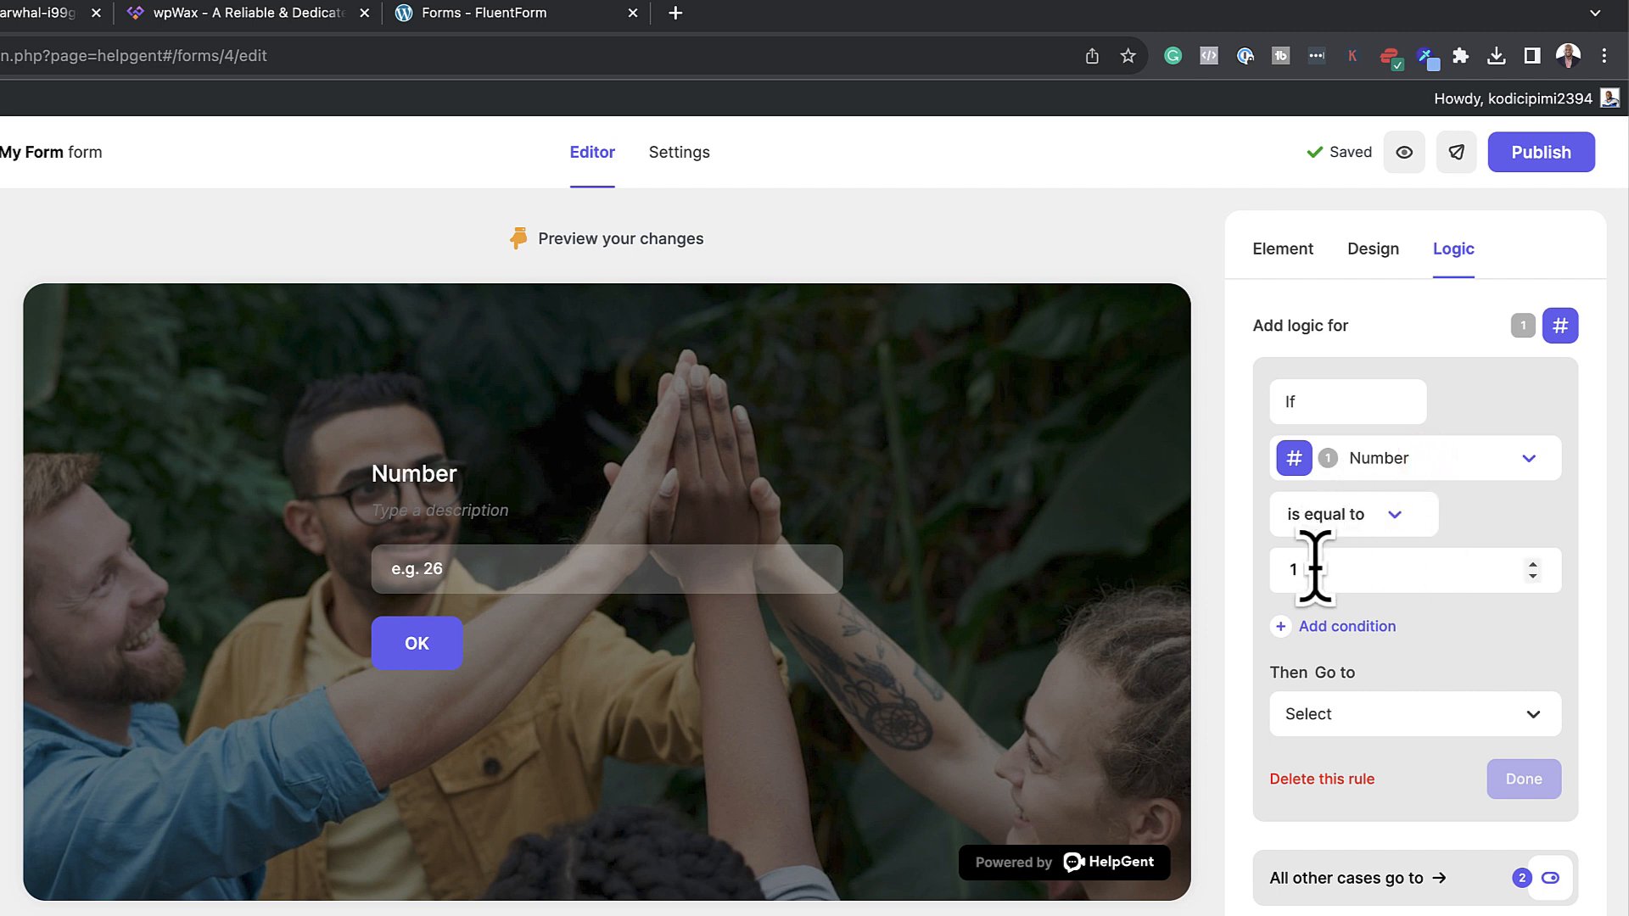
pyautogui.click(1400, 516)
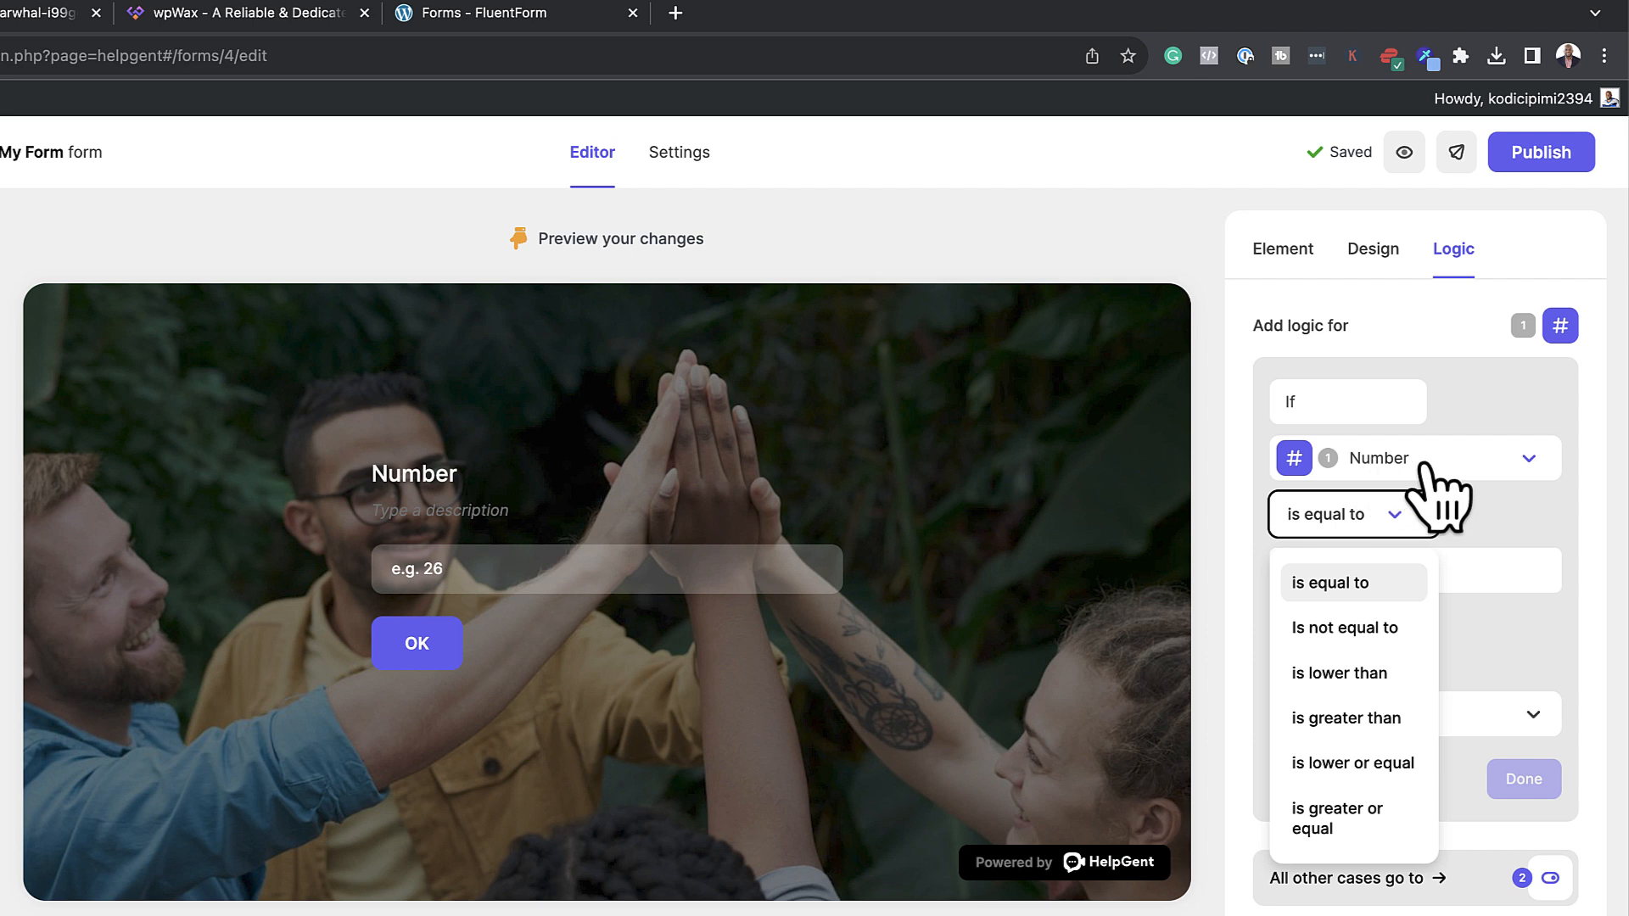
pyautogui.click(1367, 674)
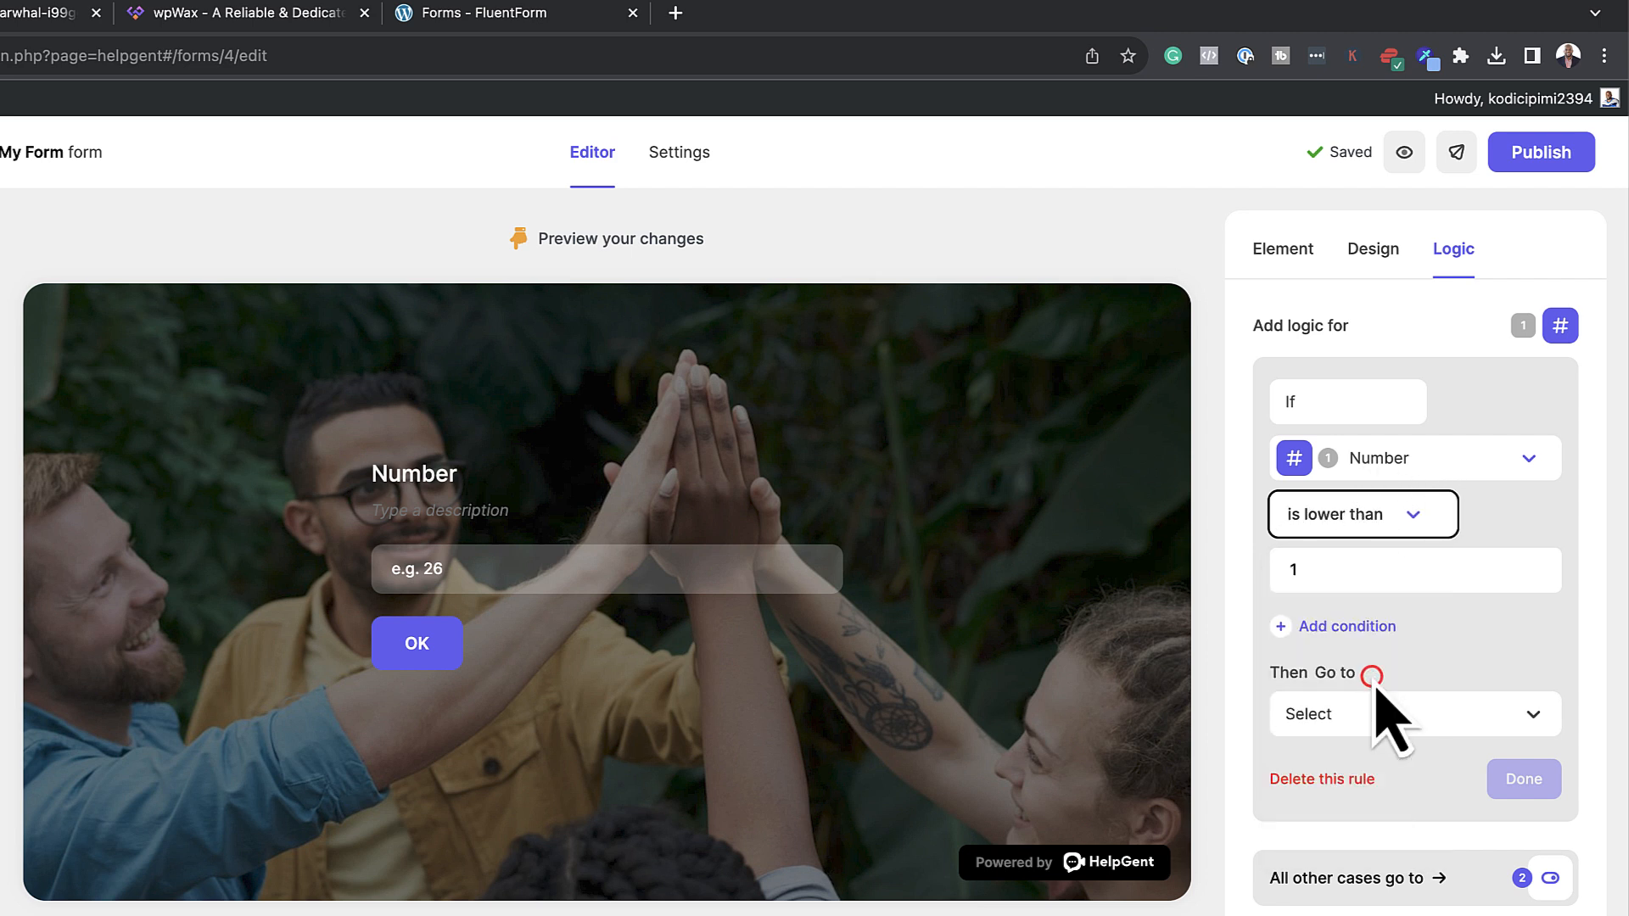
pyautogui.click(1341, 577)
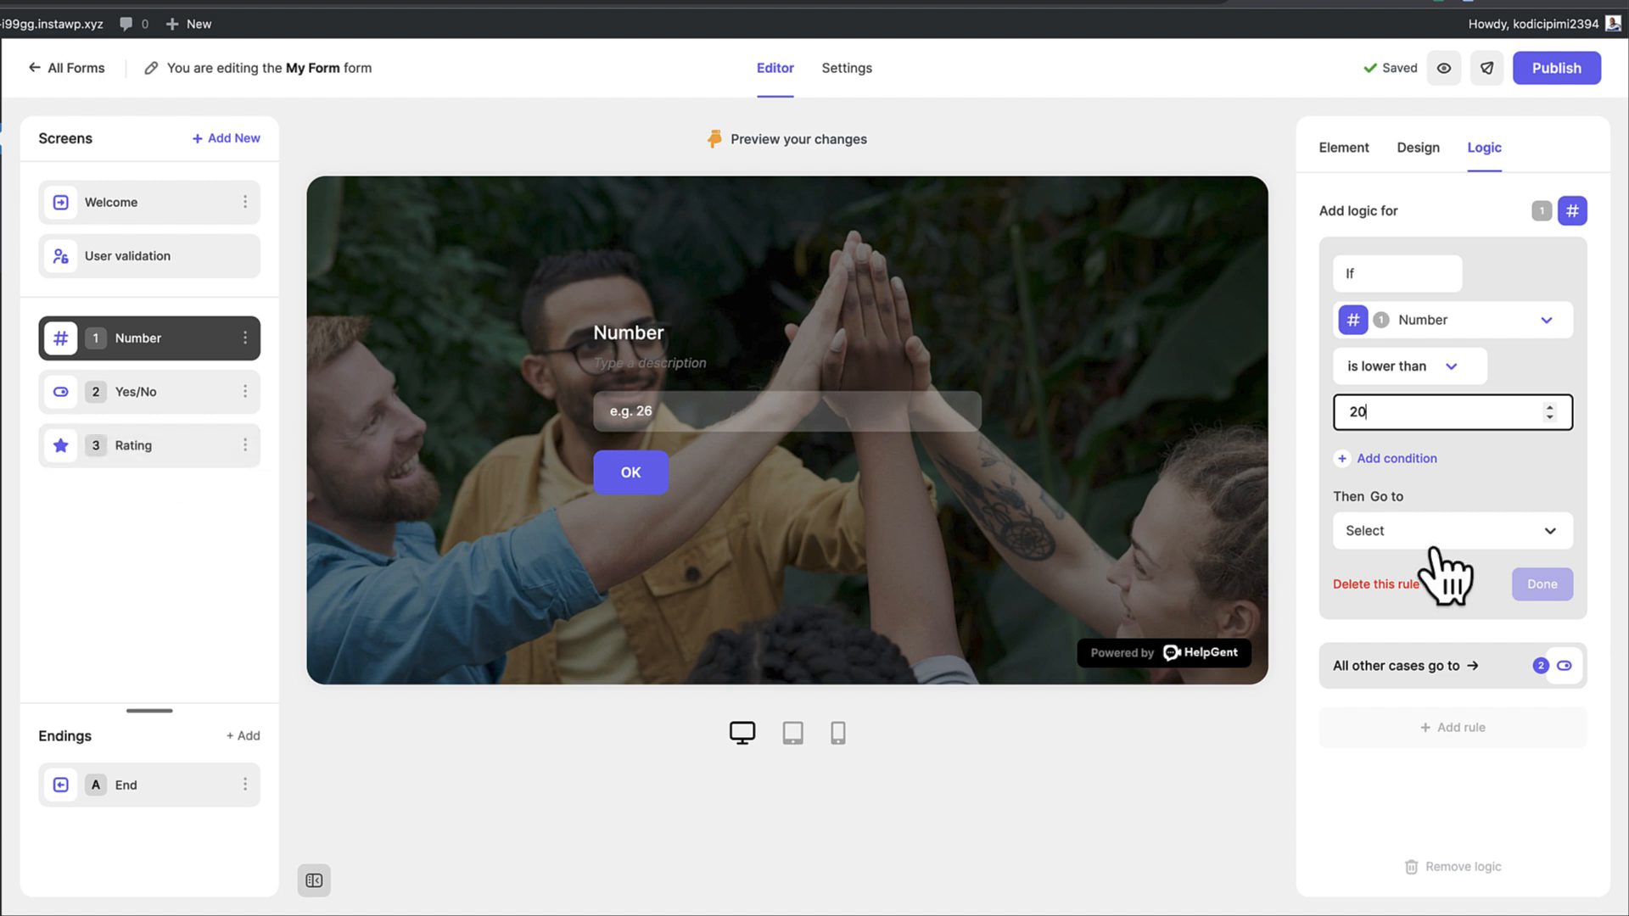
pyautogui.click(1434, 530)
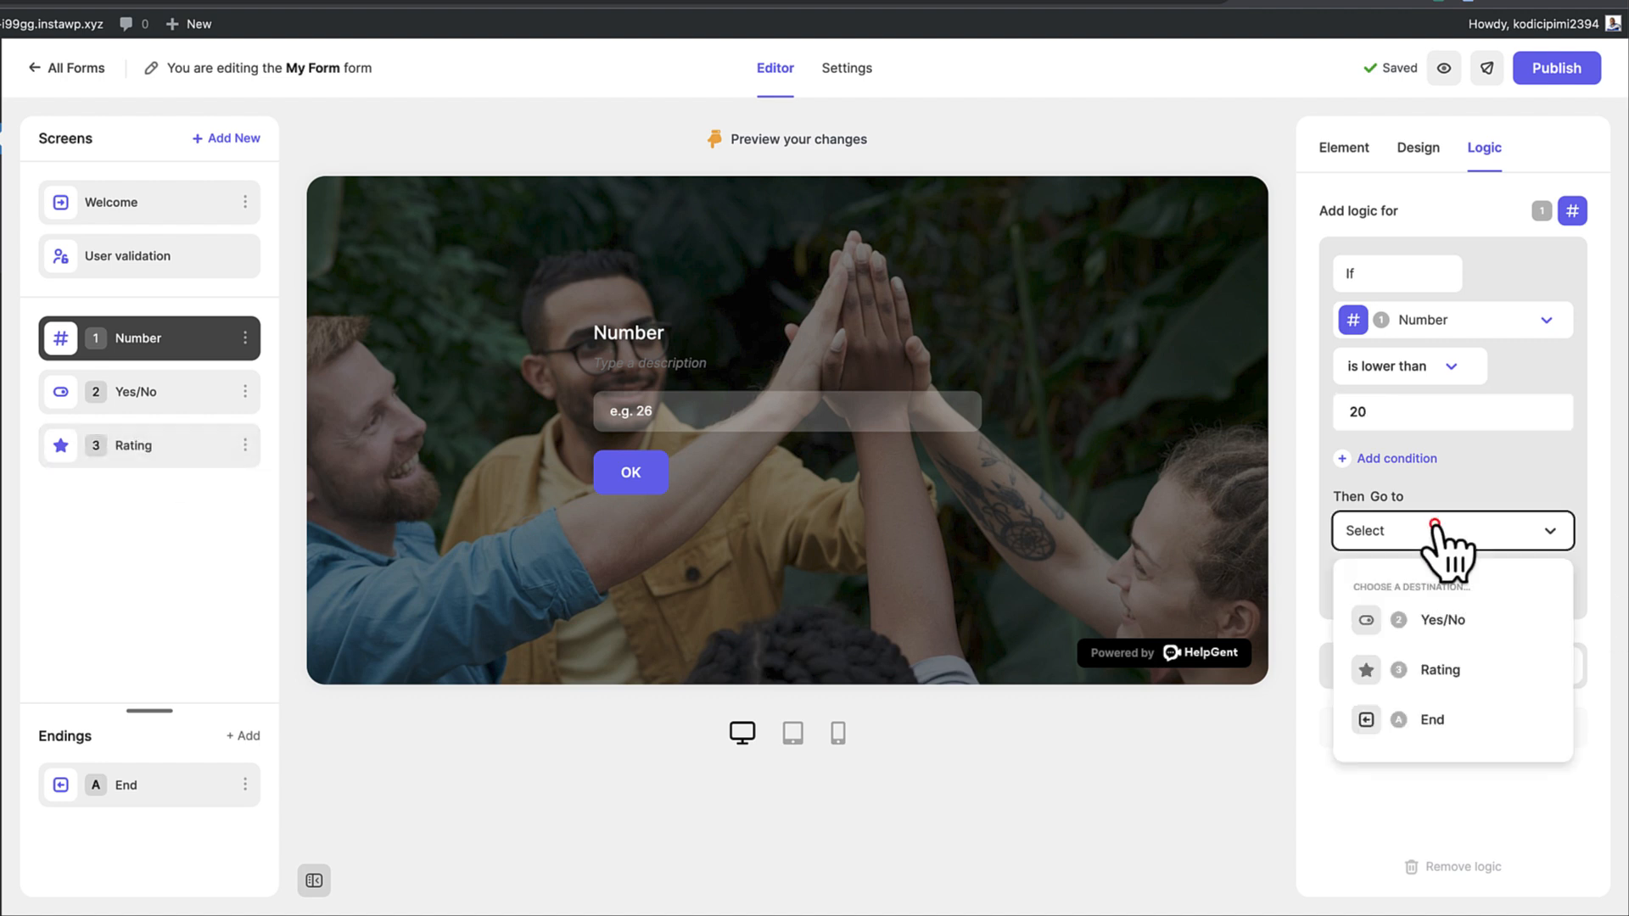
pyautogui.click(1476, 670)
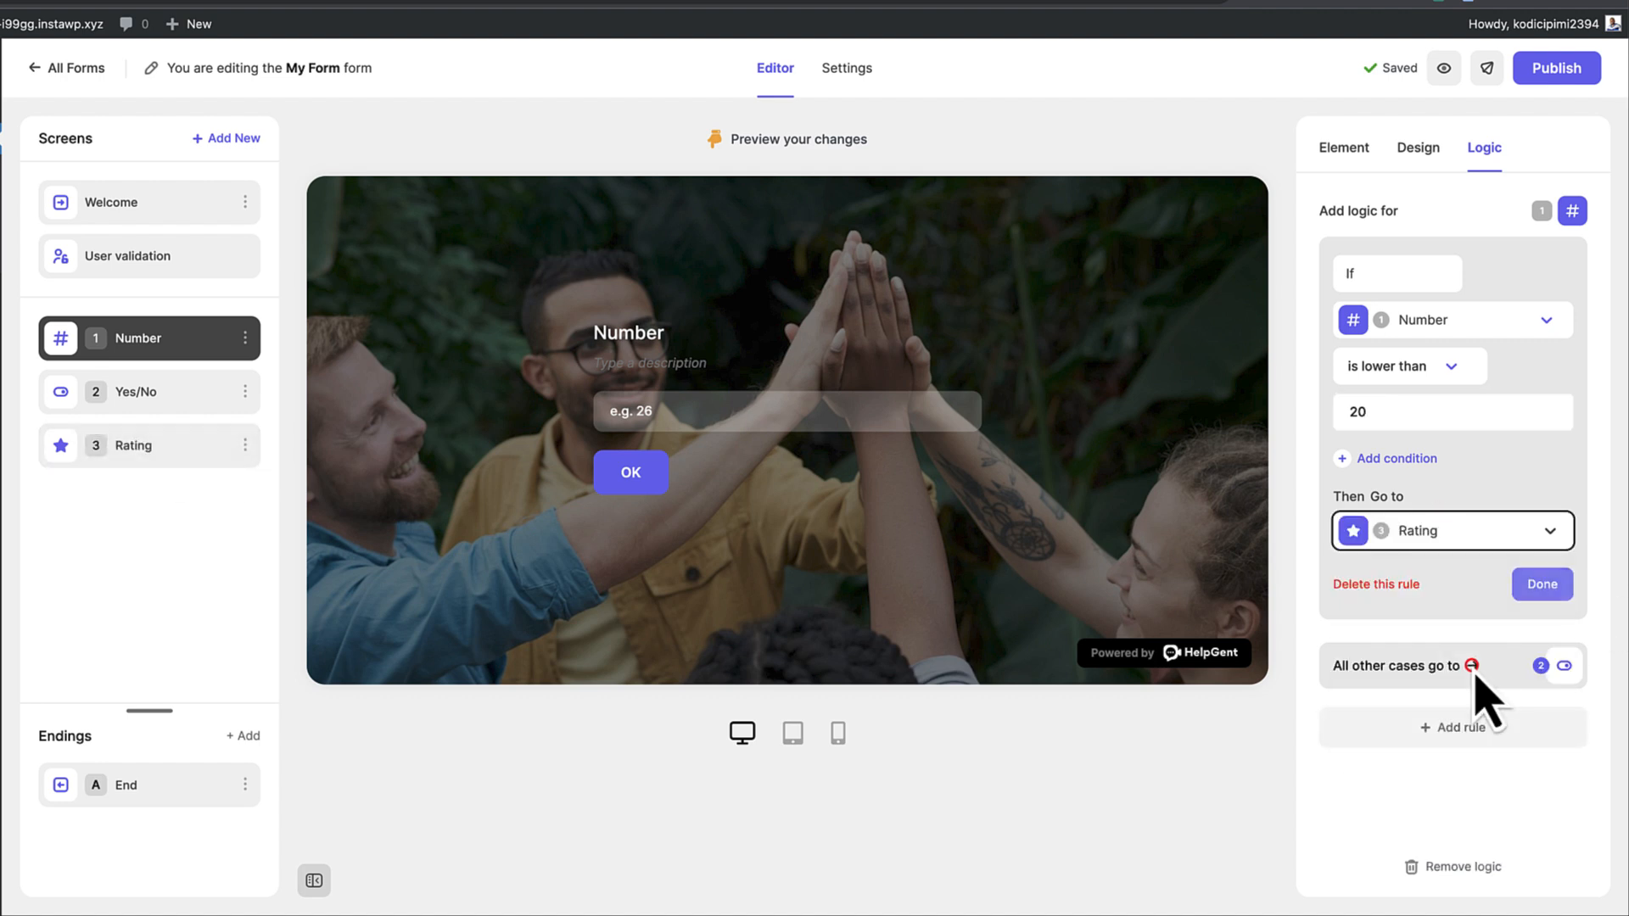
pyautogui.click(1549, 584)
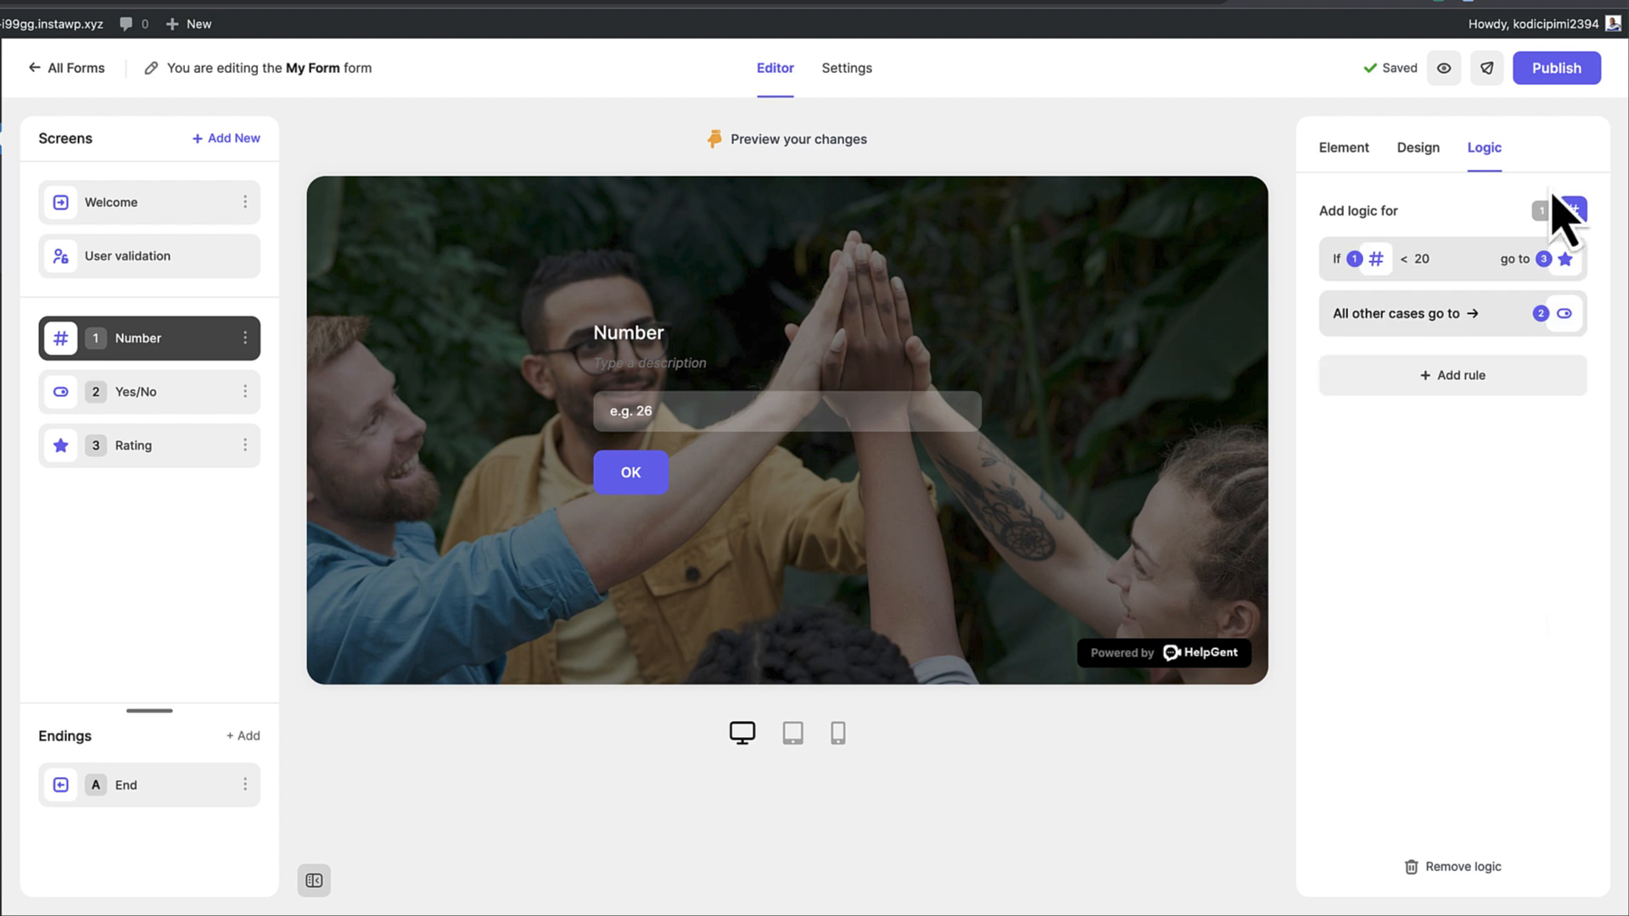
pyautogui.click(1563, 67)
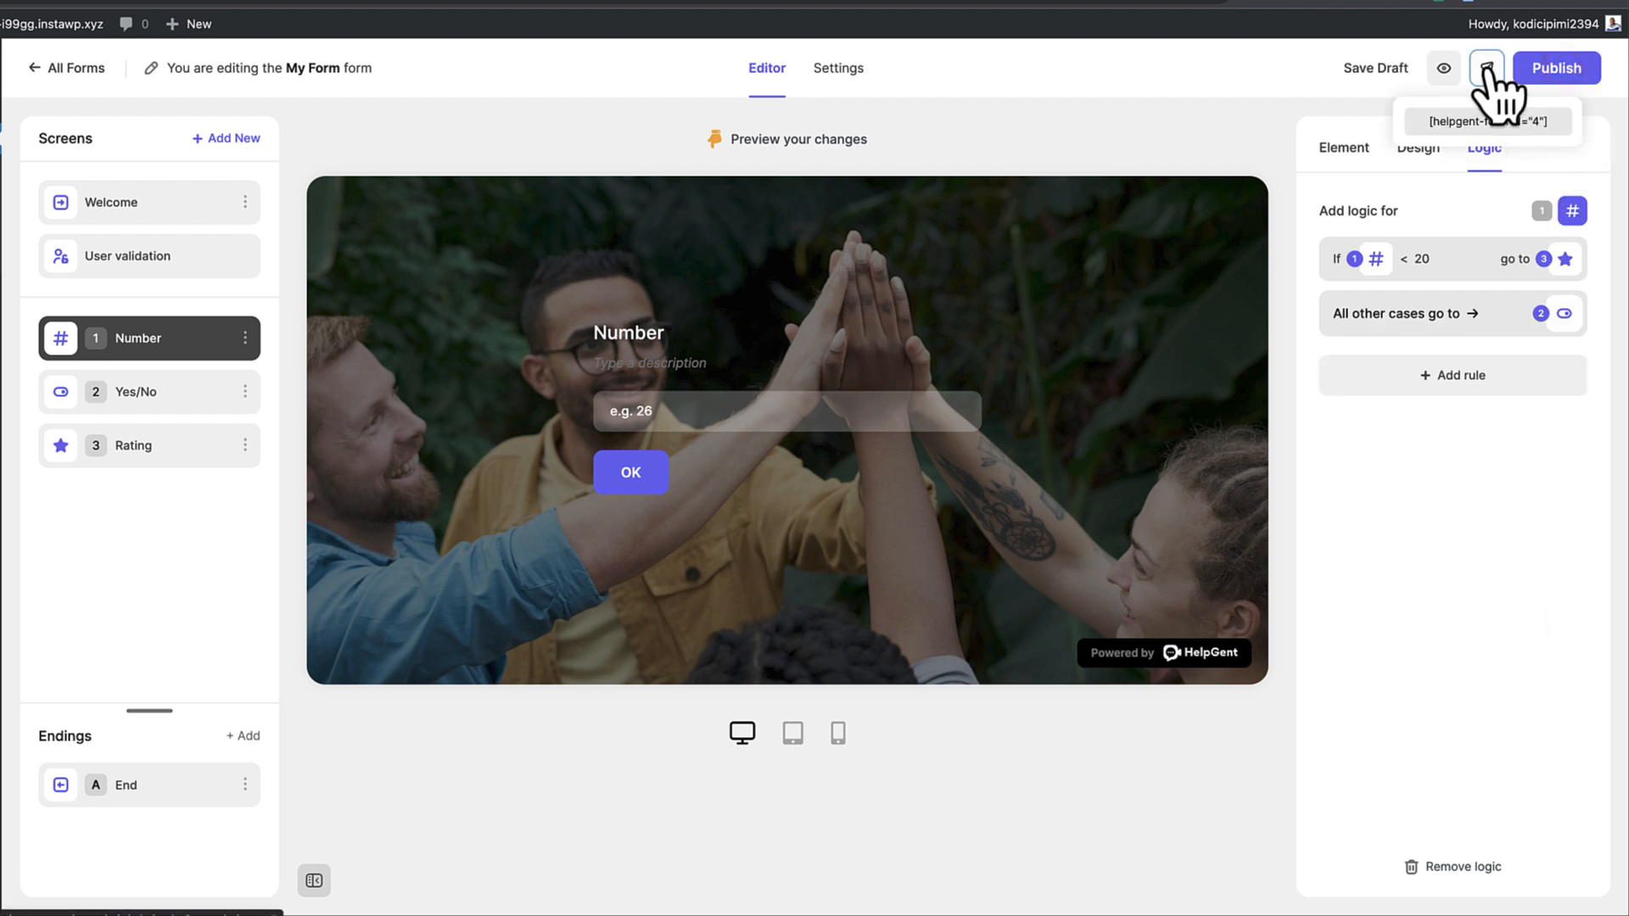
# Copy the shortcode [helpgent-form id="4"] and switch to the Sample Page tab
pyautogui.click(1491, 120)
pyautogui.rightClick(1495, 140)
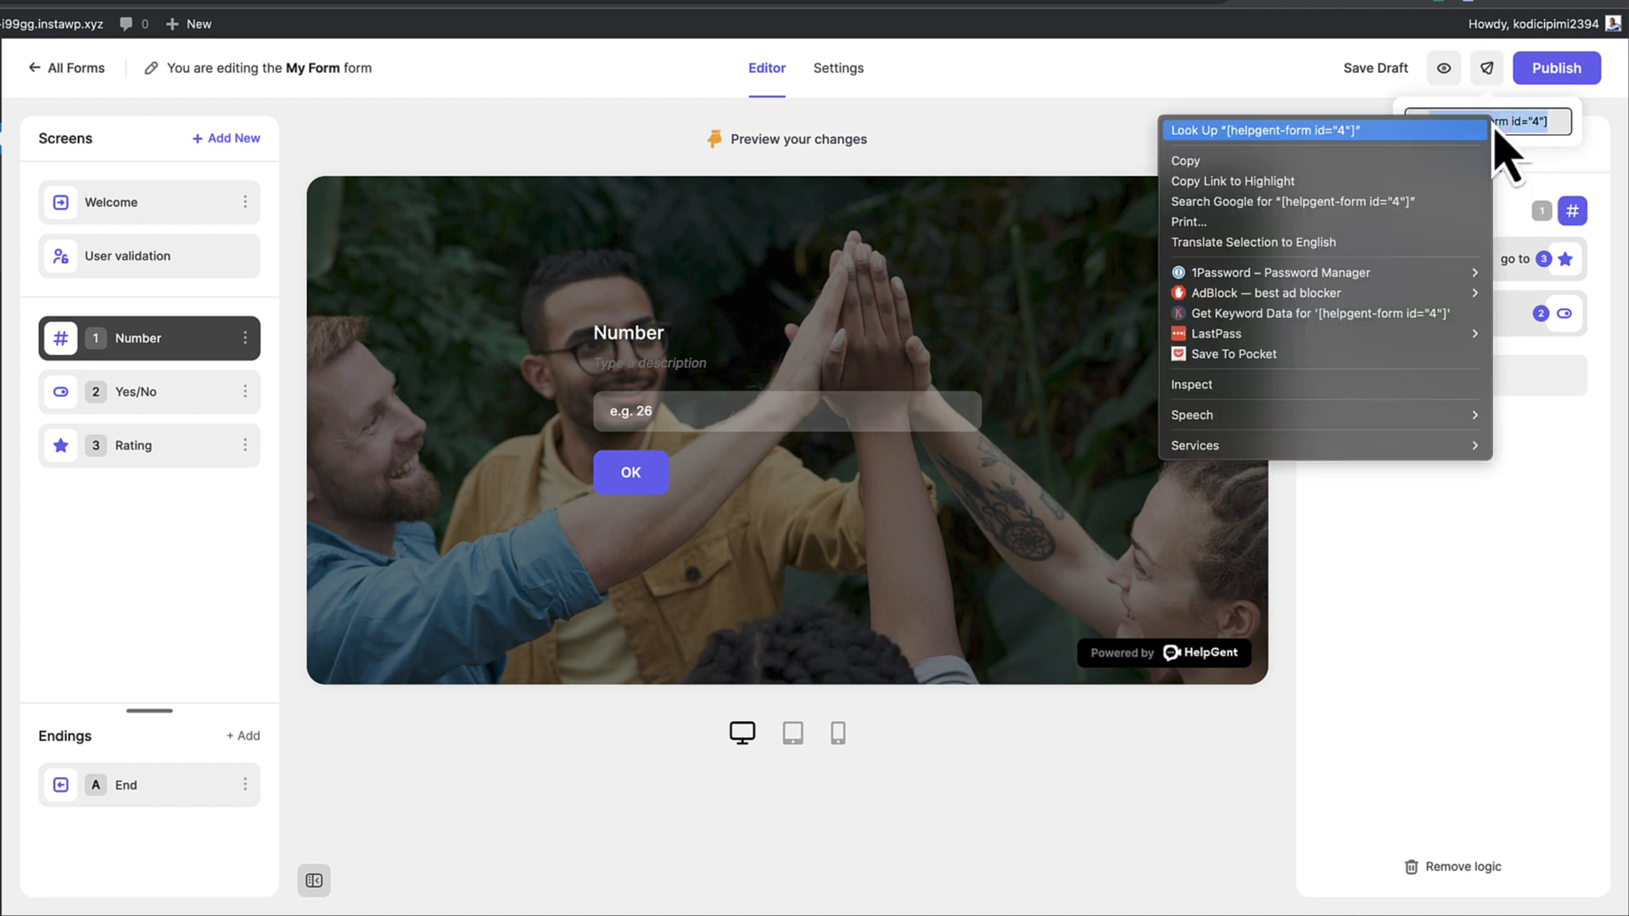
pyautogui.click(1342, 160)
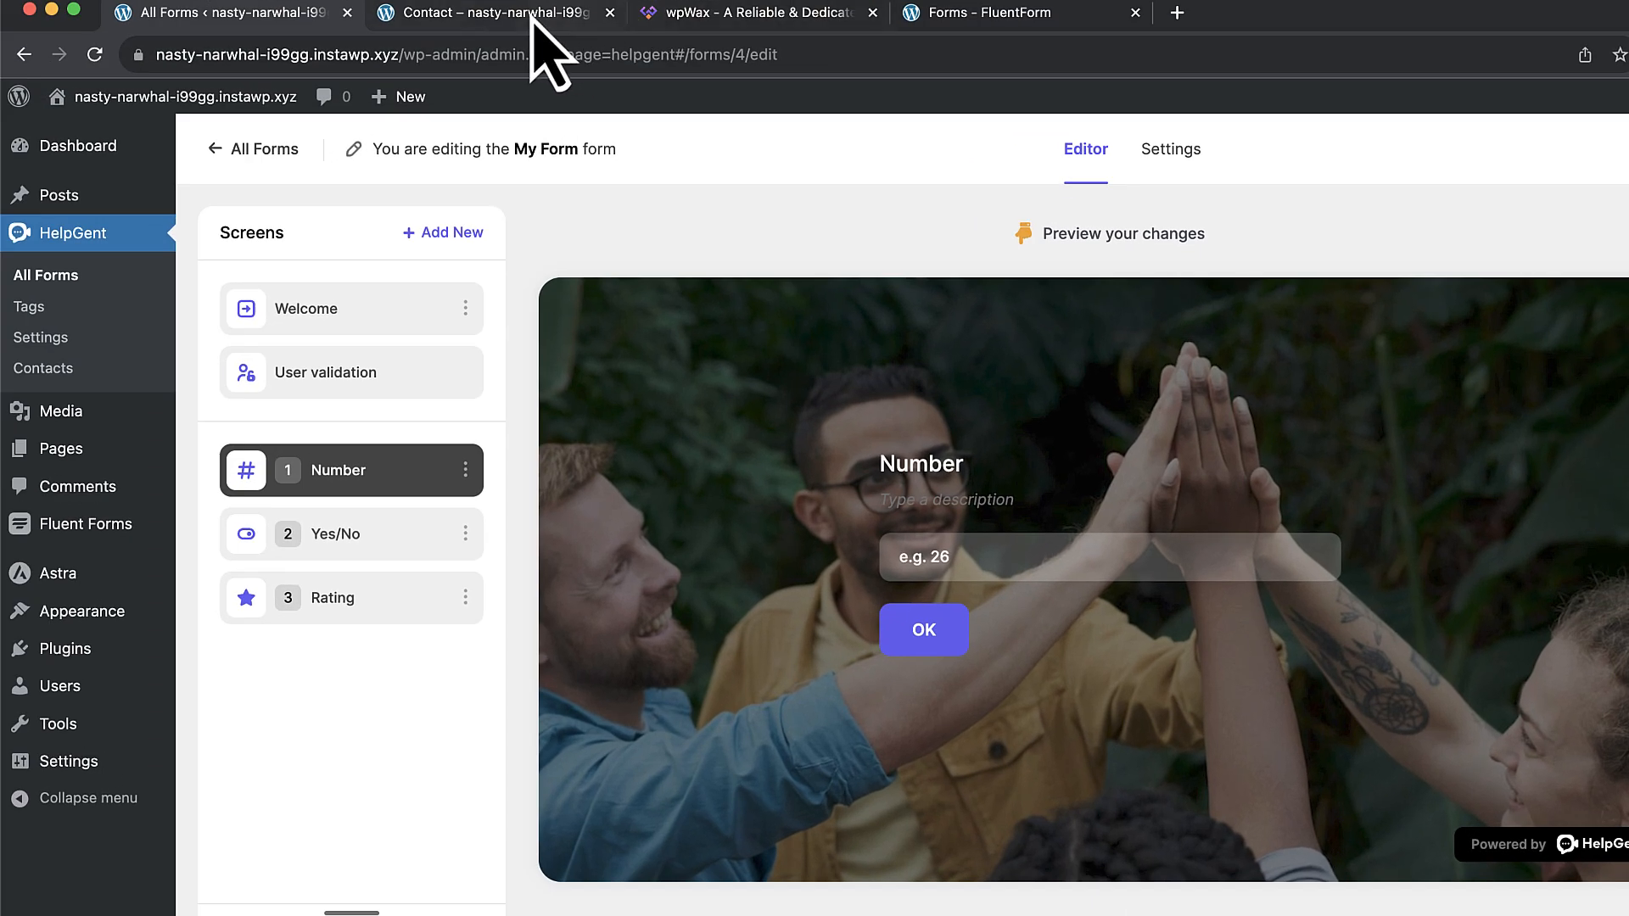
pyautogui.click(506, 4)
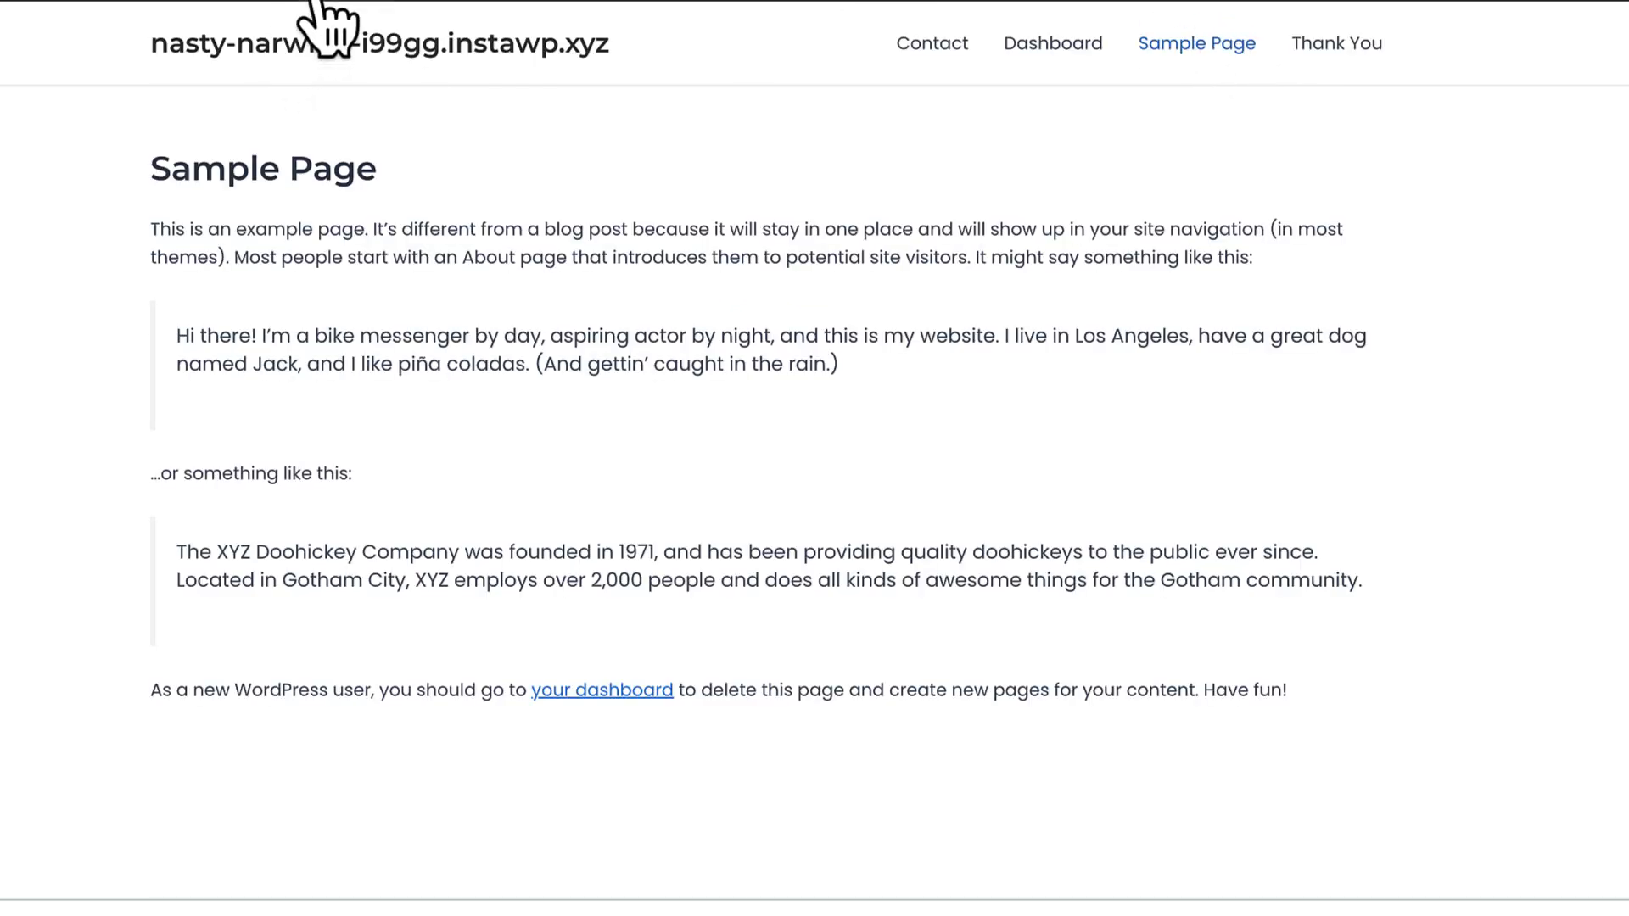
# Add a Shortcode block with [helpgent-form id="4"] to the Sample Page and update it
pyautogui.click(365, 51)
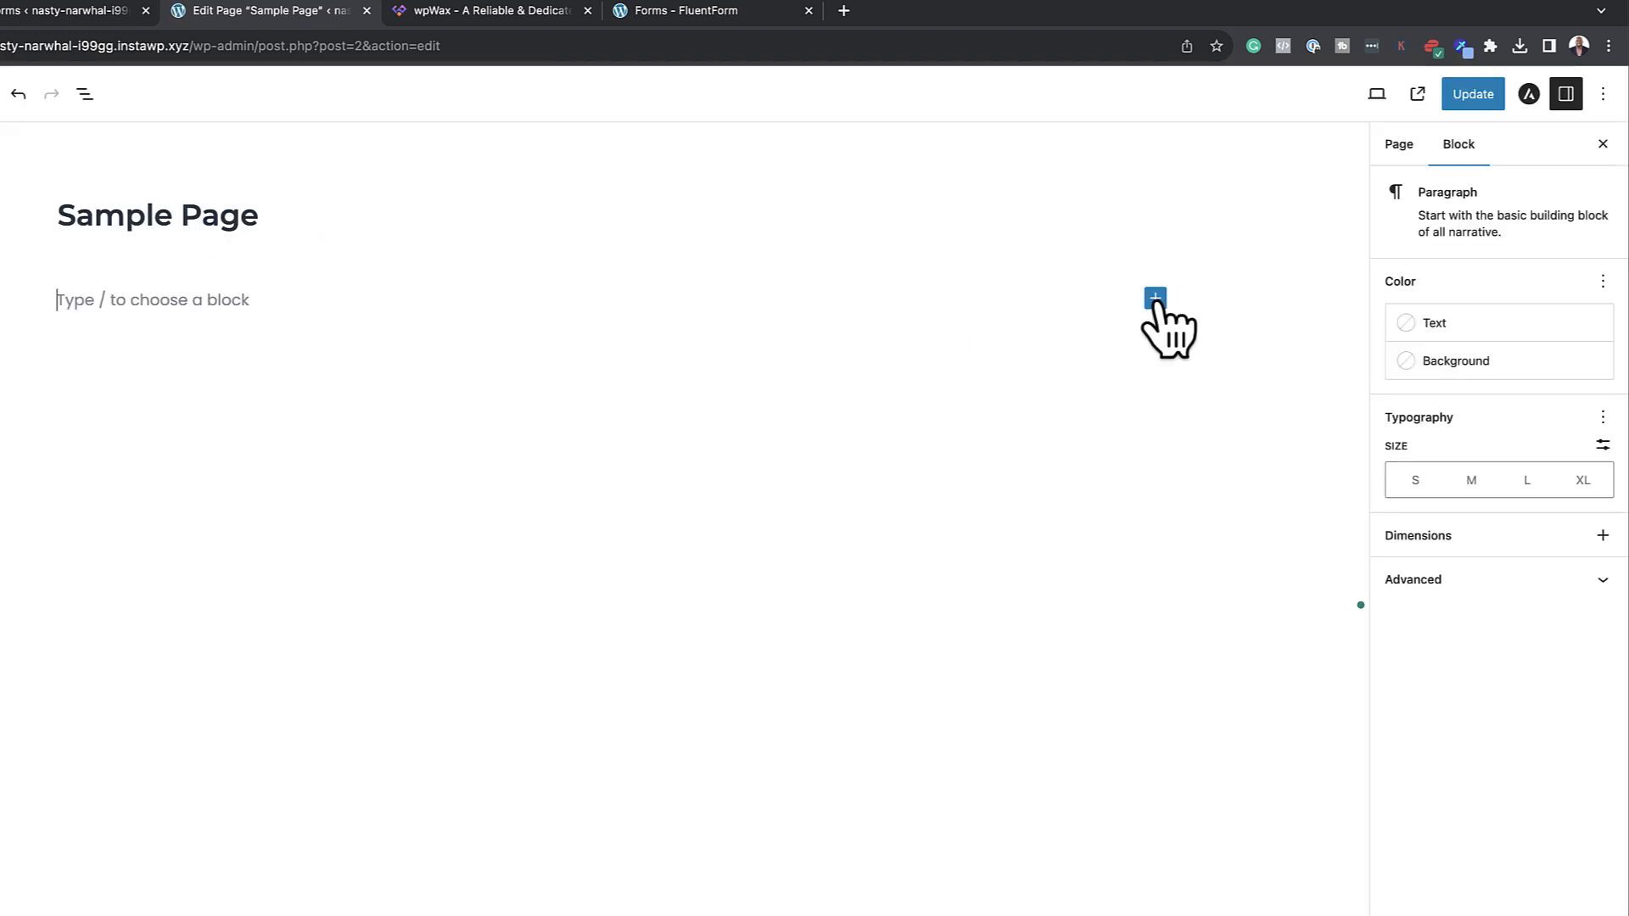
pyautogui.click(1155, 299)
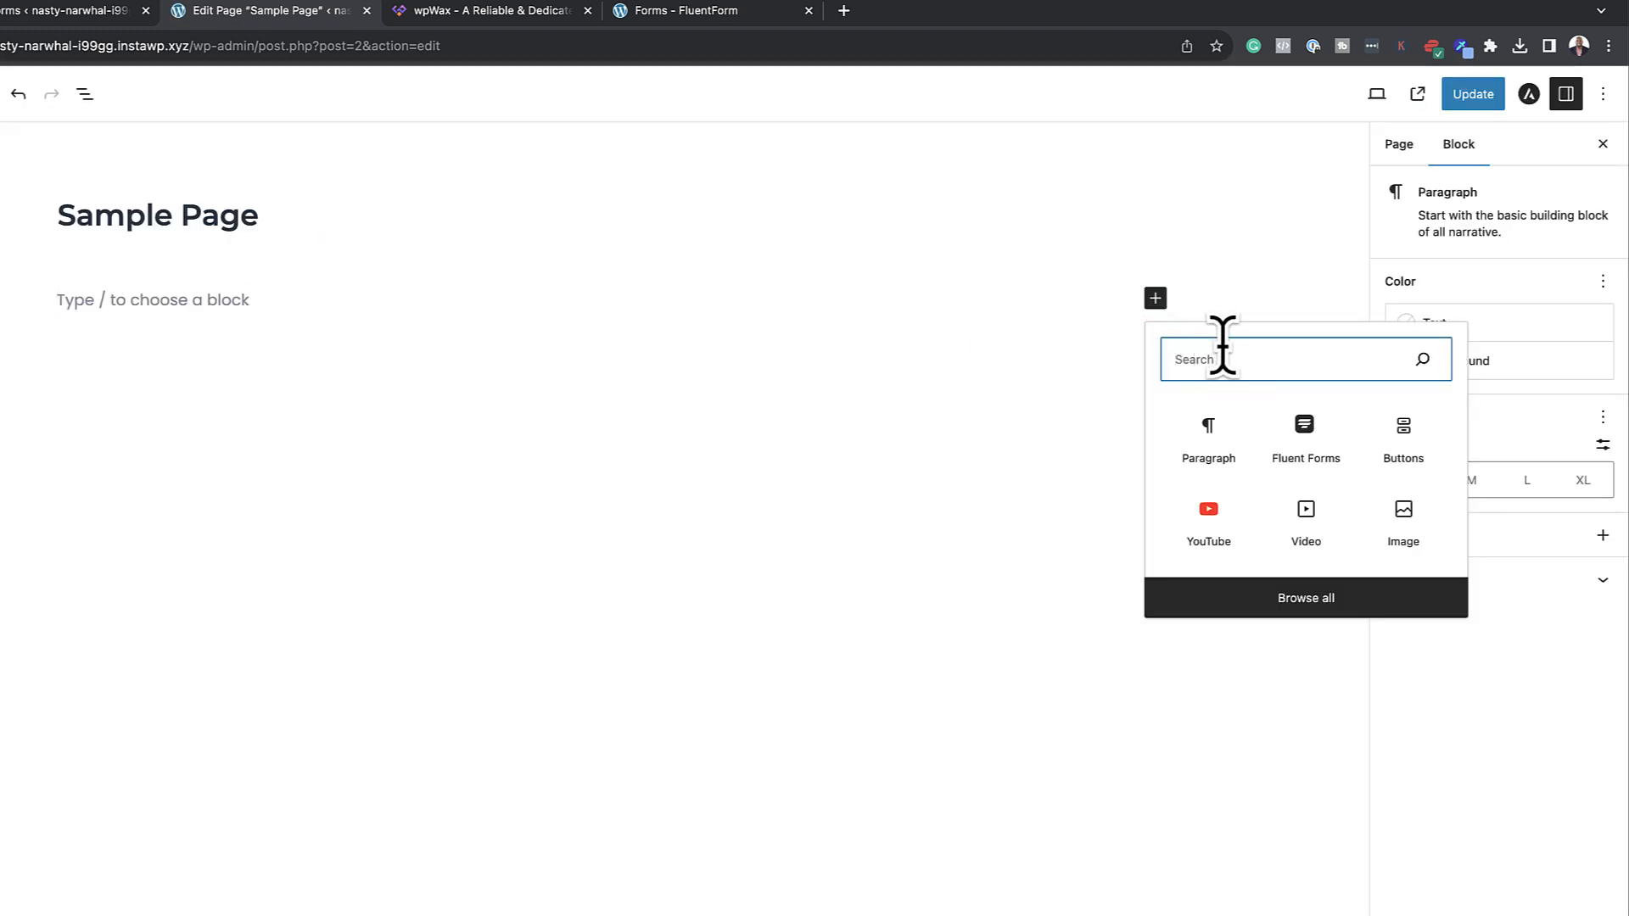
pyautogui.write('code')
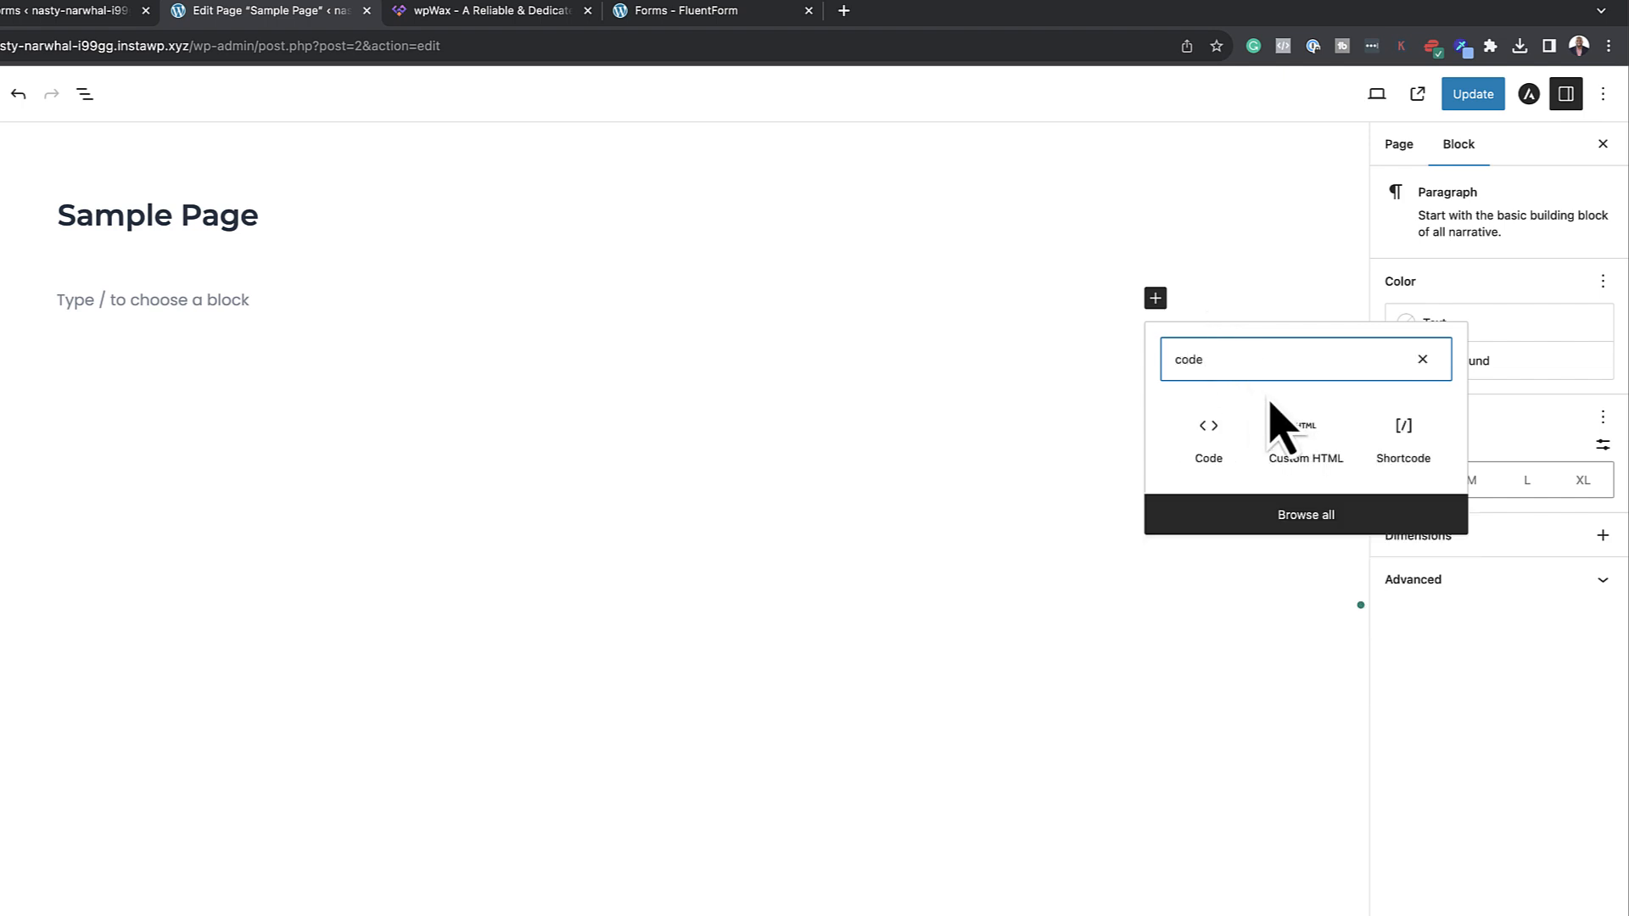
pyautogui.click(1403, 437)
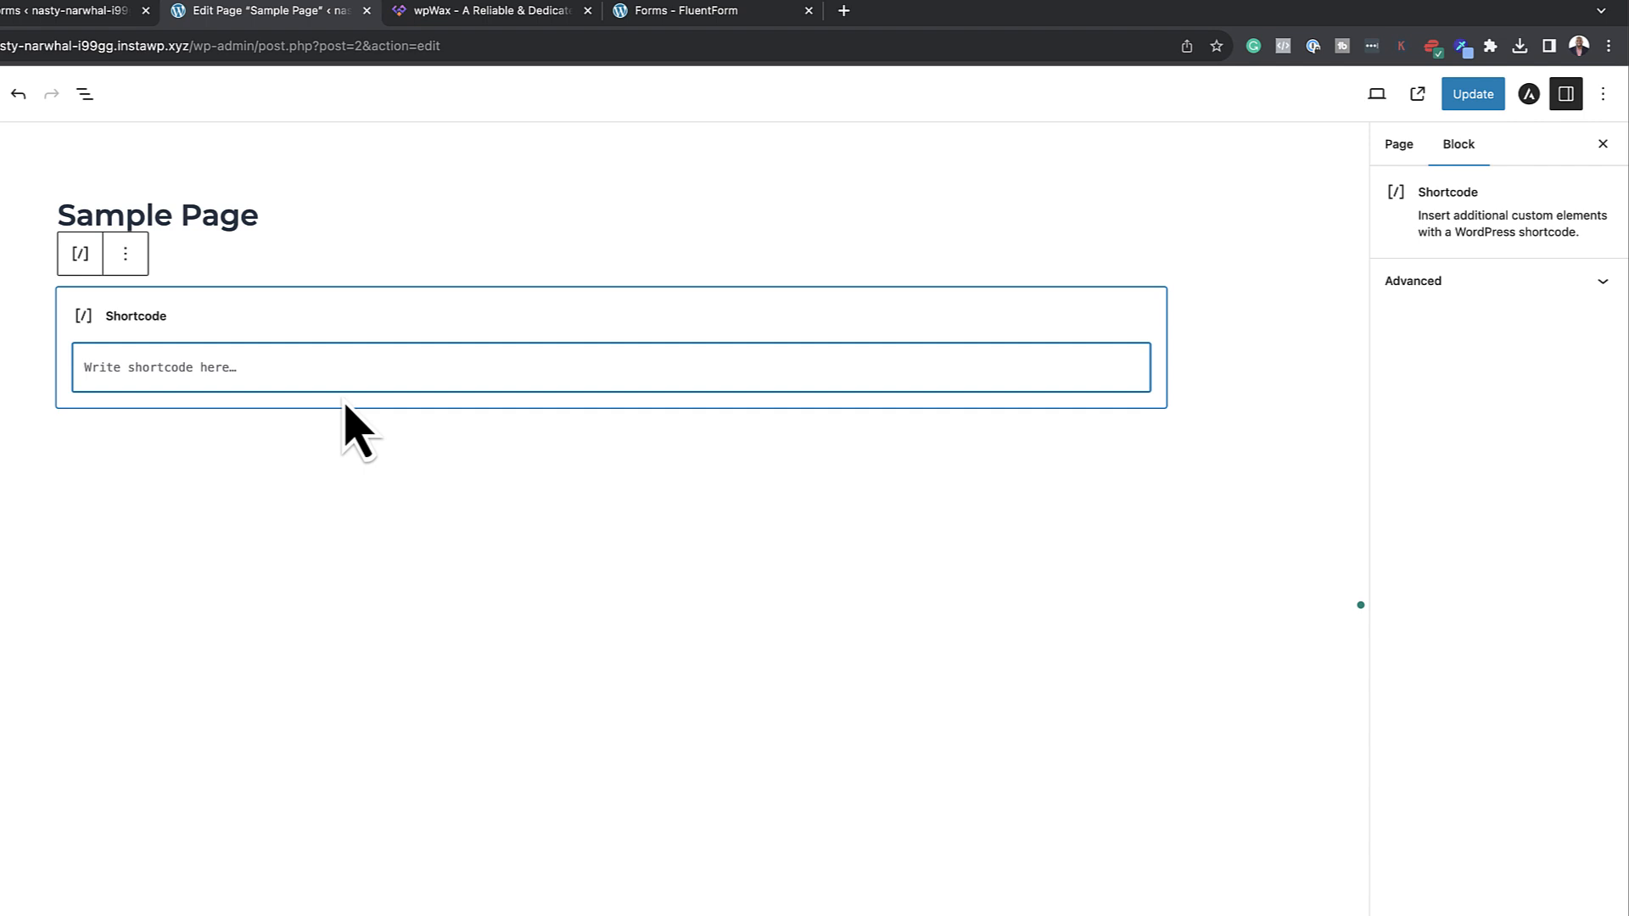
pyautogui.click(1468, 95)
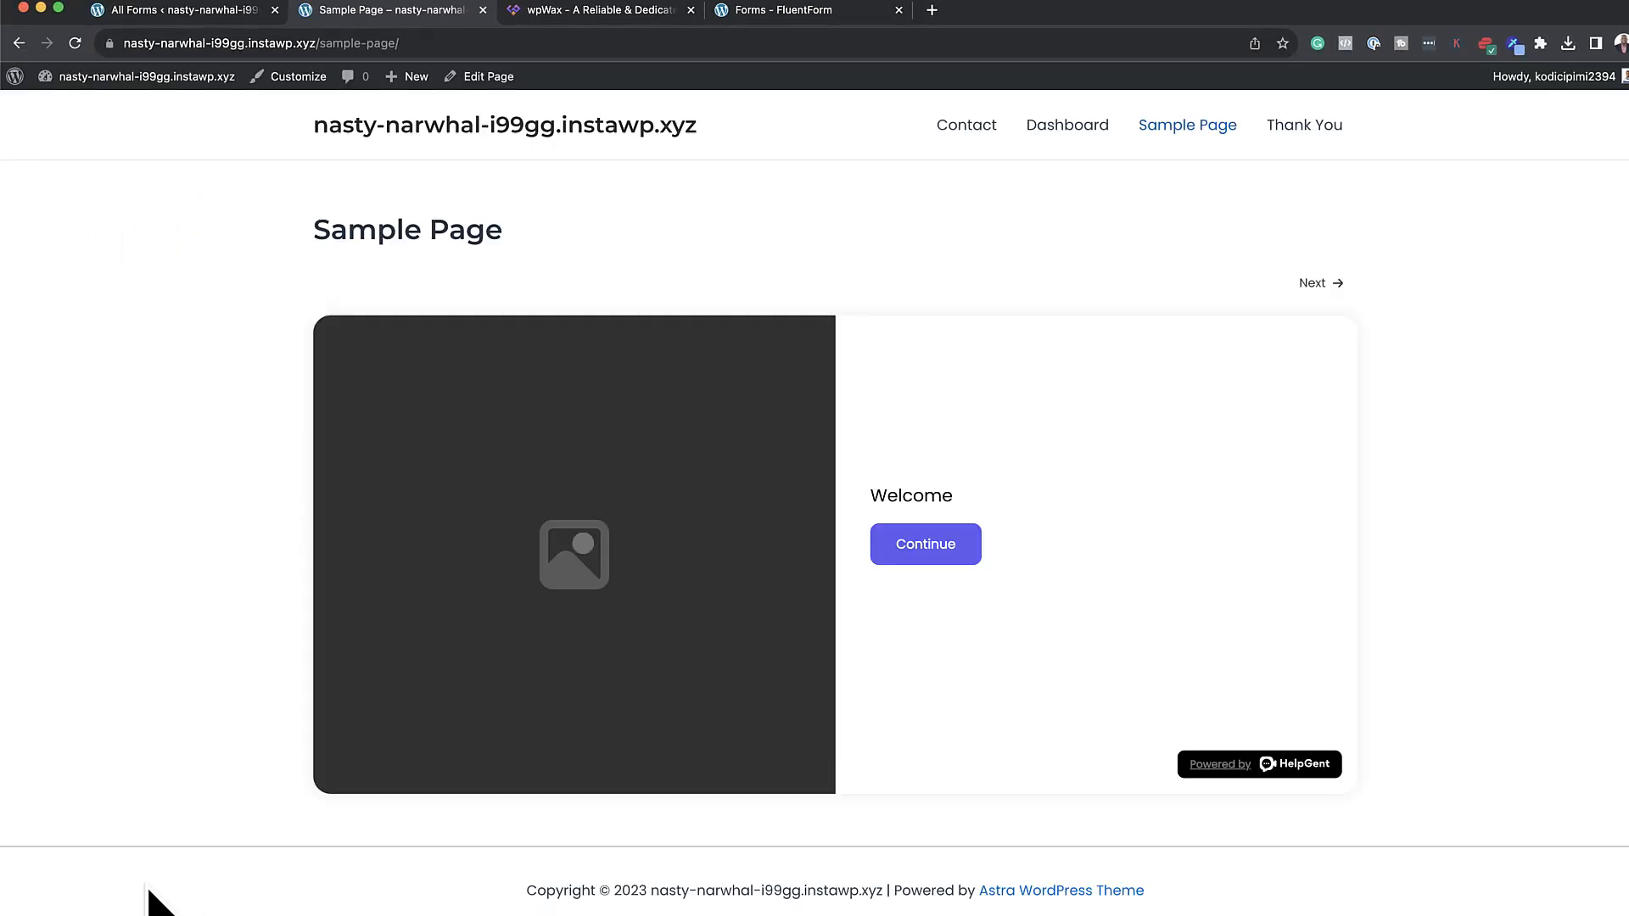
# Test the live form: 19 jumps to Rating, 600 leads to Yes/No; return to HelpGent
pyautogui.click(875, 541)
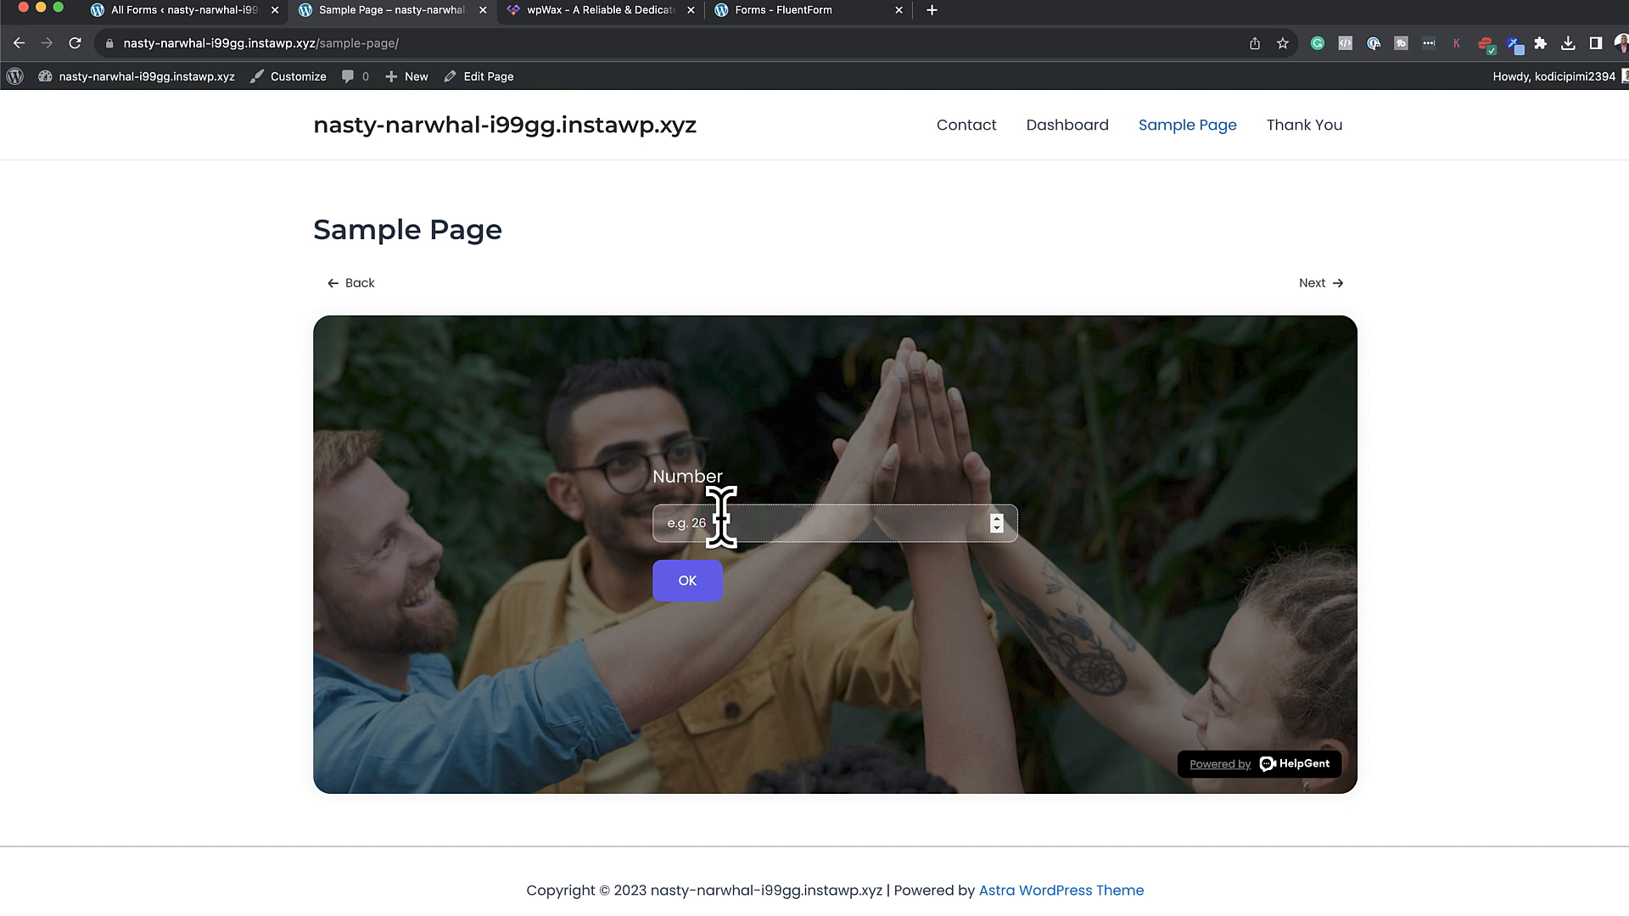
pyautogui.click(694, 582)
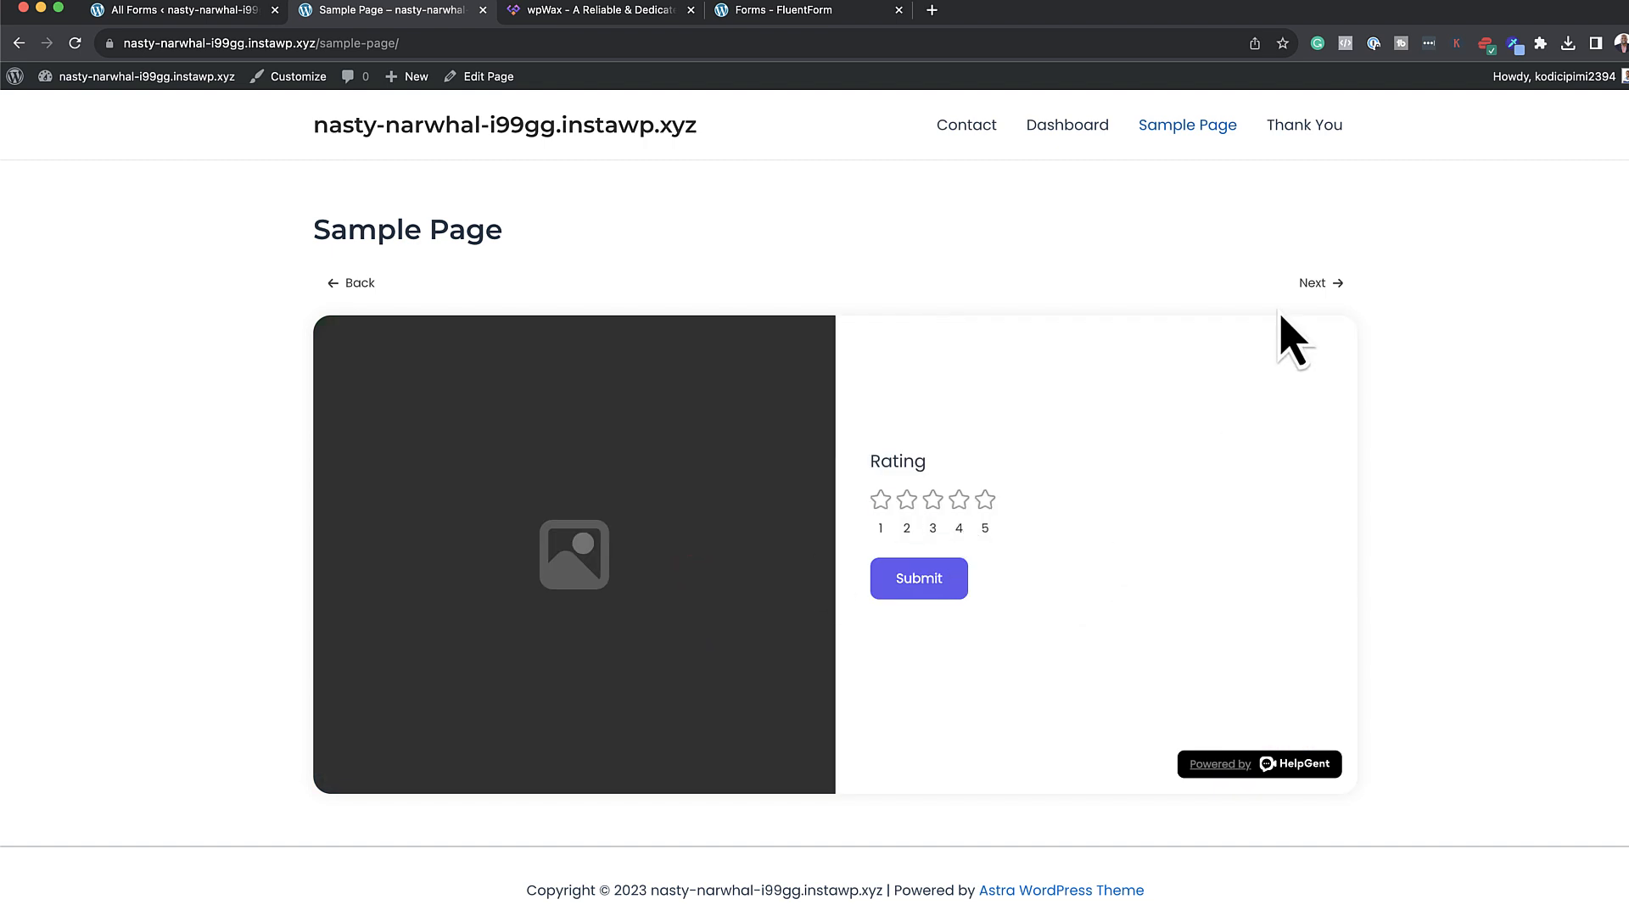
pyautogui.click(358, 278)
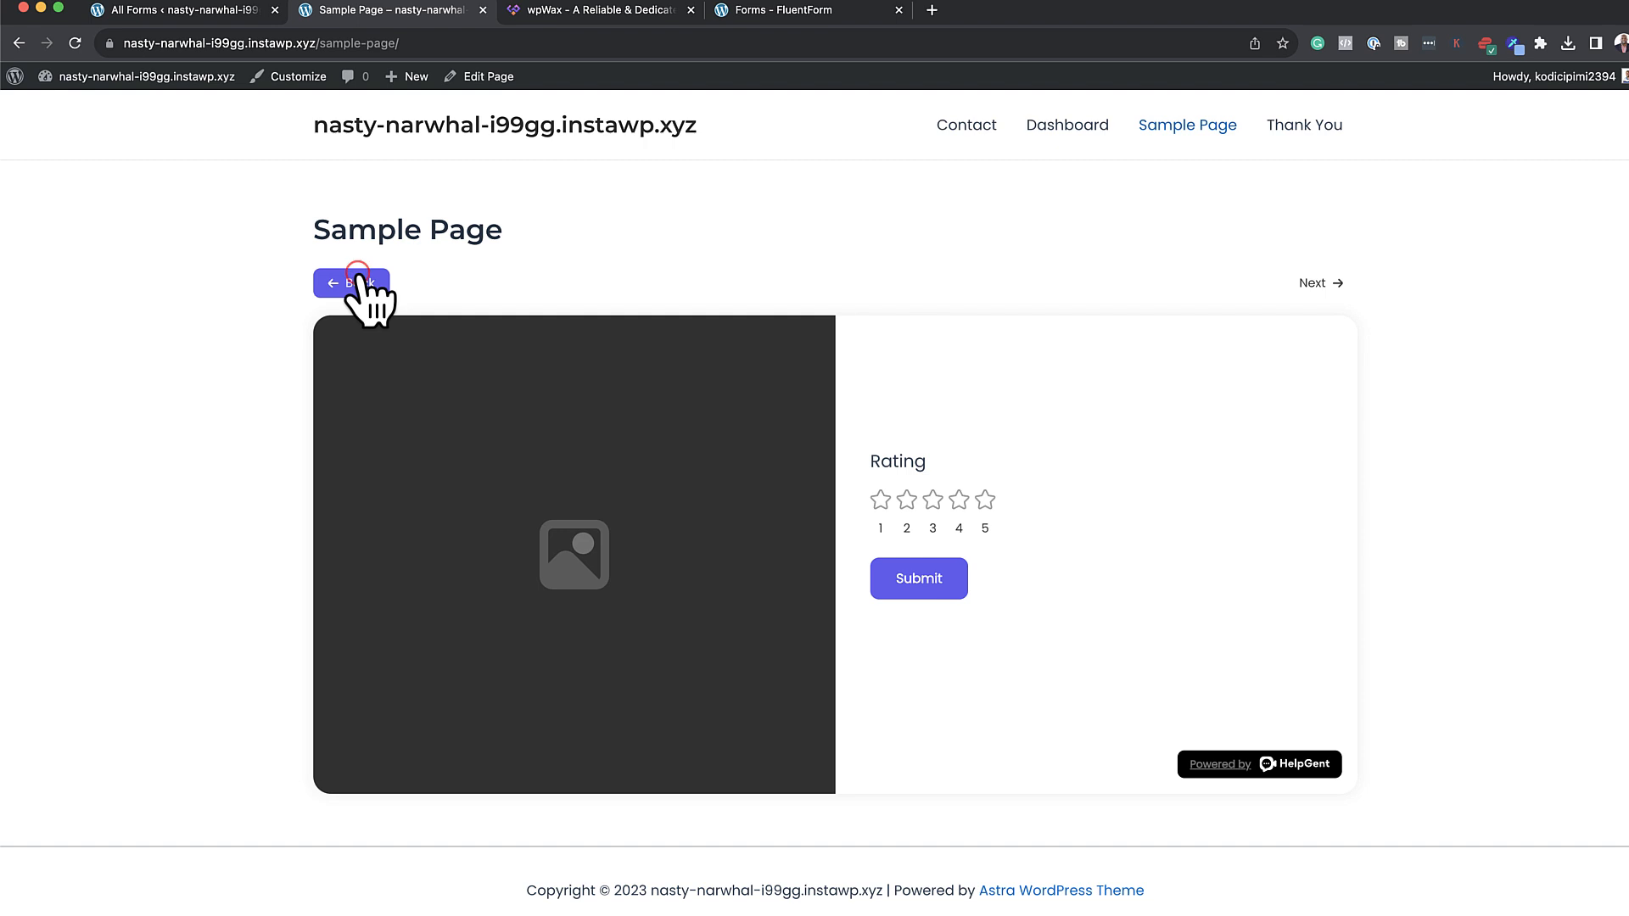
pyautogui.click(715, 526)
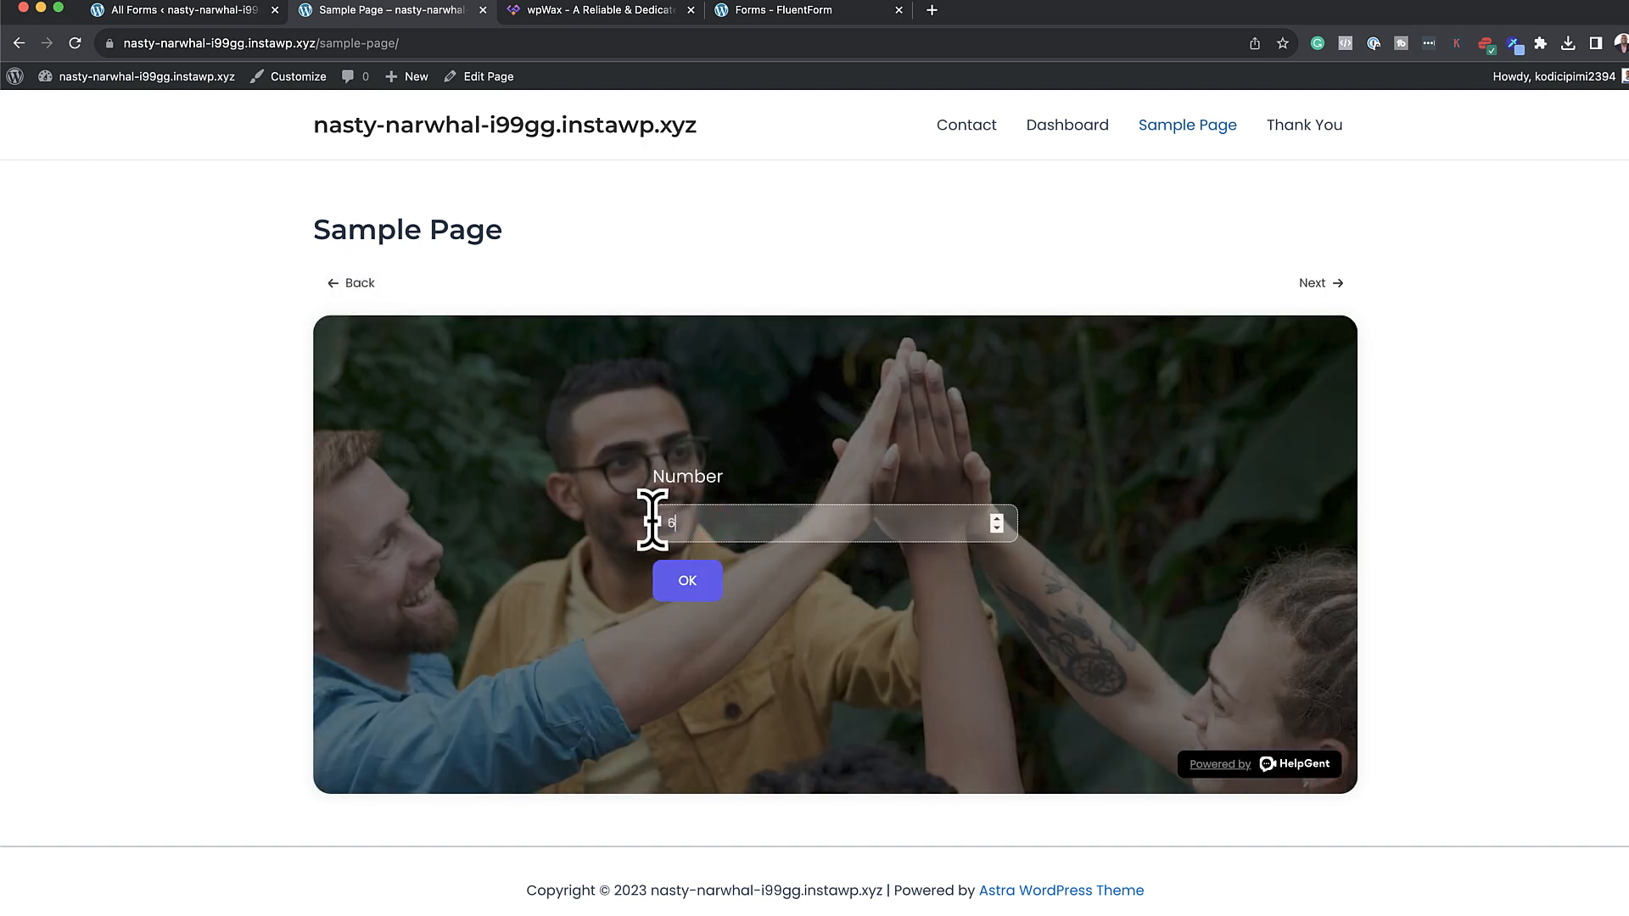
pyautogui.write('600')
pyautogui.click(688, 580)
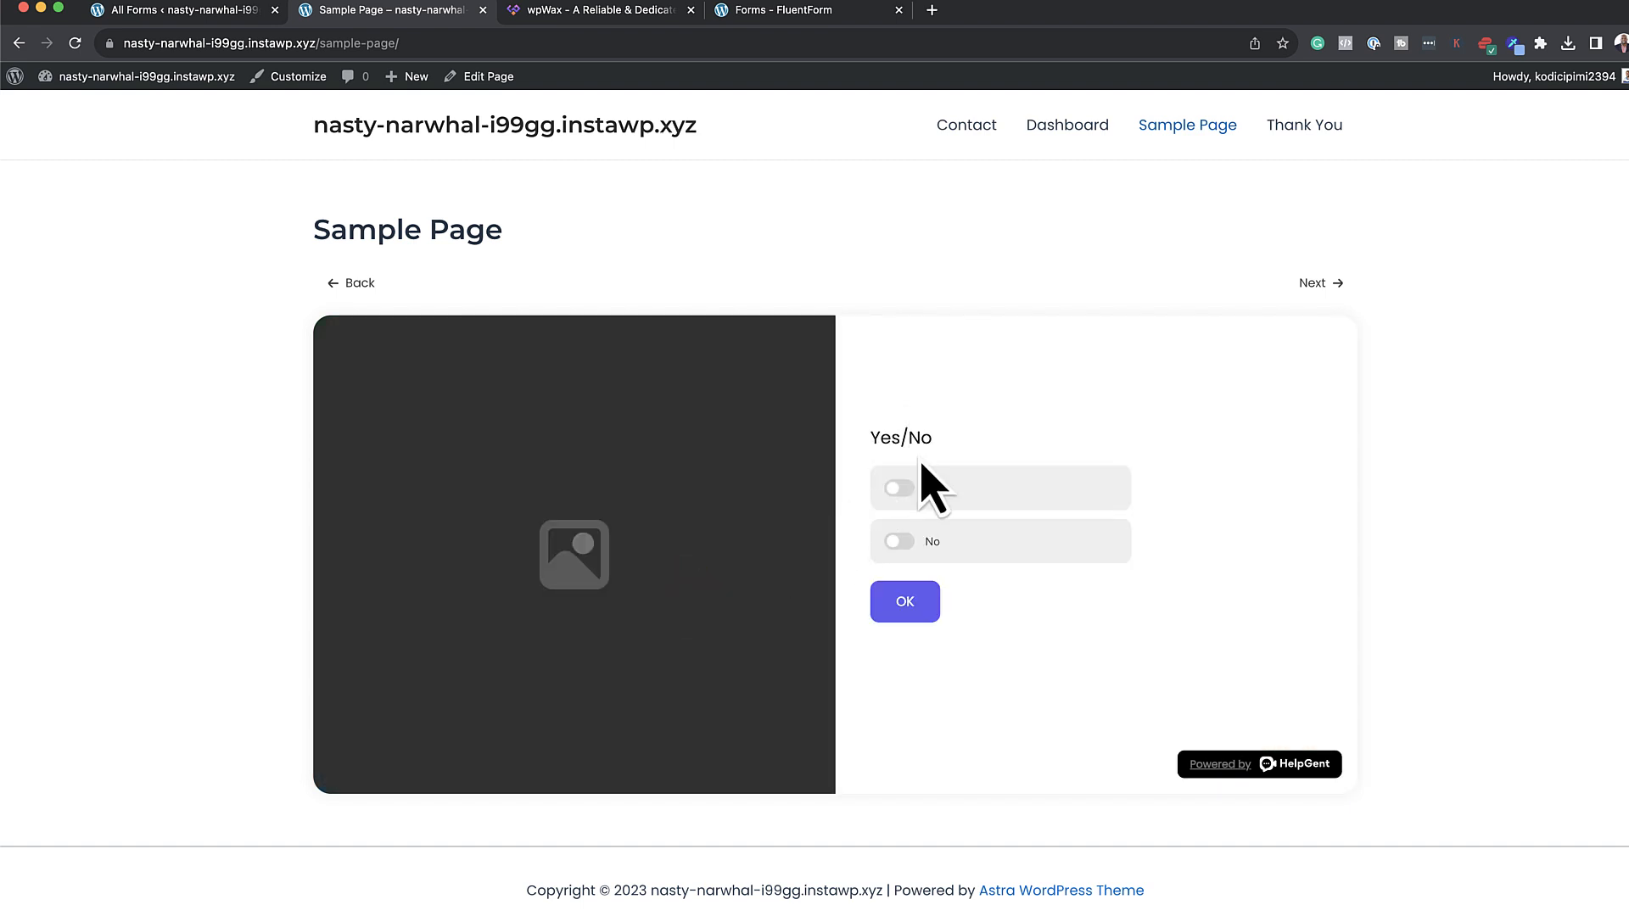
pyautogui.click(186, 12)
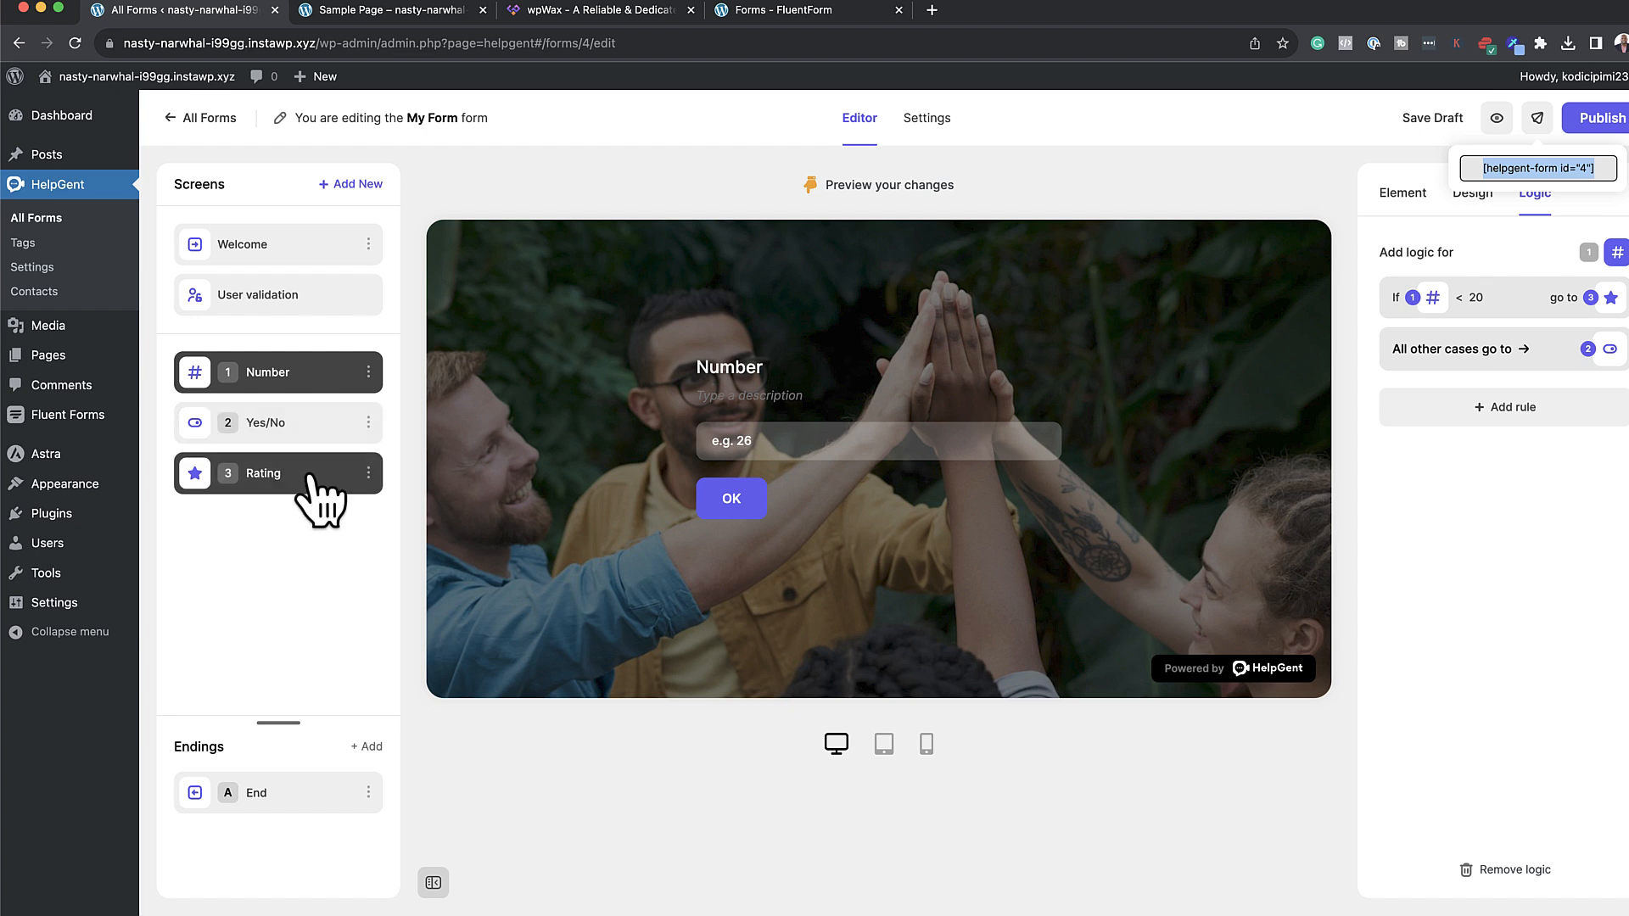
# Dismiss the shortcode popup and open the element list from + Add New in Screens
pyautogui.click(269, 563)
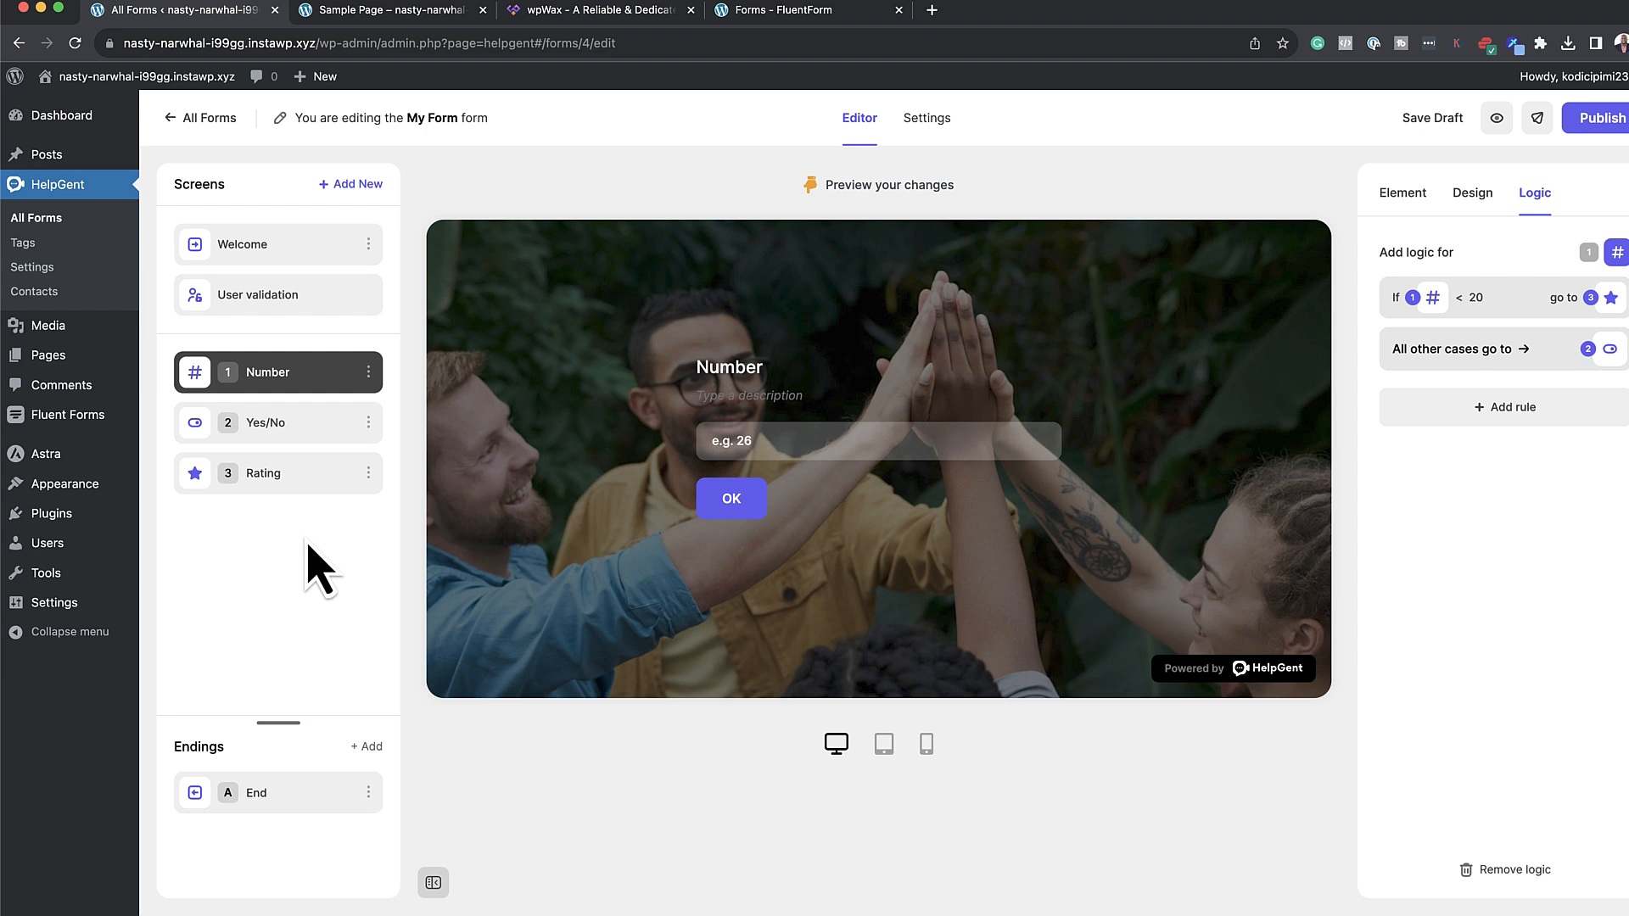
pyautogui.click(349, 186)
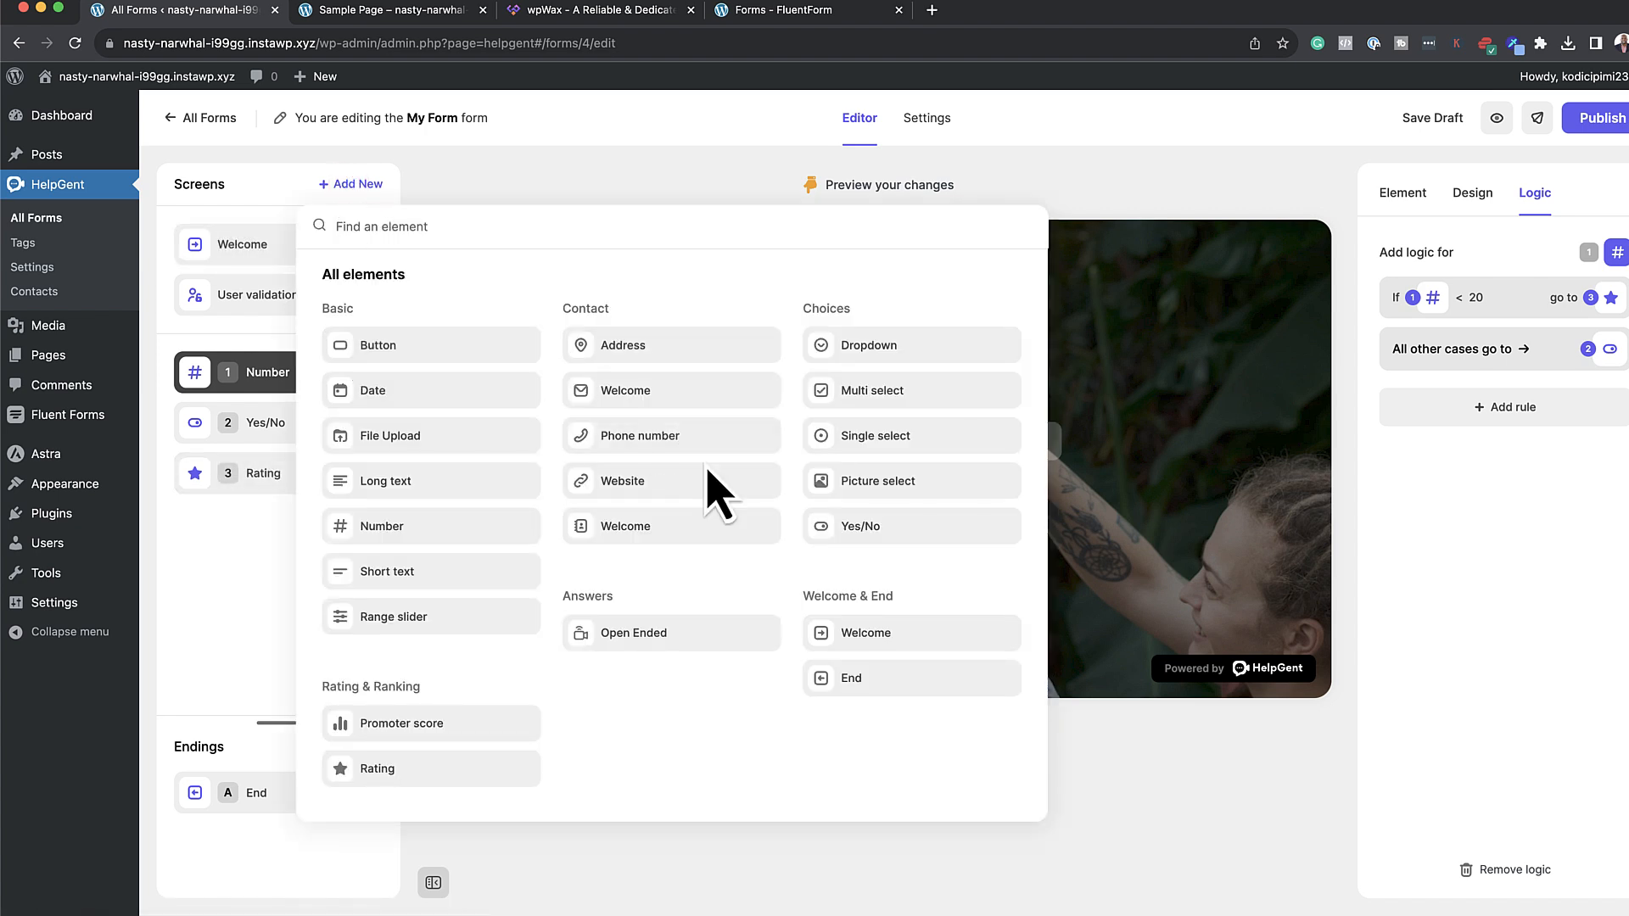